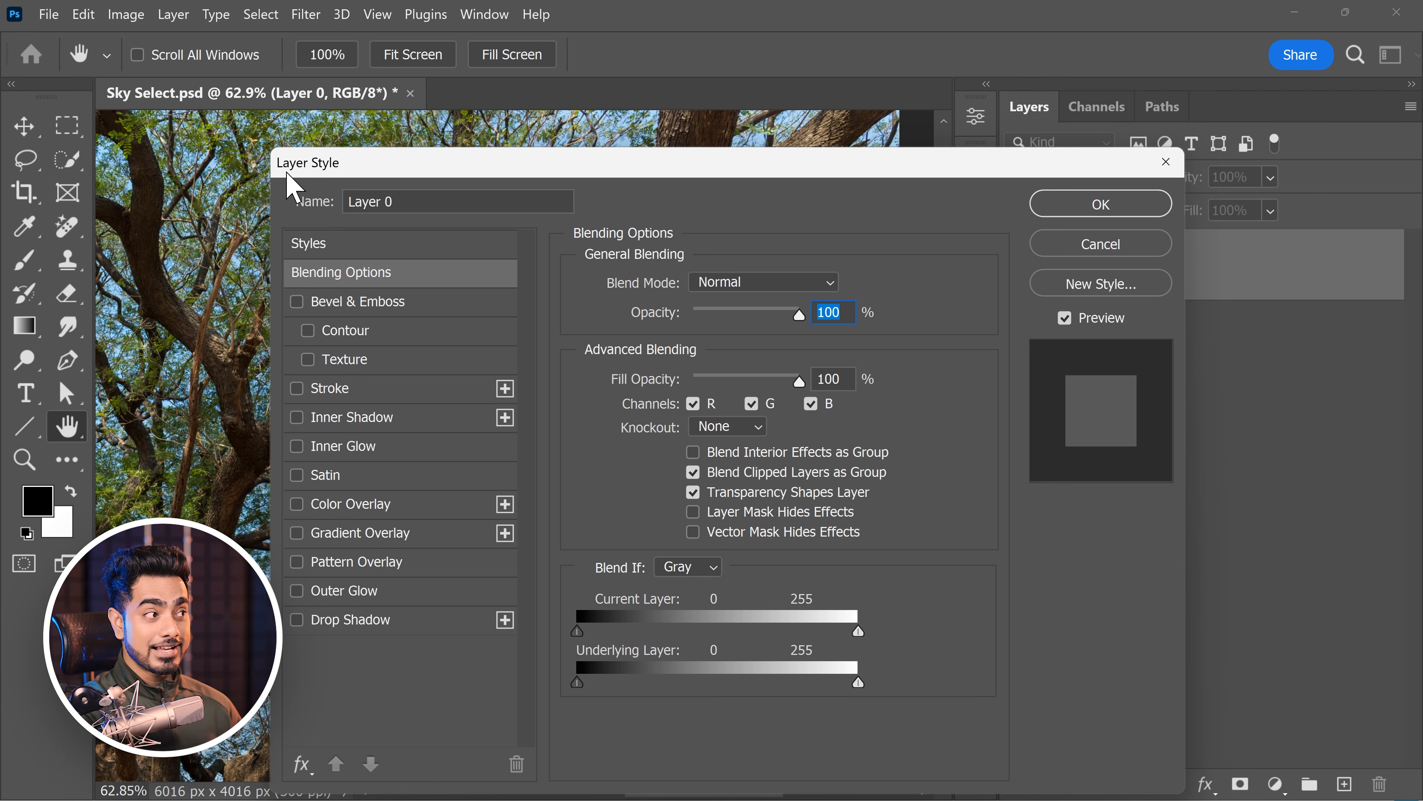
Set Layer 0's Blend If channel to Blue and lower the Current Layer highlight limit to 195 to hide the sky
drag(435, 168, 989, 157)
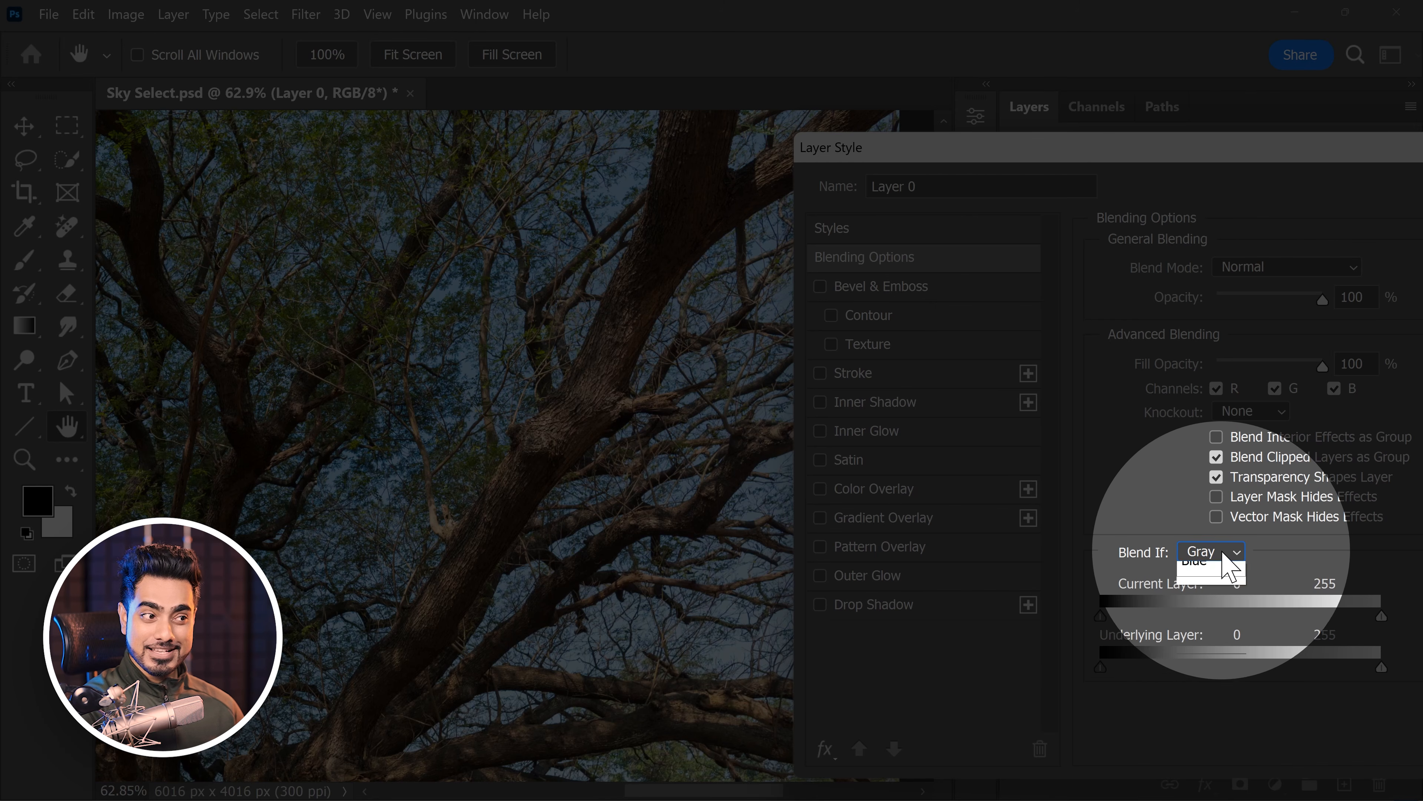
click(1215, 552)
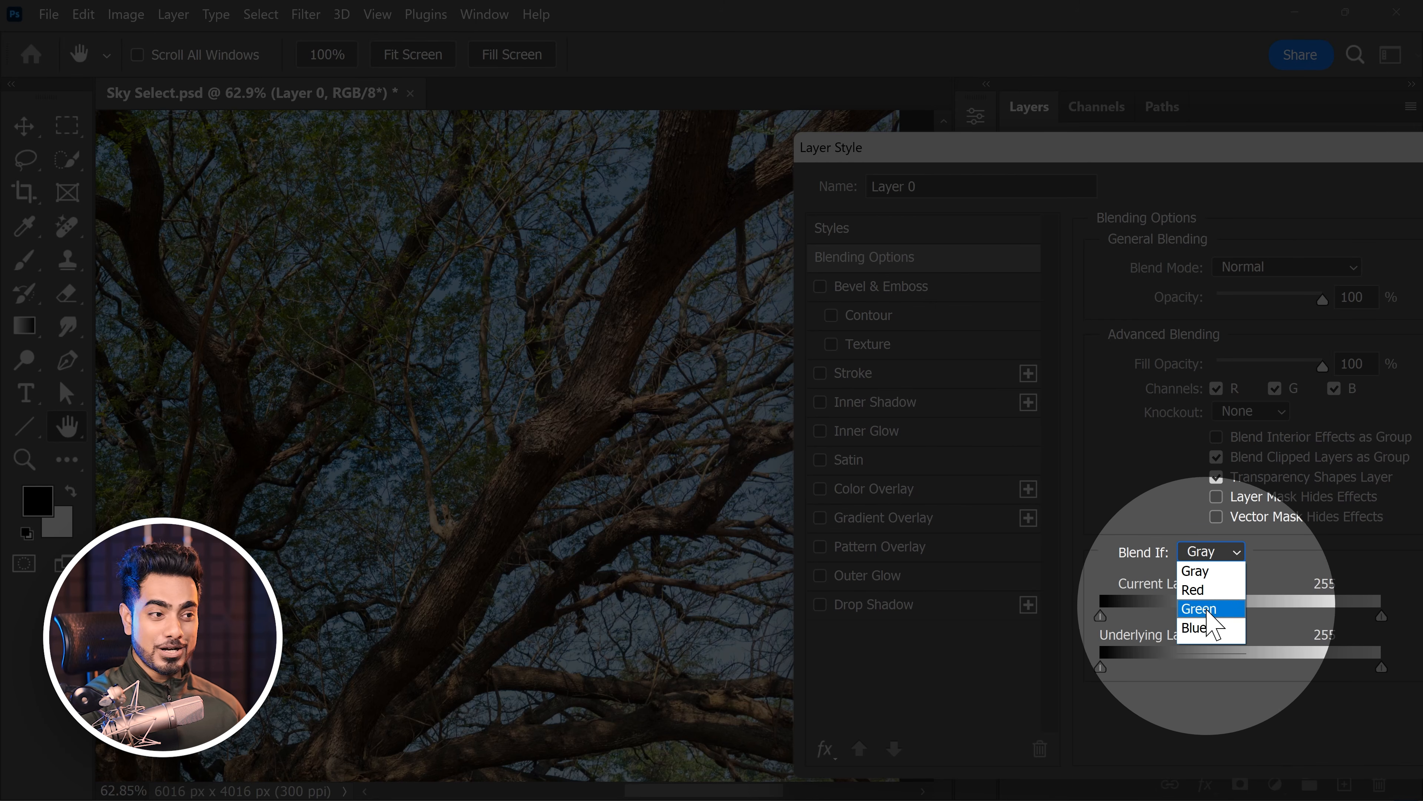
click(1204, 628)
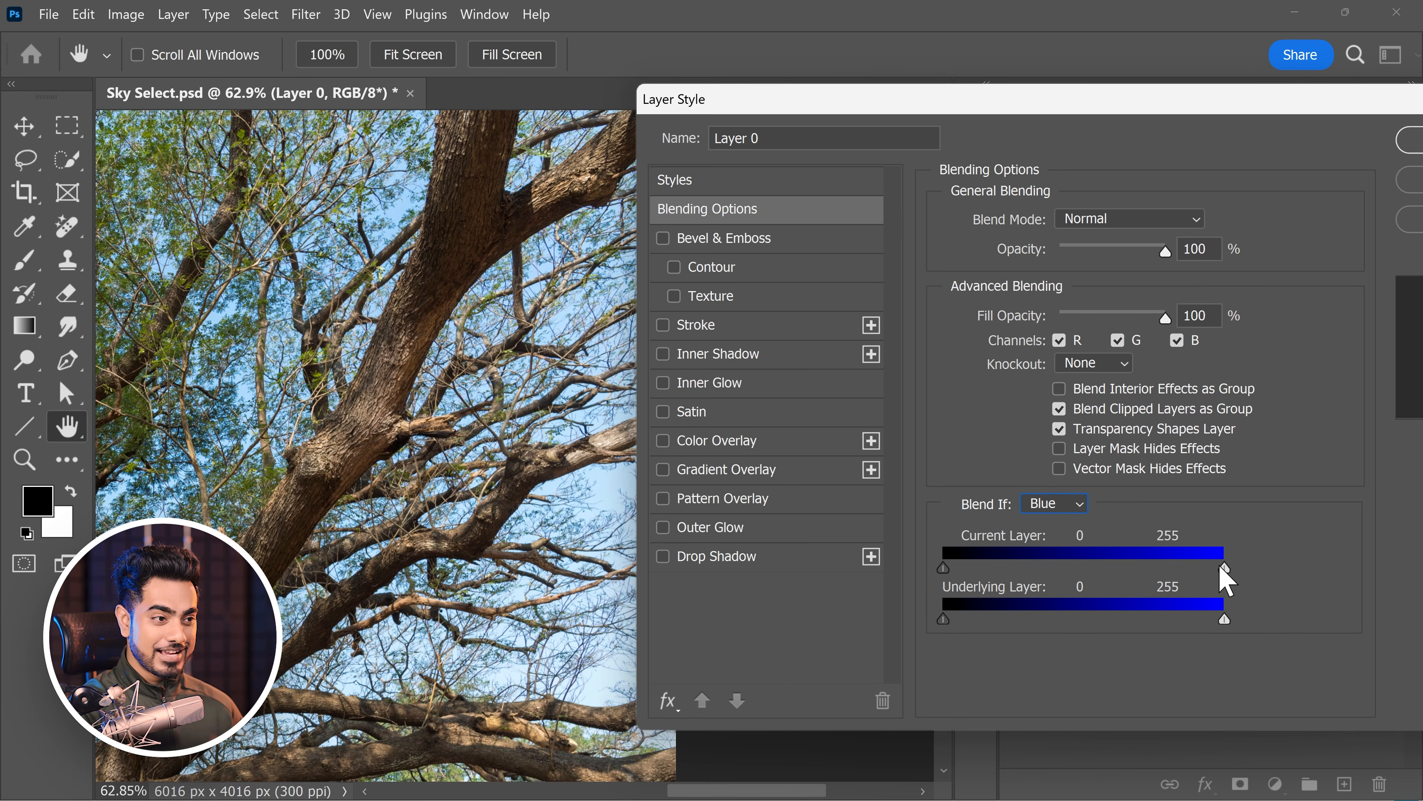
drag(1226, 582, 1159, 572)
Lower Layer 0's blue Current Layer highlight limit to 188 and inspect the branch edges up close
scroll(516, 443, up, 5)
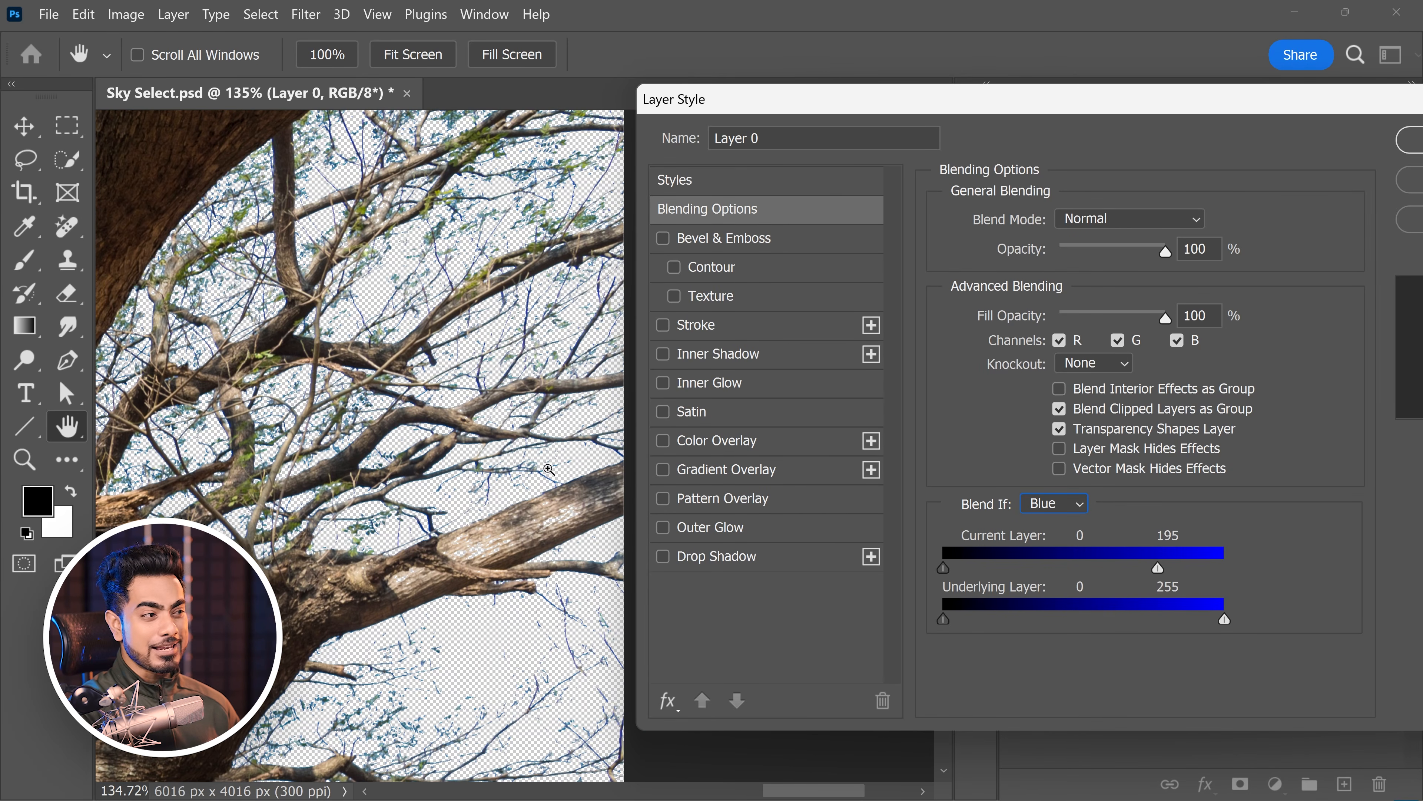
scroll(548, 469, up, 8)
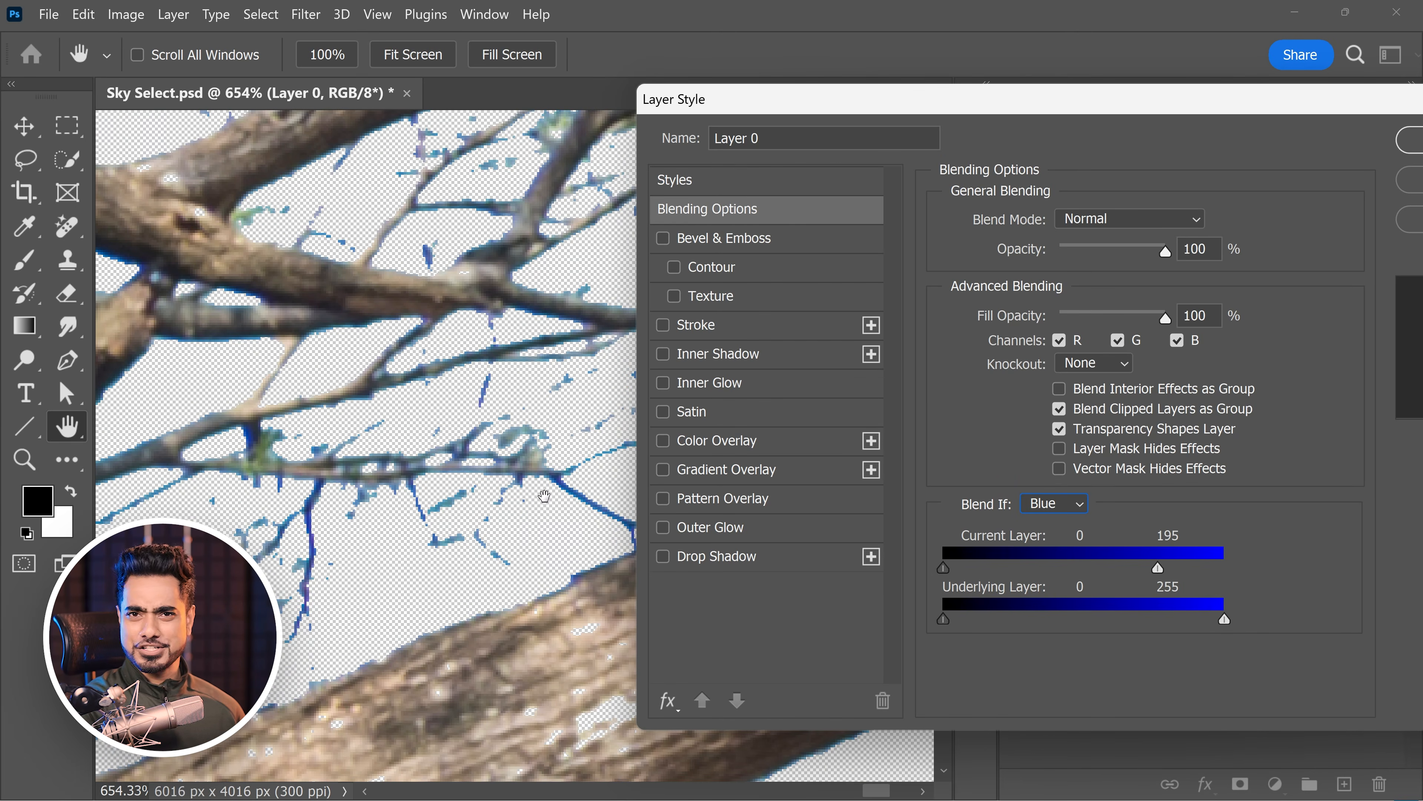
mouse_move(1157, 571)
mouse_down()
mouse_move(1139, 572)
mouse_move(1153, 583)
mouse_up()
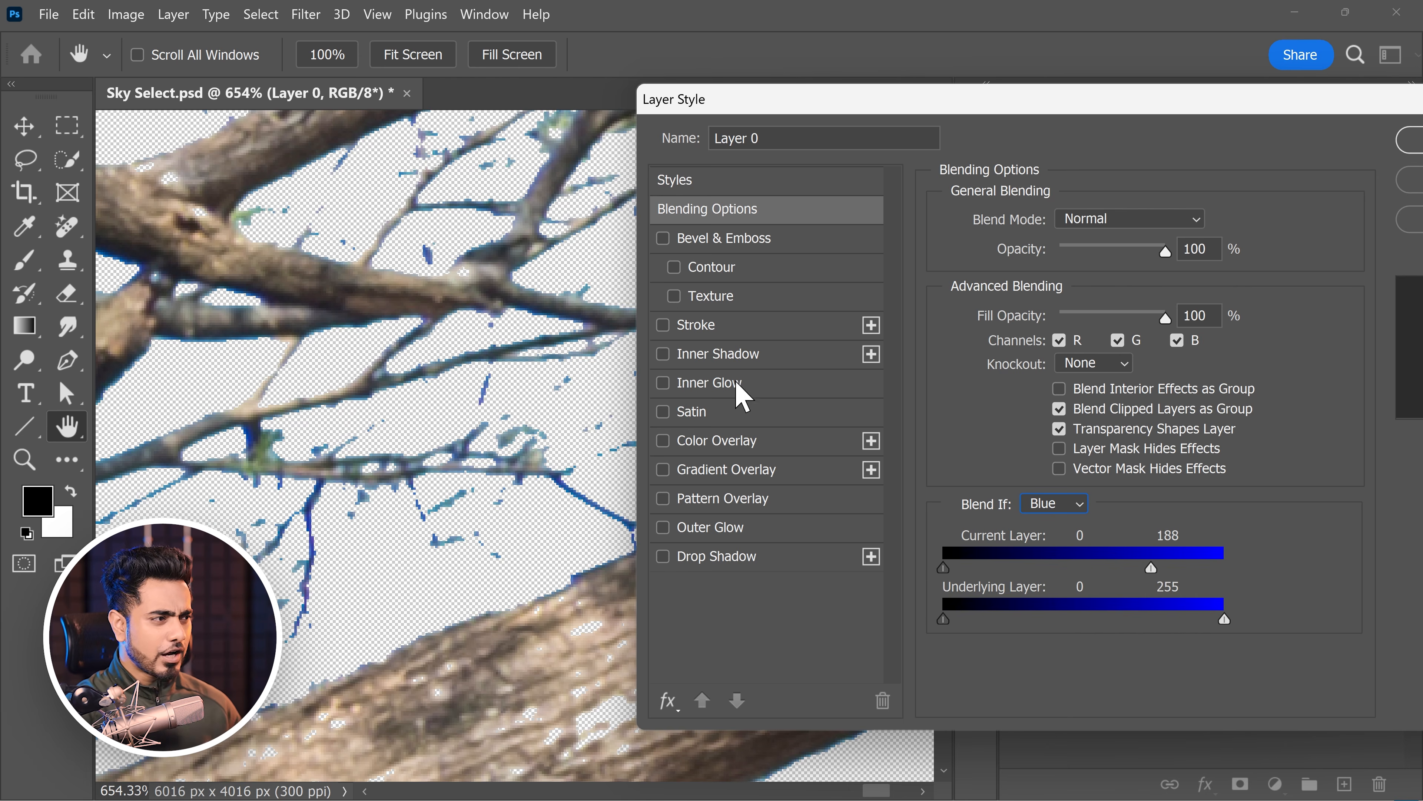
drag(375, 394, 407, 464)
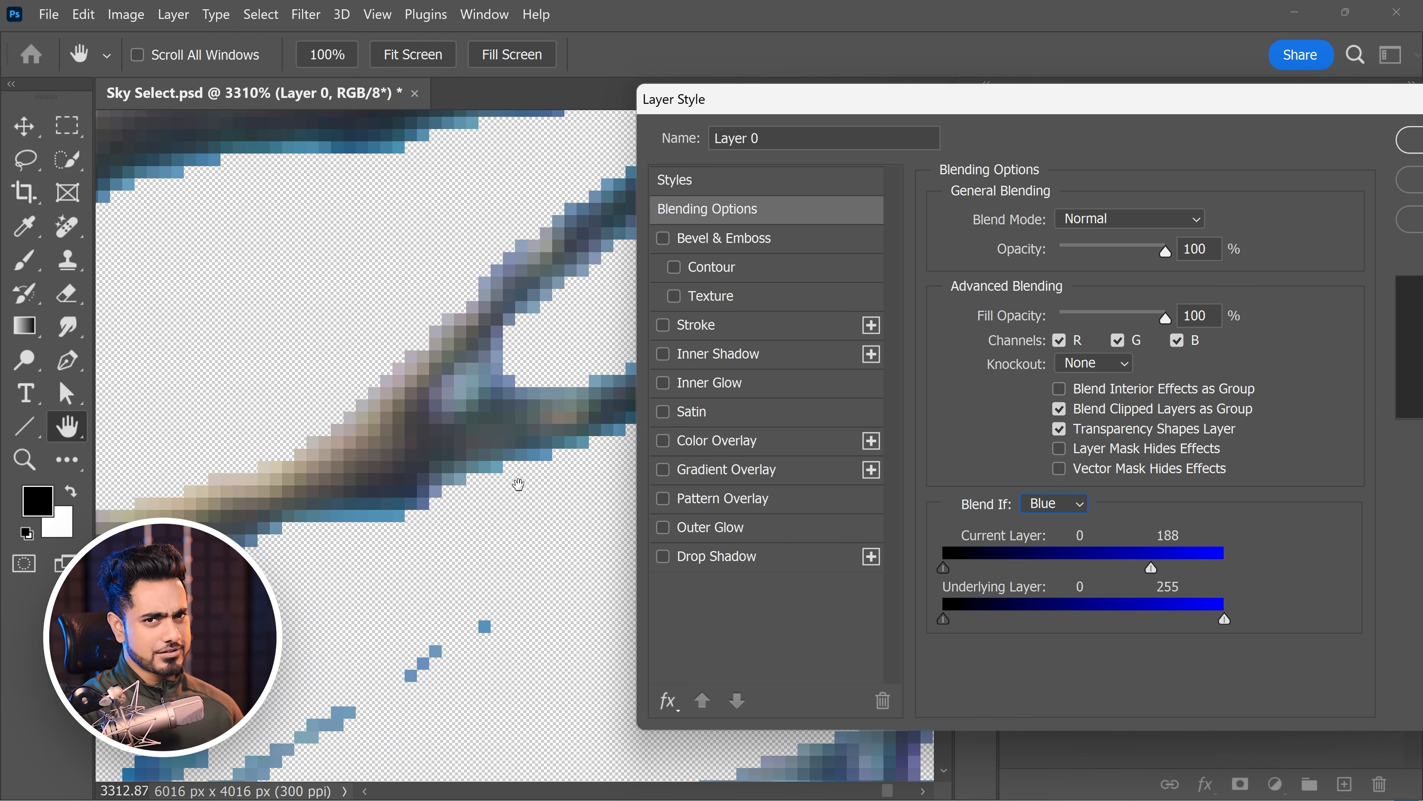
scroll(518, 484, down, 5)
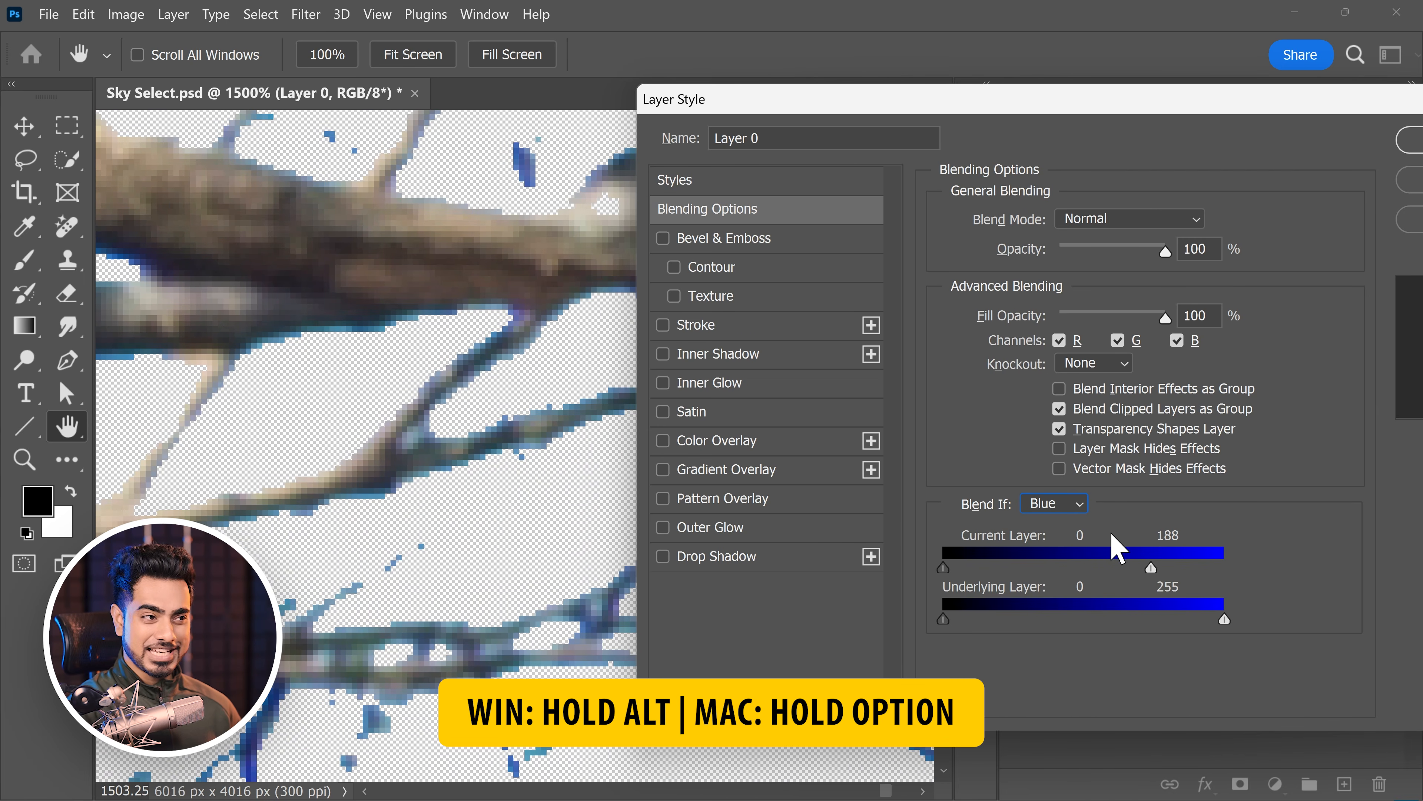
Split the blue Current Layer highlight limit and feather it to 167 / 251 for softer transitions around the branches
alt+drag(1152, 567, 1185, 564)
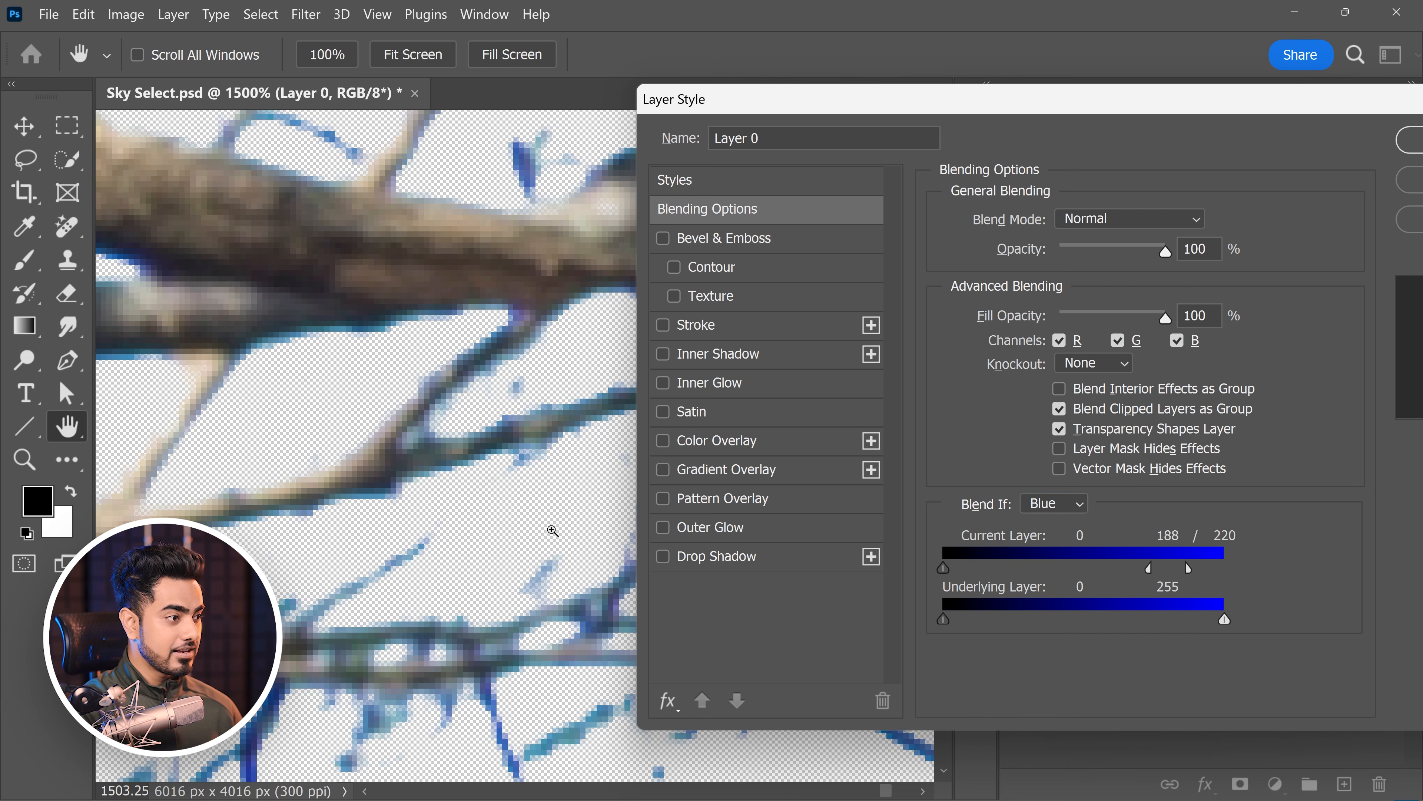
scroll(552, 529, down, 3)
drag(1149, 568, 1213, 567)
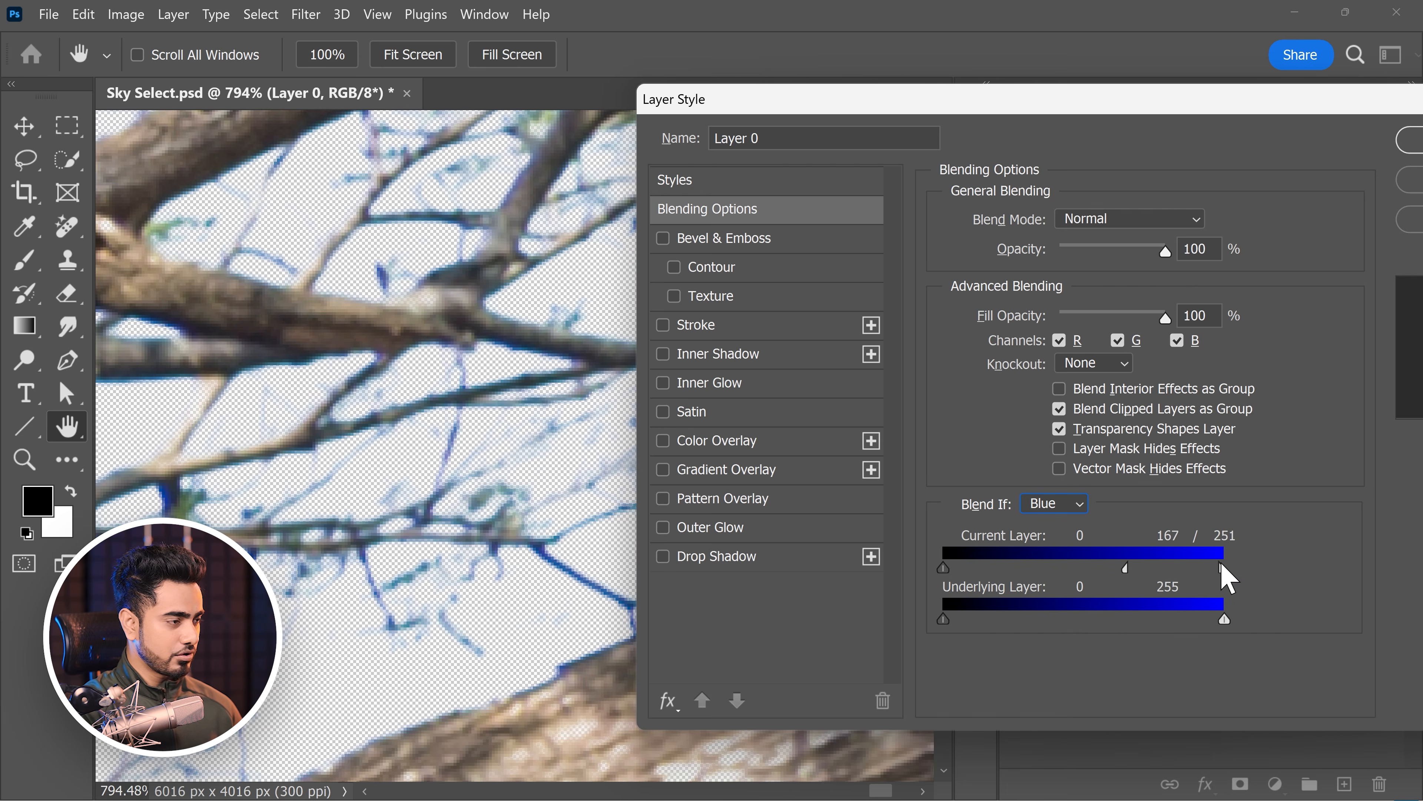
scroll(382, 446, down, 5)
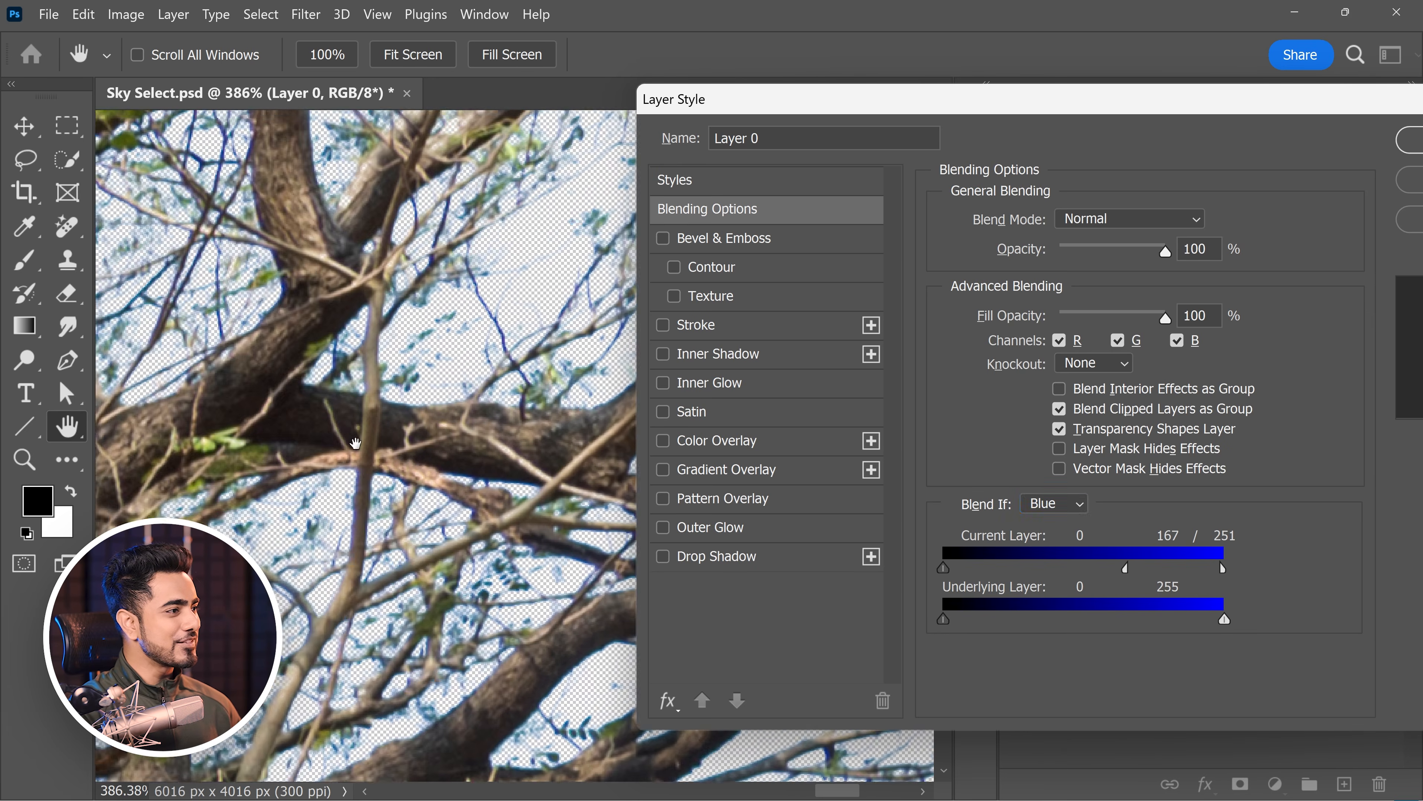
drag(385, 458, 484, 474)
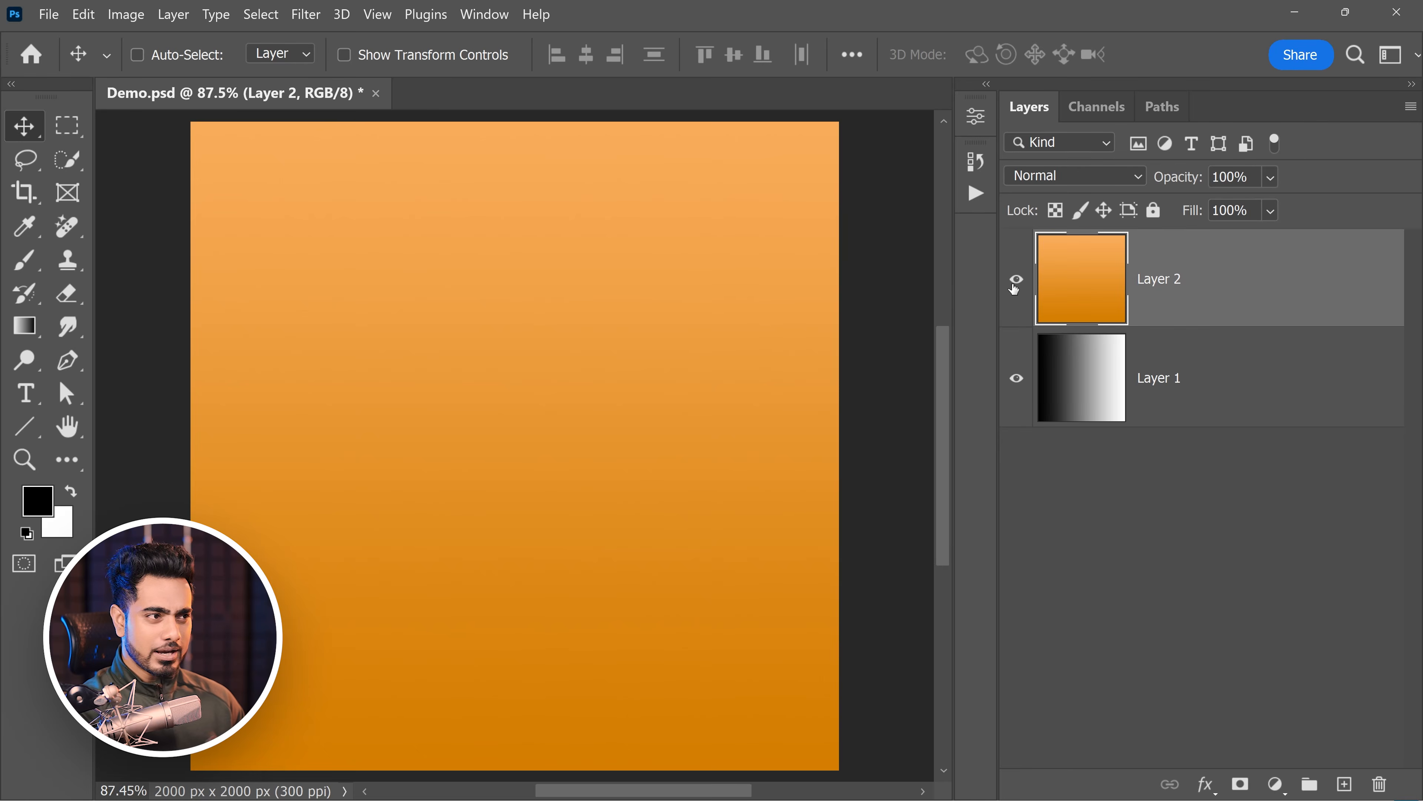
Hide Layer 2 temporarily to examine the black-to-white gradient on Layer 1, and show and reselect Layer 2
click(1014, 287)
click(1146, 398)
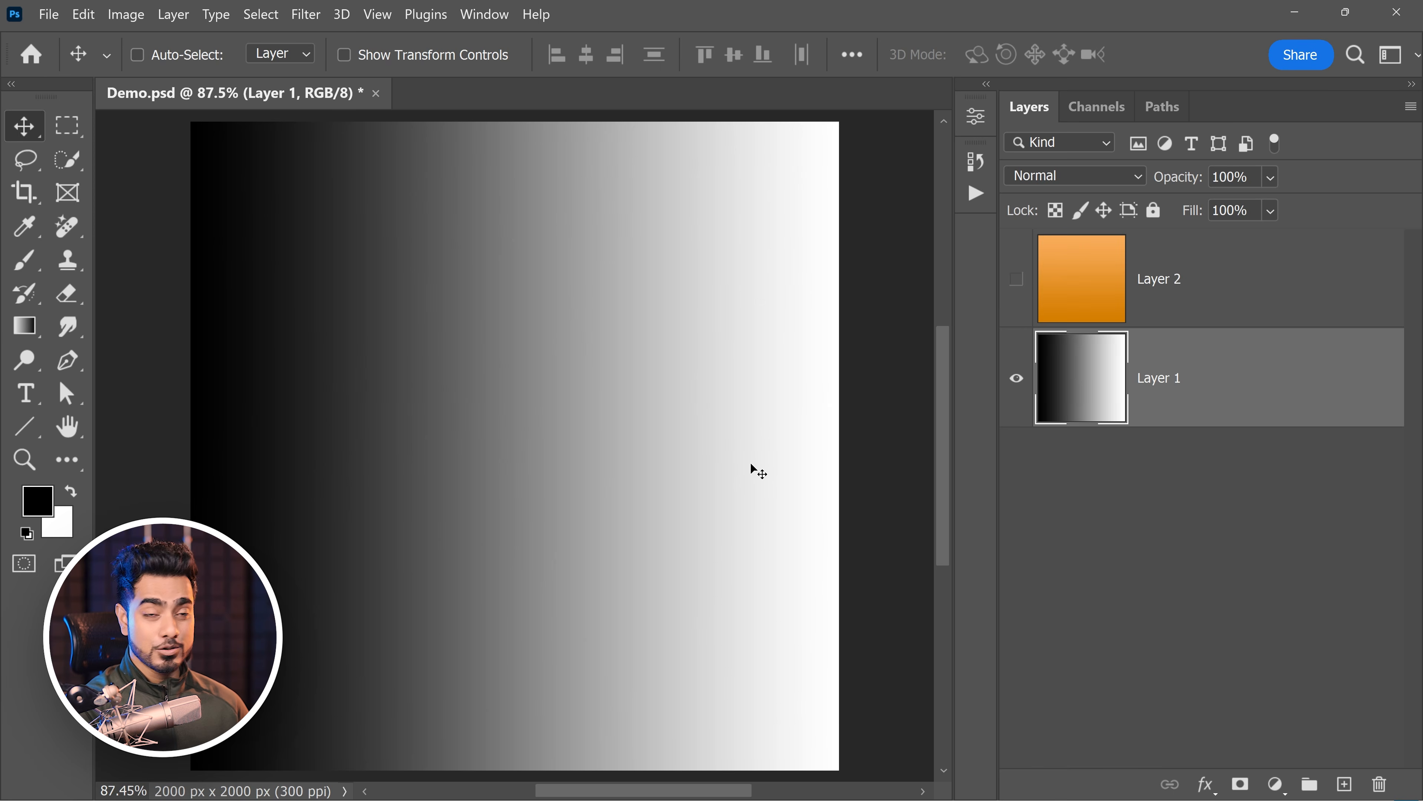
click(1094, 315)
click(1016, 279)
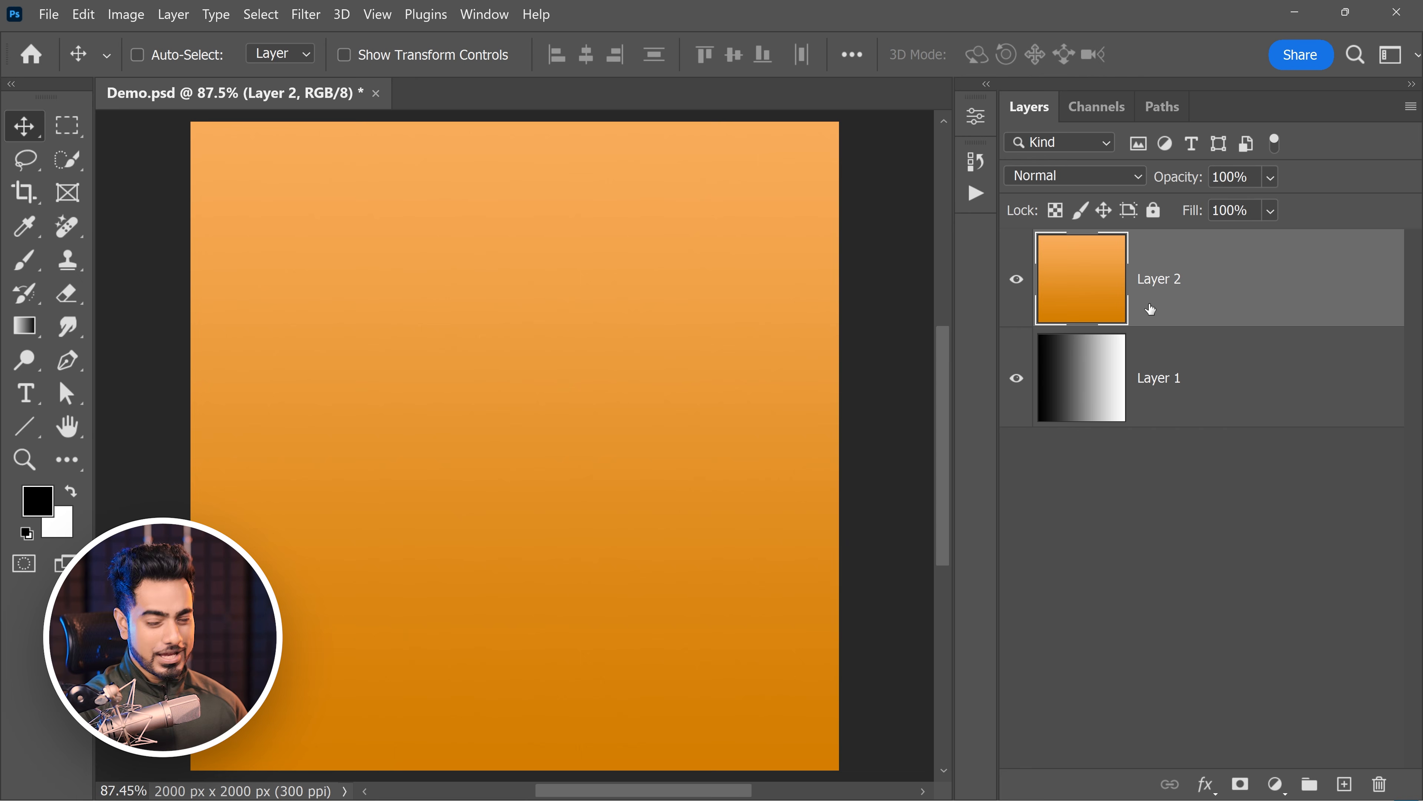
Open the blending options of Layer 2 and place the dialog so that part of the orange canvas stays in view
double_click(1268, 314)
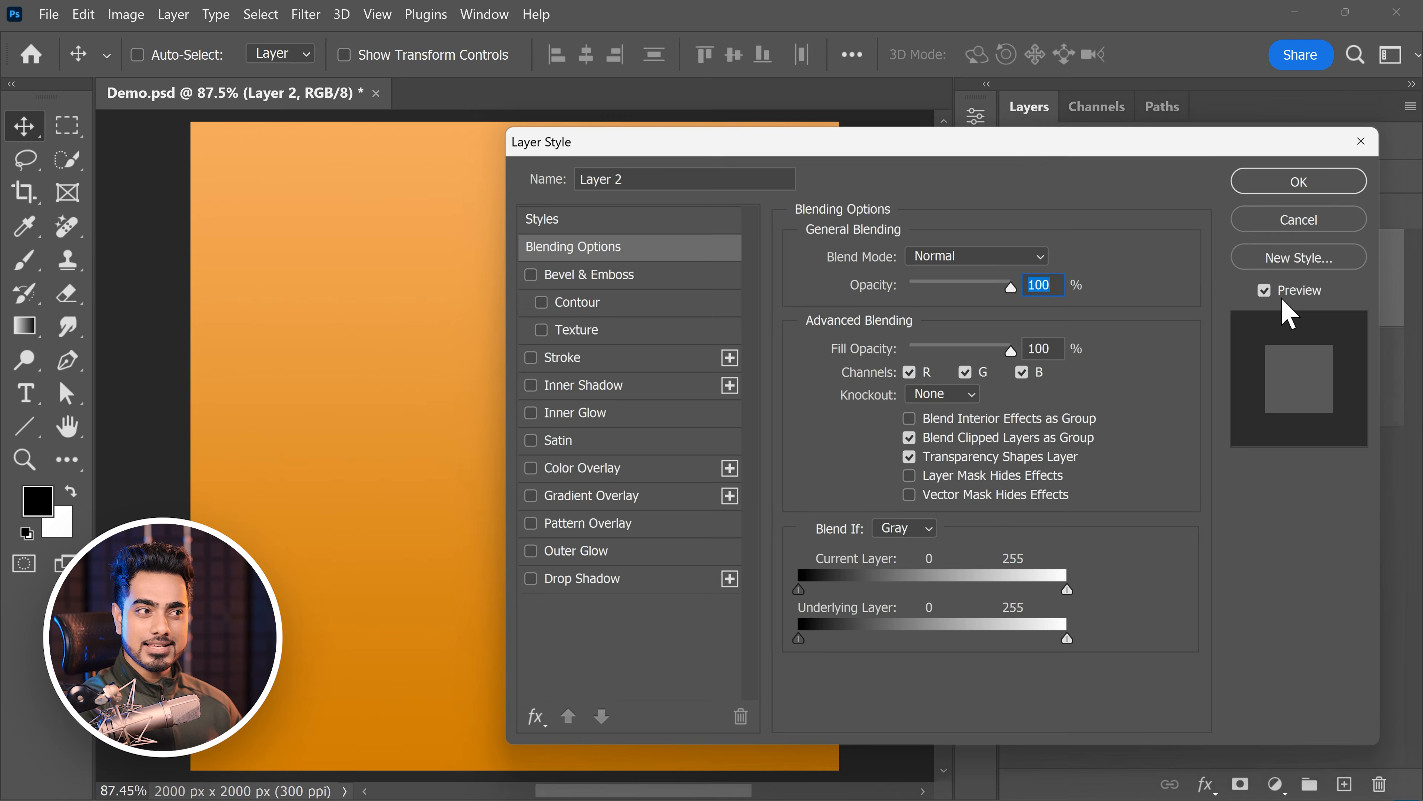
drag(634, 122, 704, 78)
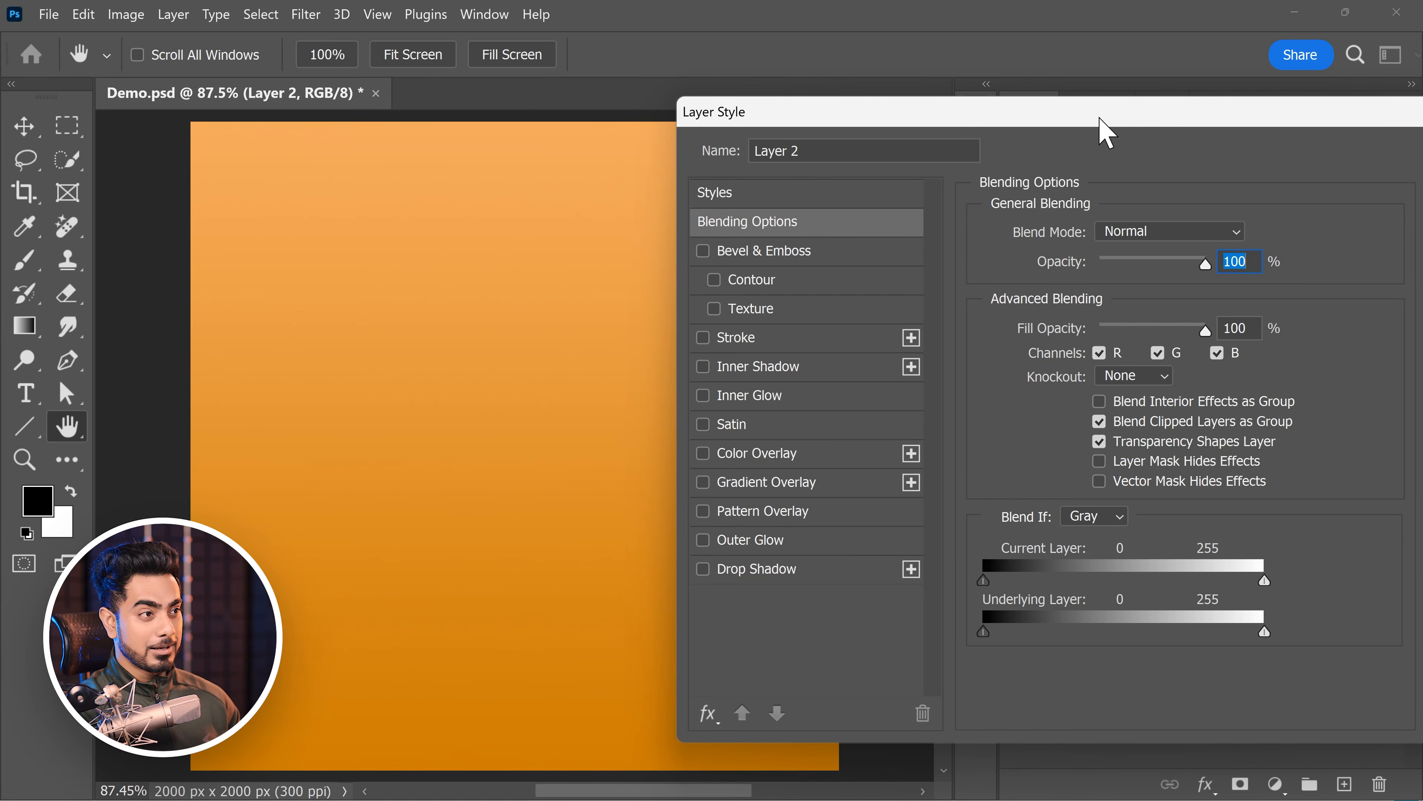
drag(1107, 131, 386, 158)
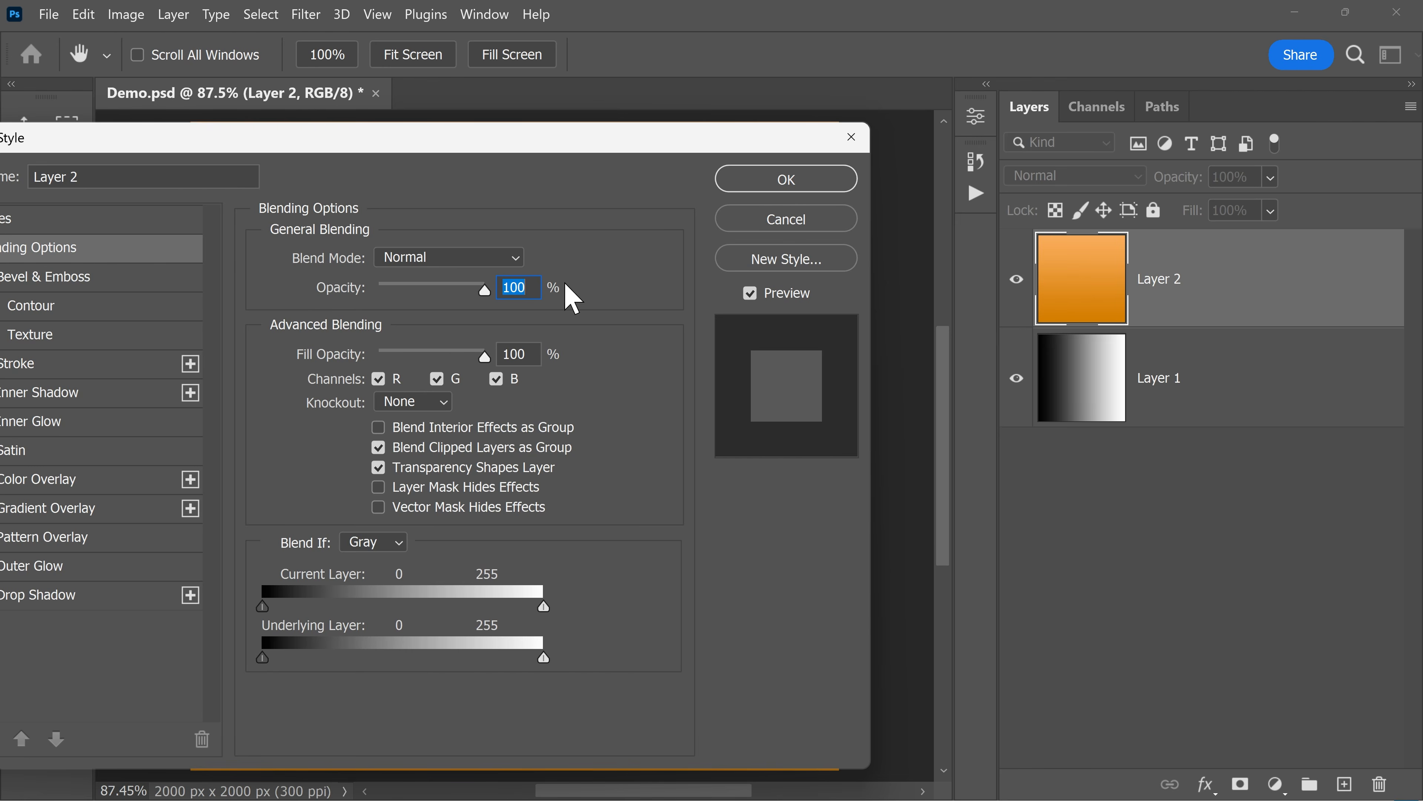
drag(425, 149, 948, 76)
Try a gray Blend If Underlying Layer highlight limit of 146 on Layer 2 and reset it to 255
drag(1333, 584, 1219, 616)
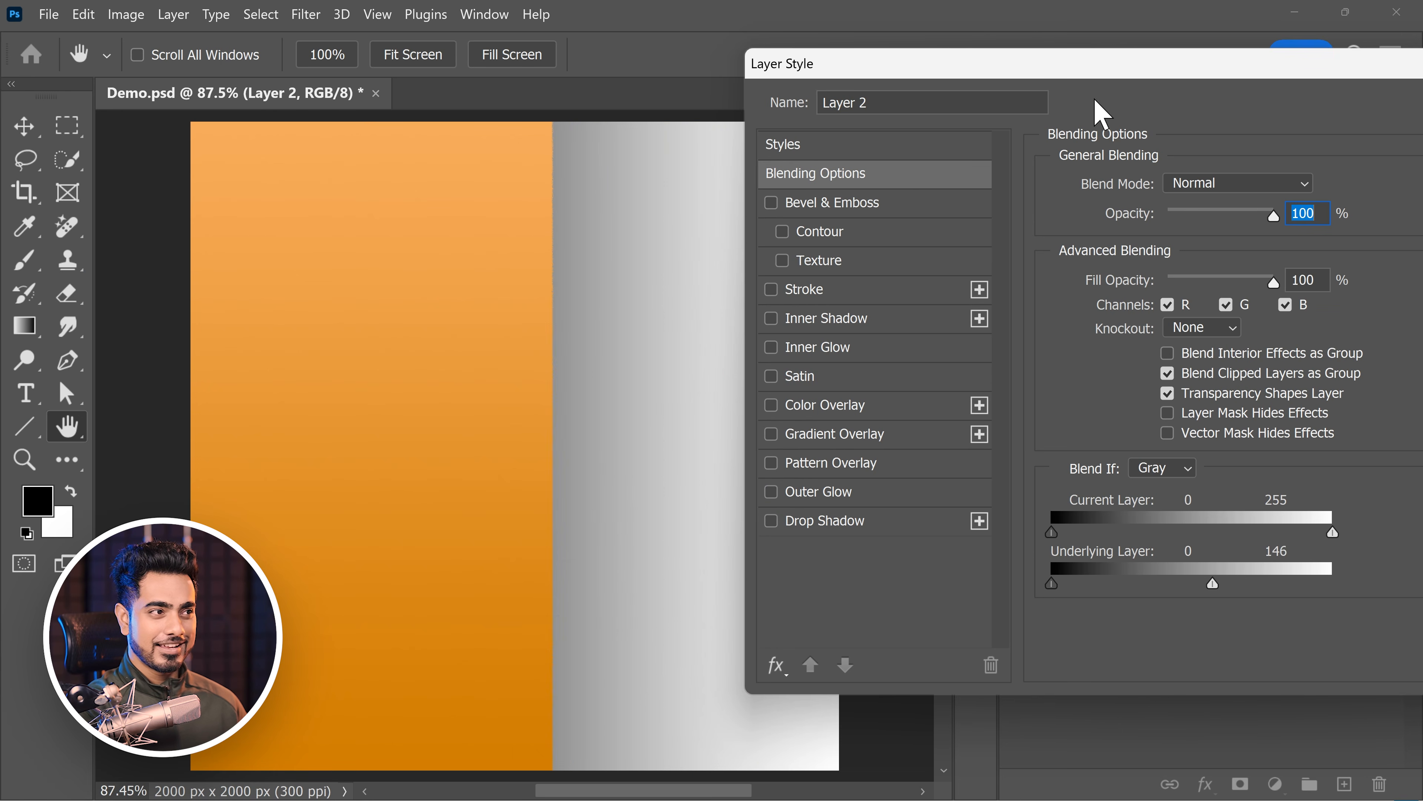
drag(1108, 74, 354, 381)
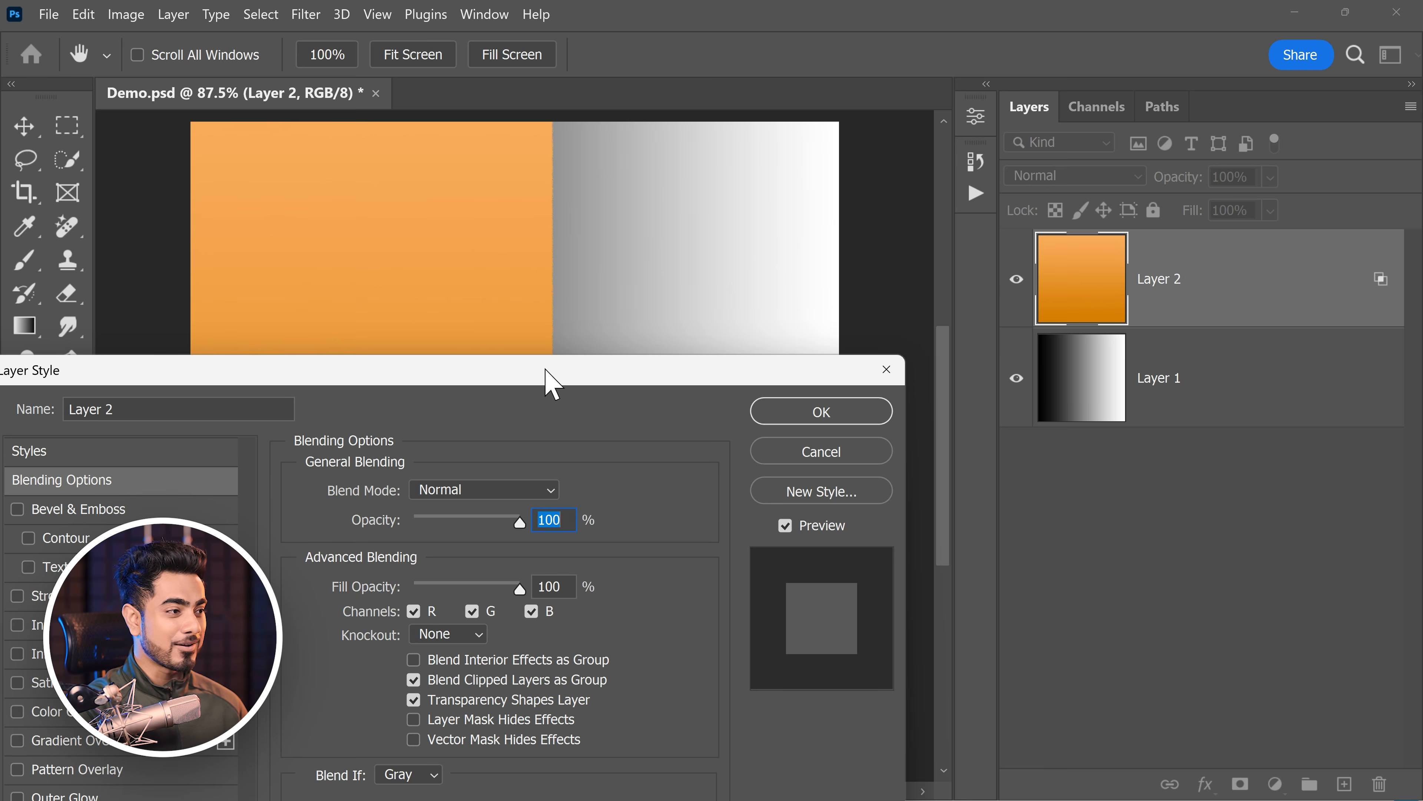
drag(546, 375, 1122, 158)
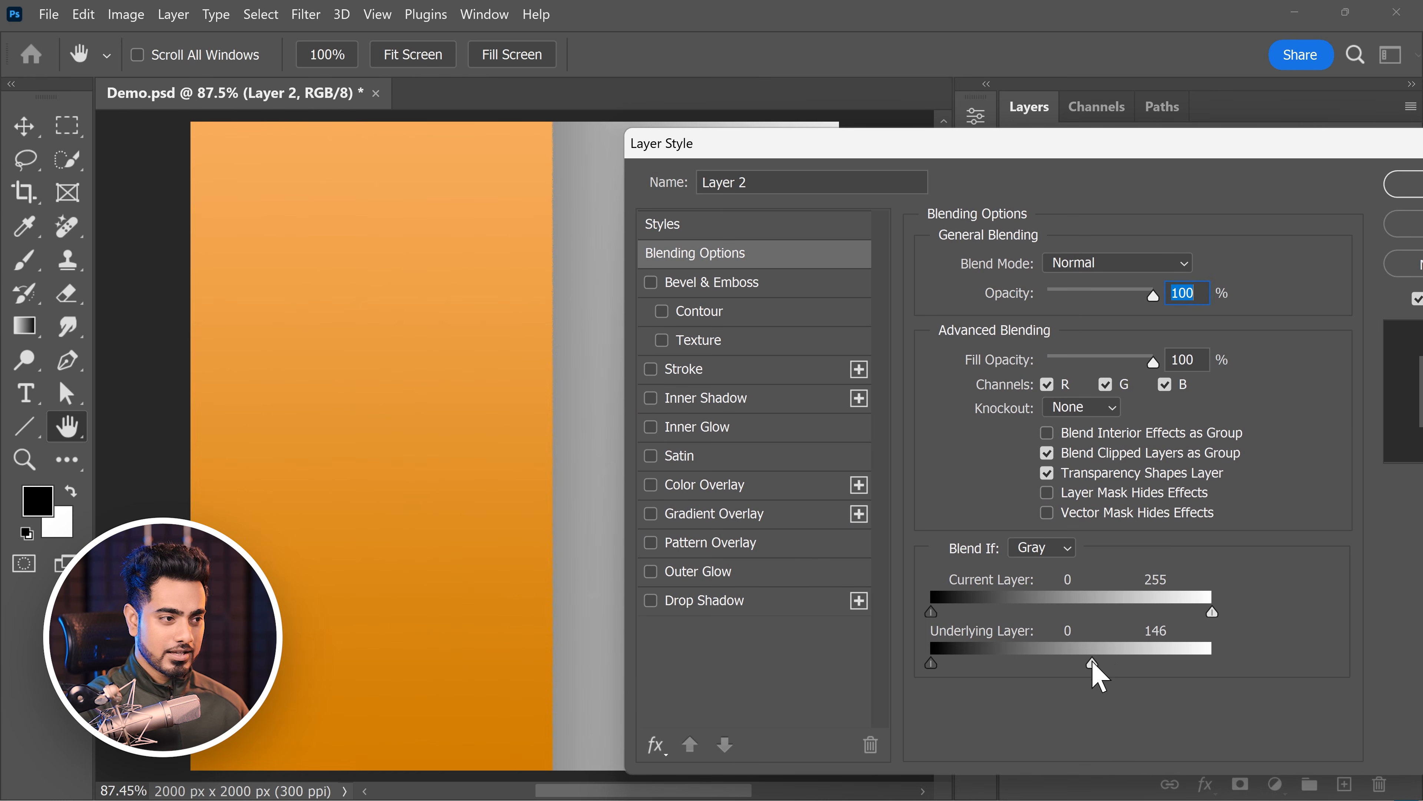
drag(1093, 666, 1235, 649)
drag(933, 668, 964, 669)
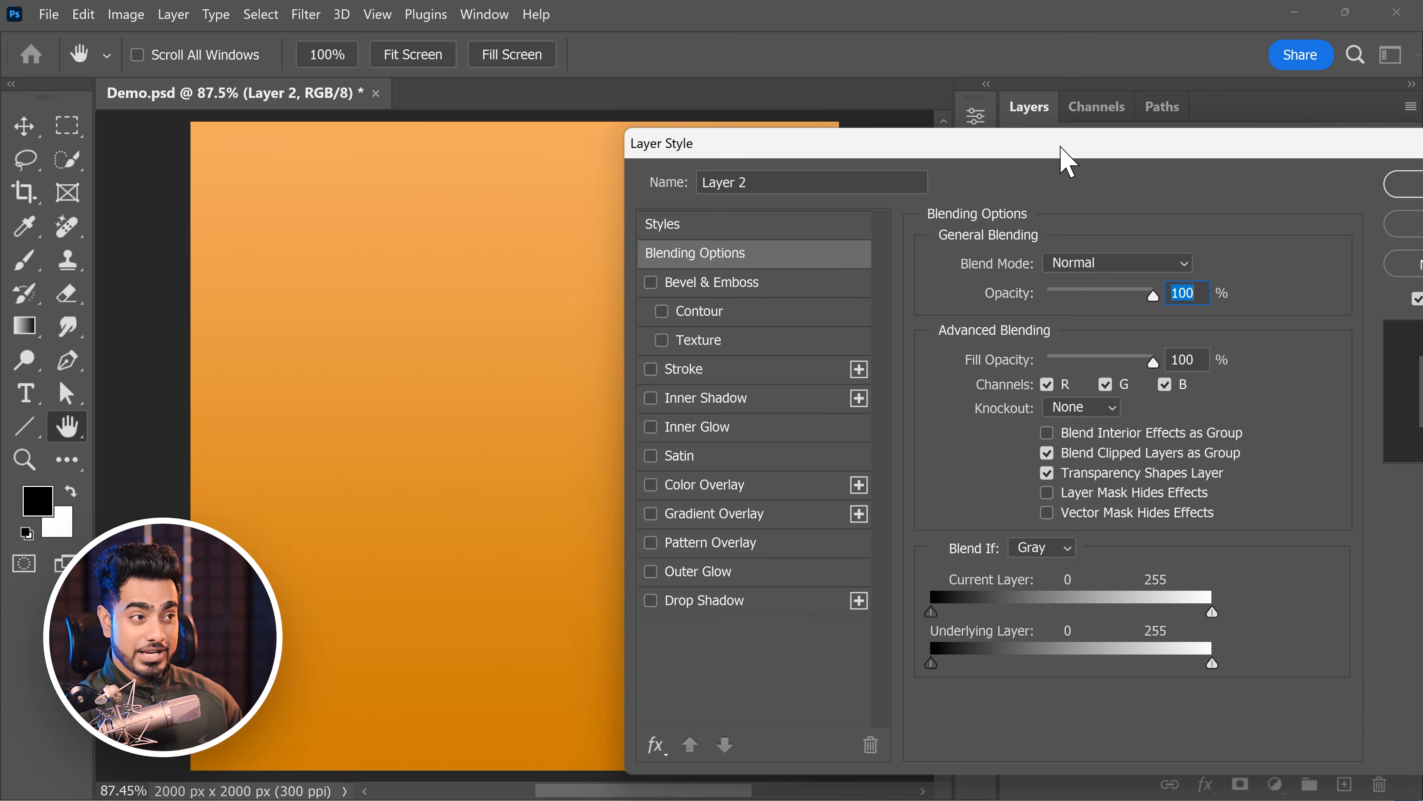
Try an Underlying Layer shadow limit of 66 on Layer 2 and reset it to 0
drag(1062, 149, 503, 190)
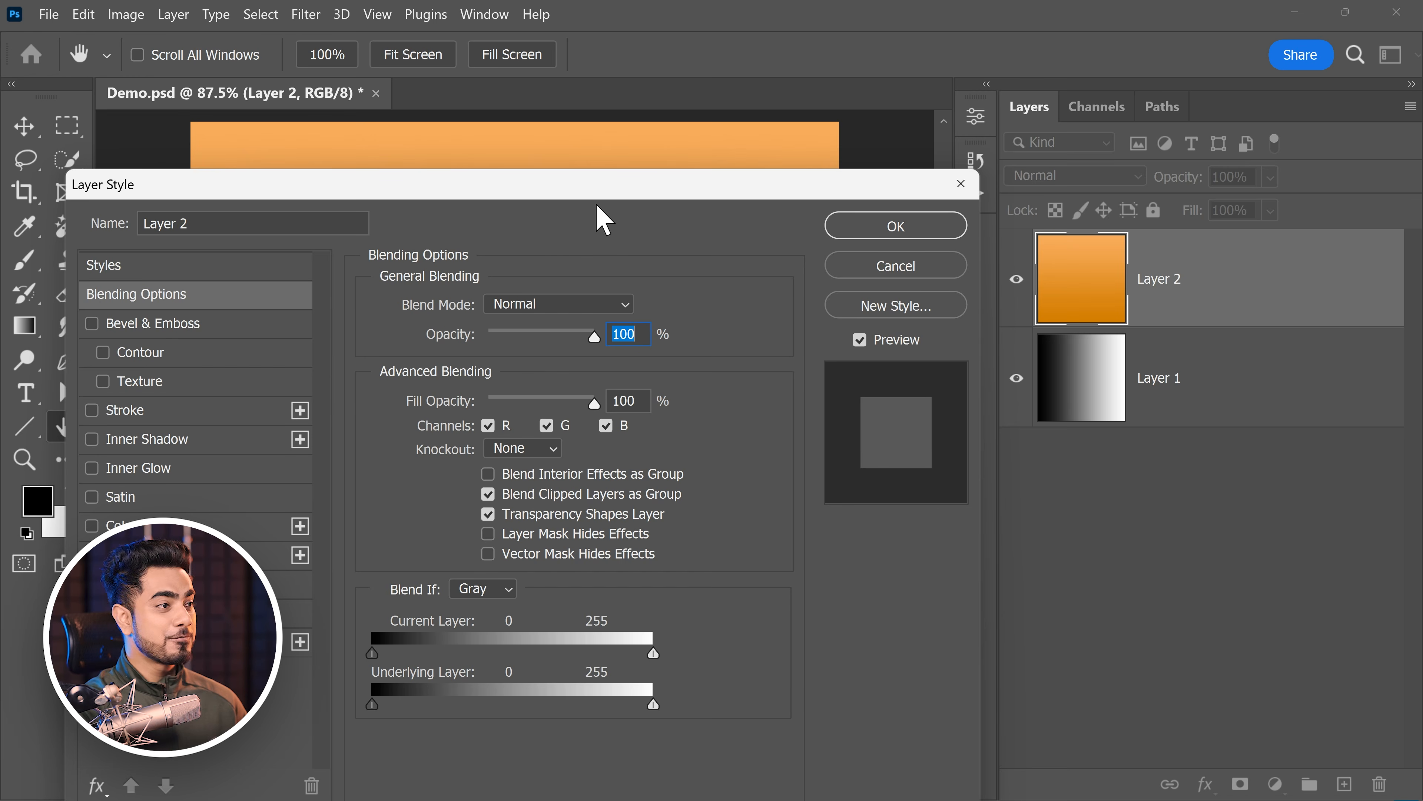
drag(596, 198, 1143, 149)
drag(919, 661, 991, 661)
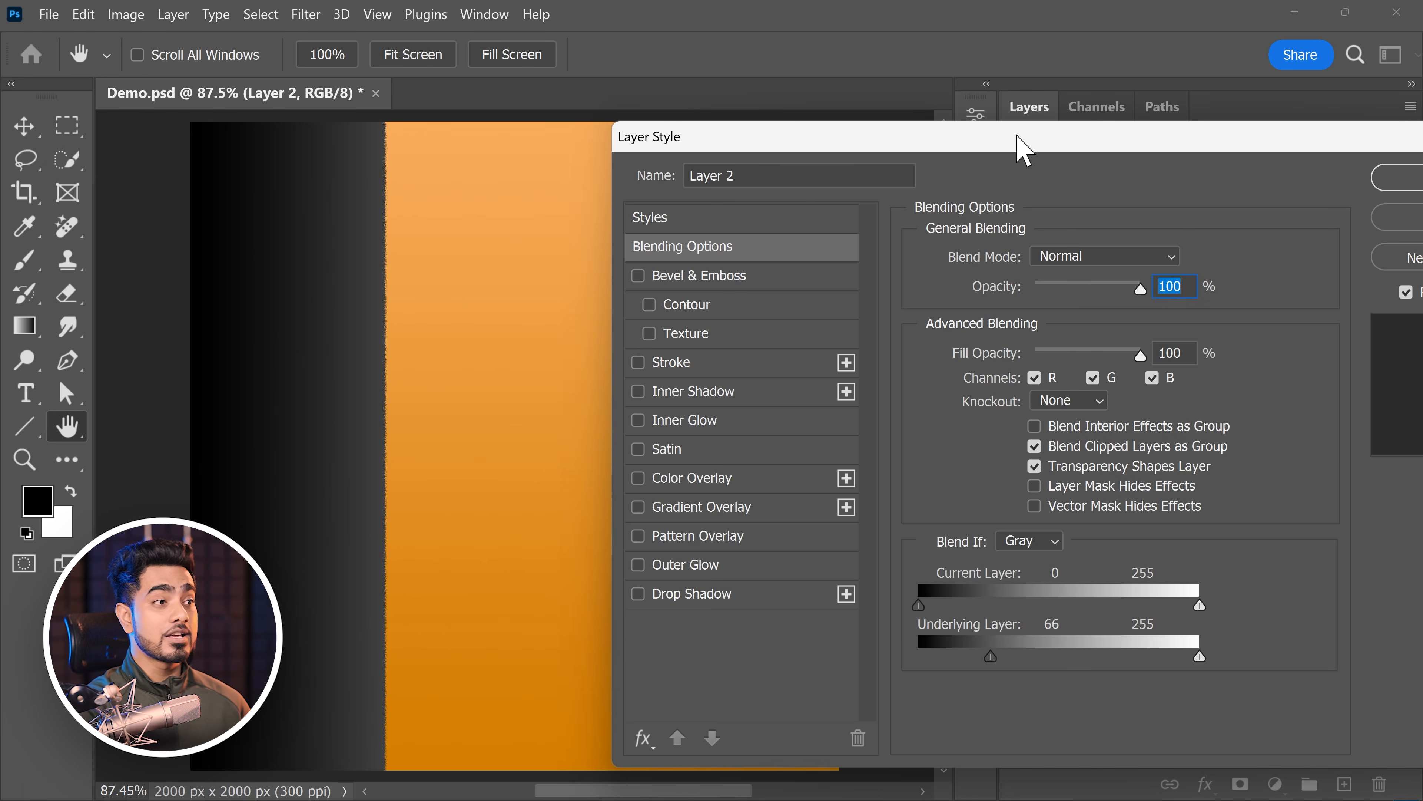
drag(1020, 143, 494, 162)
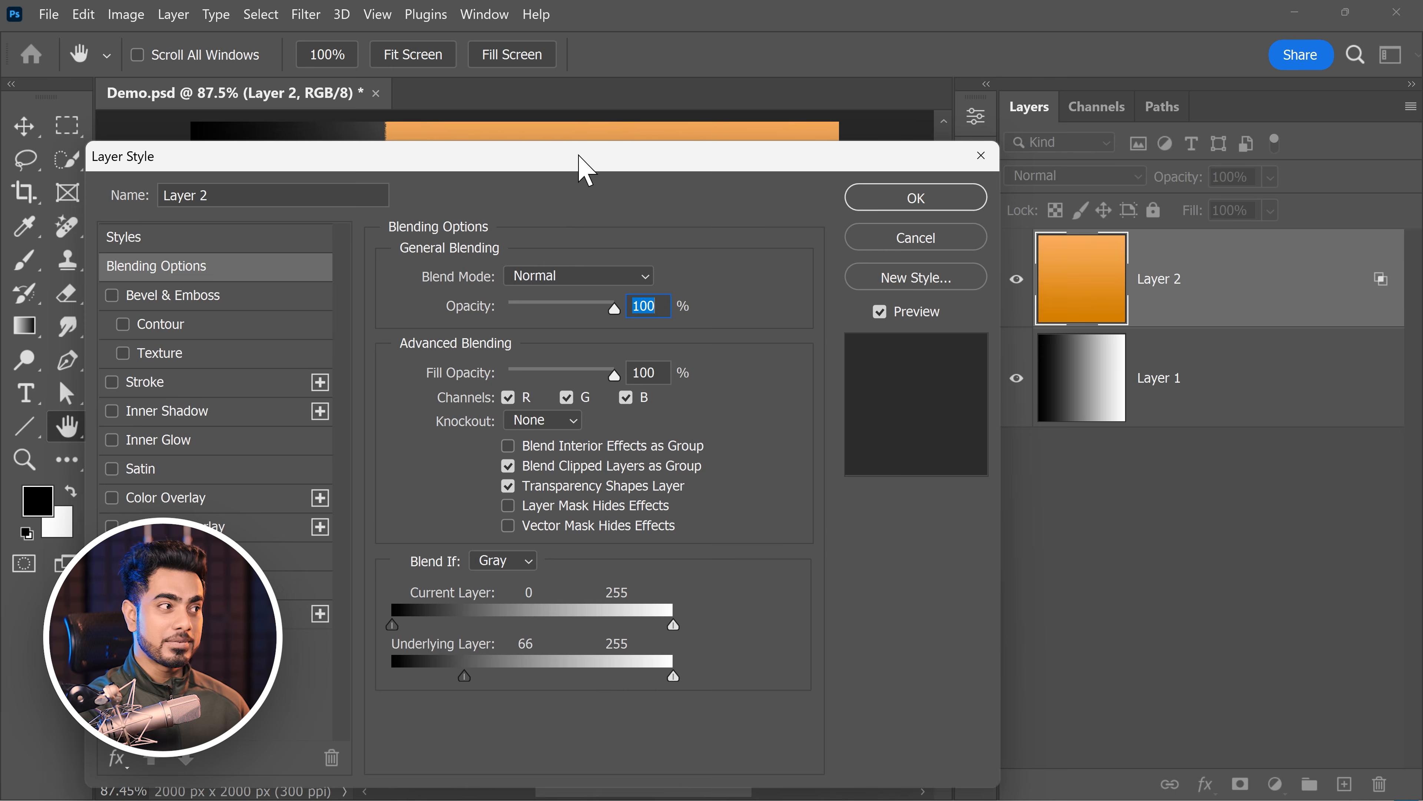
drag(582, 168, 1093, 131)
drag(974, 639, 902, 639)
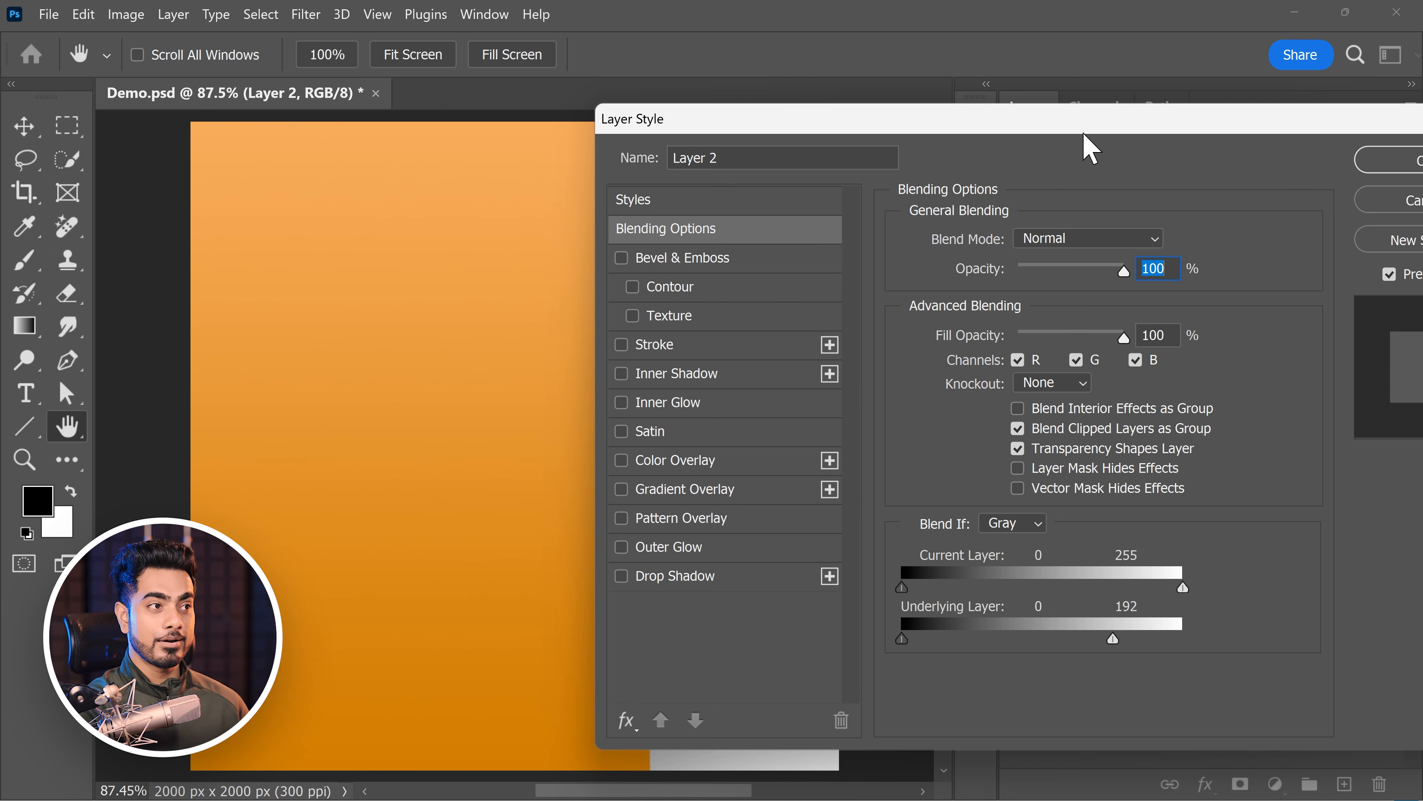
Try an Underlying Layer highlight limit of 192 on Layer 2 and restore it to 255
drag(1084, 137, 1081, 199)
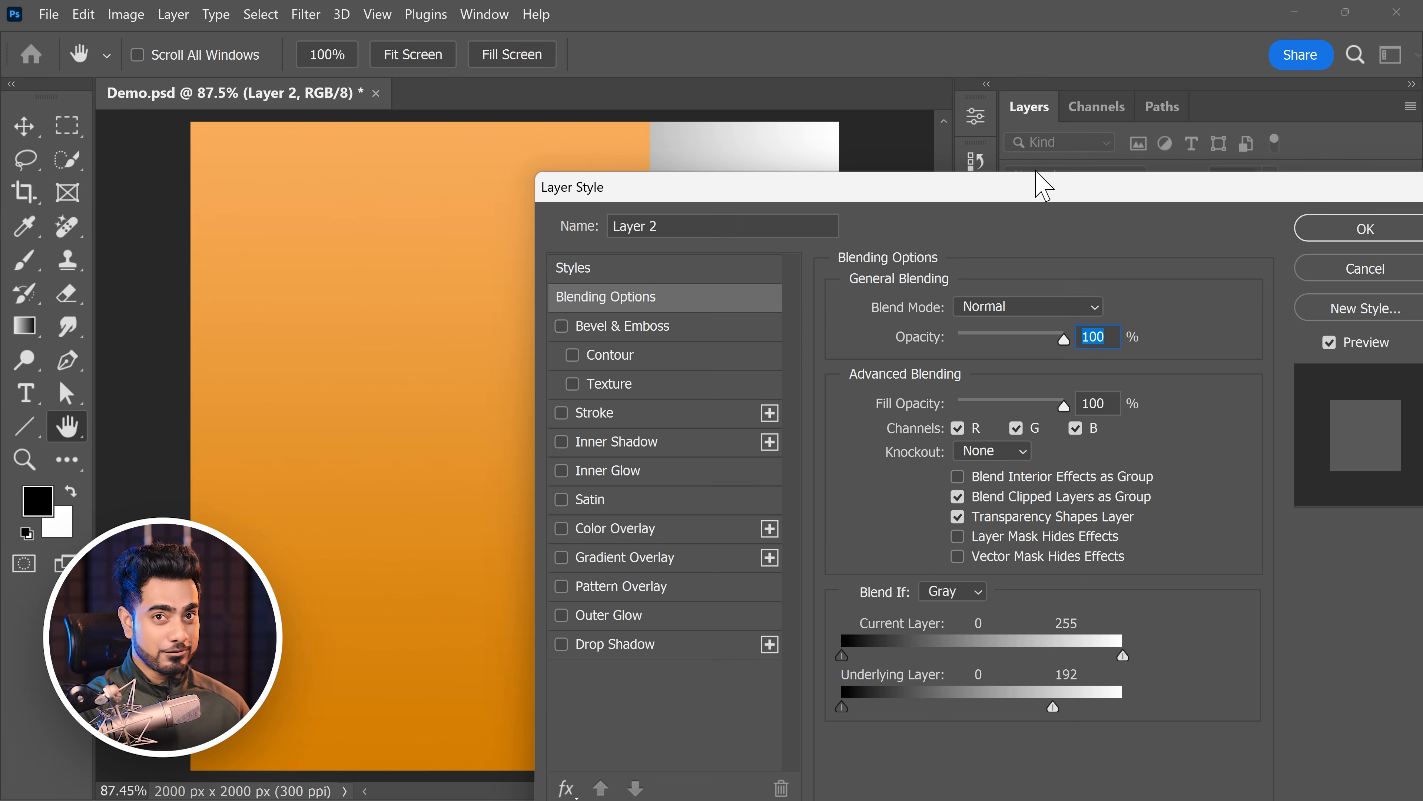
drag(1054, 708, 1176, 709)
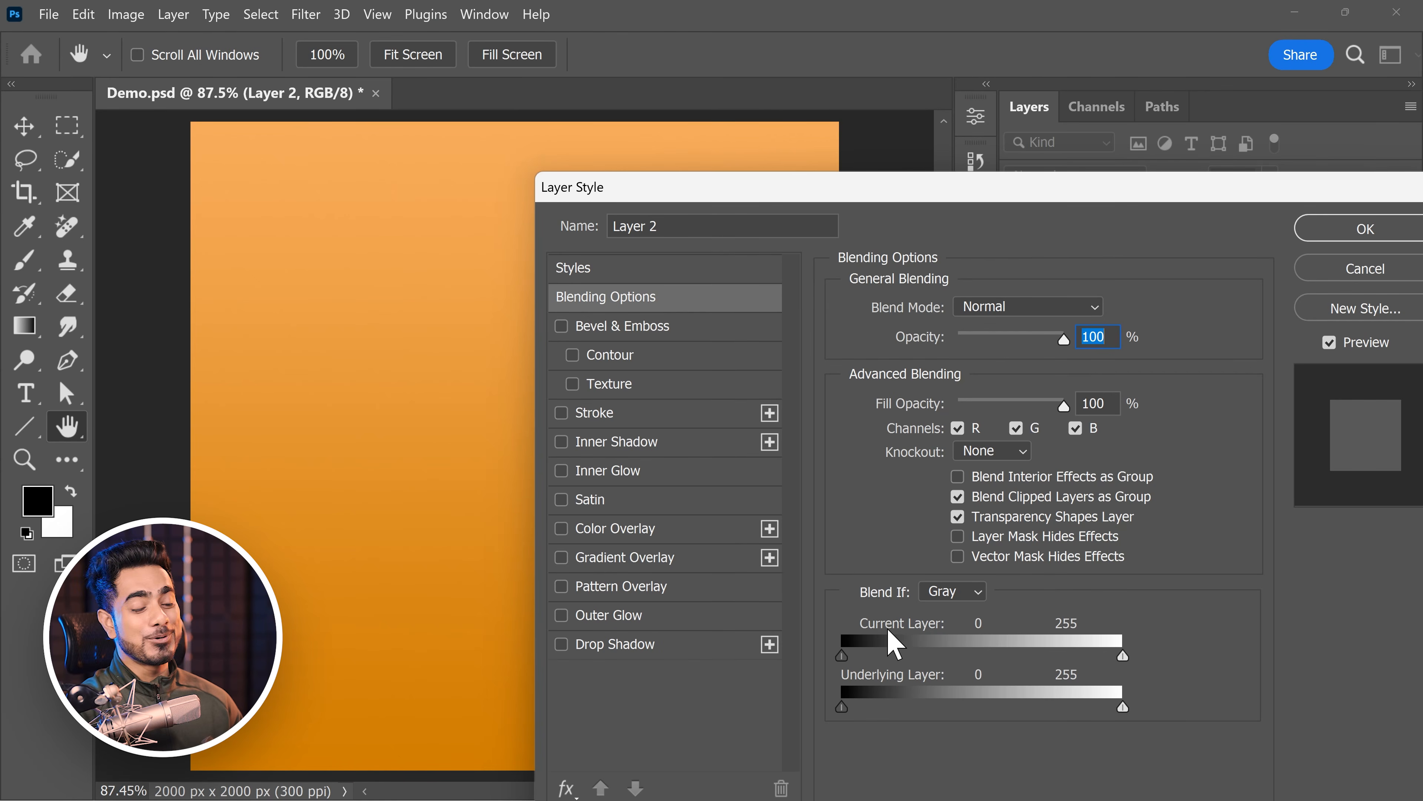
drag(821, 190, 1014, 194)
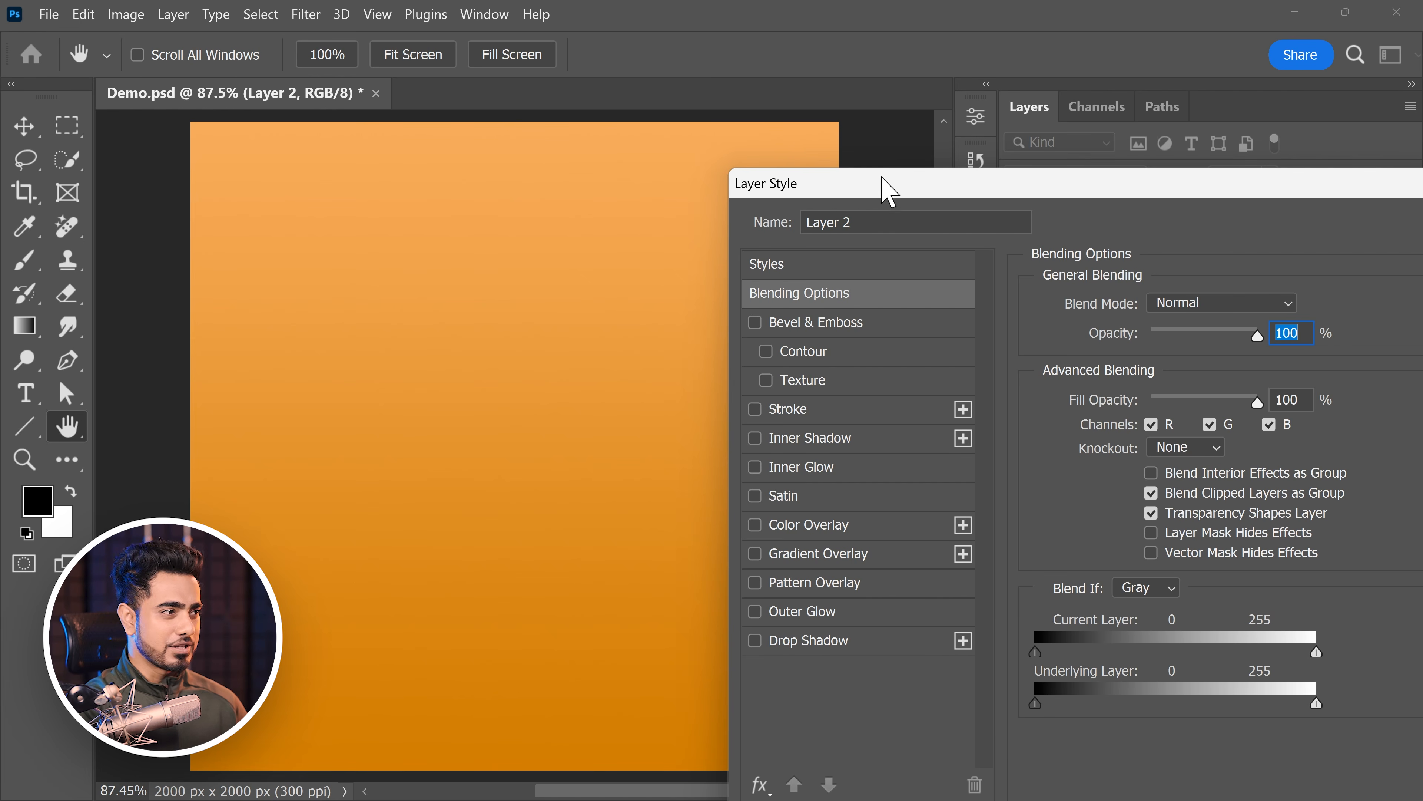
drag(882, 179, 926, 201)
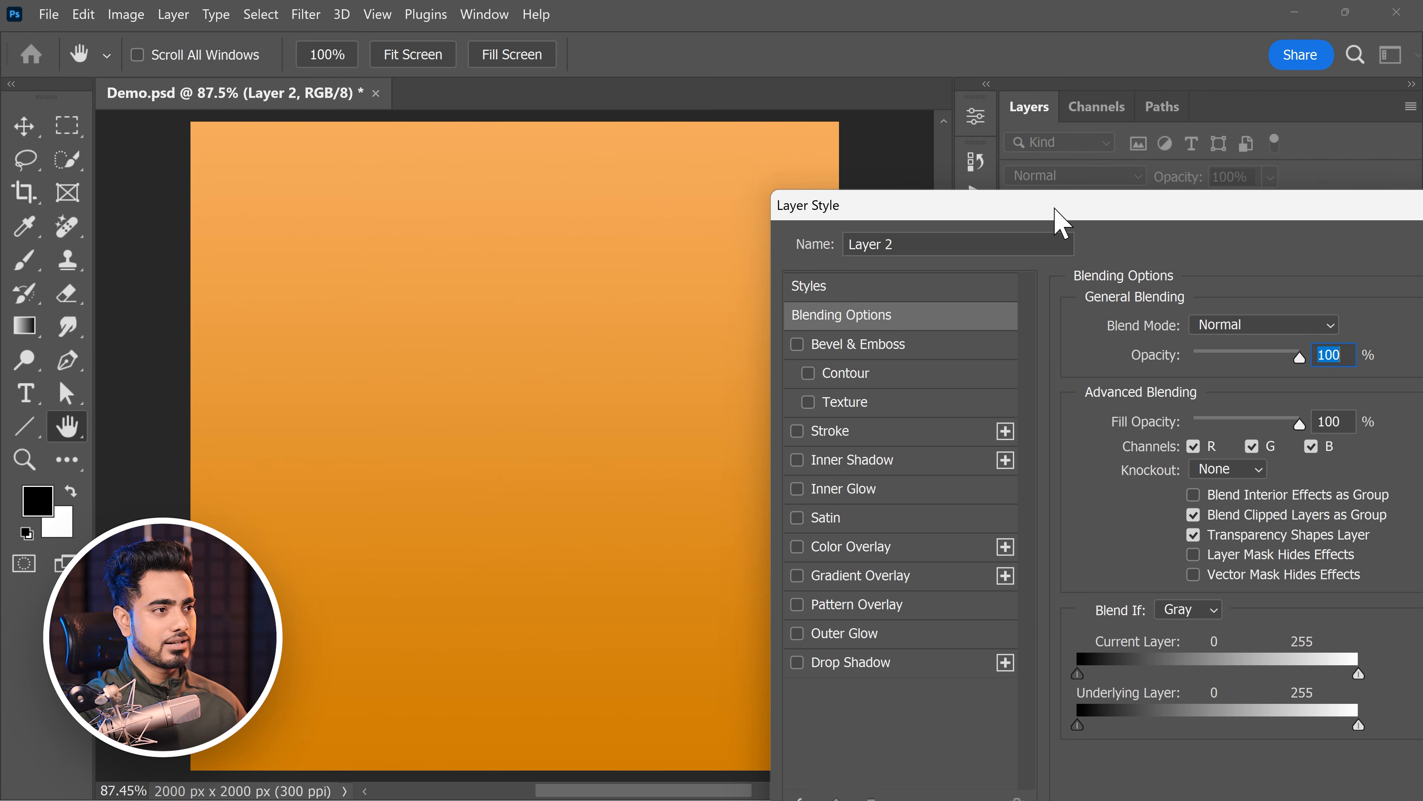
Try a Current Layer highlight limit of 221 and a shadow limit of 127 on Layer 2, restoring them to 255 and 0
drag(1057, 215, 963, 193)
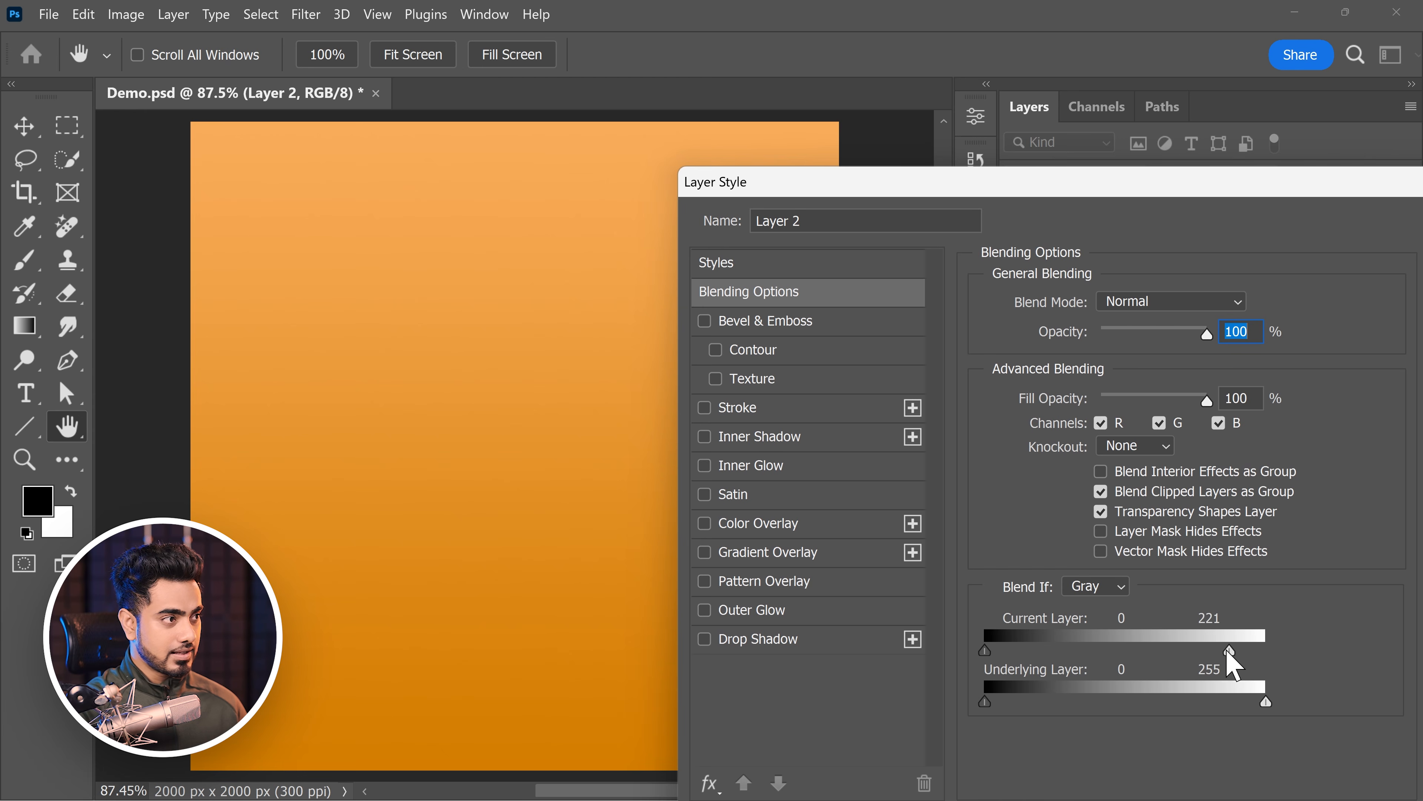
mouse_move(1228, 653)
mouse_down()
mouse_move(1160, 650)
mouse_move(1218, 651)
mouse_up()
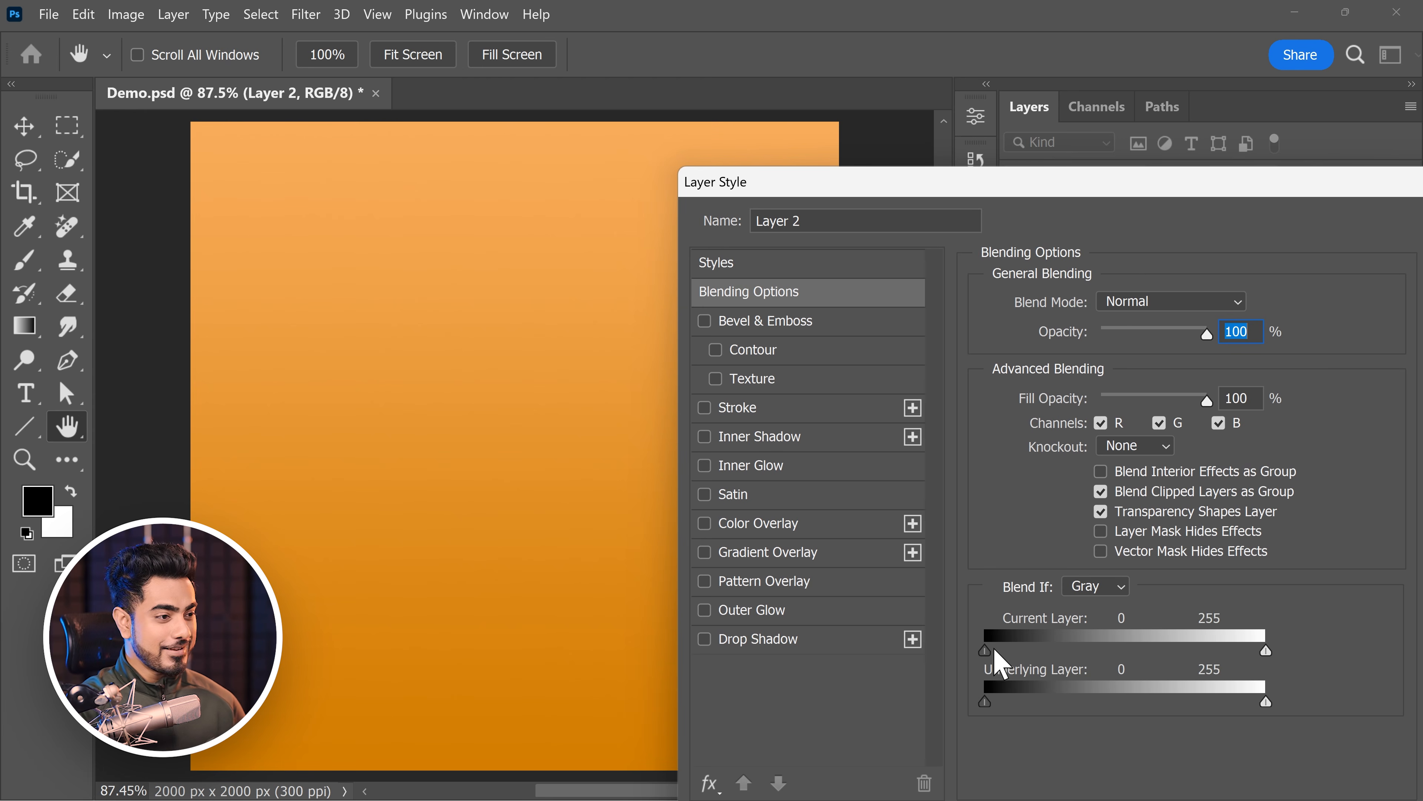
mouse_move(1122, 653)
mouse_down()
mouse_move(1172, 656)
mouse_move(1131, 667)
mouse_up()
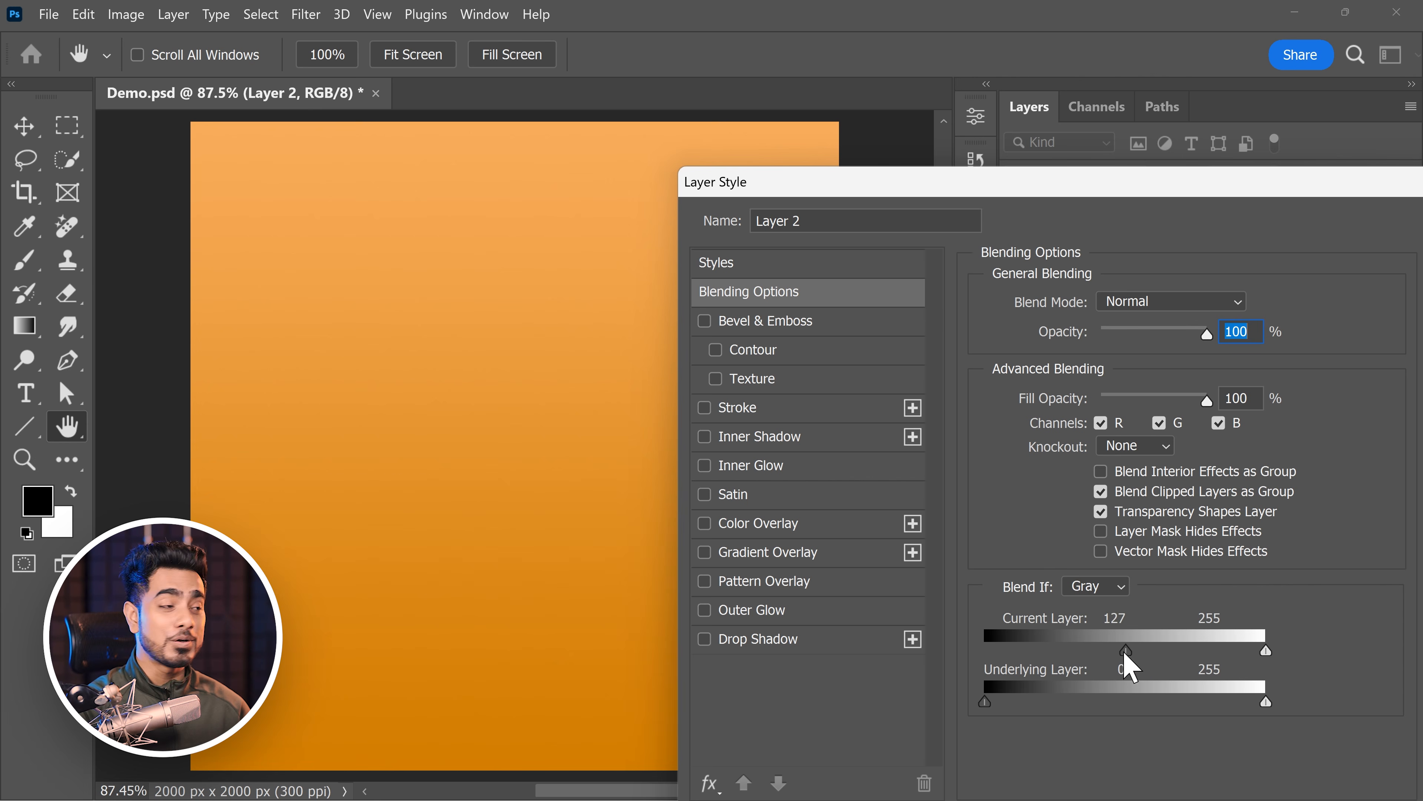
drag(1013, 670, 986, 670)
Lower Layer 2's Underlying Layer highlight limit to 187 and reposition the dialog so that both layers can be compared
drag(966, 190, 1090, 164)
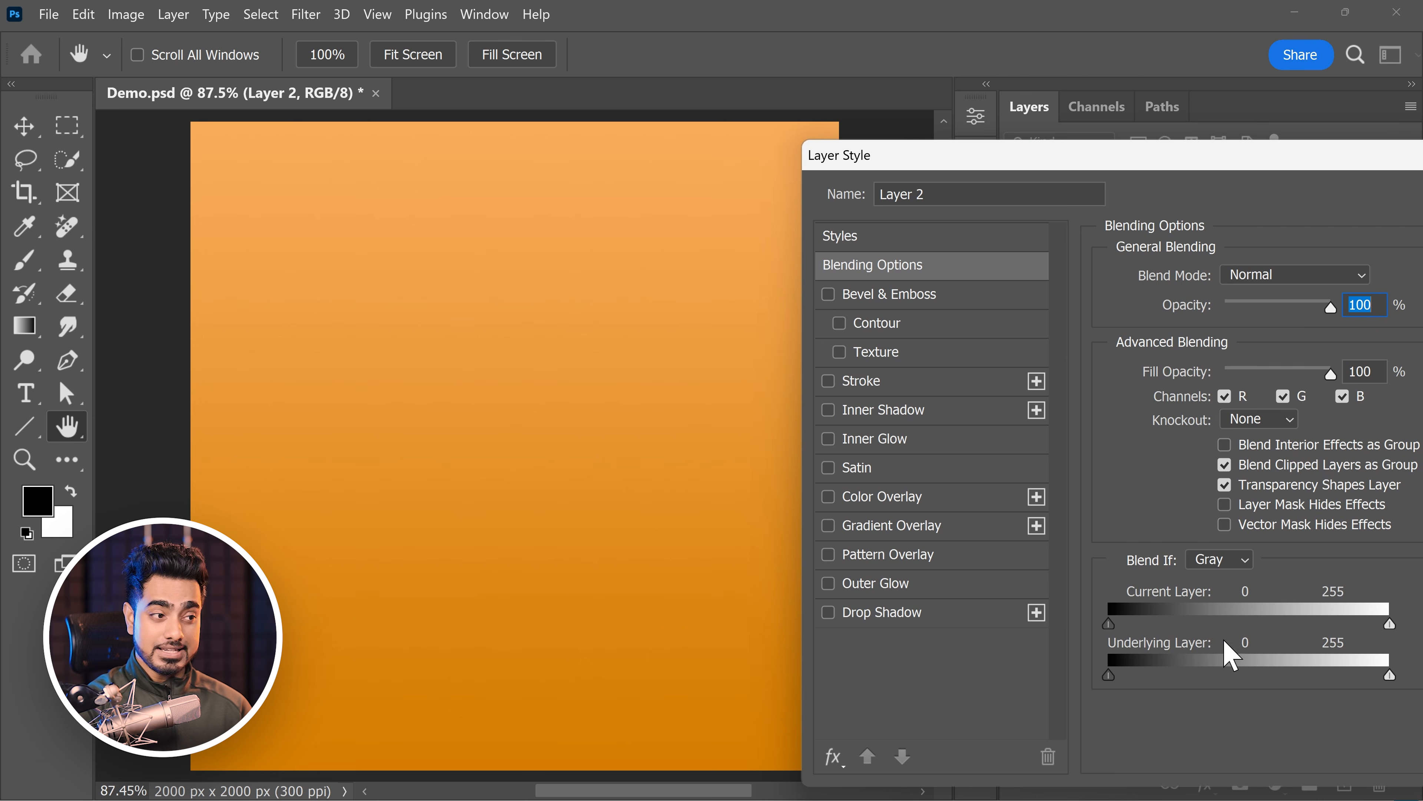
drag(1391, 678, 1316, 683)
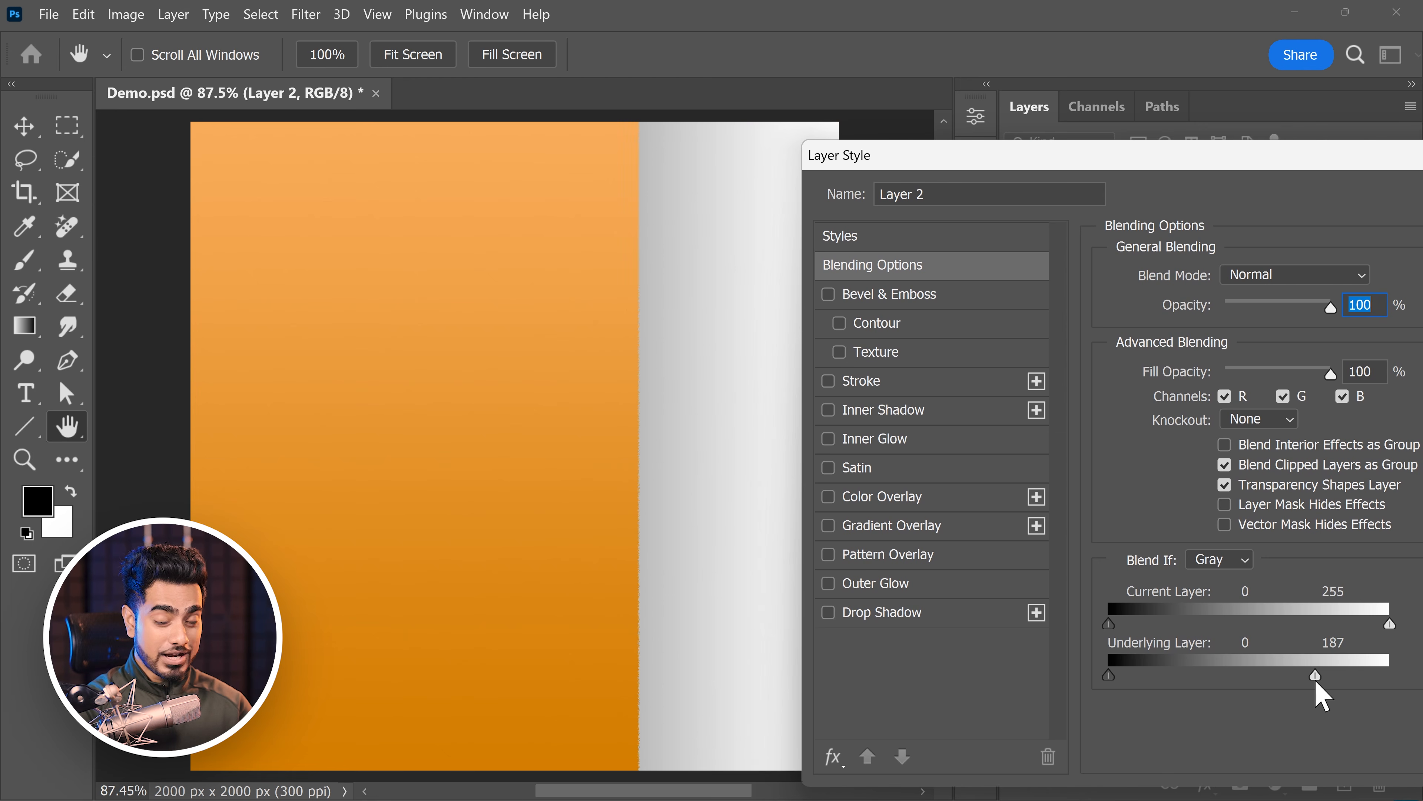
drag(1165, 163, 499, 261)
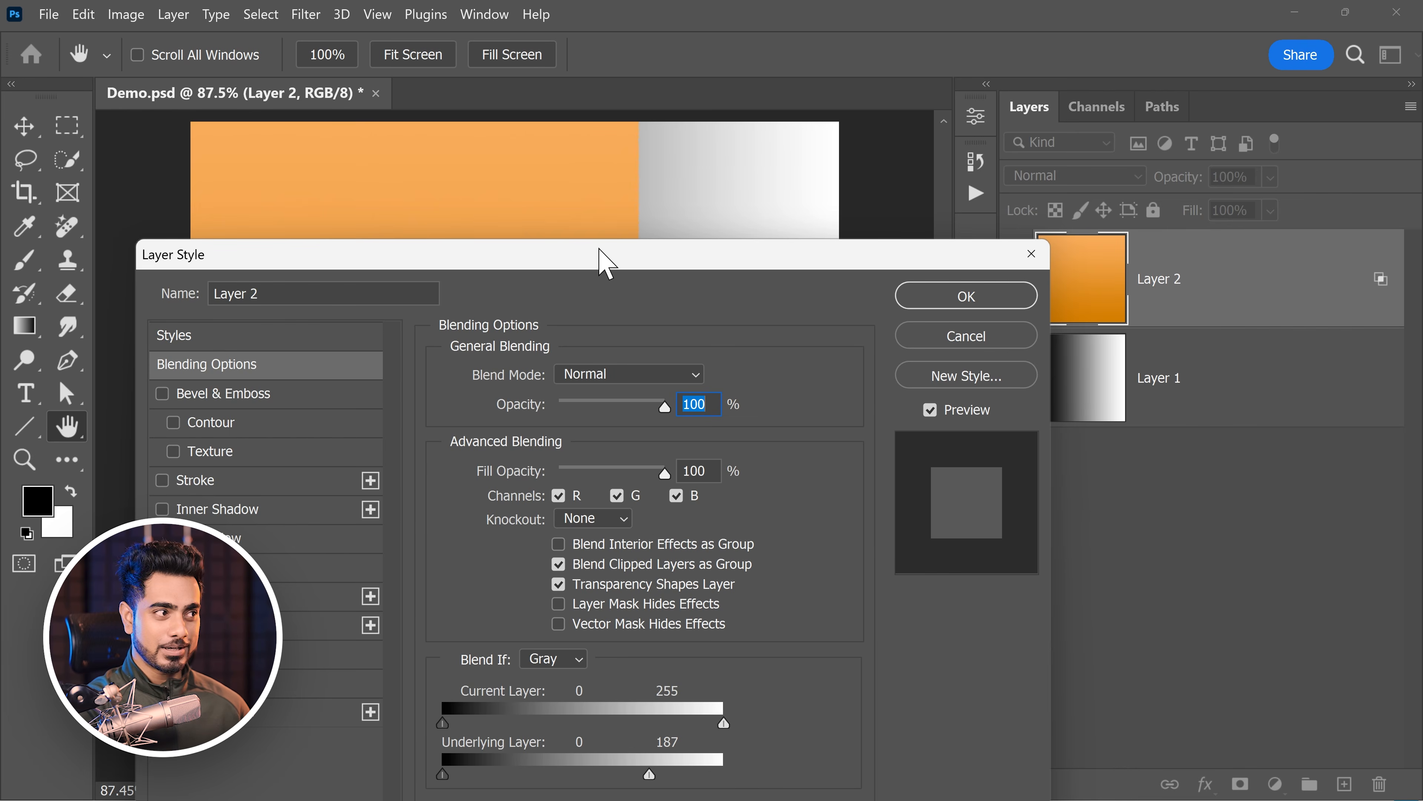
Split Layer 2's Underlying Layer highlight limit into a 145 / 199 range for a soft transition at the orange edge
drag(602, 260, 1211, 166)
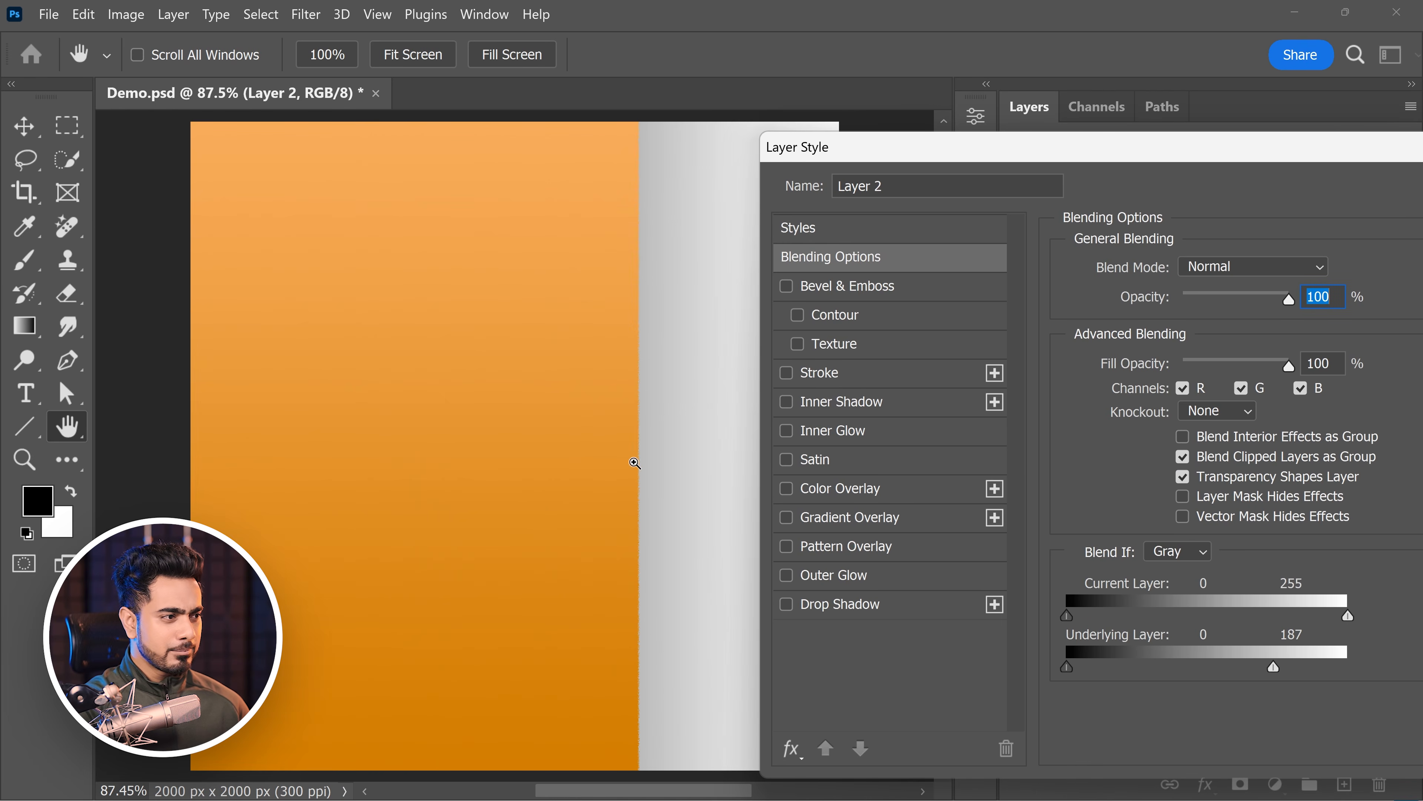
drag(634, 463, 584, 442)
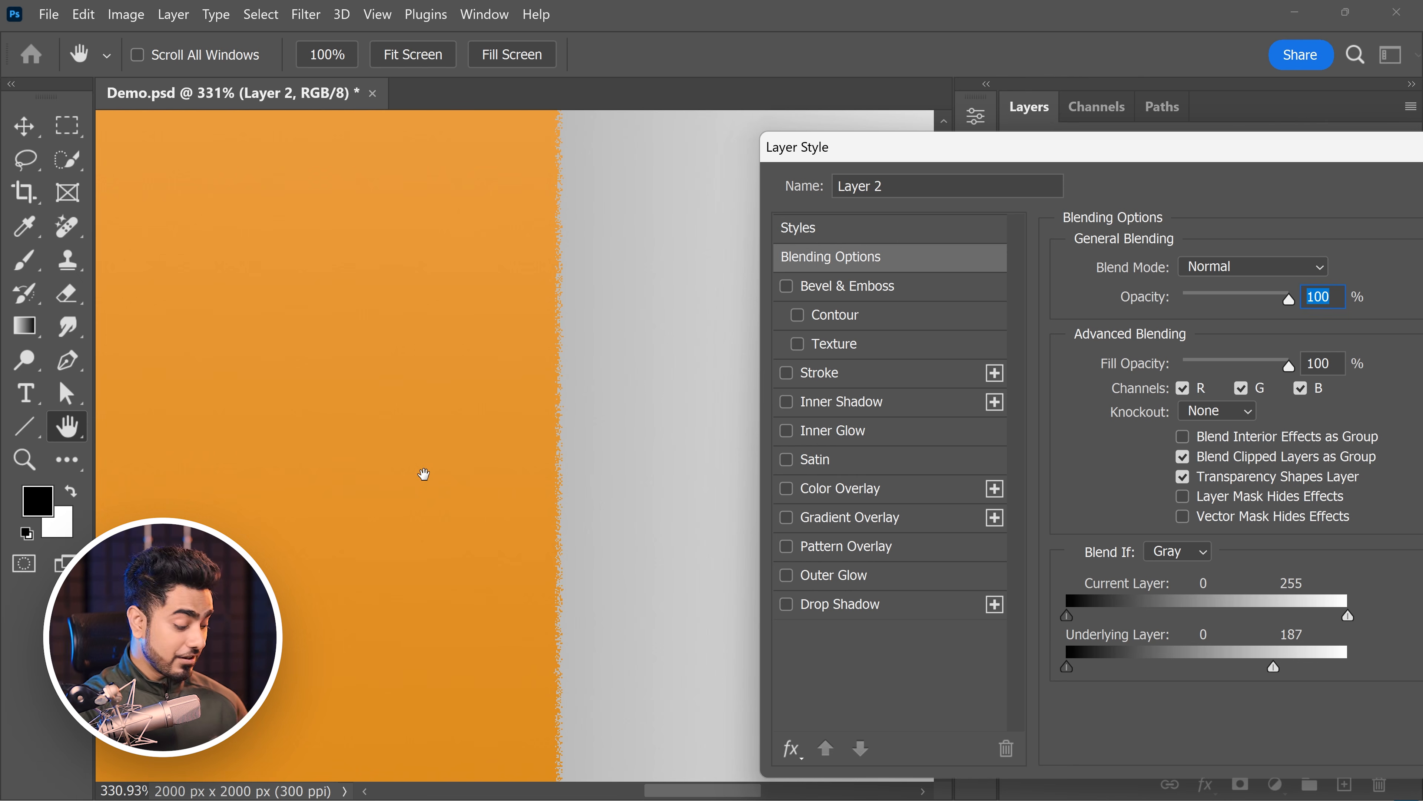
key(alt)
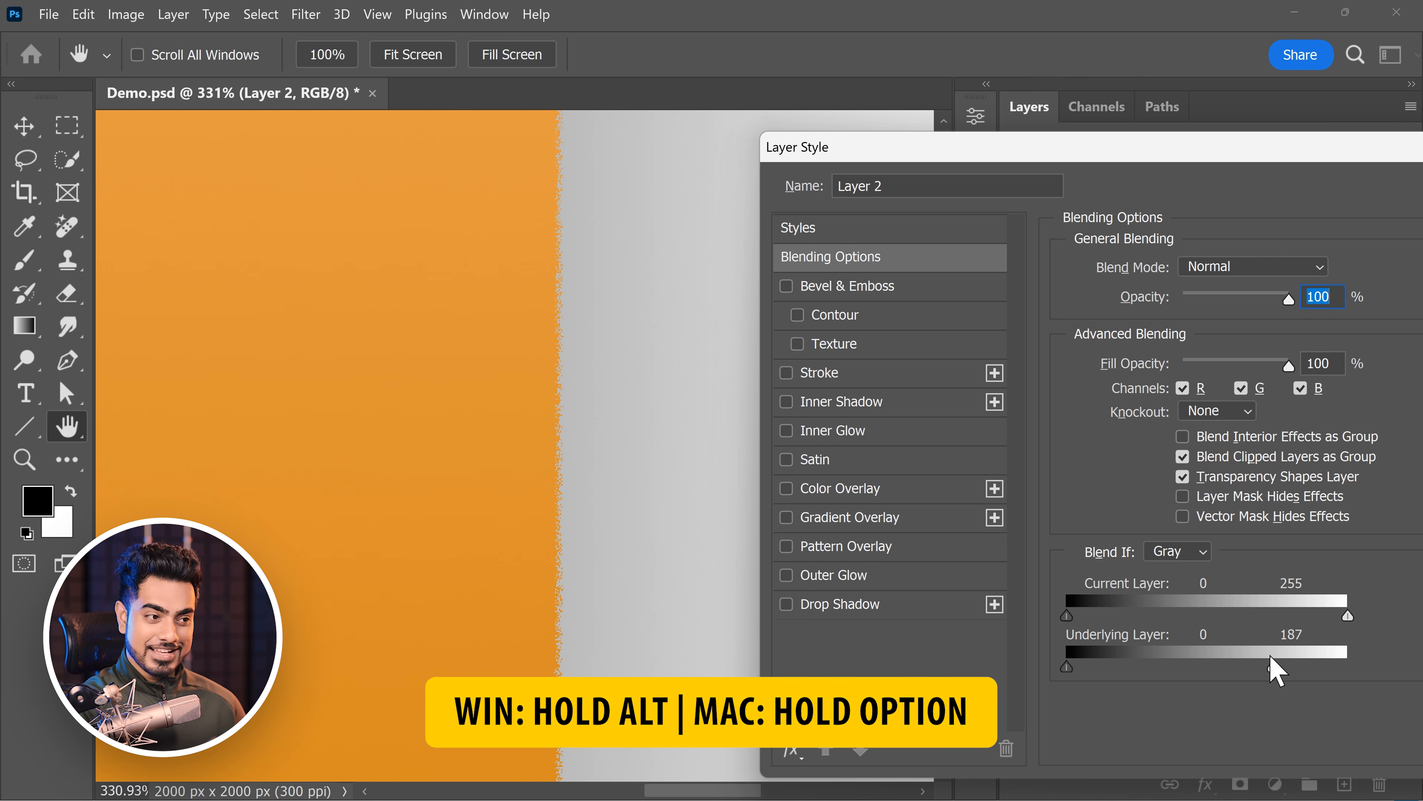
drag(1275, 667, 1226, 673)
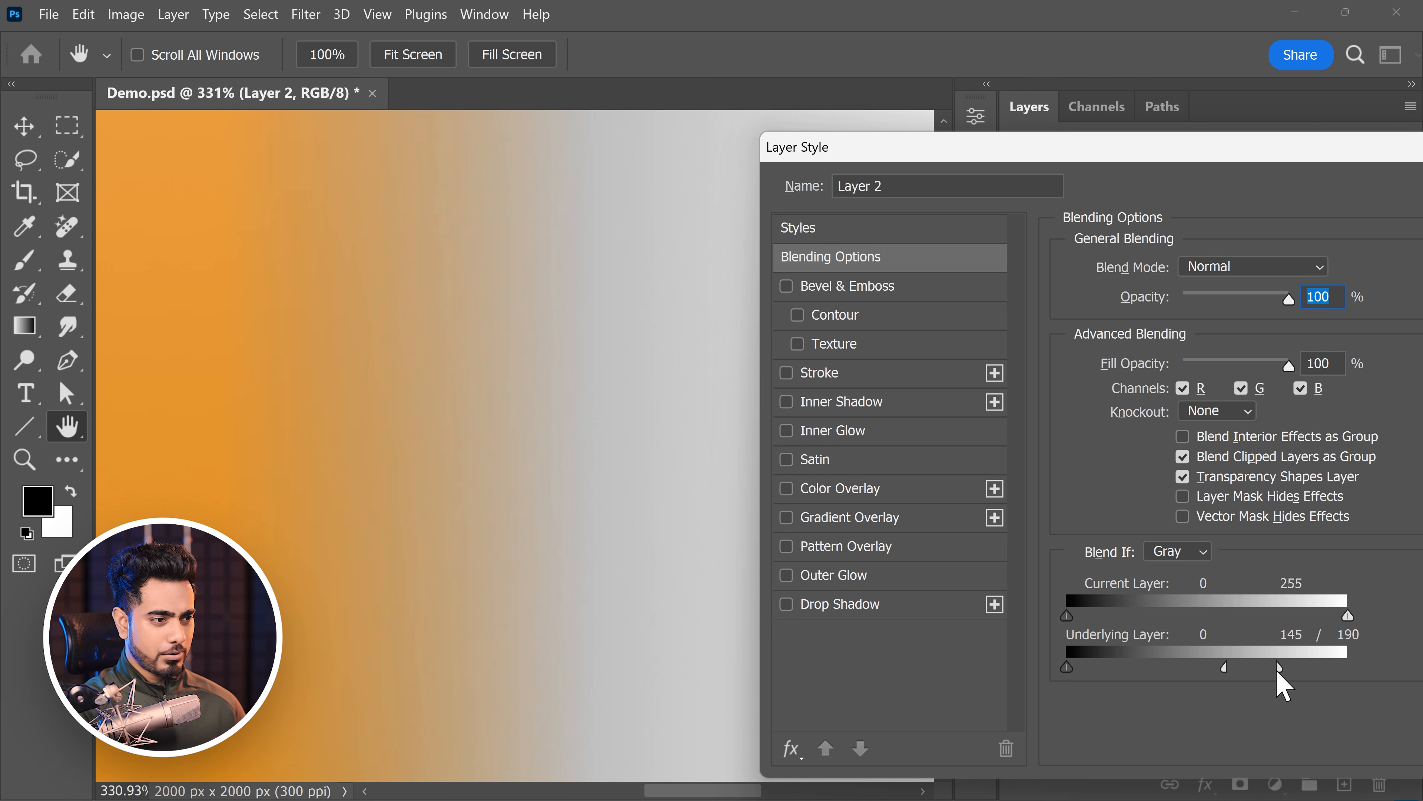
Widen Layer 2's split Underlying Layer highlight range to 0 / 255 so the fade spans the whole gradient
drag(542, 537, 512, 545)
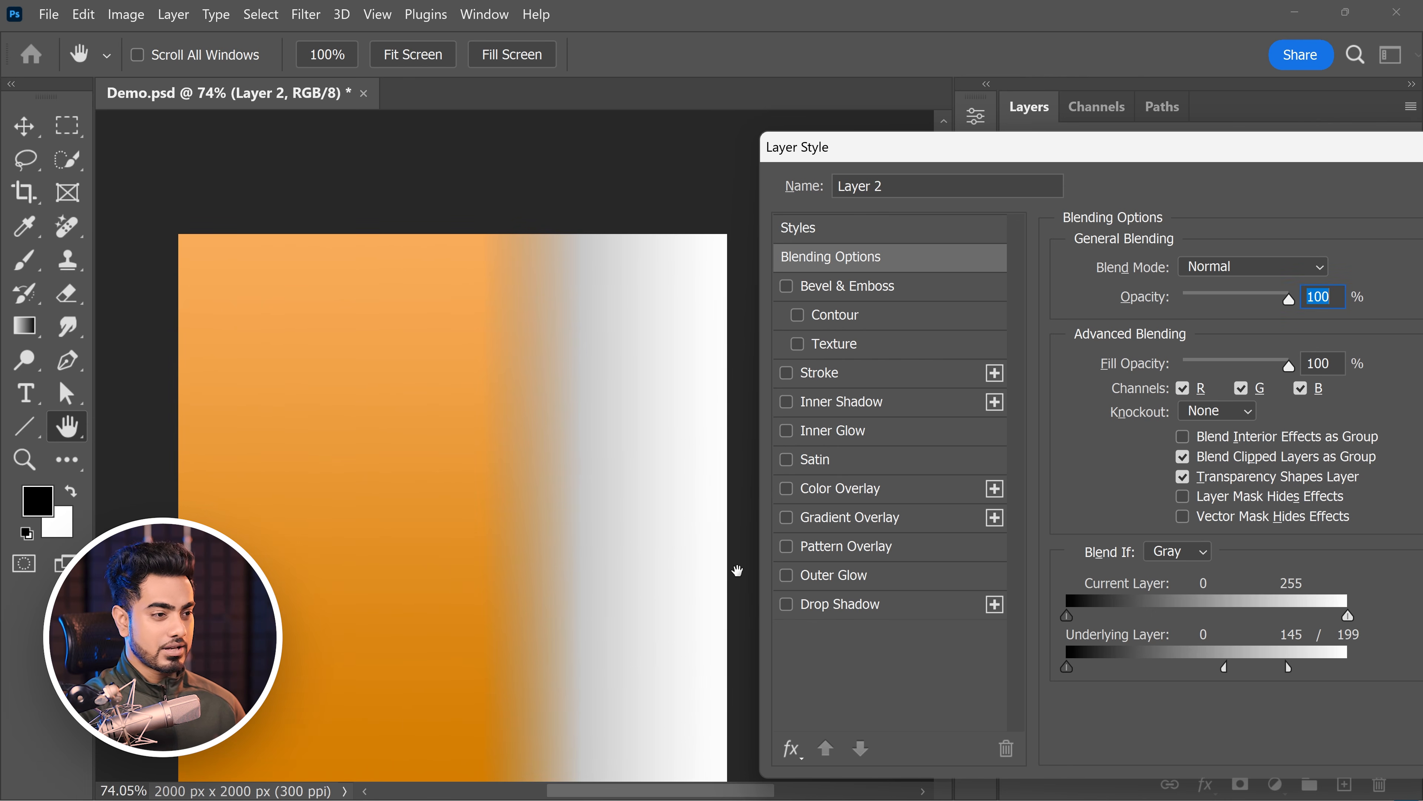
drag(1224, 670, 1076, 668)
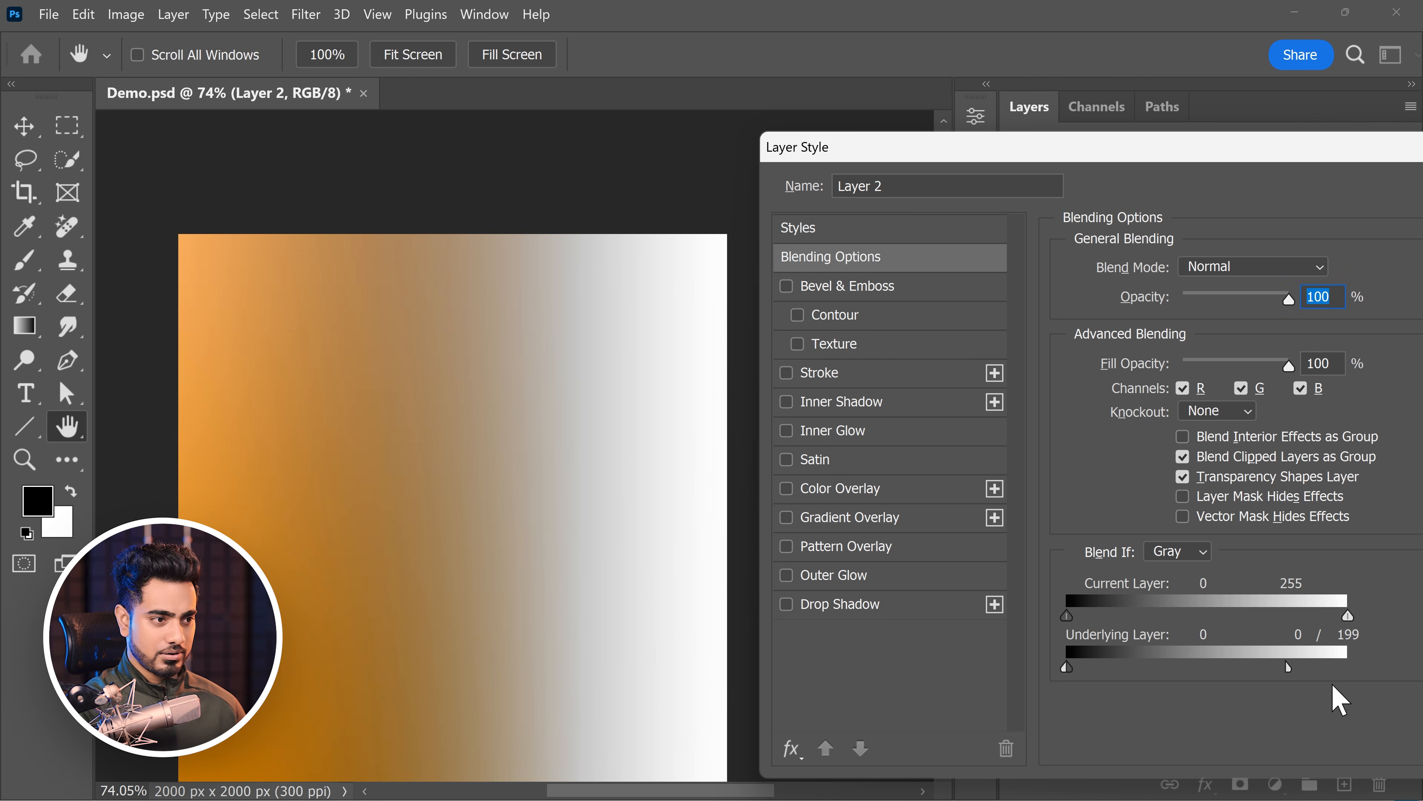
drag(1289, 669, 1385, 653)
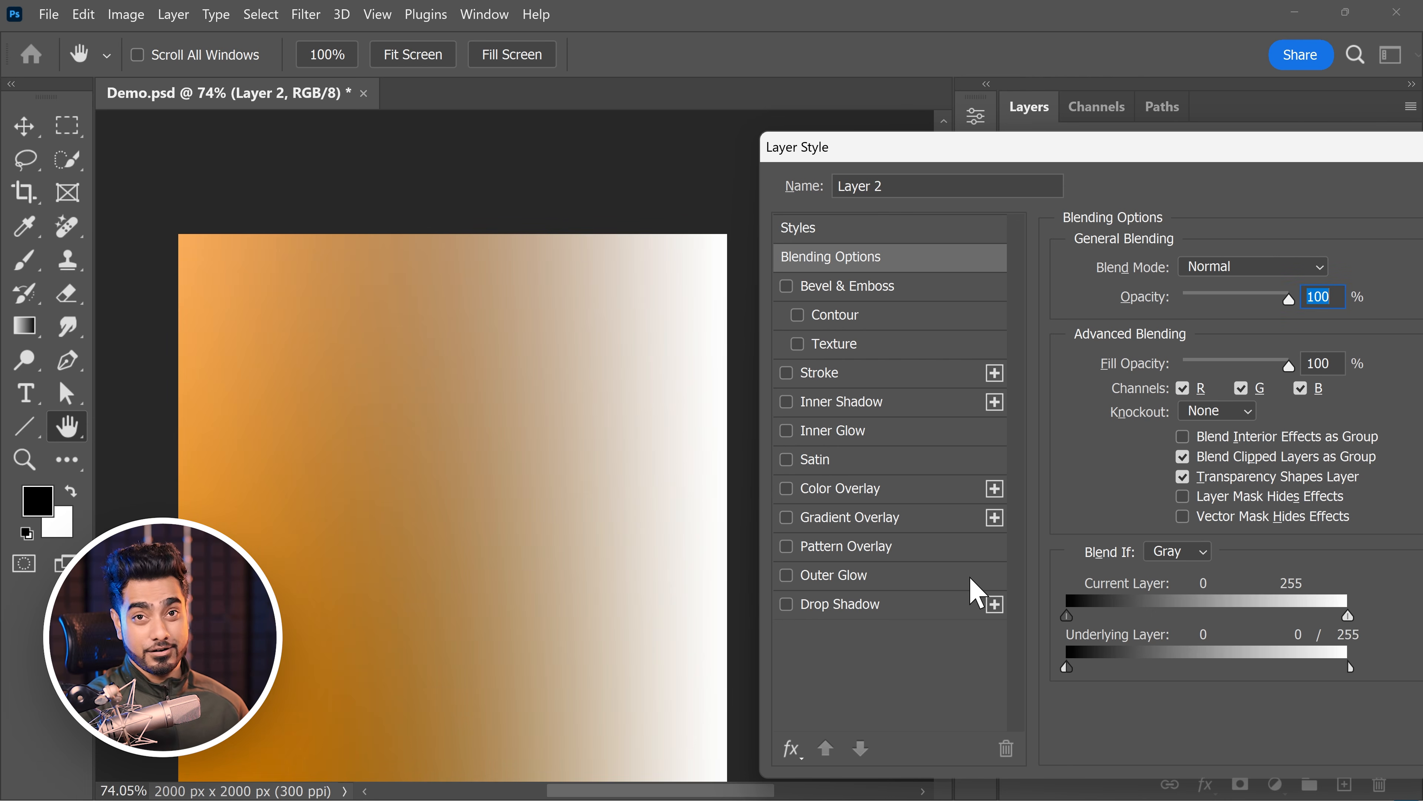
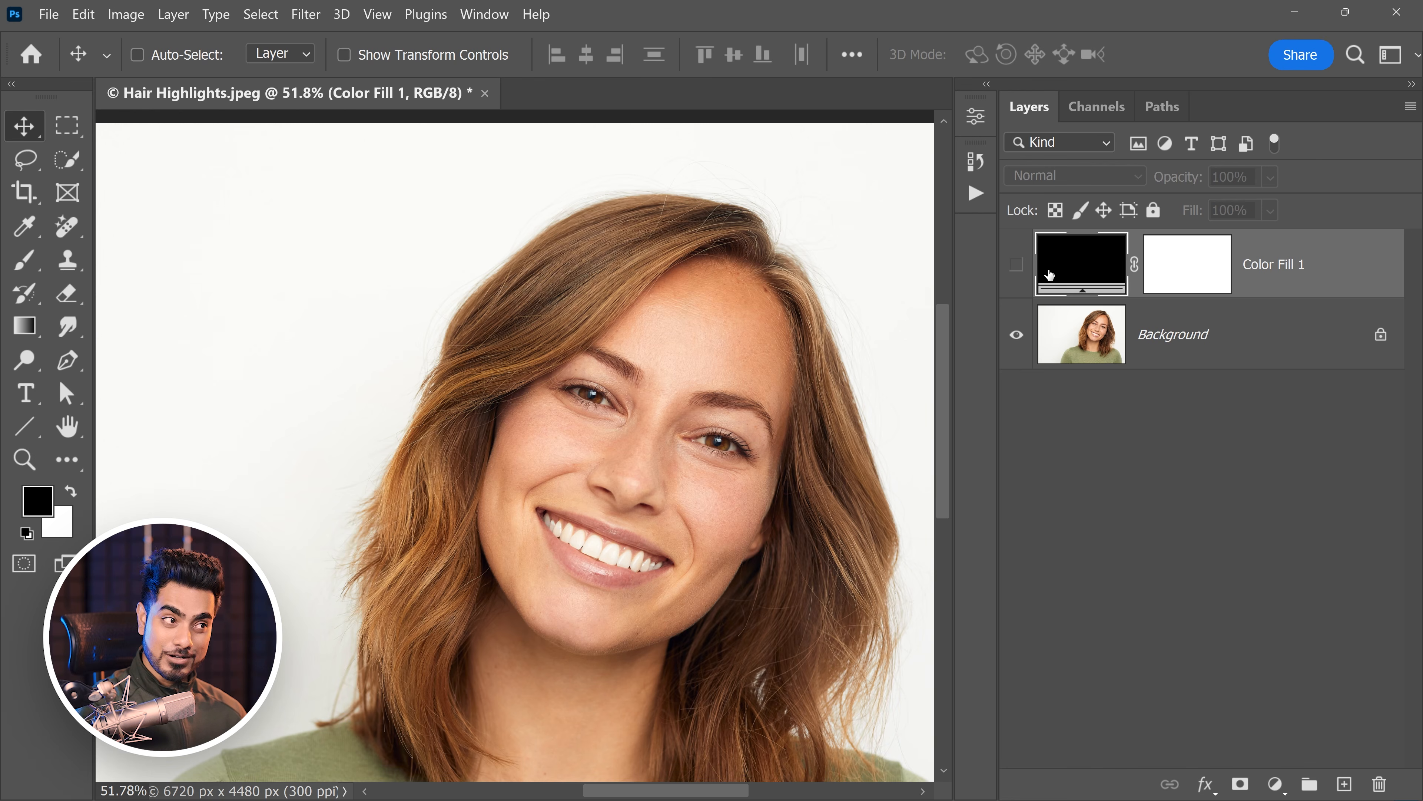
Recolour Color Fill 1 by sampling hair tone b38258 with sampling on All Layers, and choose a brighter light orange
double_click(1091, 268)
drag(663, 127, 947, 151)
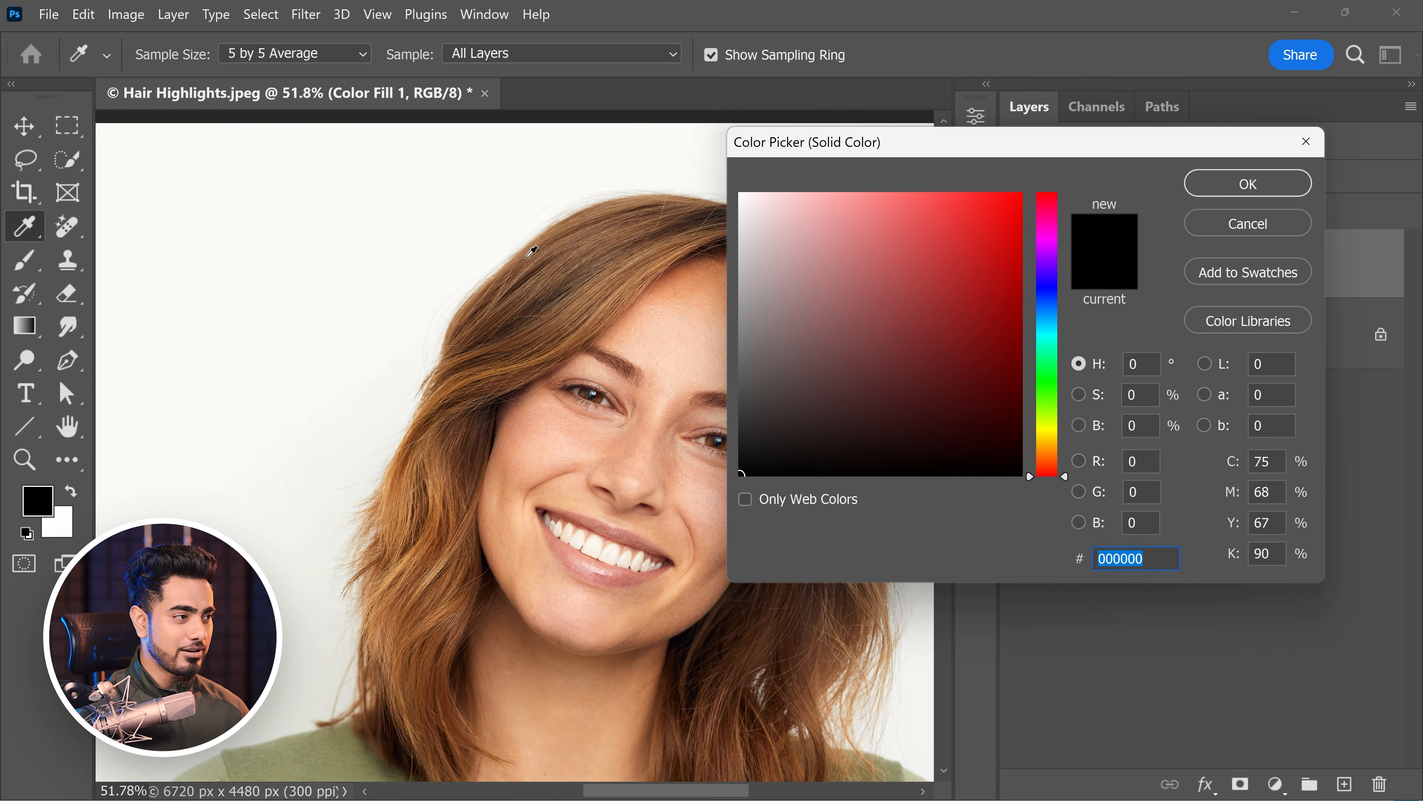
click(622, 285)
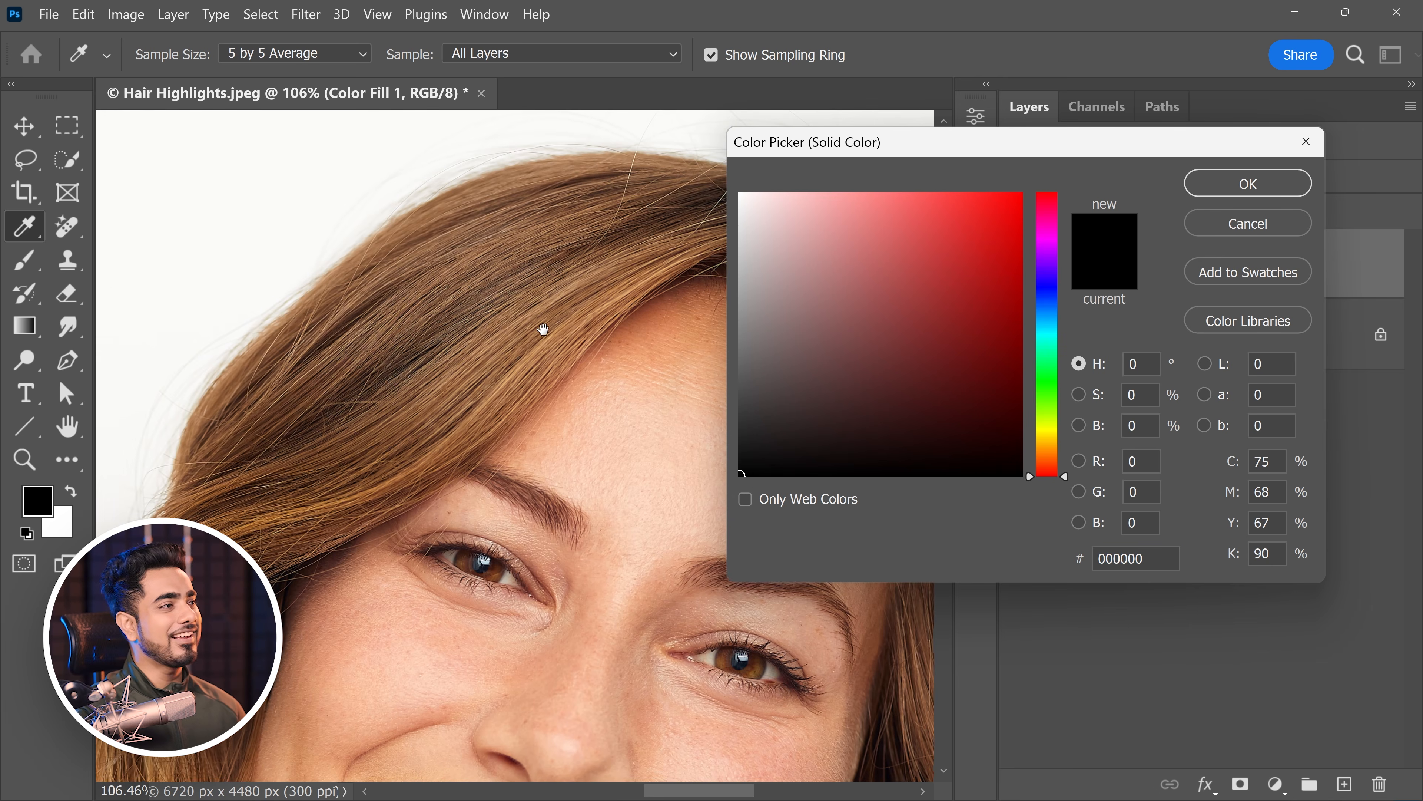
drag(537, 307, 542, 306)
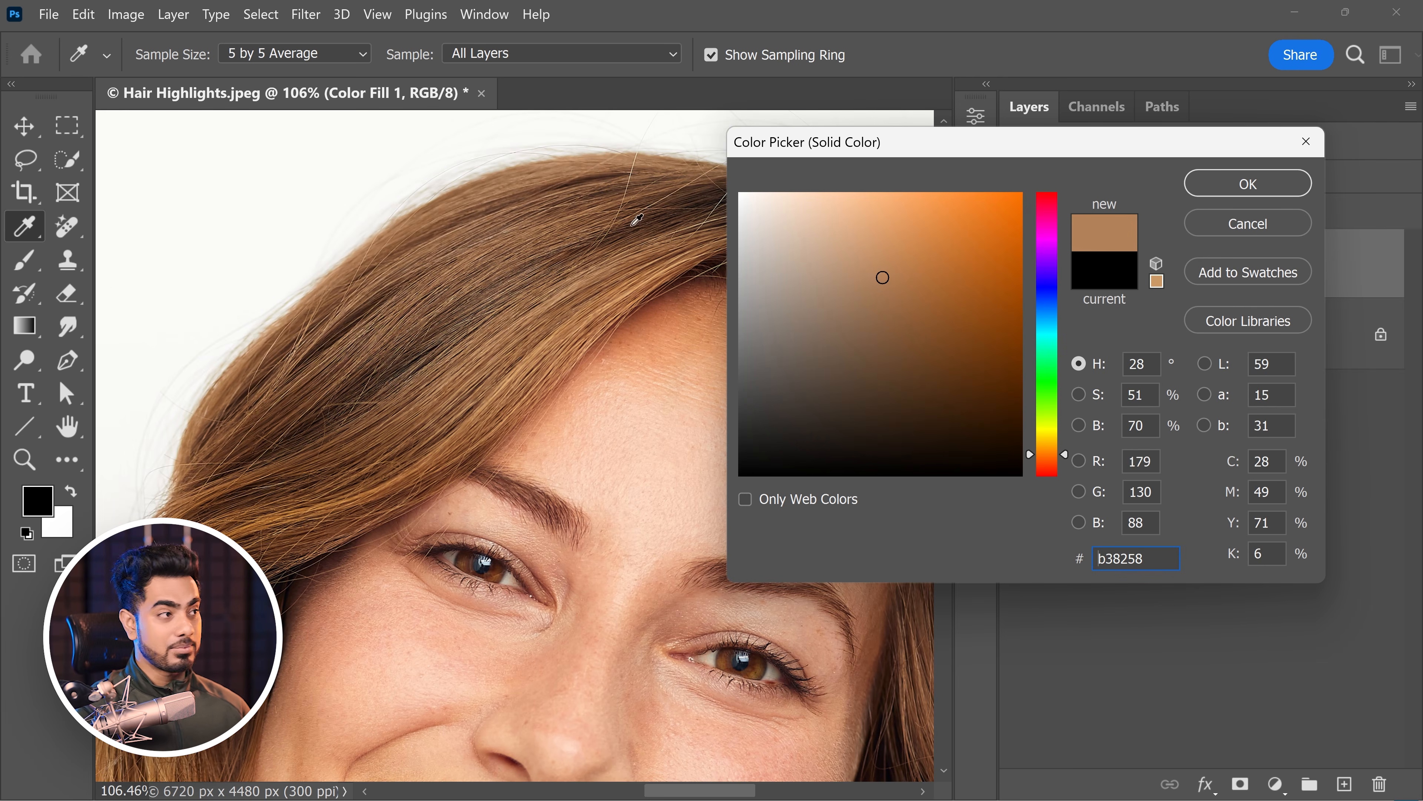
click(531, 59)
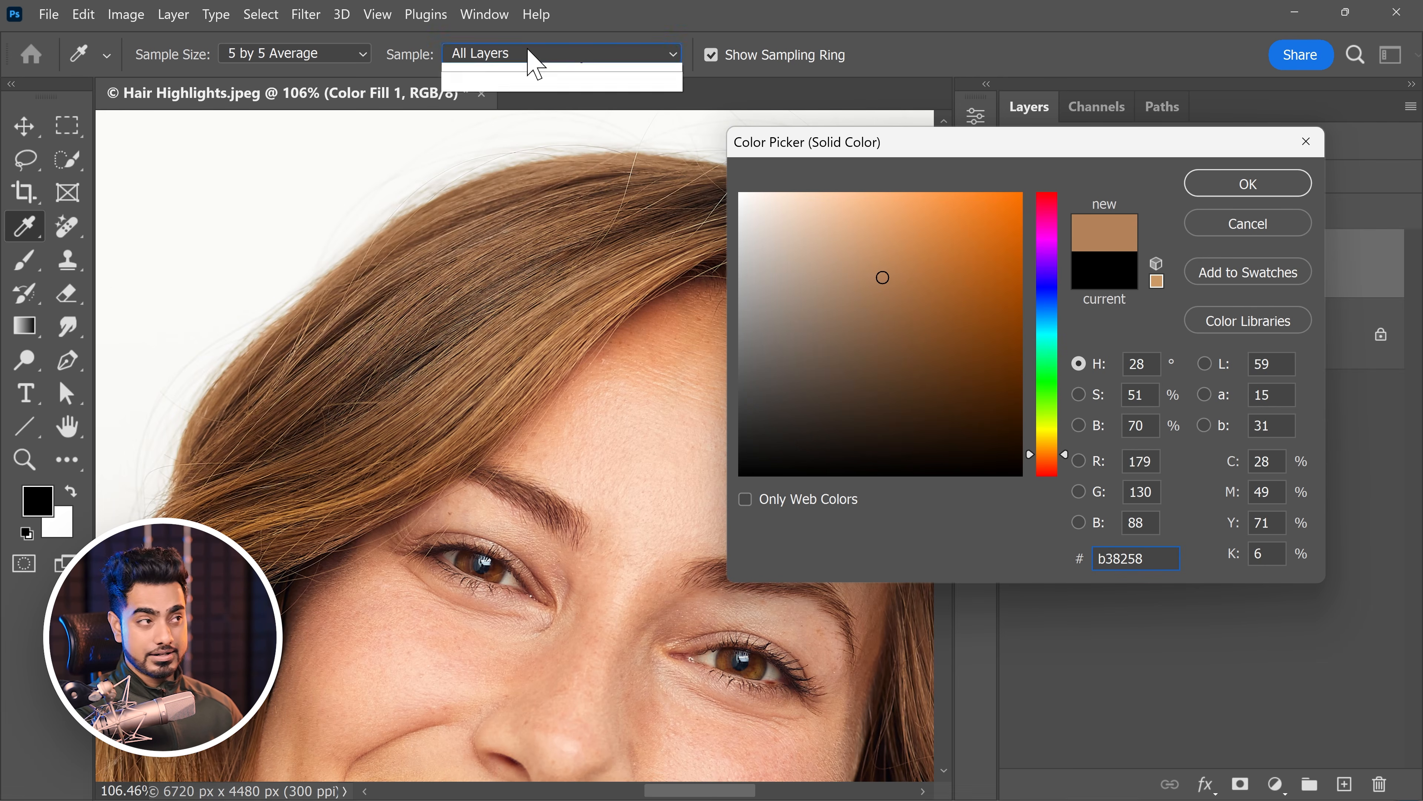
click(507, 109)
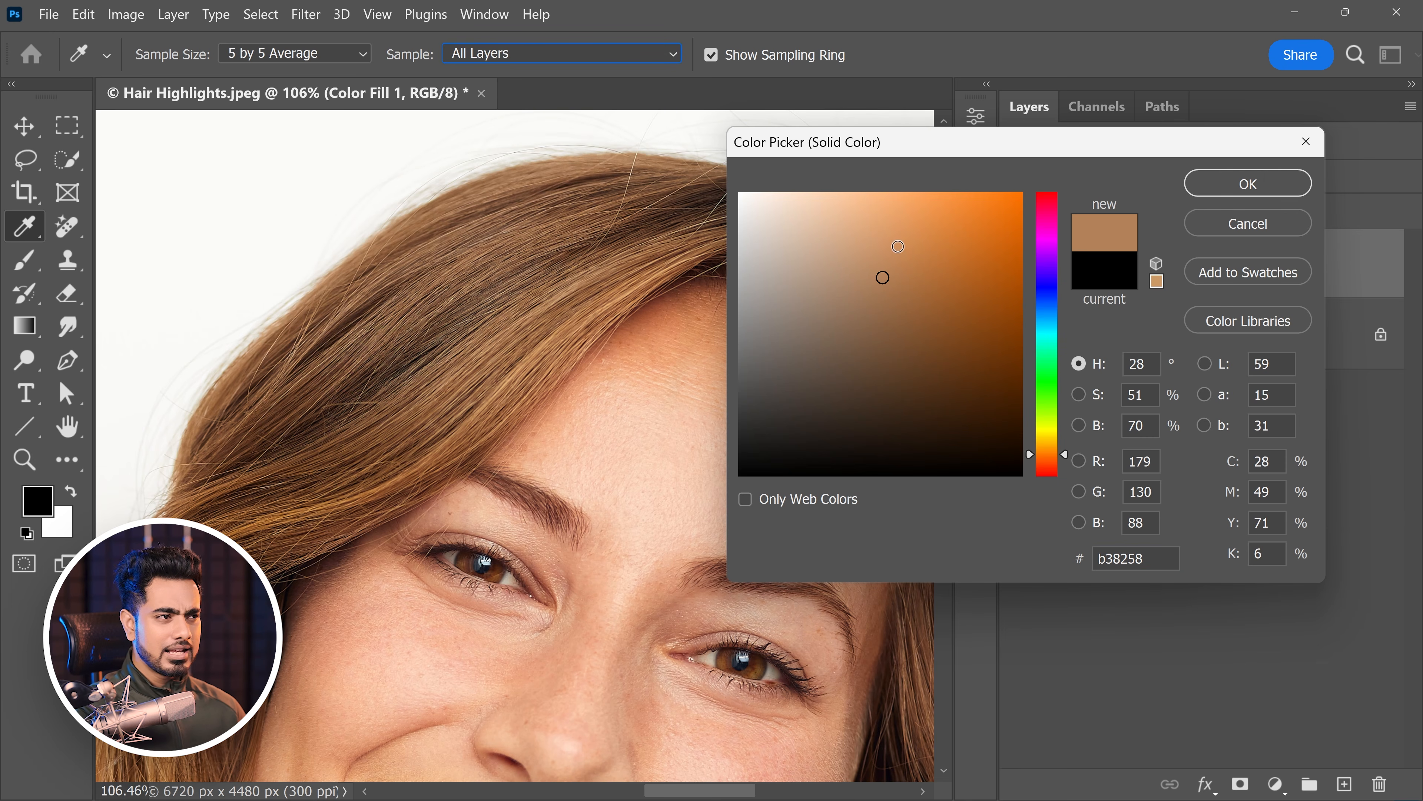
click(886, 226)
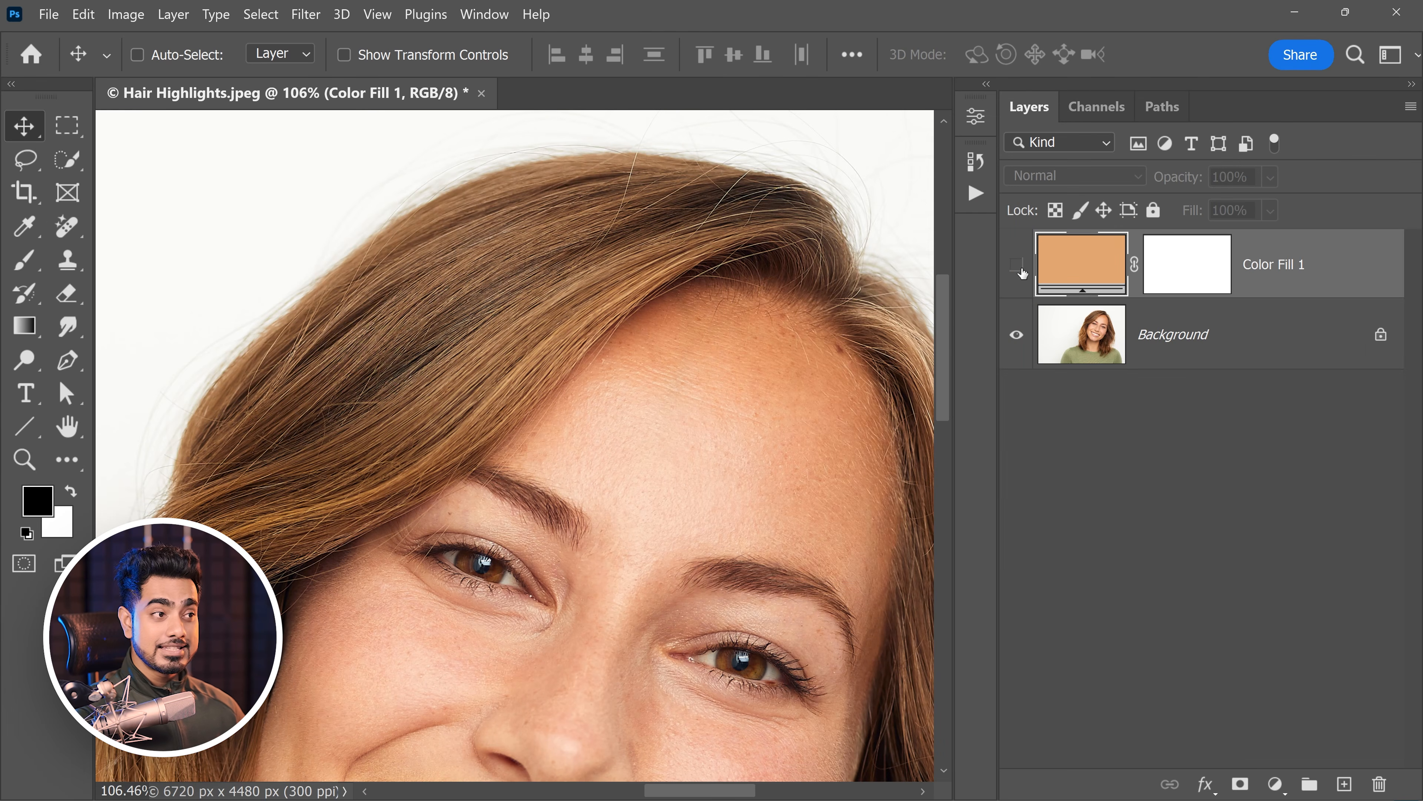
Make the Color Fill 1 layer visible and invert its layer mask to black
click(1018, 273)
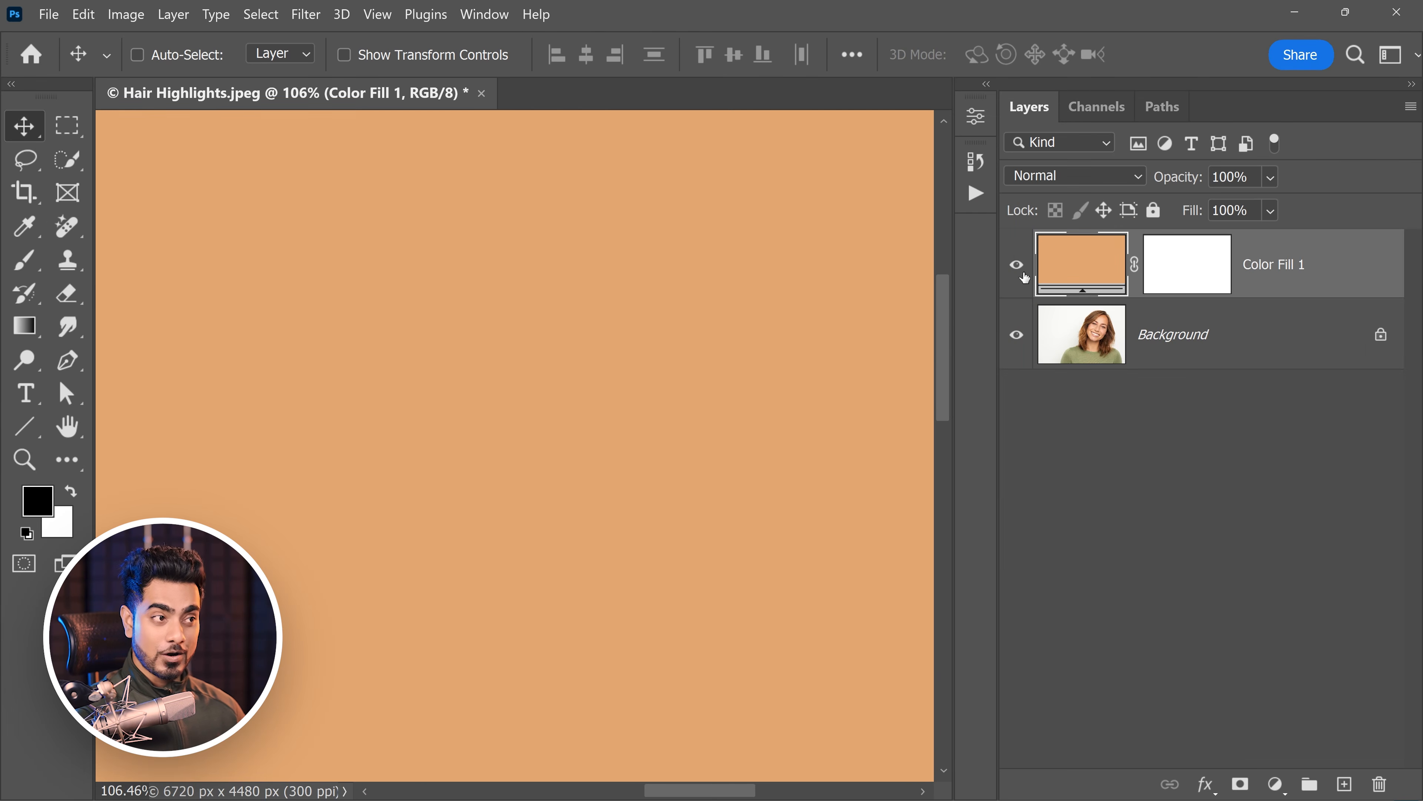
click(1203, 271)
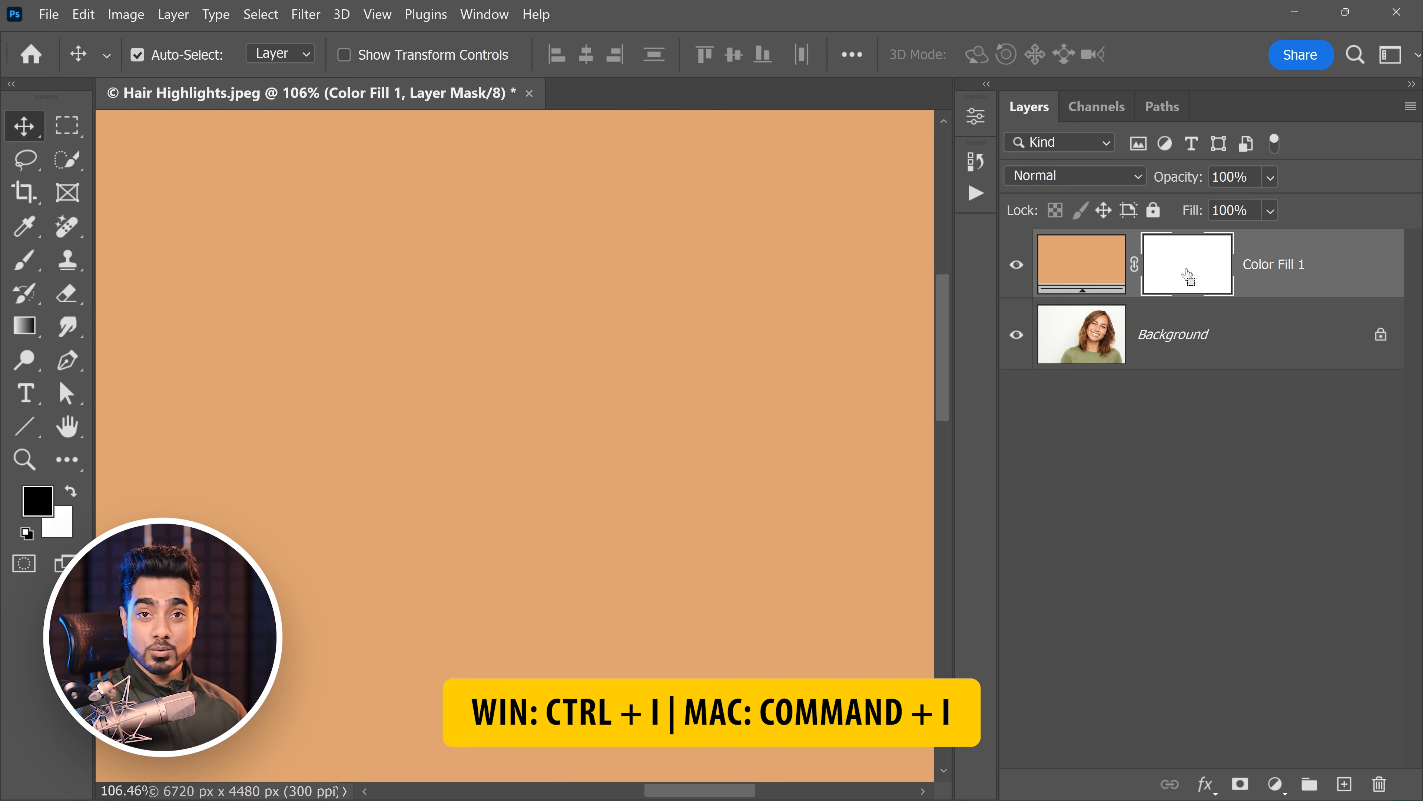
key(ctrl+i)
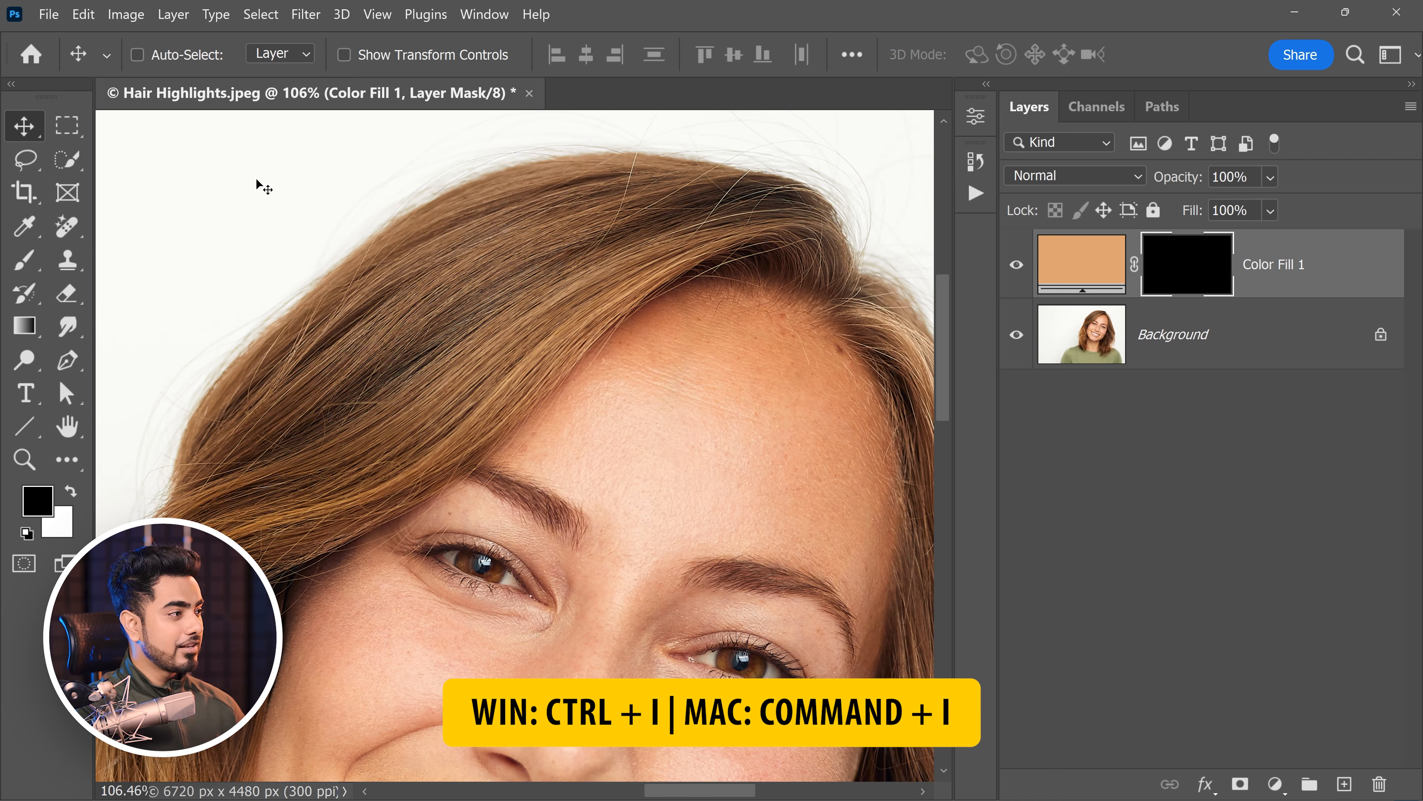
Set up the Brush tool with the Soft Round brush at a size of 600 px
click(26, 263)
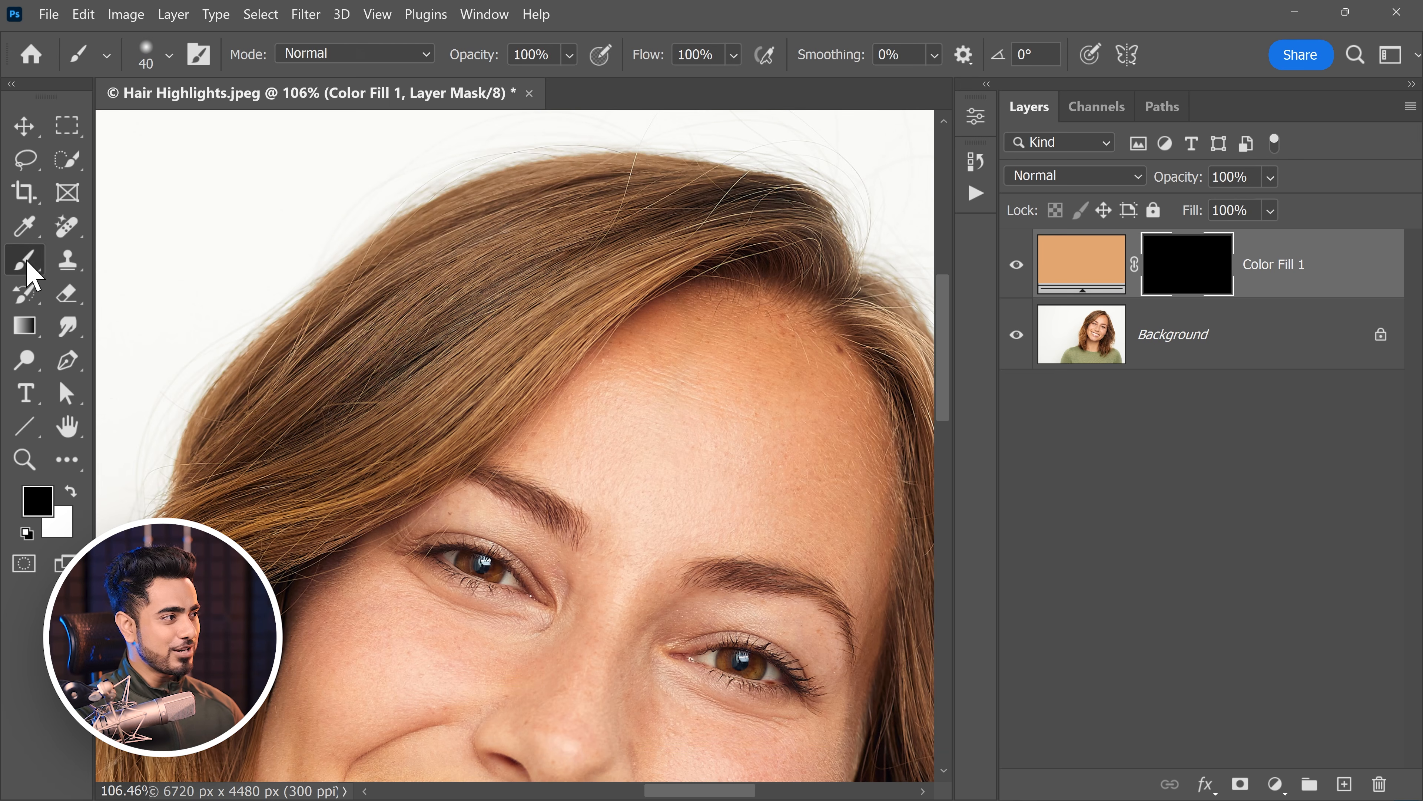
click(158, 60)
click(169, 294)
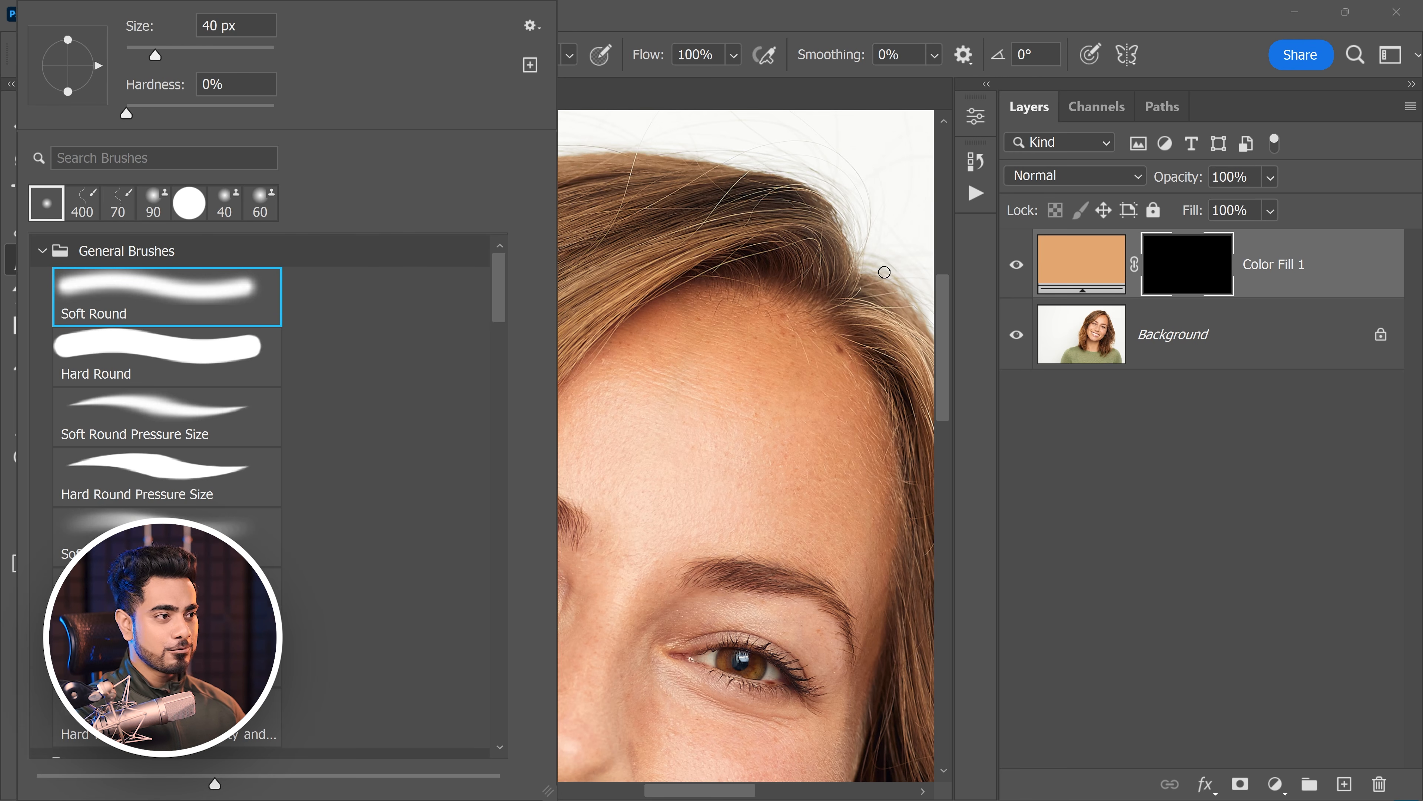
click(953, 328)
key(bracketright)
key(bracketright)
key(bracketright)
key(bracketright)
key(bracketright)
key(bracketright)
key(bracketright)
key(bracketright)
key(bracketright)
key(bracketright)
key(bracketright)
key(bracketright)
key(bracketright)
key(bracketright)
key(bracketright)
key(bracketright)
key(bracketright)
key(bracketright)
key(bracketright)
key(bracketright)
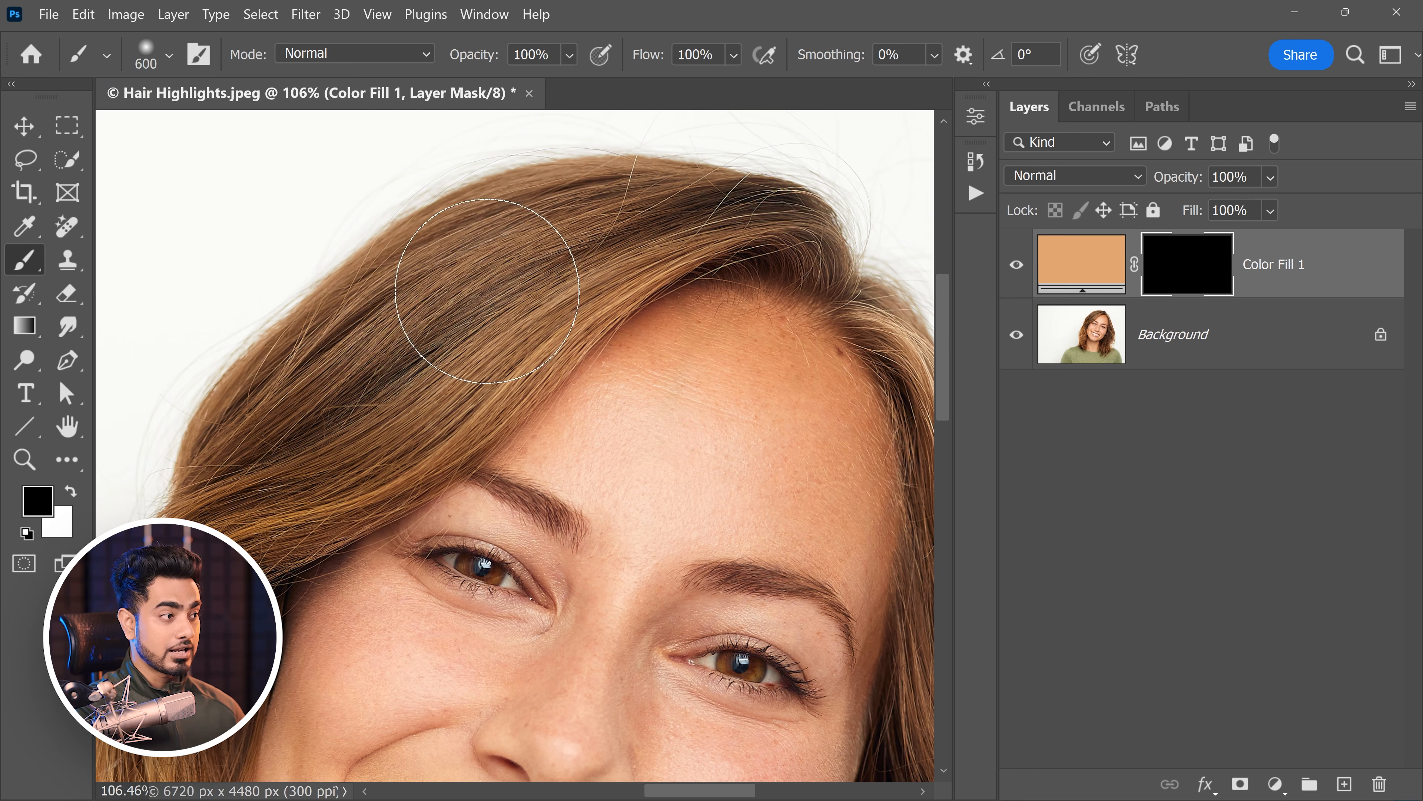
Enlarge the brush beyond 600 px and make white the foreground colour
drag(510, 287, 476, 280)
key(bracketright)
key(bracketright)
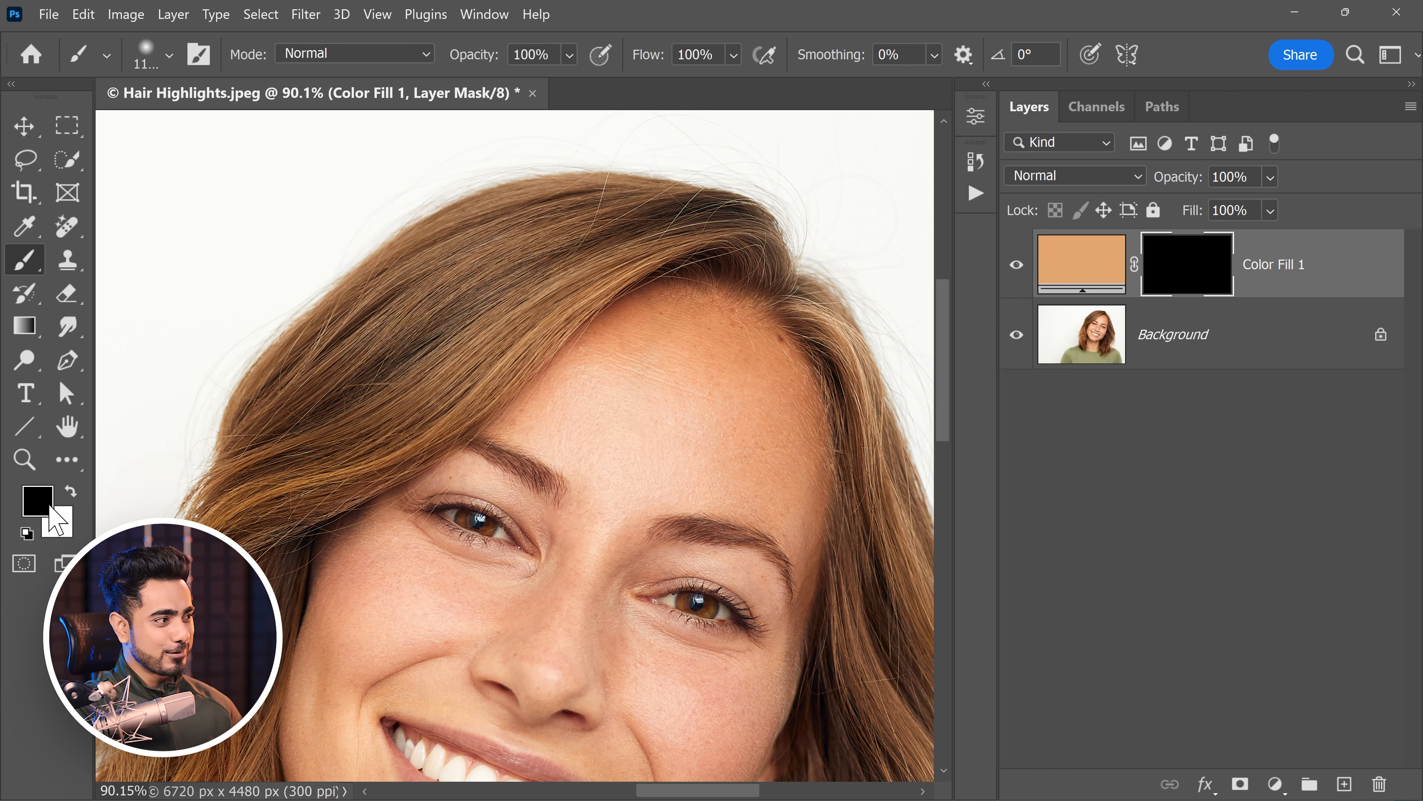
key(x)
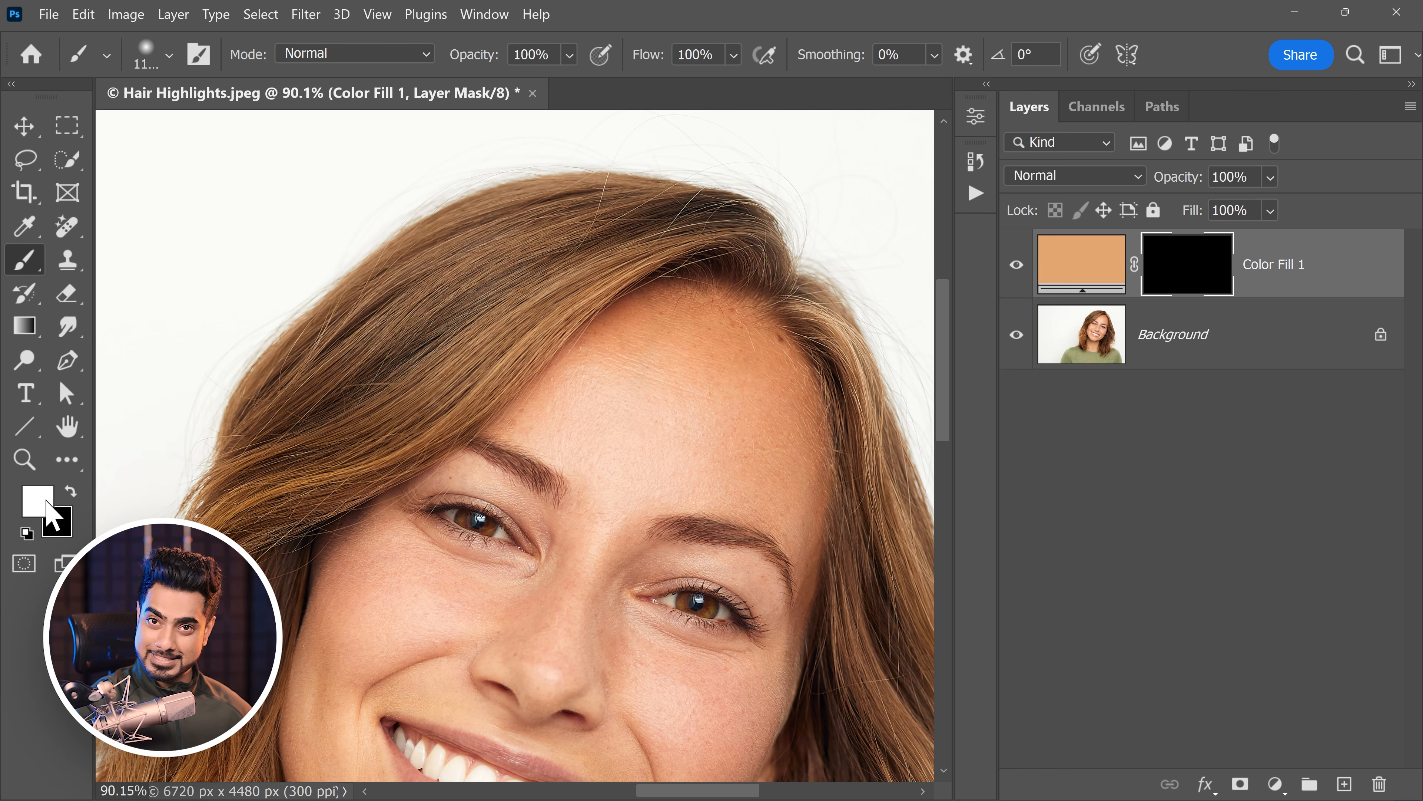
key(x)
key(x)
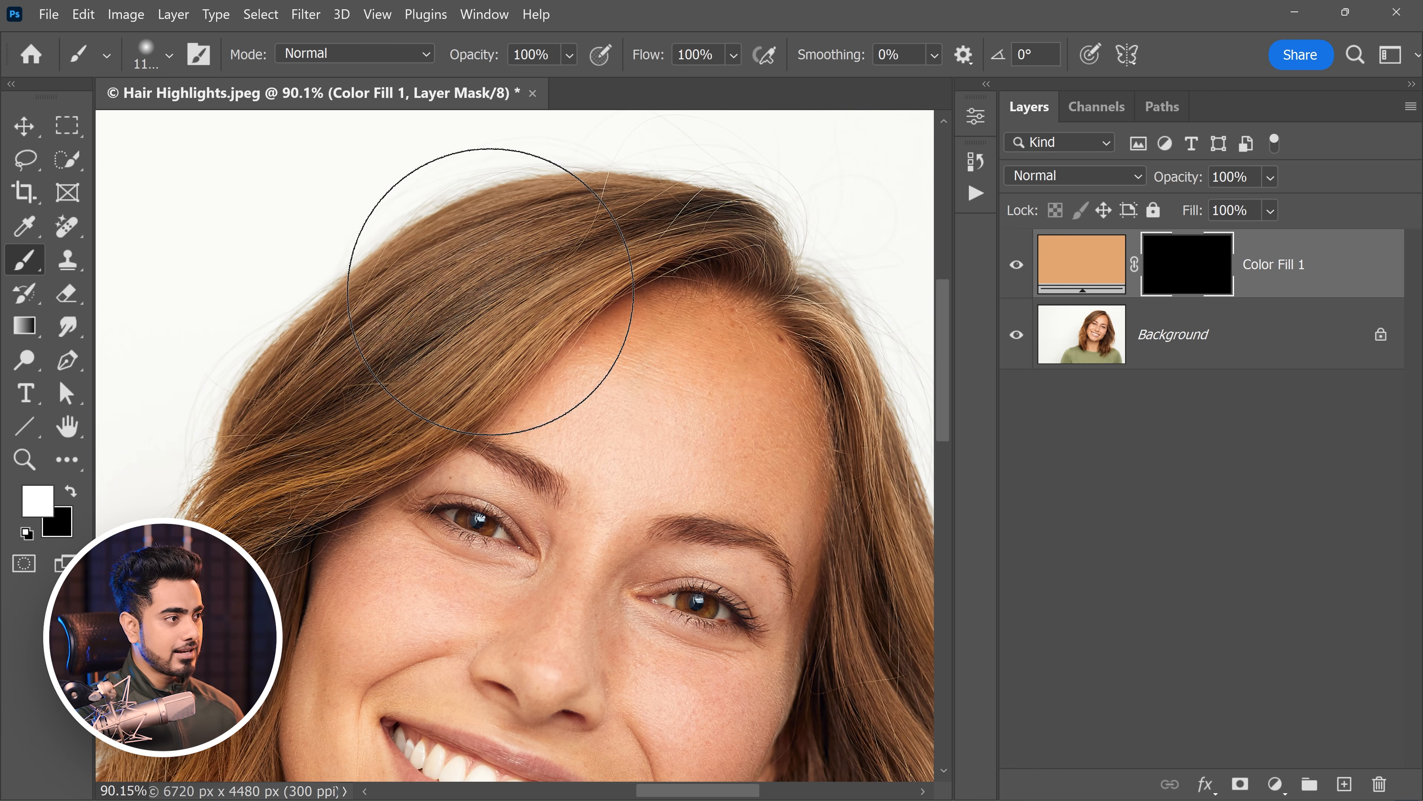
Paint white dabs on the Color Fill 1 mask over the crown and the outer hair on the image's right side
click(491, 272)
scroll(525, 325, down, 3)
drag(520, 348, 372, 255)
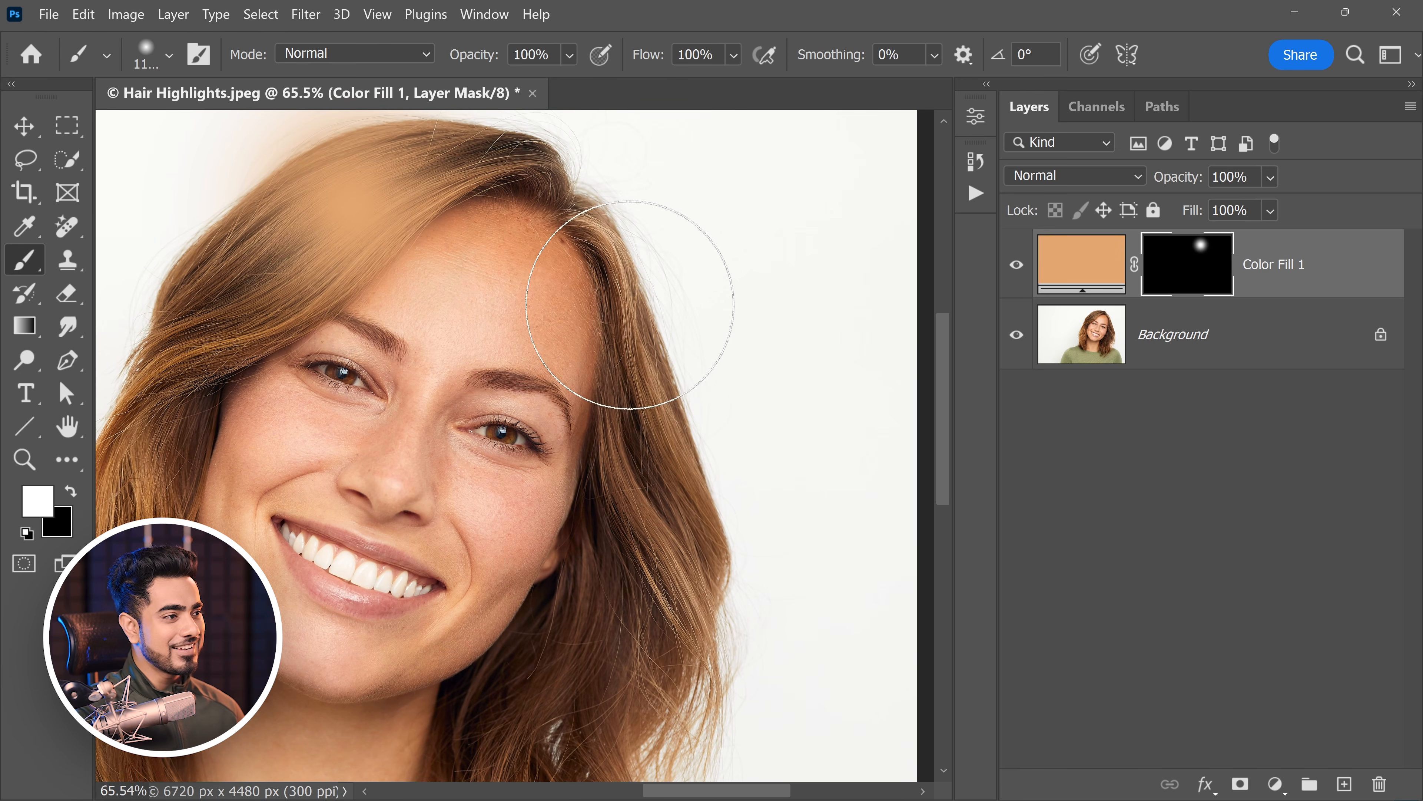
drag(723, 269, 629, 371)
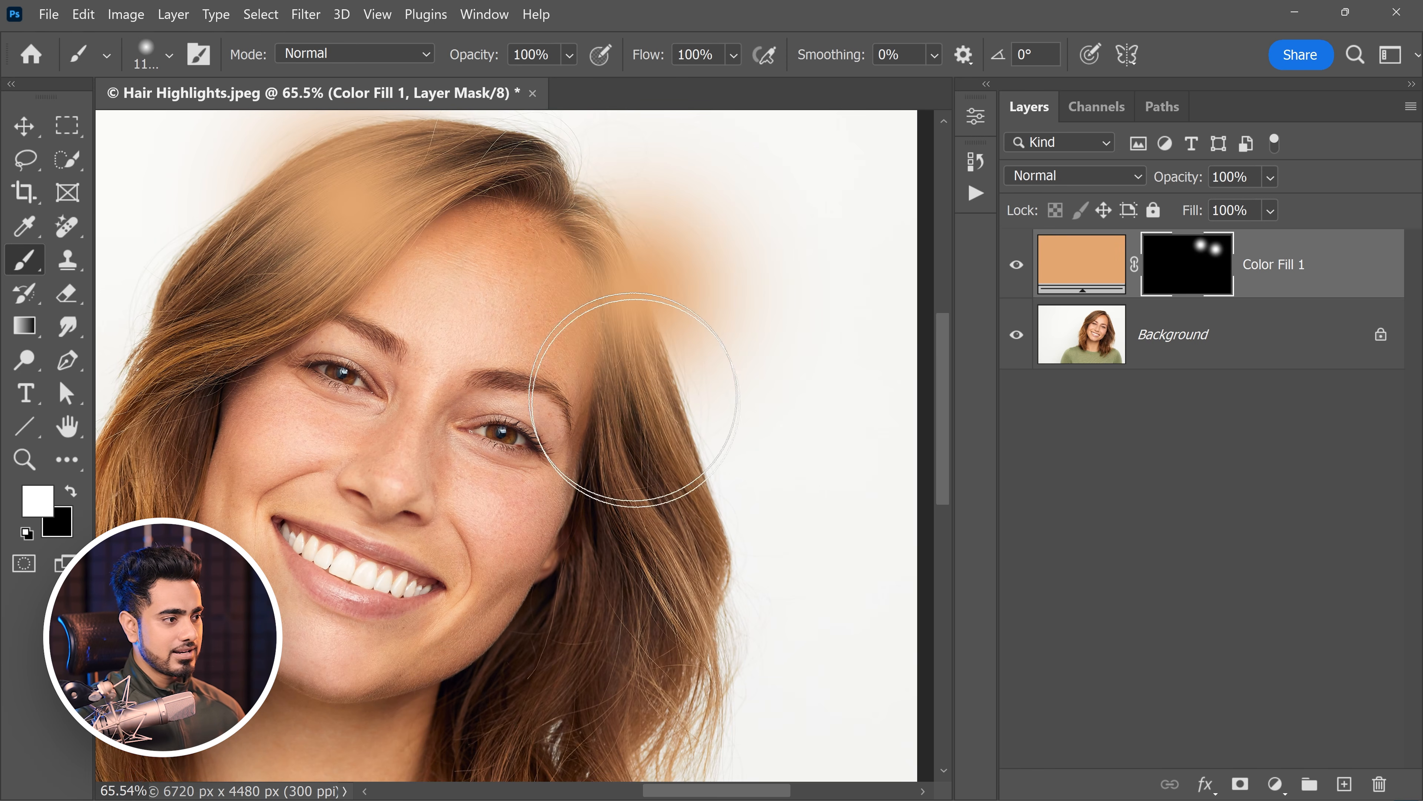
scroll(635, 414, down, 1)
click(637, 458)
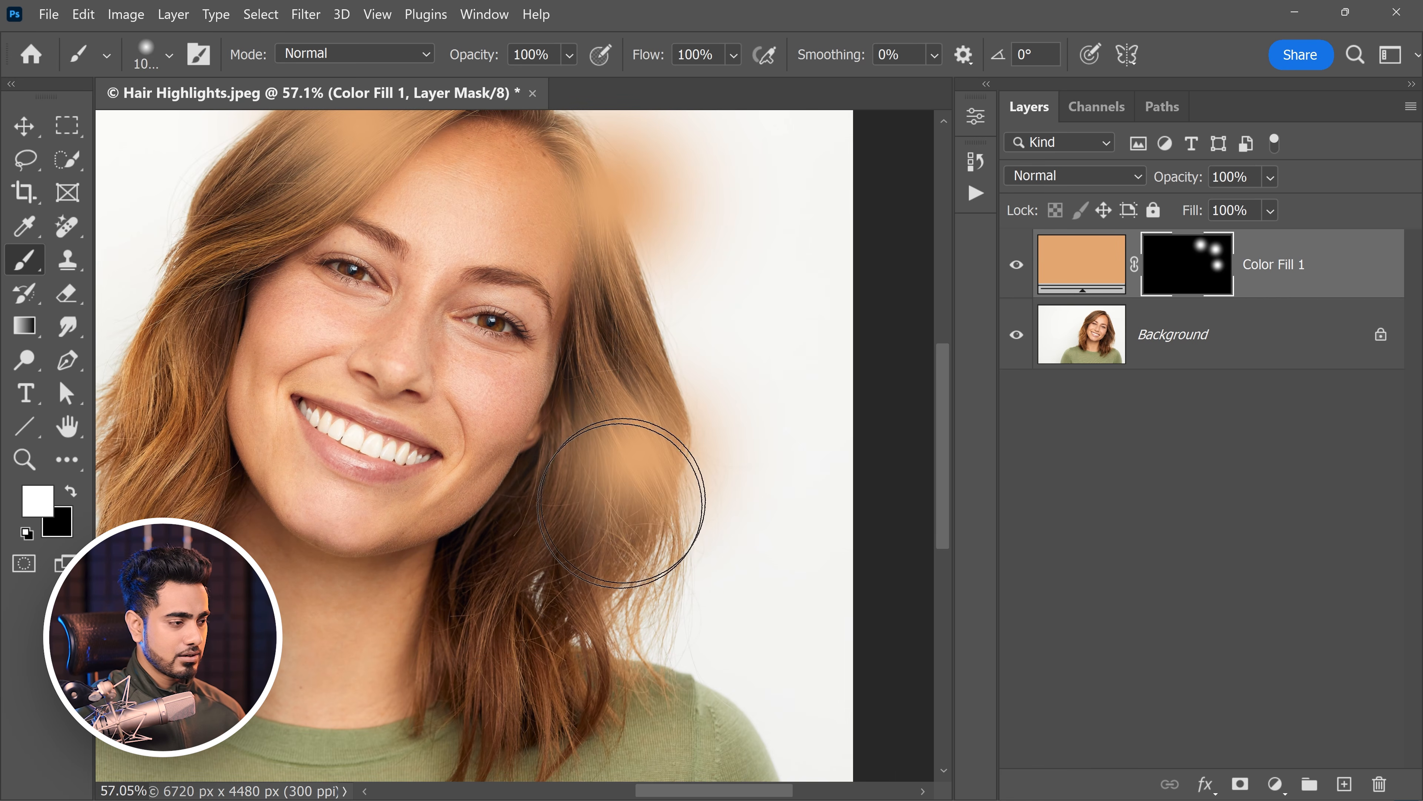
Reduce the brush to 700 px and paint a highlight dab on the lower hair ends at the image's right side
drag(581, 570, 600, 470)
key([)
key([)
key([)
key([)
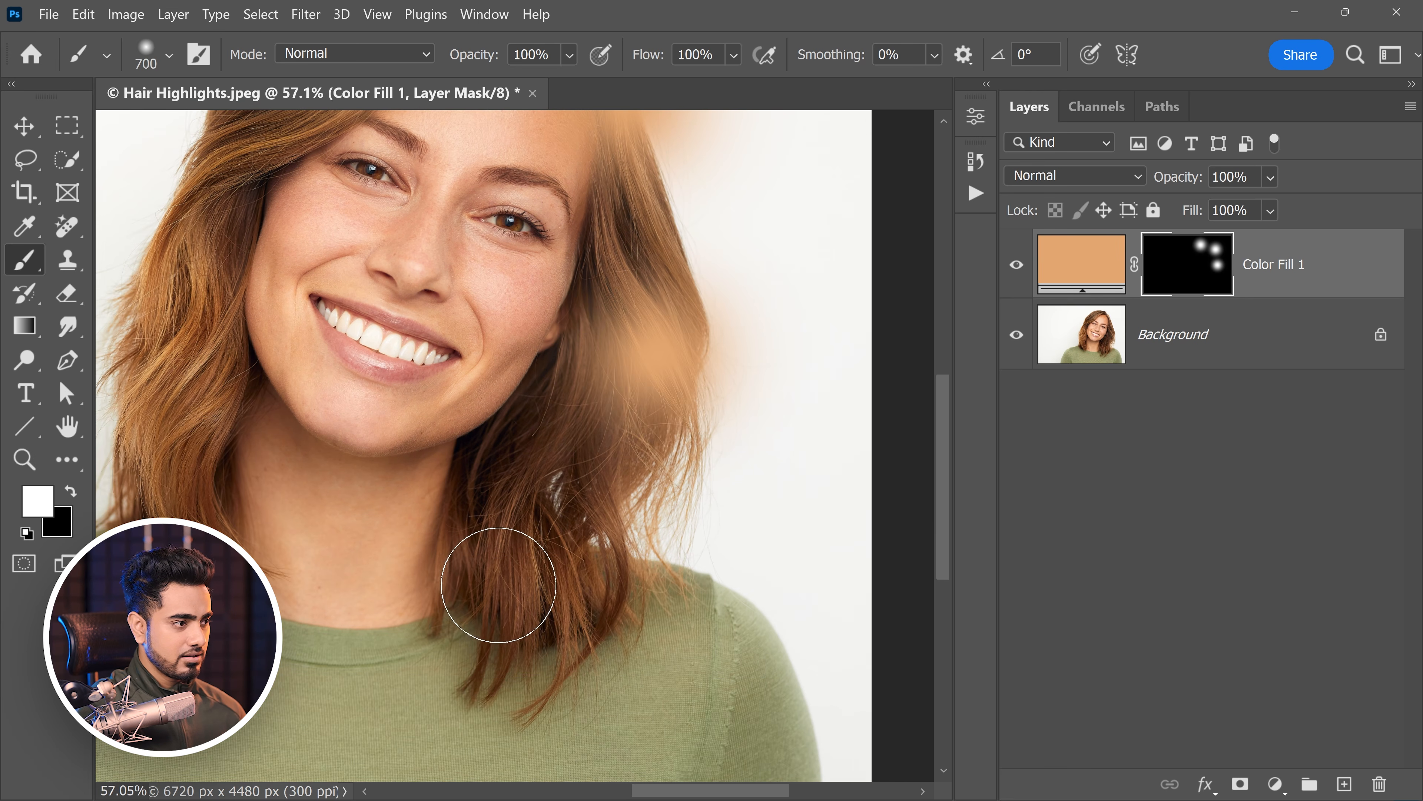
click(512, 583)
Enlarge the brush to 900 px and slightly beyond, and dab a highlight onto the hair at the image's left side
mouse_move(311, 548)
mouse_down()
mouse_move(561, 622)
mouse_move(637, 666)
mouse_up()
key(])
key(])
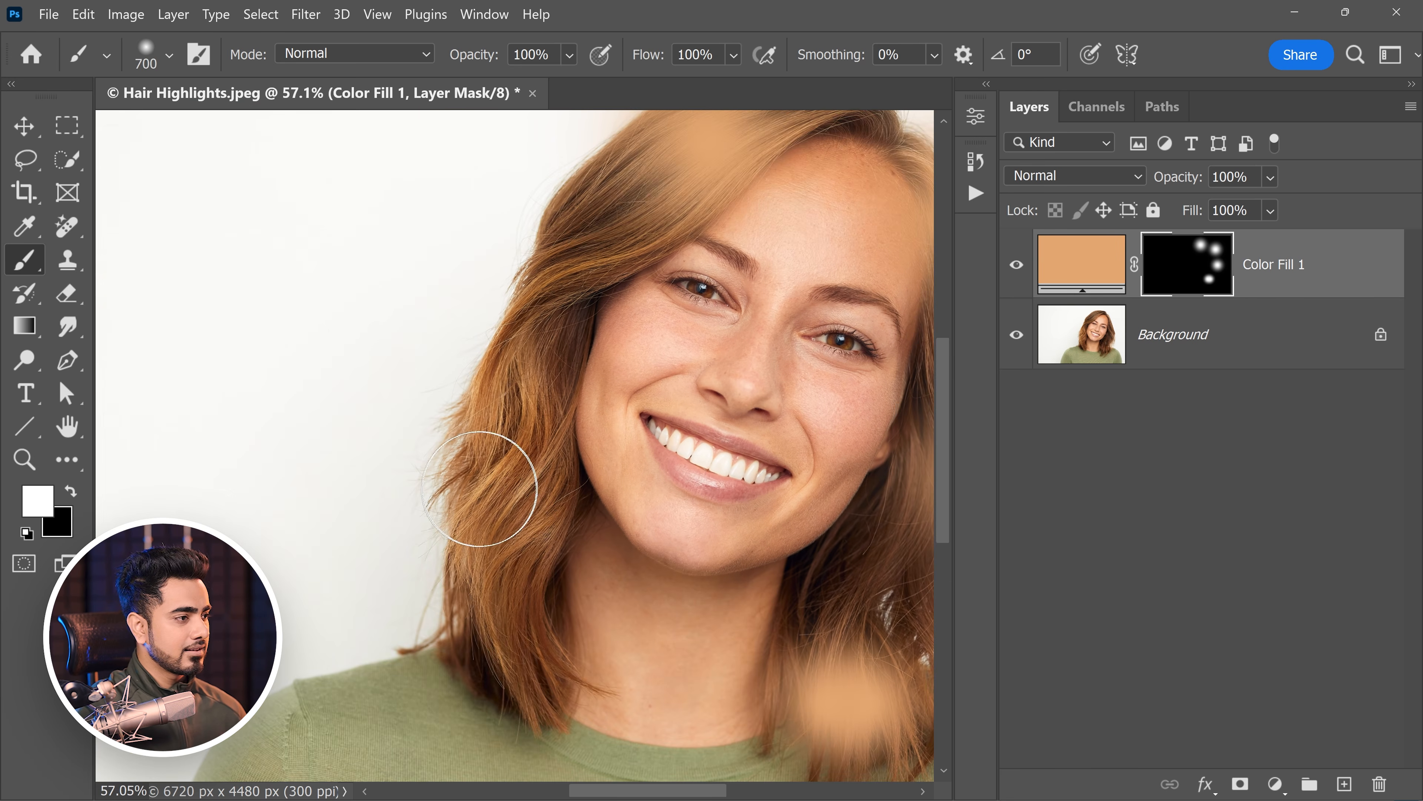
click(507, 462)
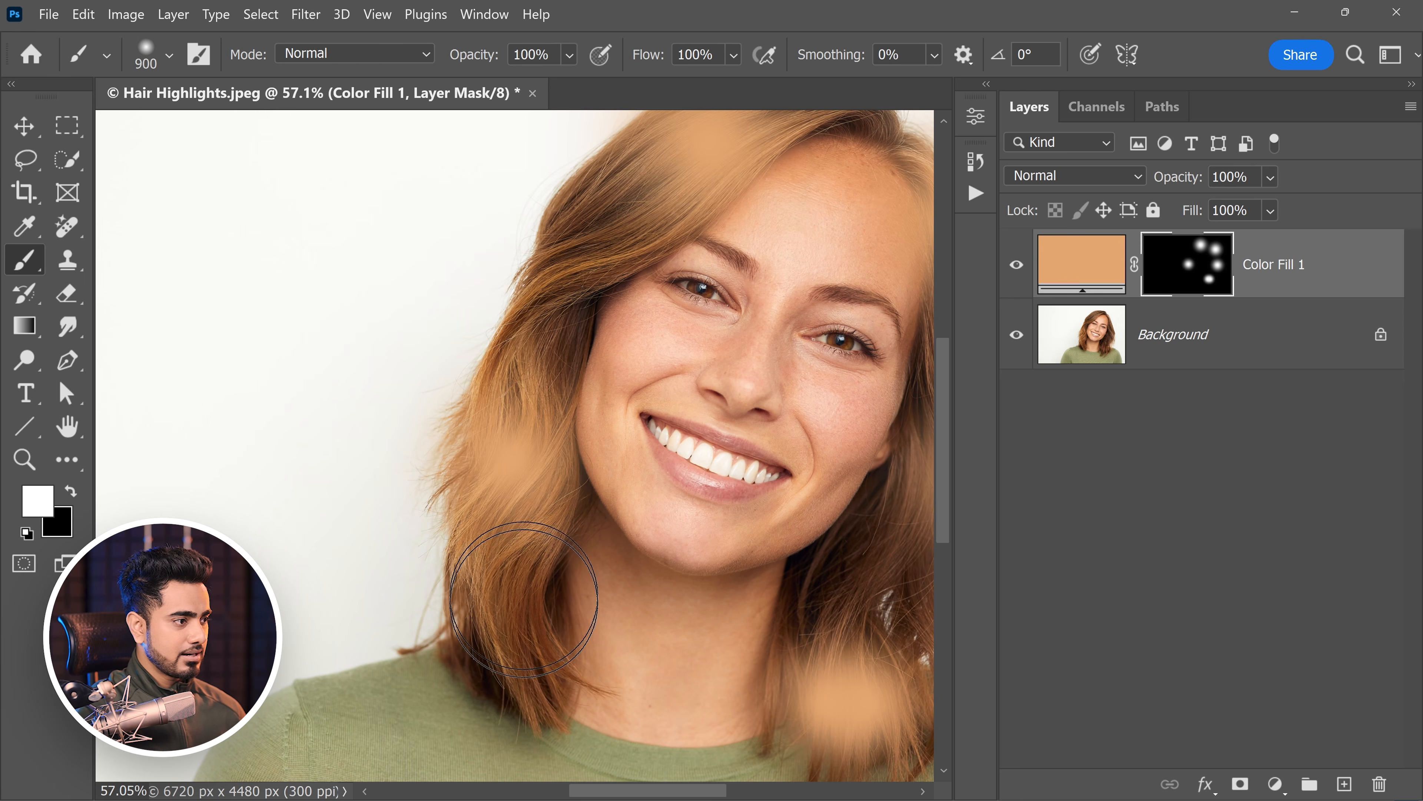
mouse_move(566, 381)
mouse_down()
mouse_move(525, 478)
mouse_move(542, 337)
mouse_up()
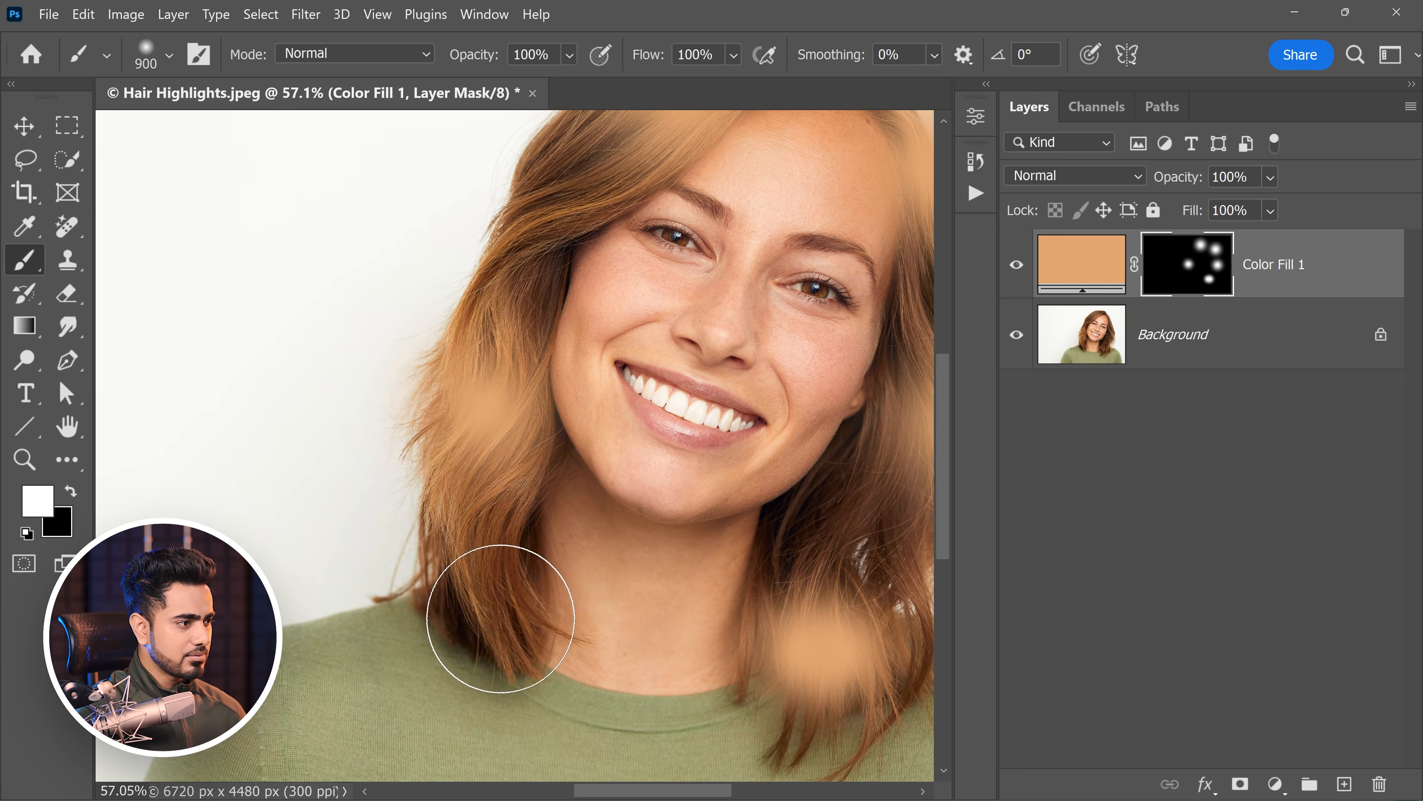
key(])
click(496, 412)
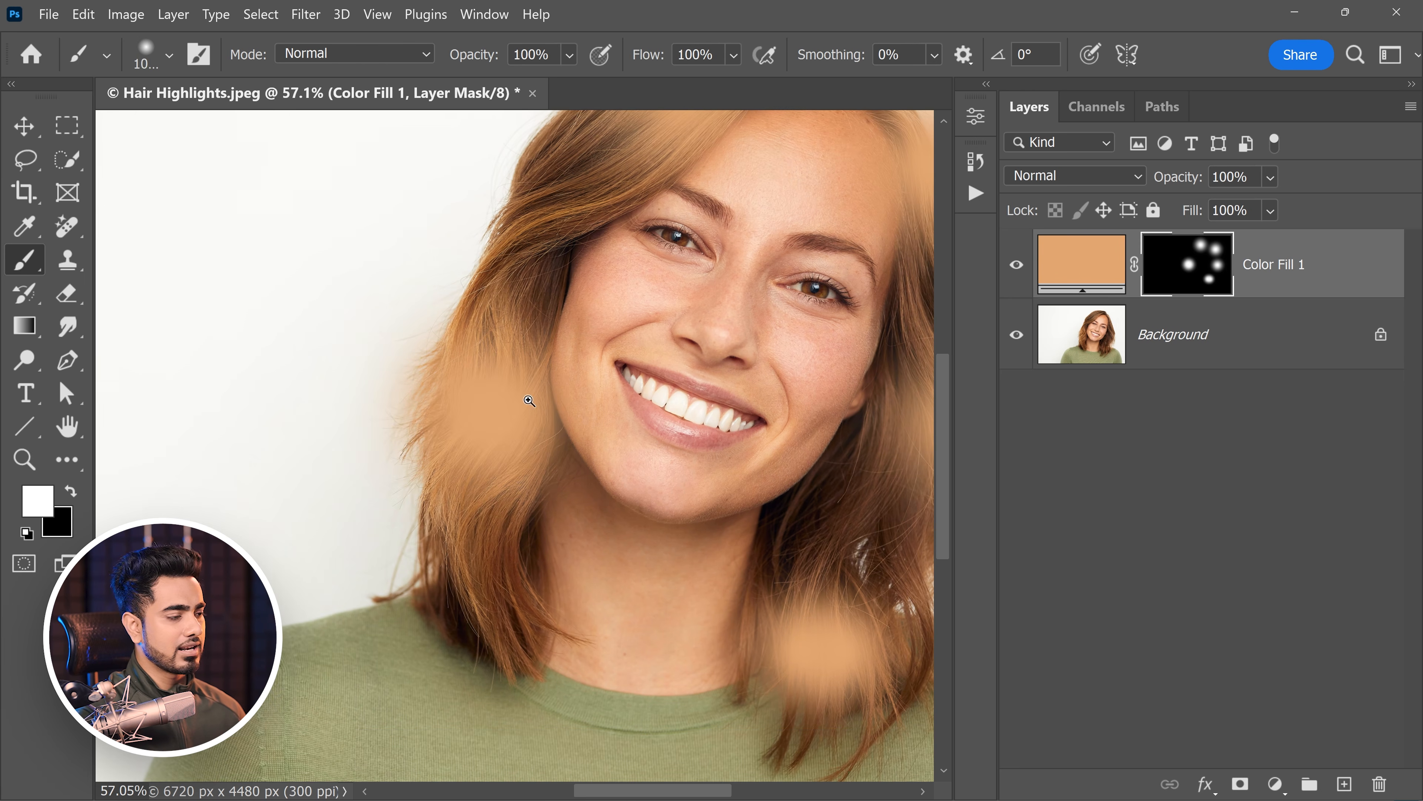
scroll(565, 359, down, 1)
drag(566, 360, 469, 452)
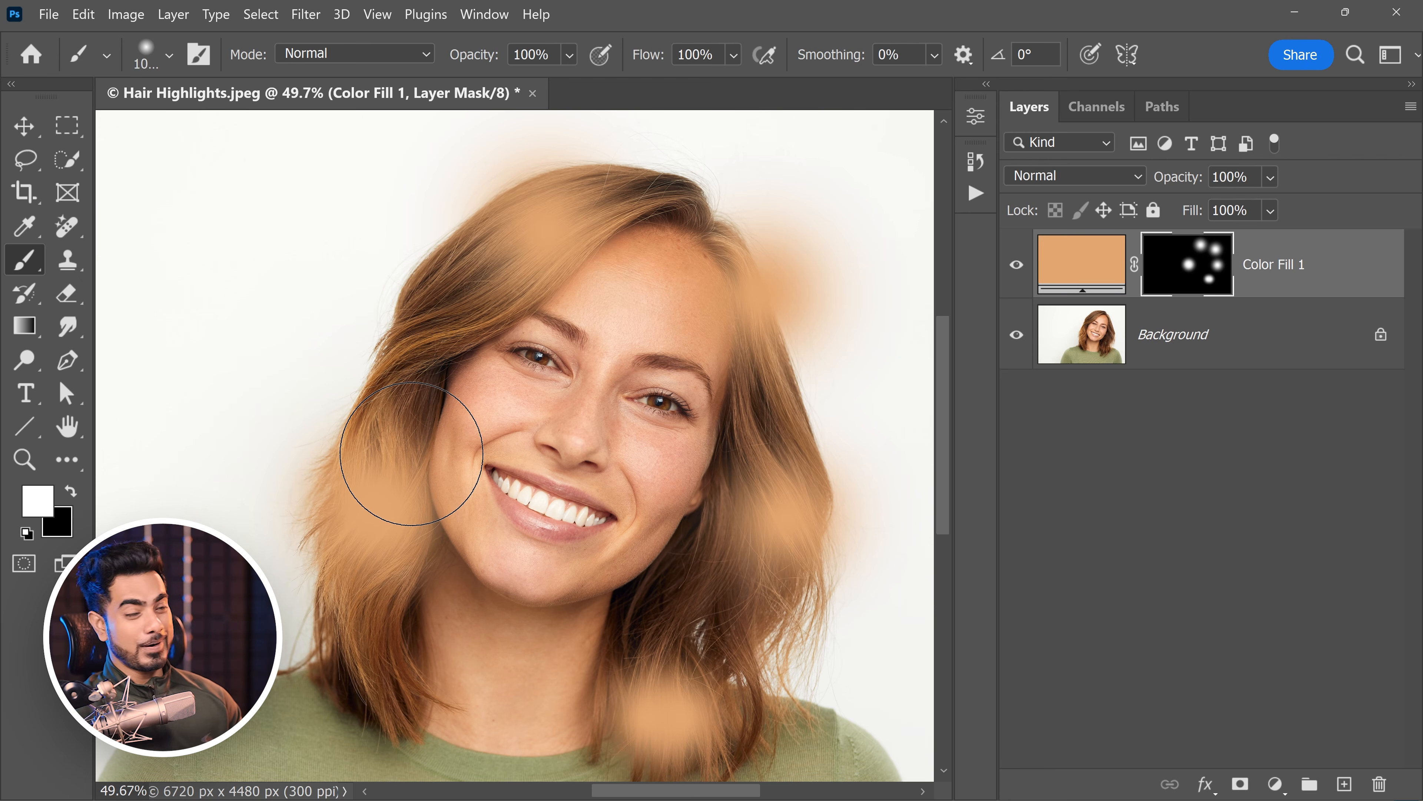
Set the Color Fill 1 layer's blend mode to Screen and view the whole portrait
click(1093, 177)
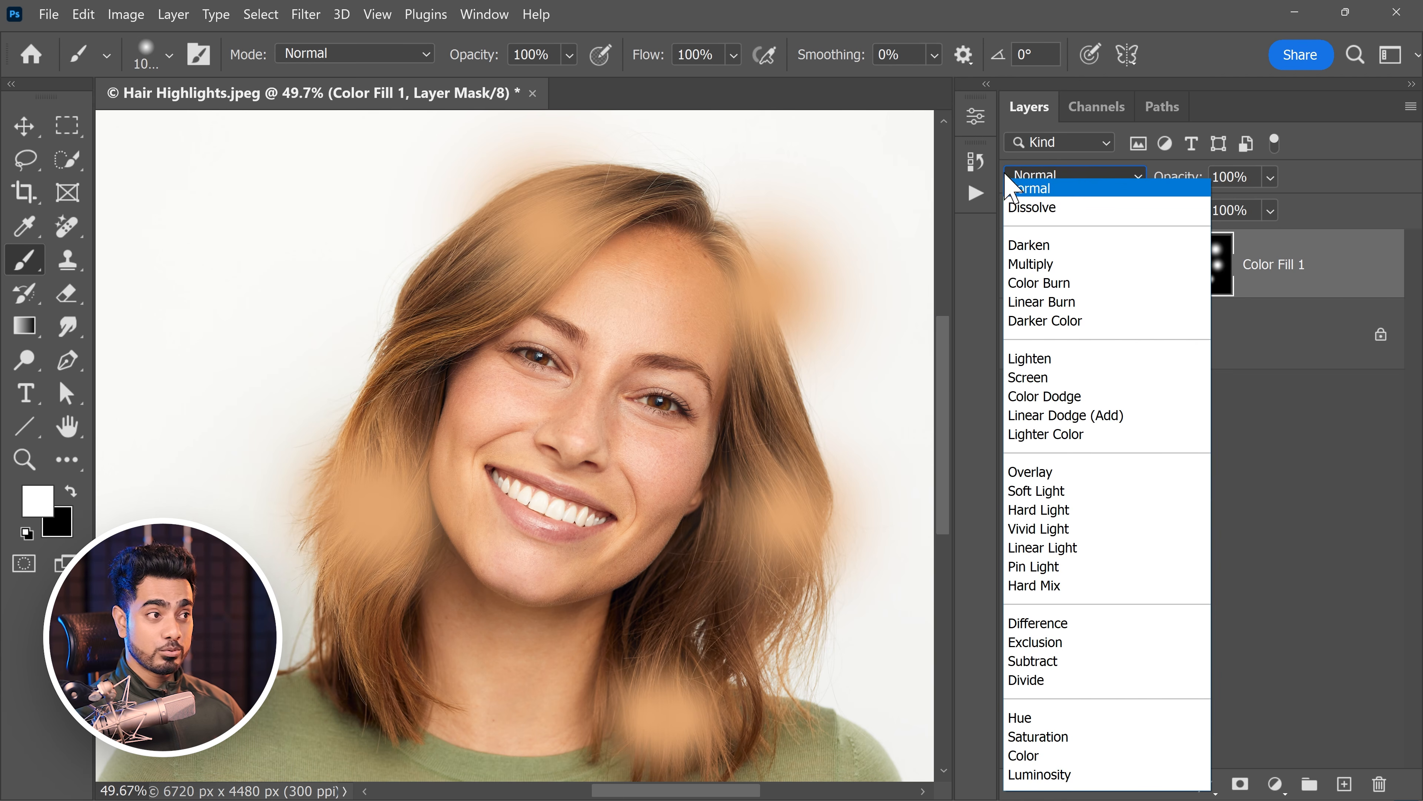
click(1025, 378)
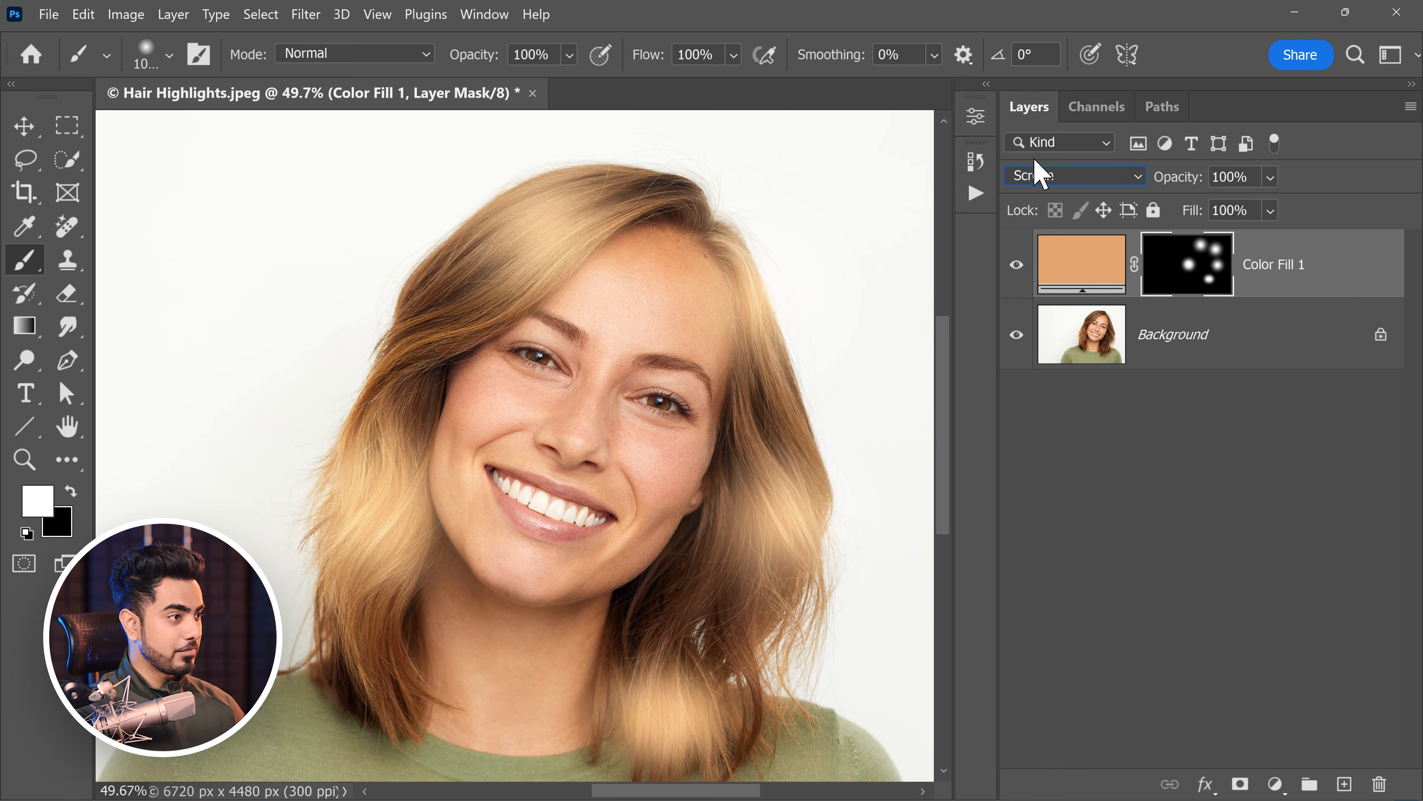
scroll(628, 368, down, 3)
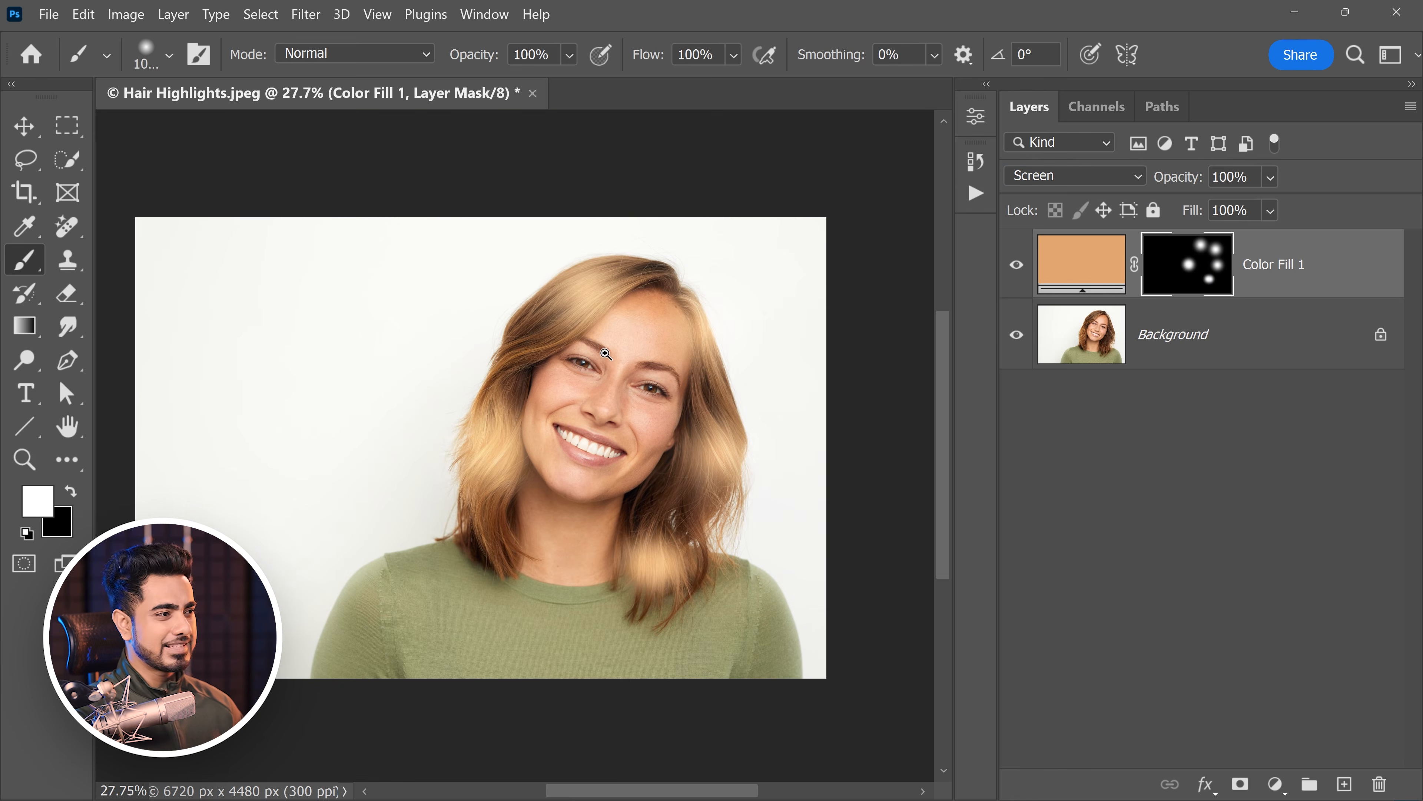
Open the Color Fill 1 layer's blending options and raise the Underlying Layer's black Blend If slider to 59
scroll(605, 353, up, 2)
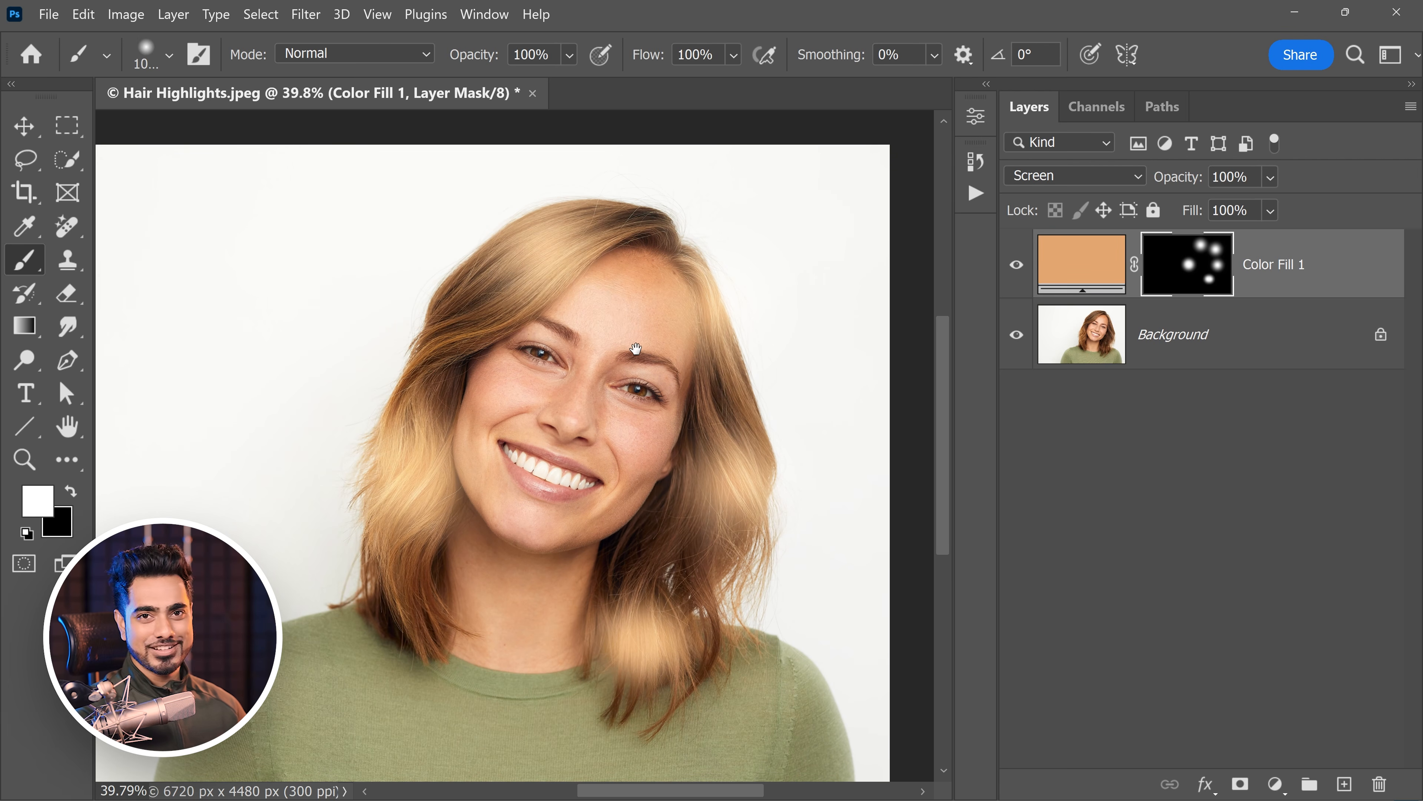
scroll(651, 555, up, 10)
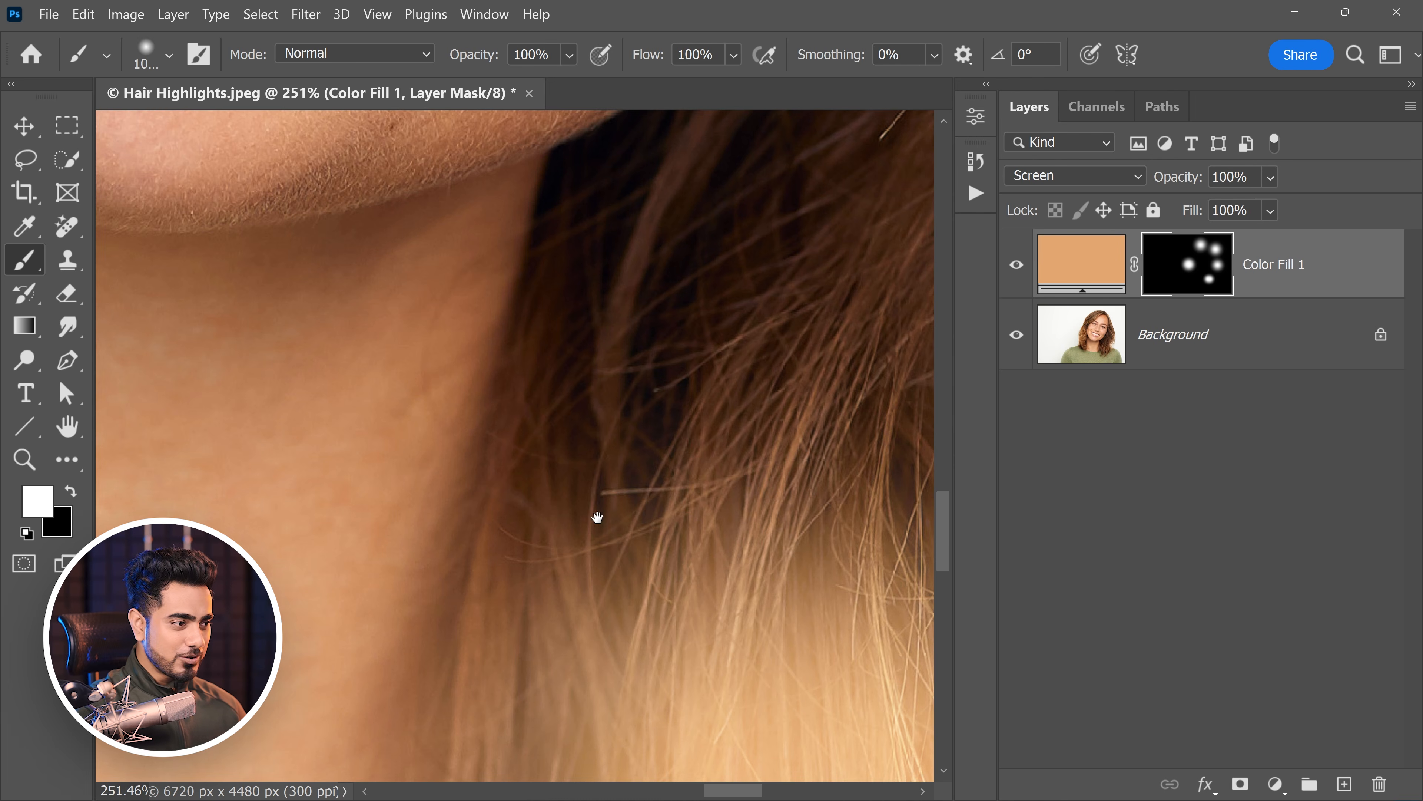
scroll(683, 520, down, 8)
scroll(682, 377, up, 2)
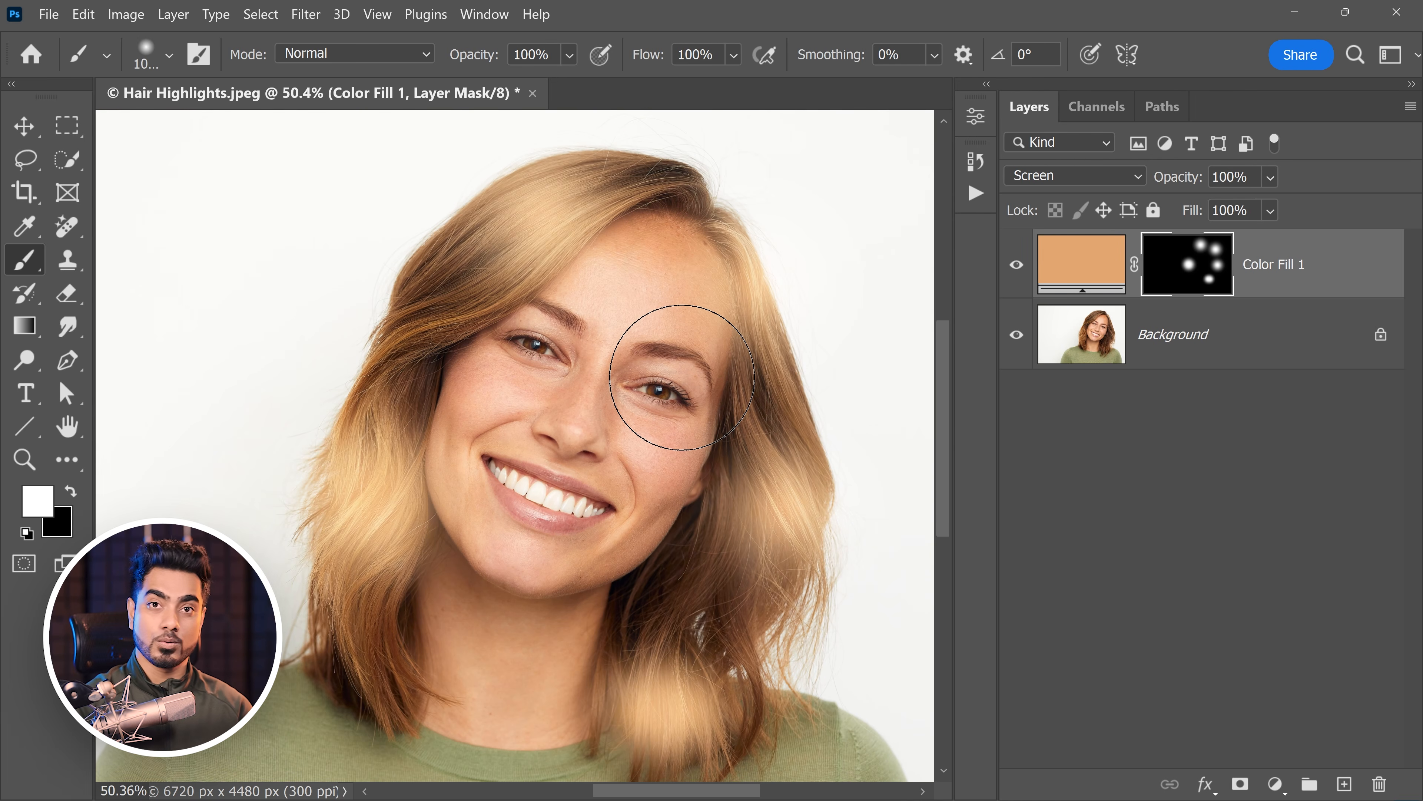
click(1177, 333)
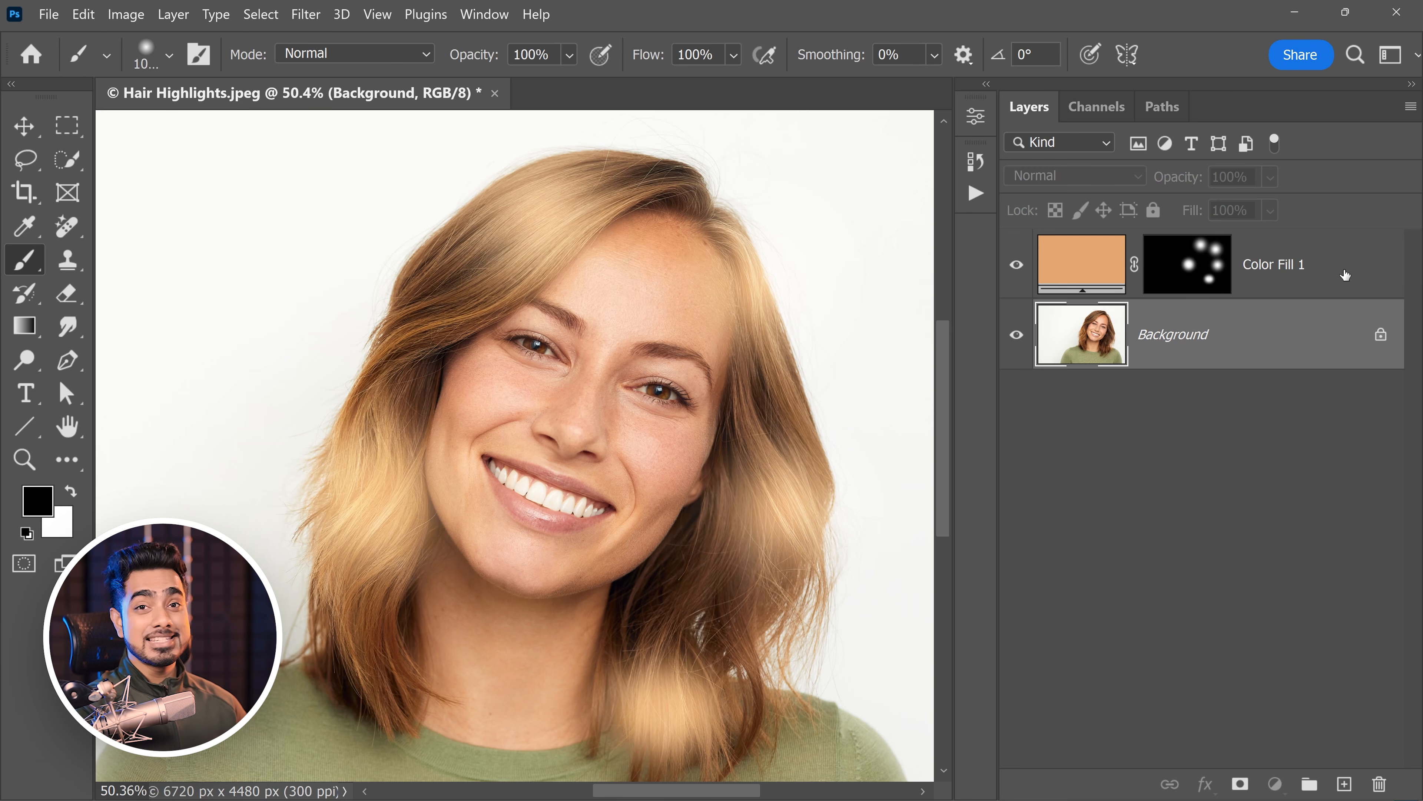
click(1351, 277)
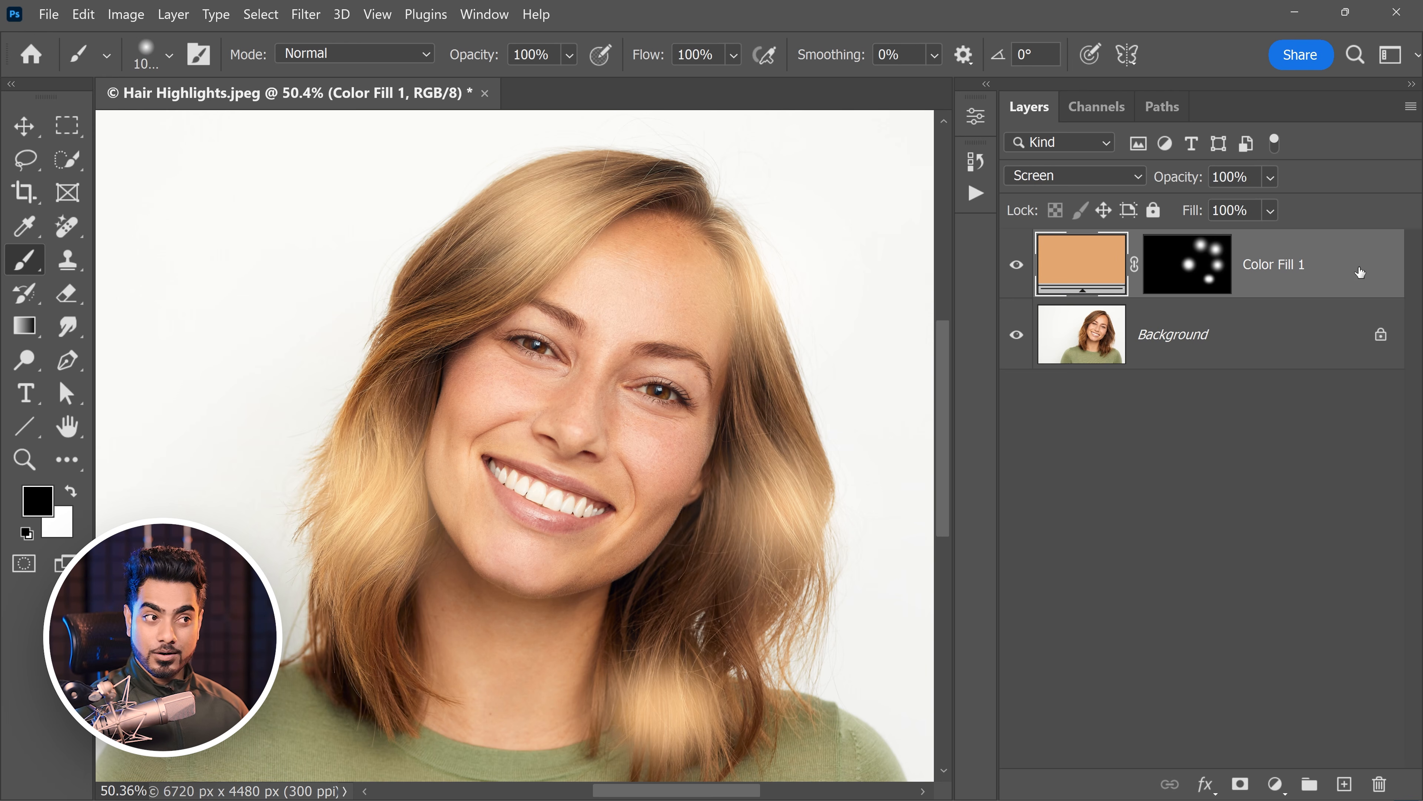
double_click(1374, 295)
drag(788, 149, 1219, 103)
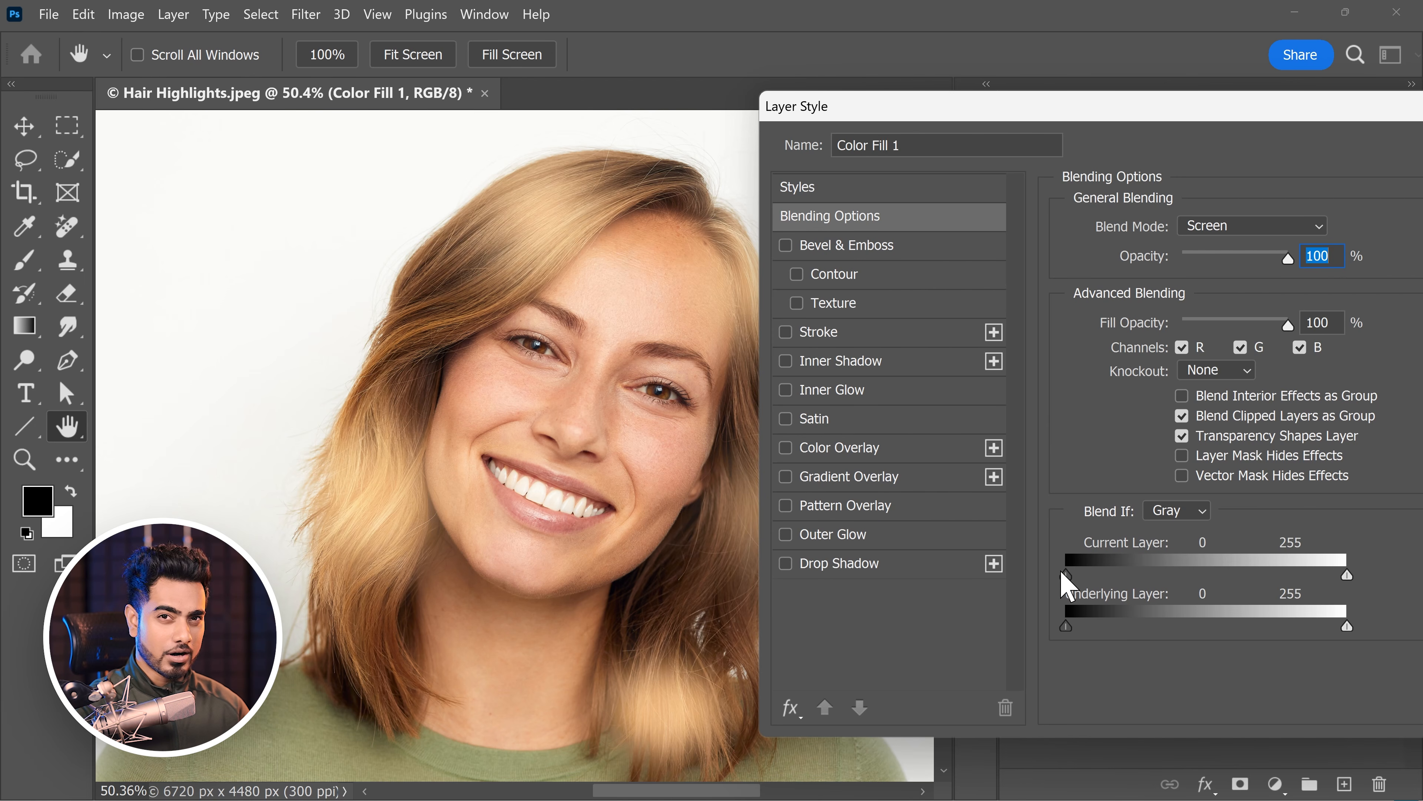
drag(1032, 106, 324, 169)
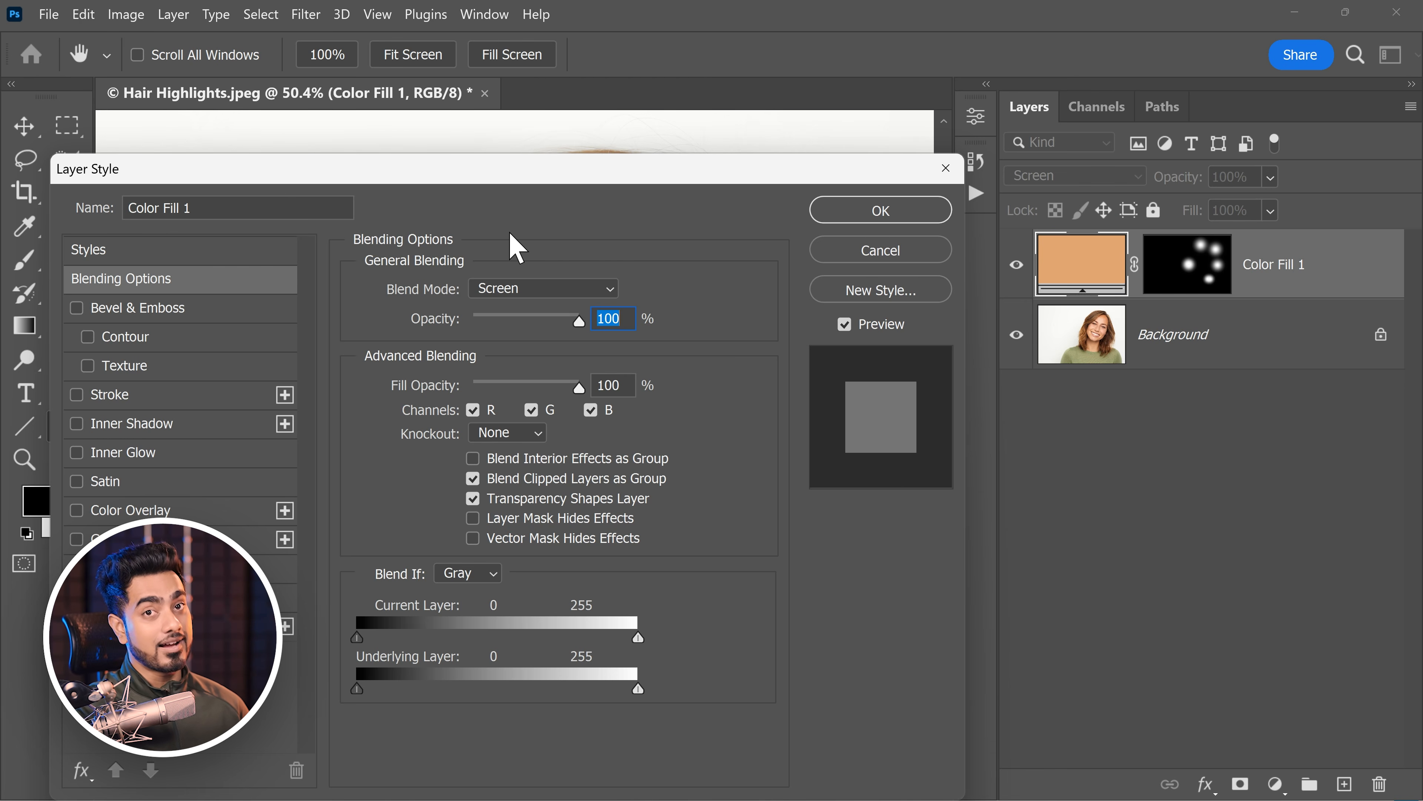
drag(514, 178, 1159, 111)
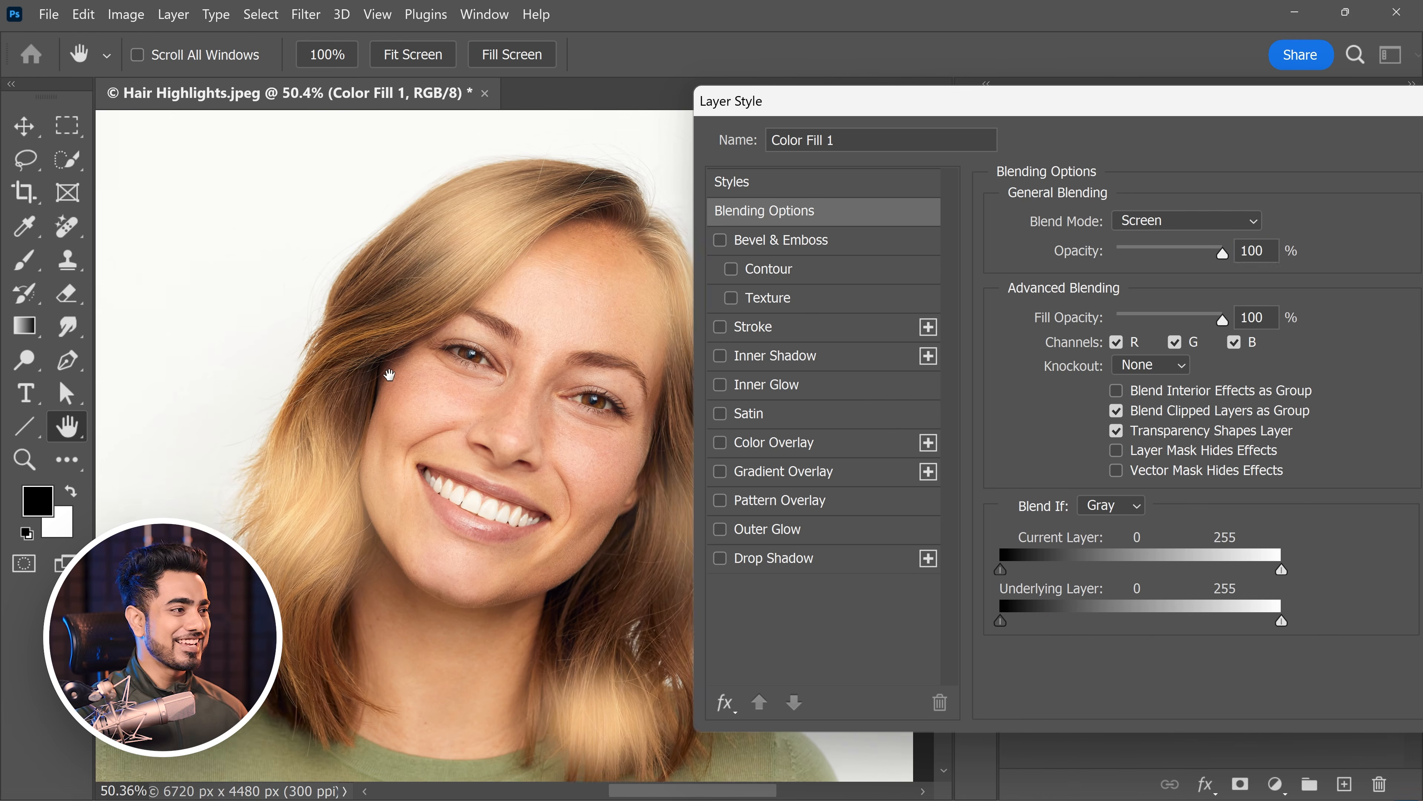
drag(1000, 621, 1063, 621)
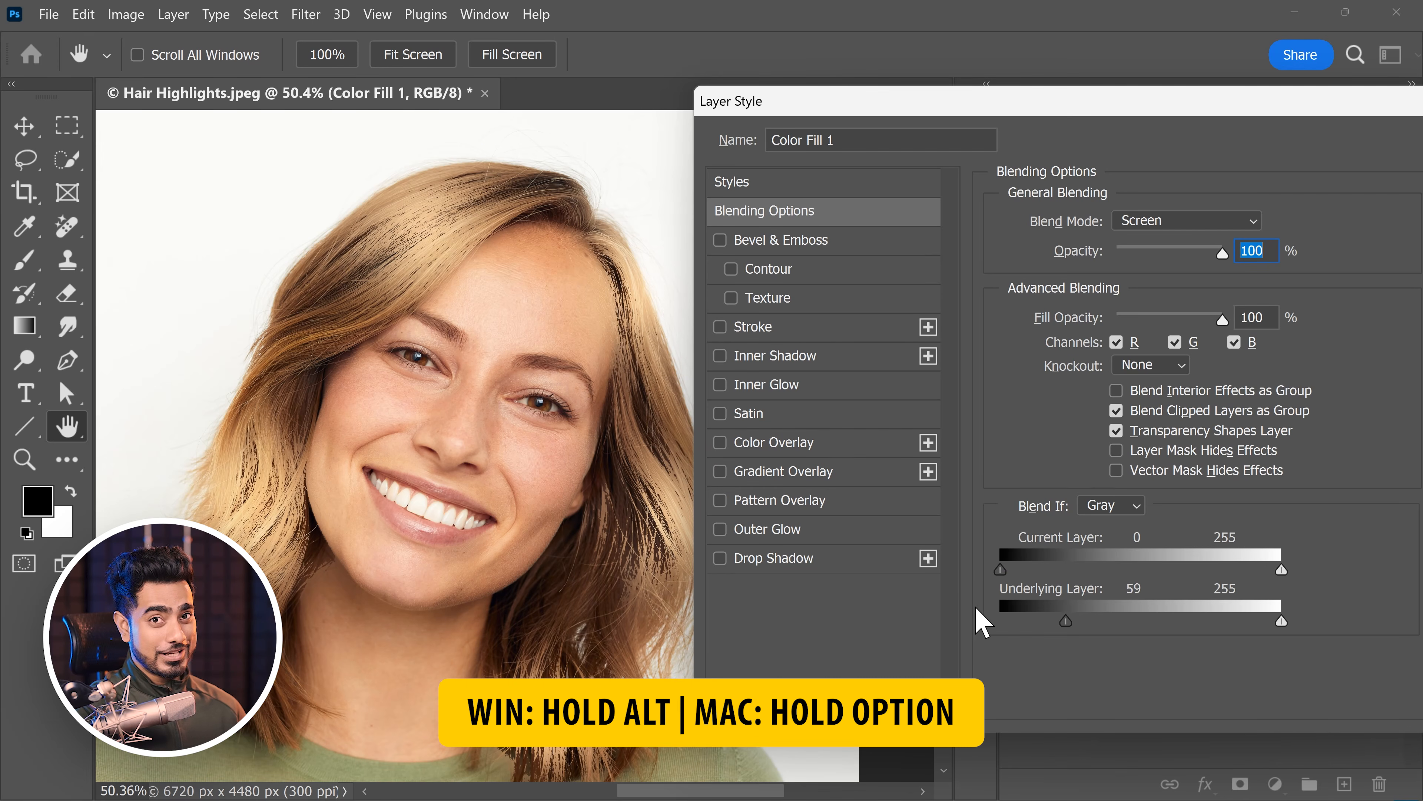
Split the Underlying Layer's black slider on Color Fill 1 to 6 / 255 and apply the layer style
drag(1066, 620, 1182, 621)
drag(1063, 620, 1001, 620)
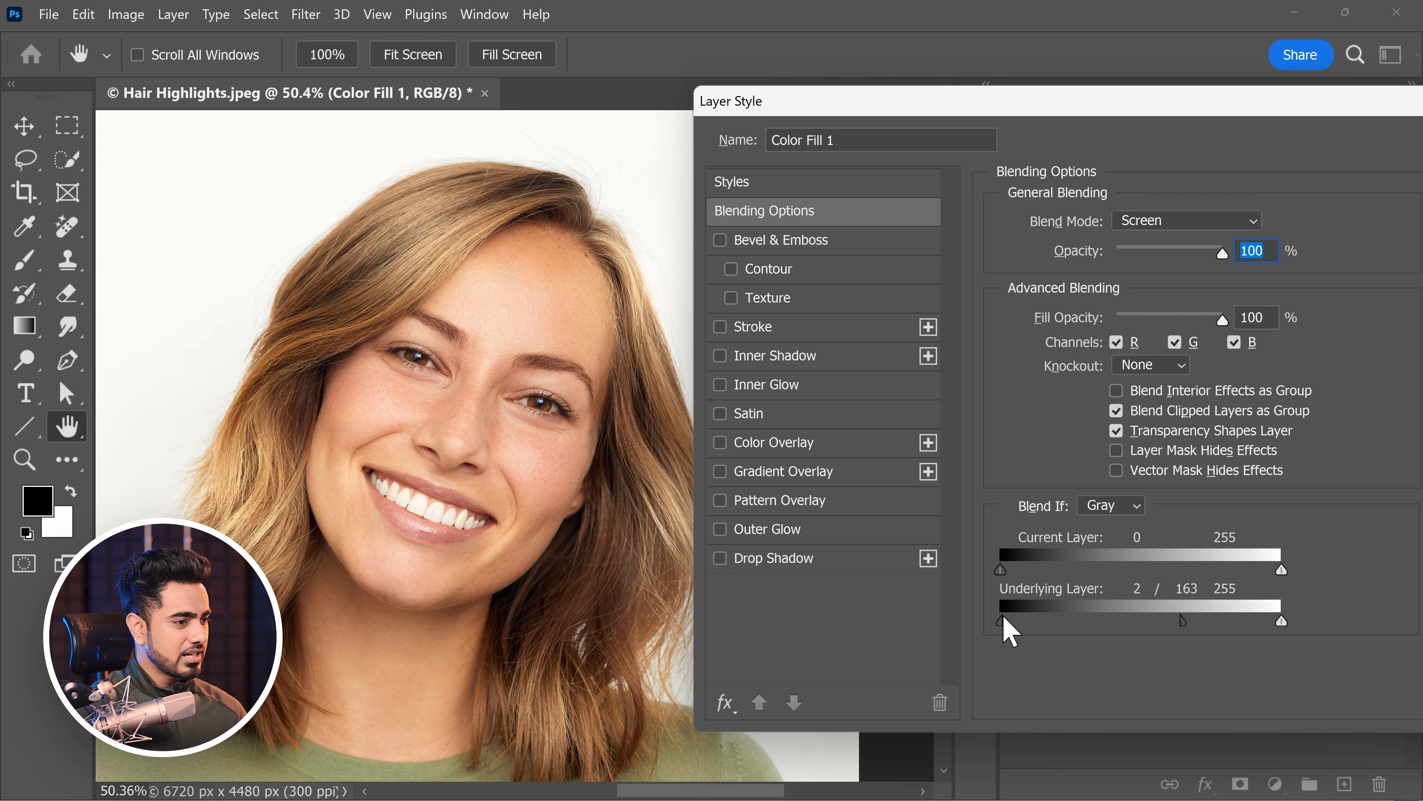
drag(1182, 622, 1282, 623)
drag(1095, 107, 685, 140)
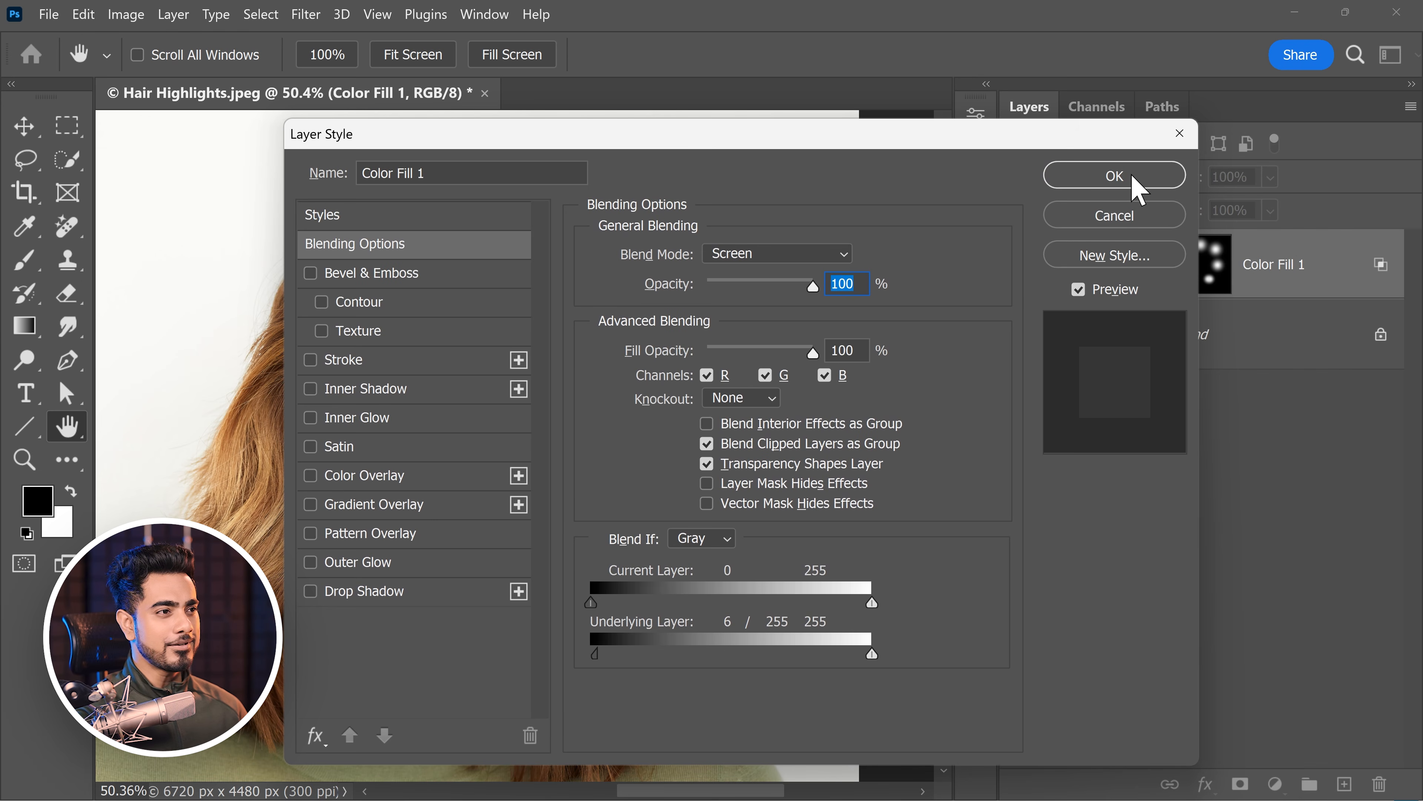
click(1131, 175)
Recolour the Color Fill 1 layer to a brighter, slightly redder orange with a hue of 25°
key(ctrl+0)
key(ctrl+plus)
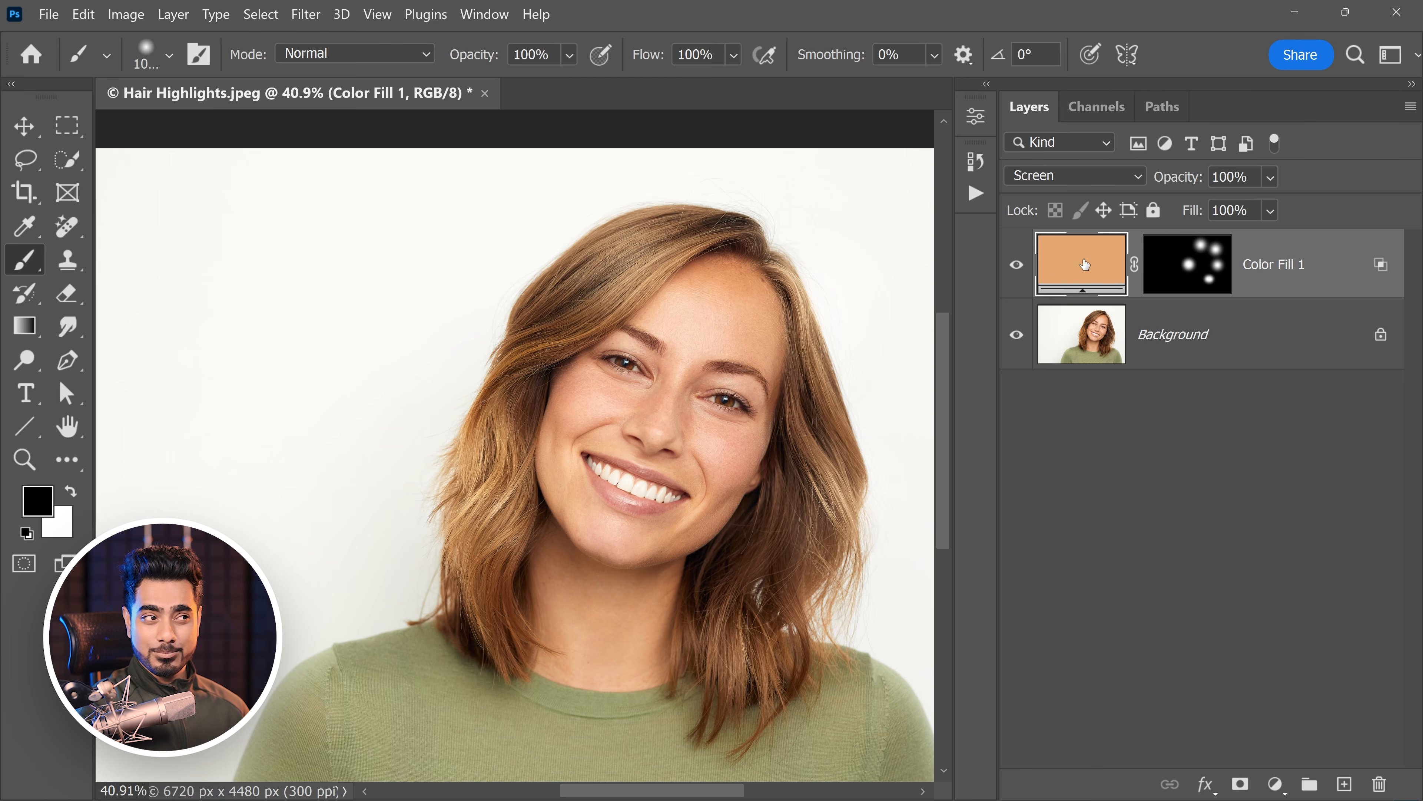
double_click(1085, 263)
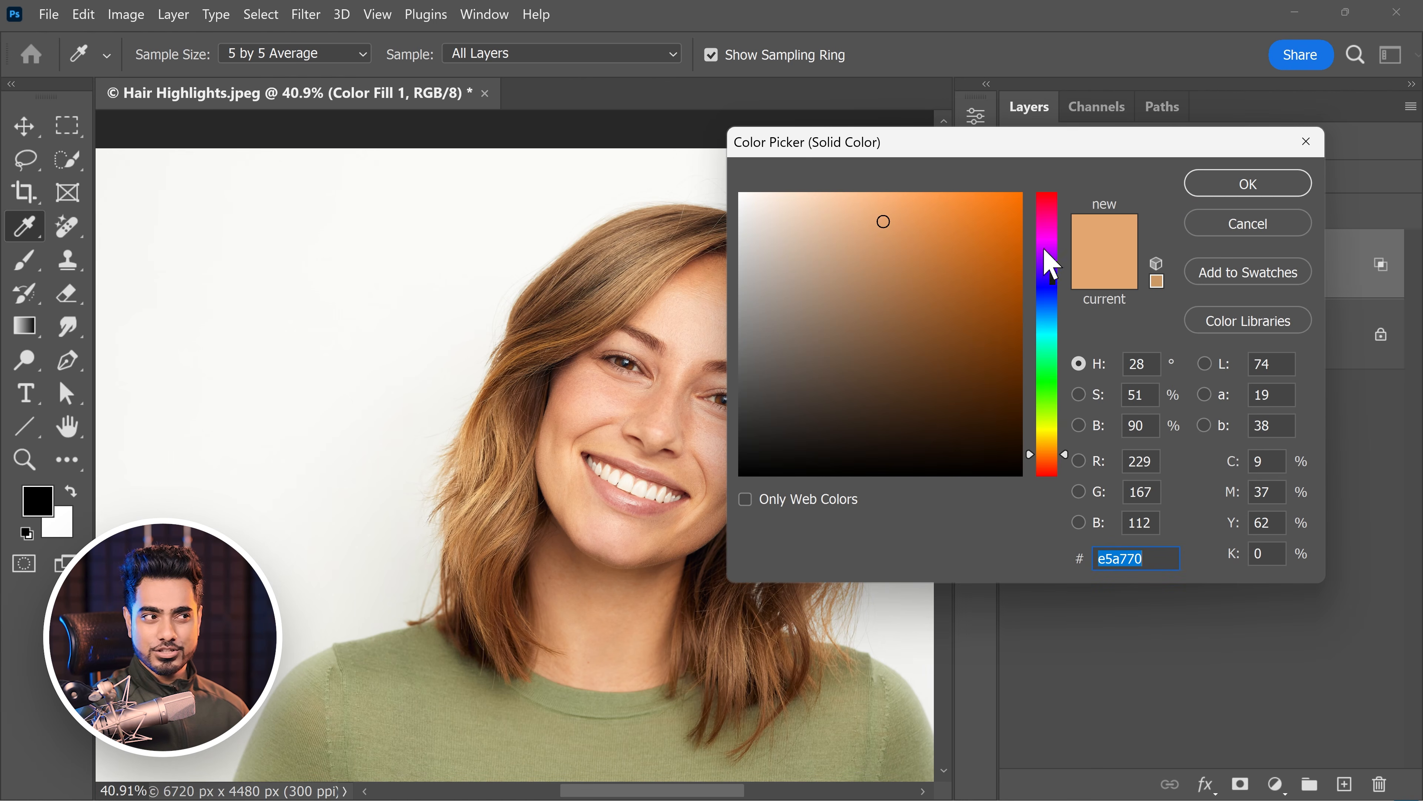
drag(776, 147, 893, 182)
drag(649, 272, 575, 279)
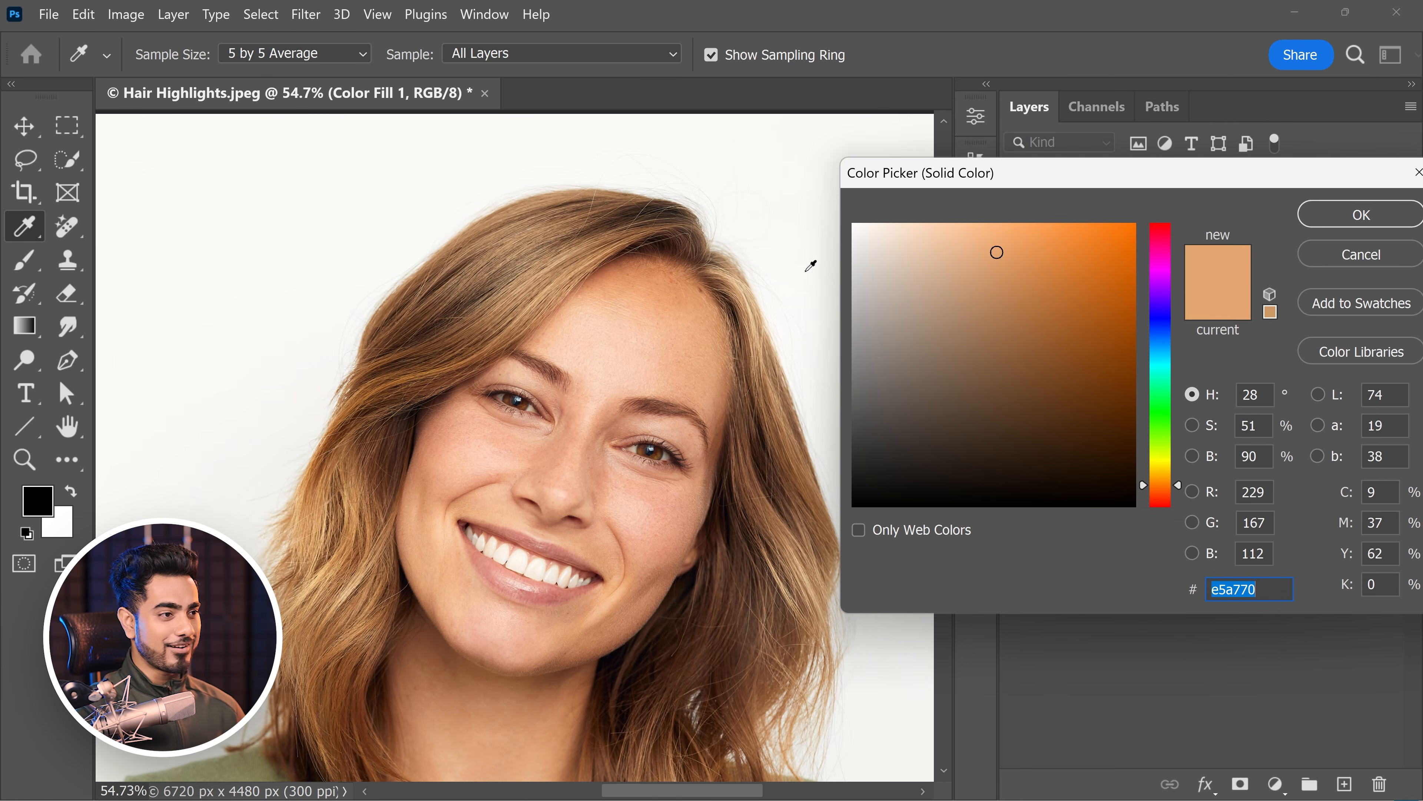
click(1082, 255)
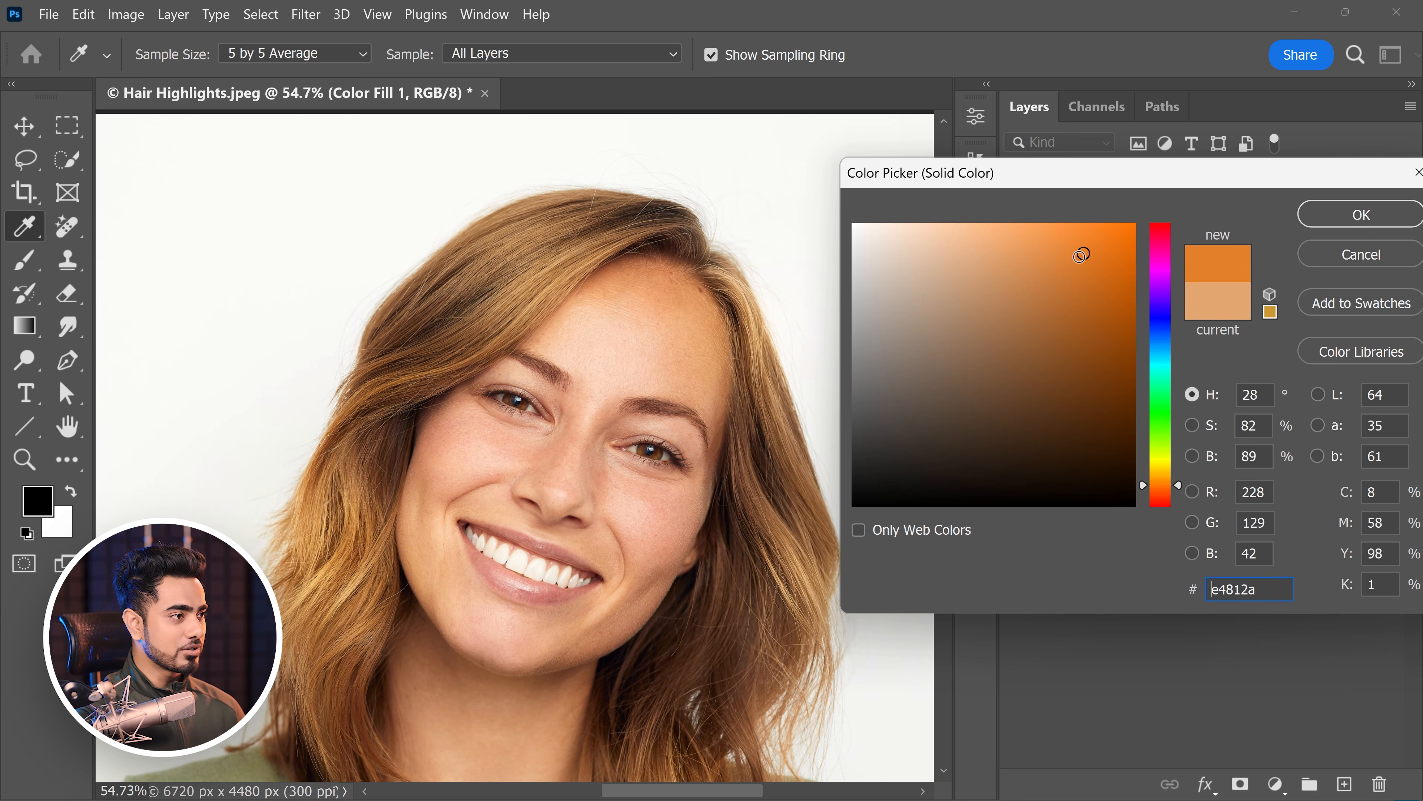
click(1018, 253)
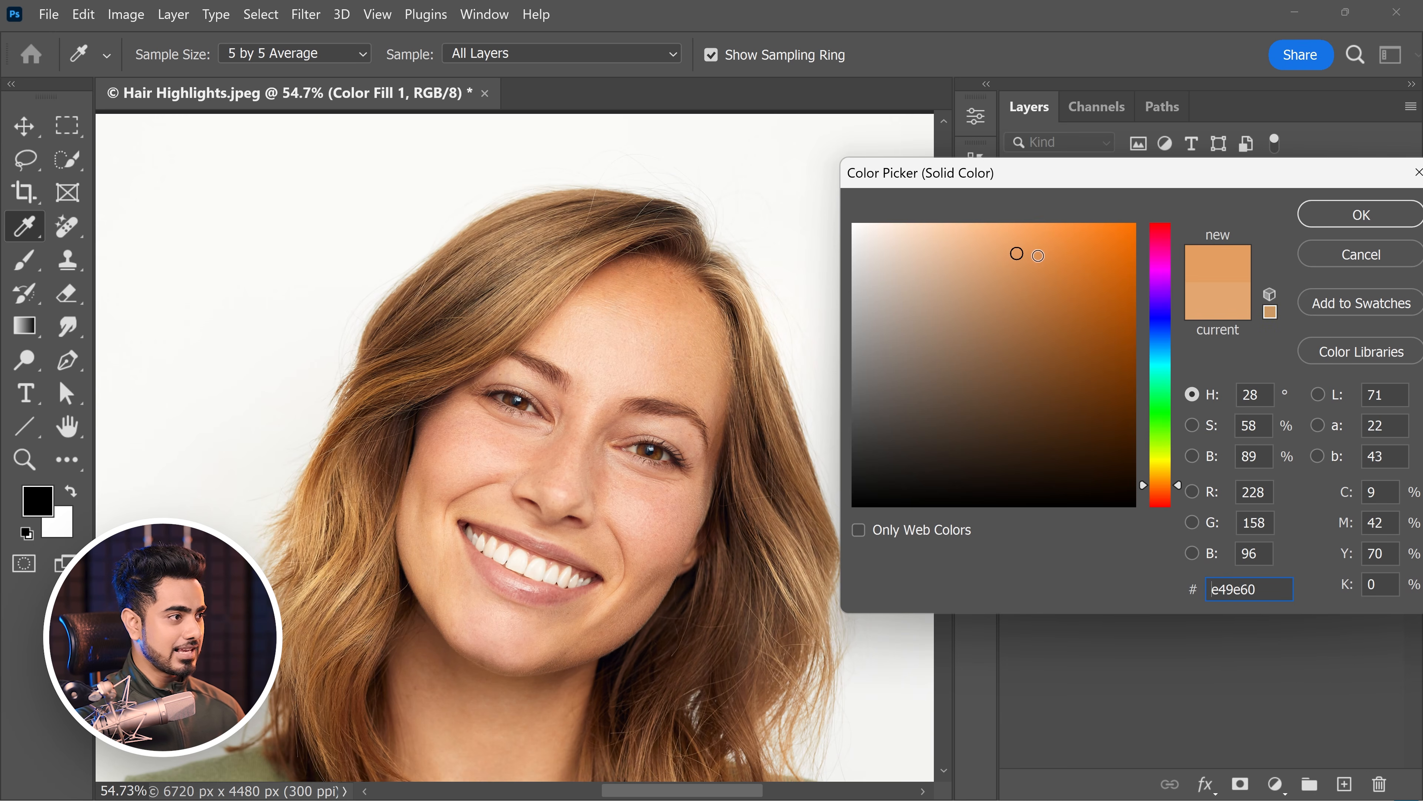
click(1179, 491)
mouse_move(1180, 491)
mouse_down()
mouse_move(1180, 474)
mouse_move(1180, 486)
mouse_up()
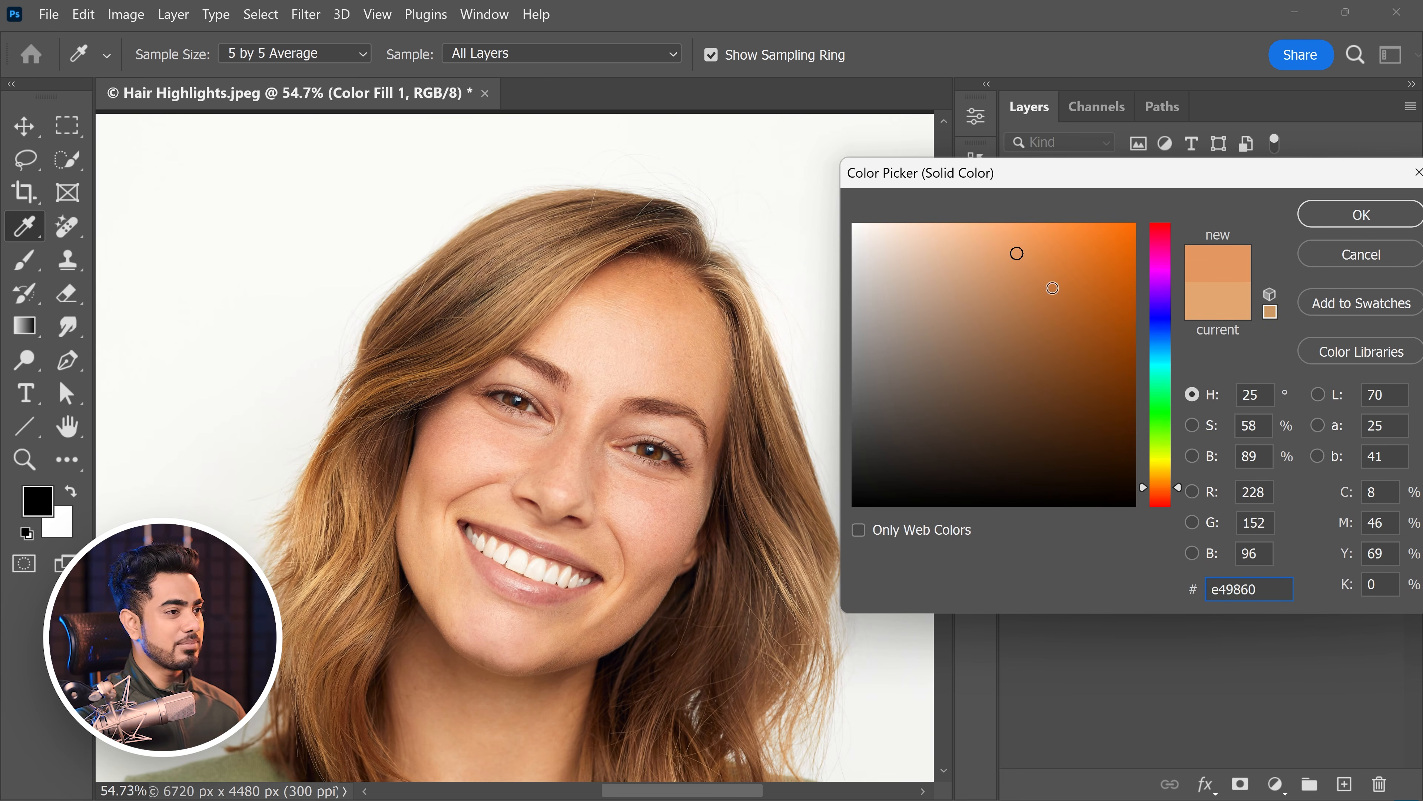
mouse_move(1063, 256)
mouse_down()
mouse_move(1020, 254)
mouse_move(1022, 234)
mouse_up()
click(1359, 221)
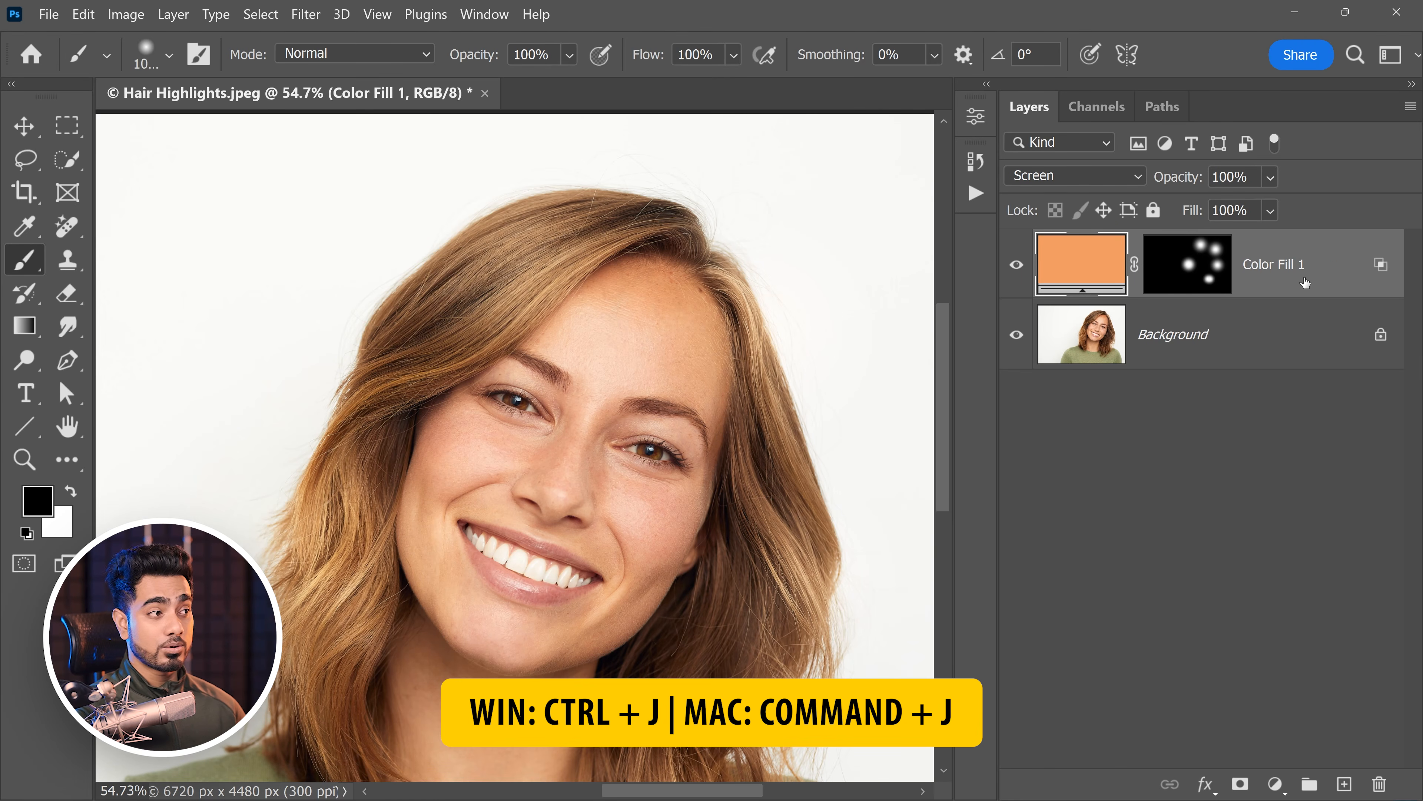
Duplicate the Color Fill 1 layer
key(ctrl+j)
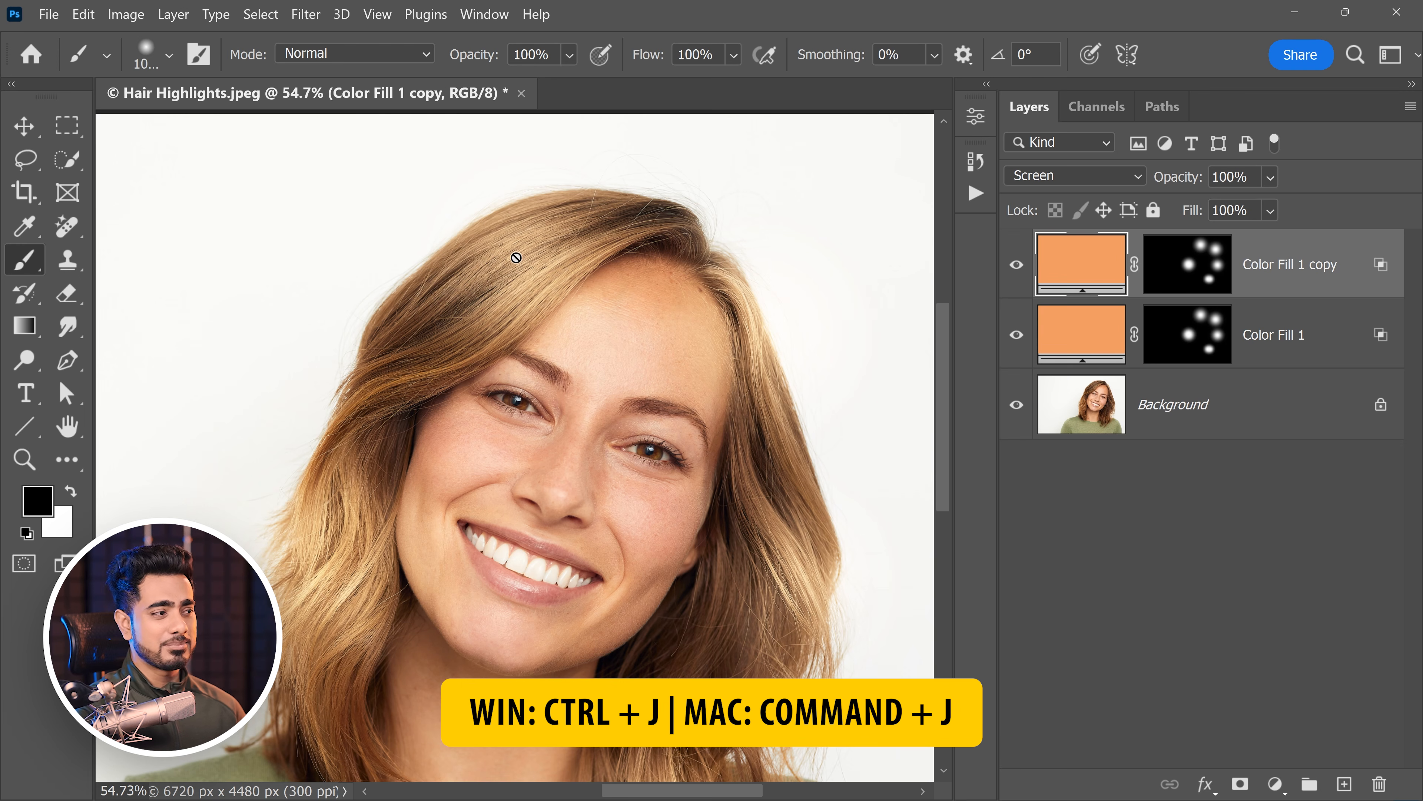
double_click(1343, 283)
mouse_move(816, 137)
mouse_down()
mouse_move(1168, 121)
mouse_move(824, 151)
mouse_up()
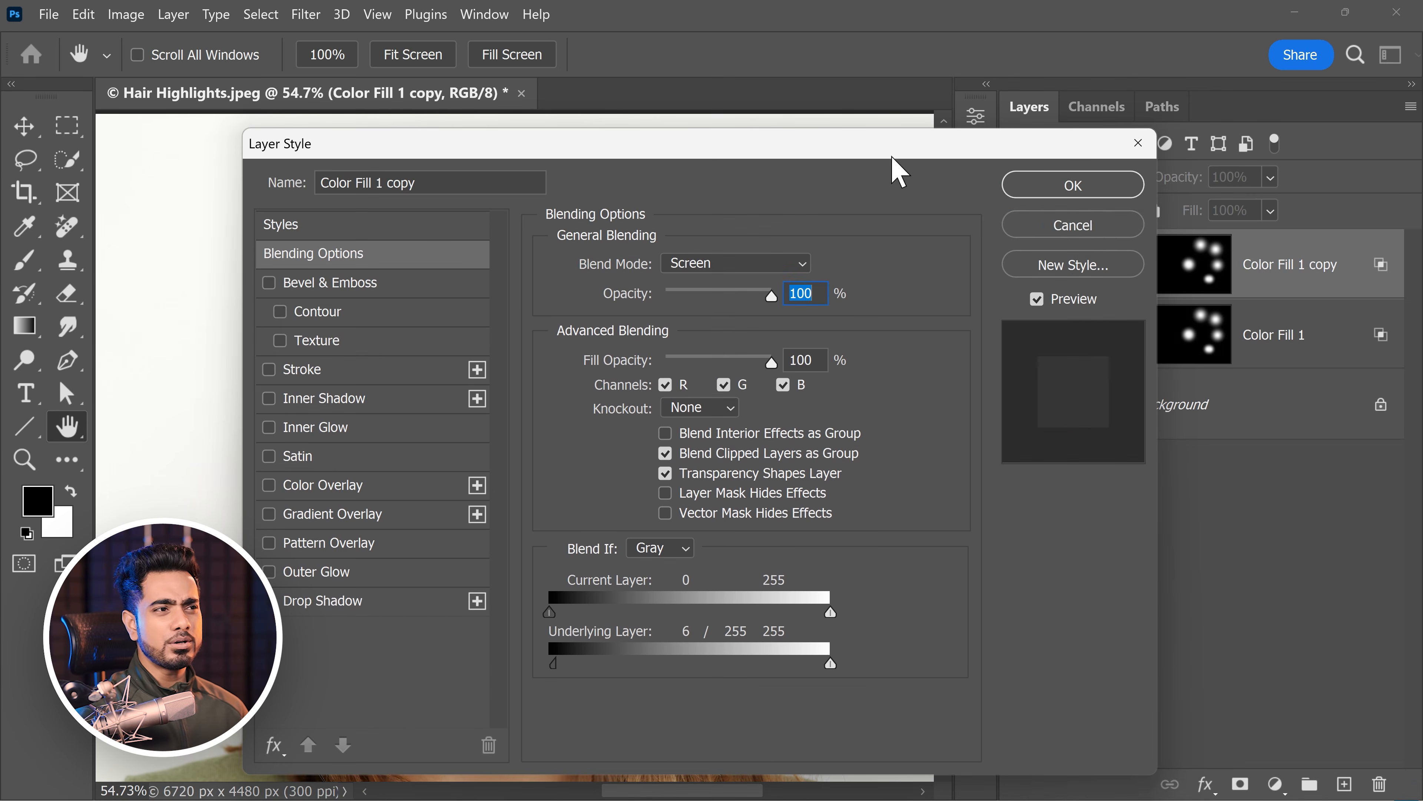
click(1090, 224)
Clear the layer style of Color Fill 1 copy and set its blend mode to Screen
right_click(1322, 242)
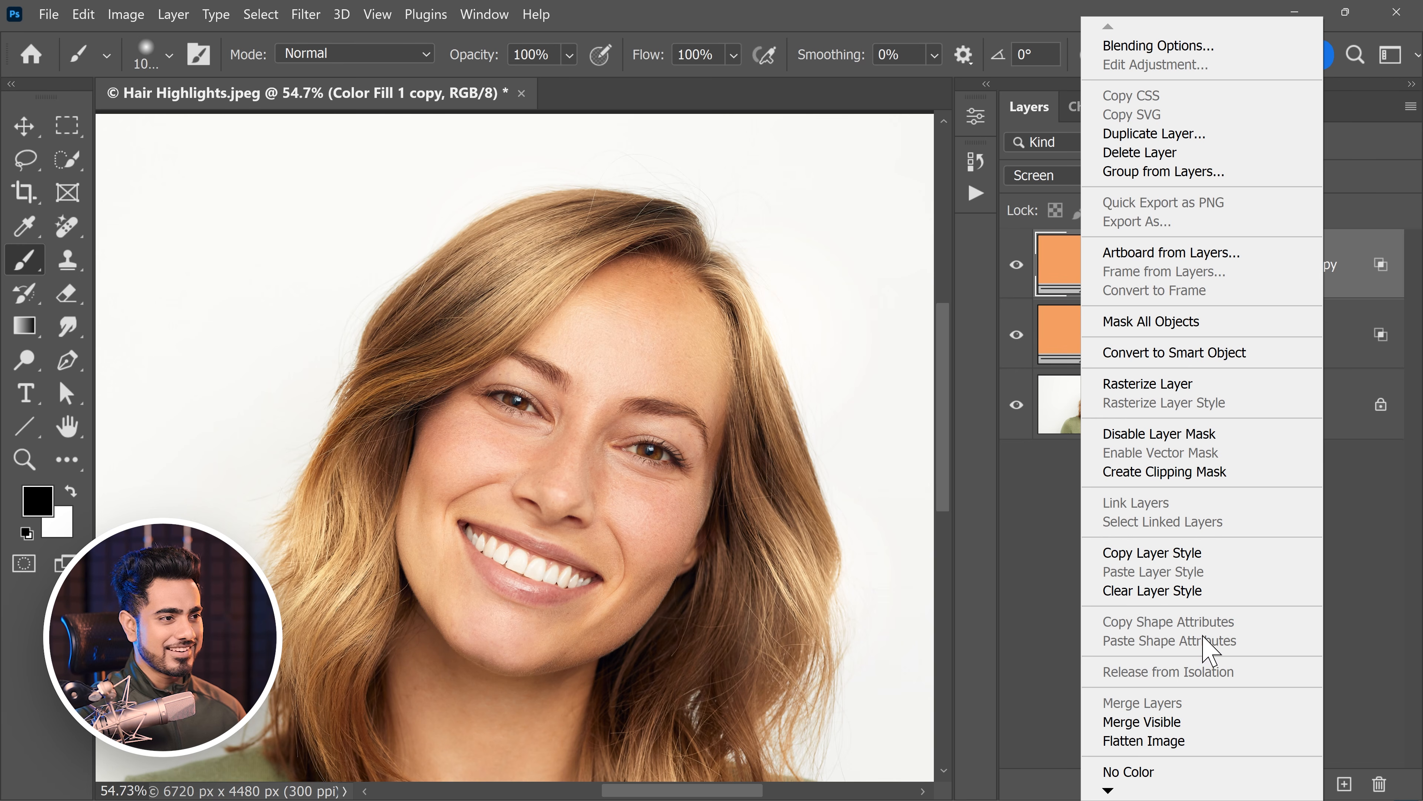
click(1158, 593)
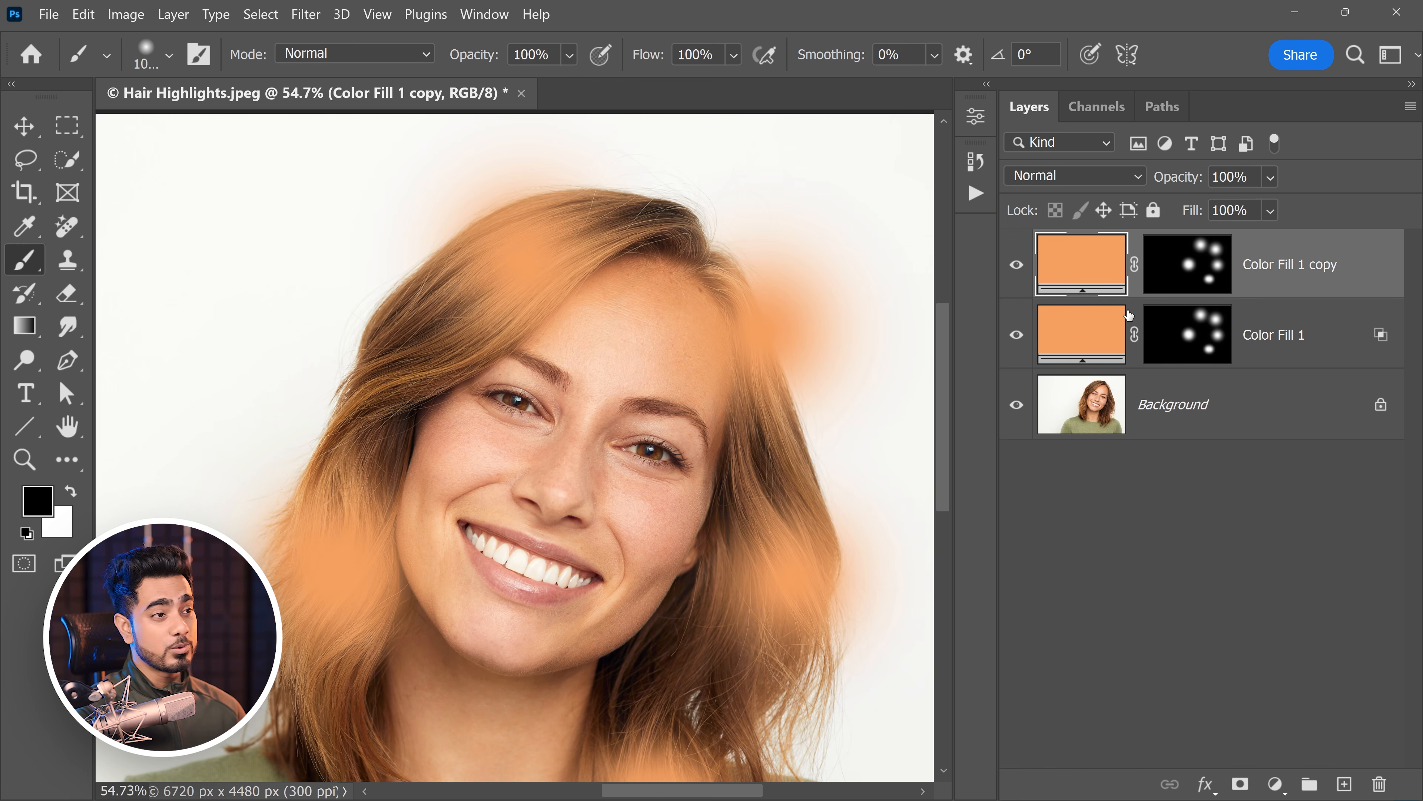
click(1079, 178)
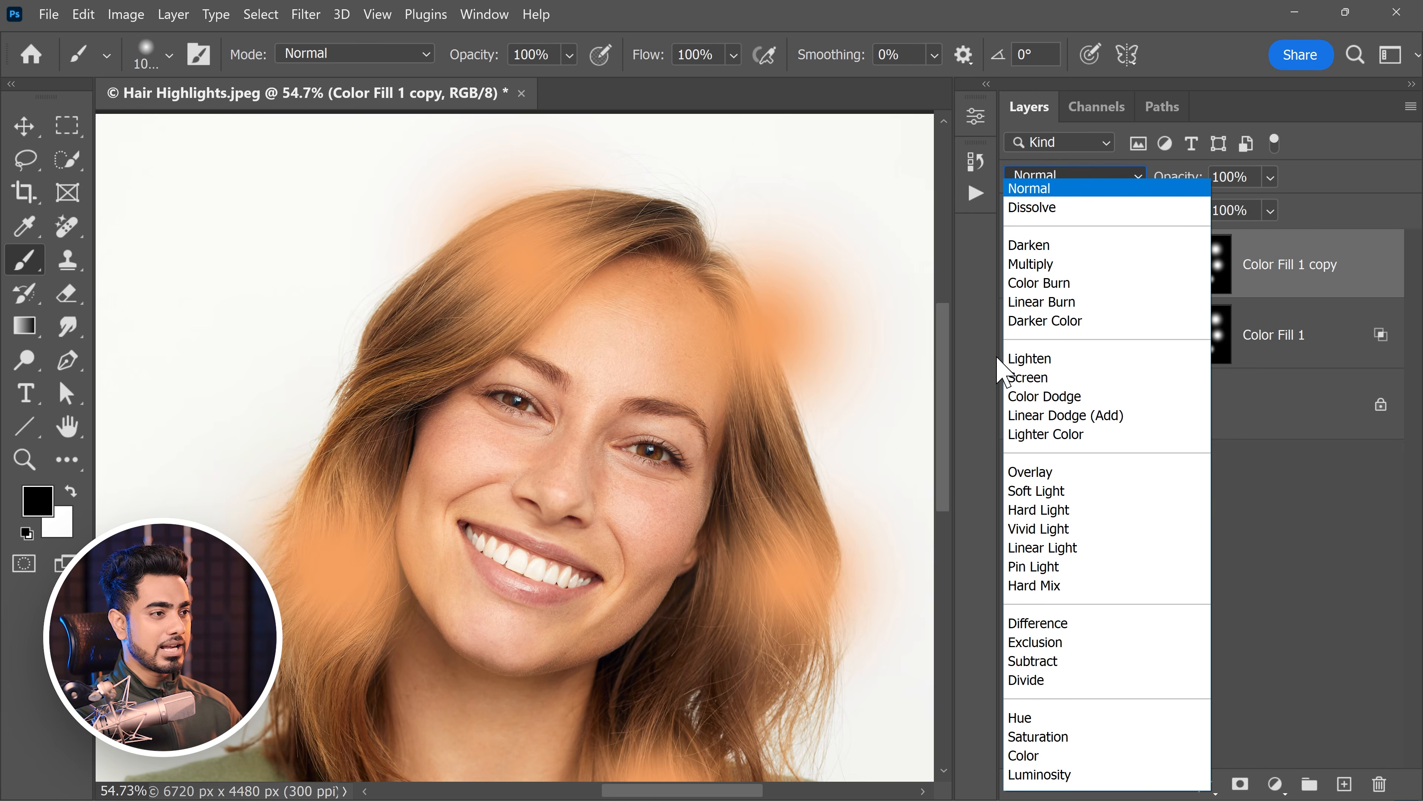
click(1018, 376)
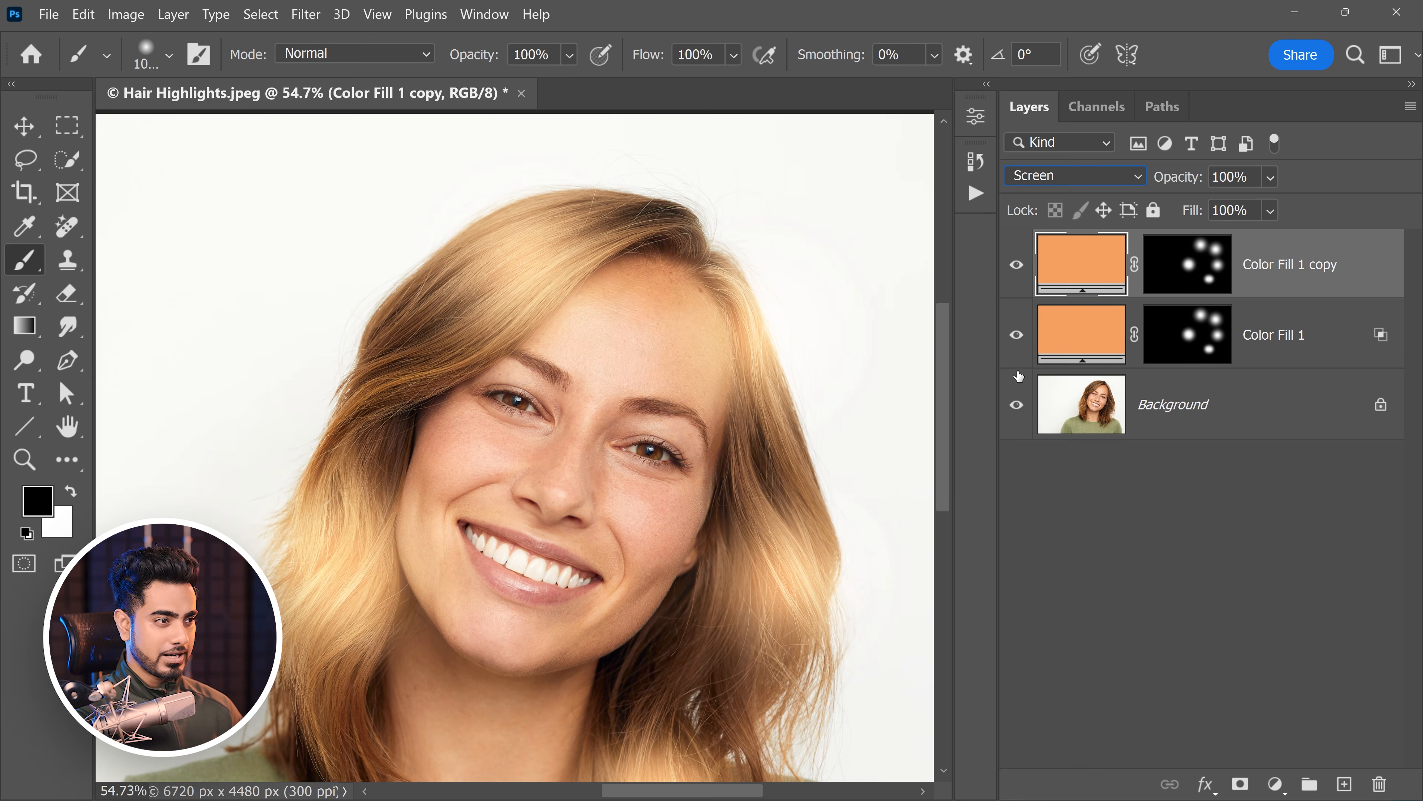
In the blending options of Color Fill 1 copy, split the Underlying Layer's black slider to 121 / 227 and apply
double_click(1360, 273)
drag(555, 145, 968, 95)
drag(956, 613, 1135, 613)
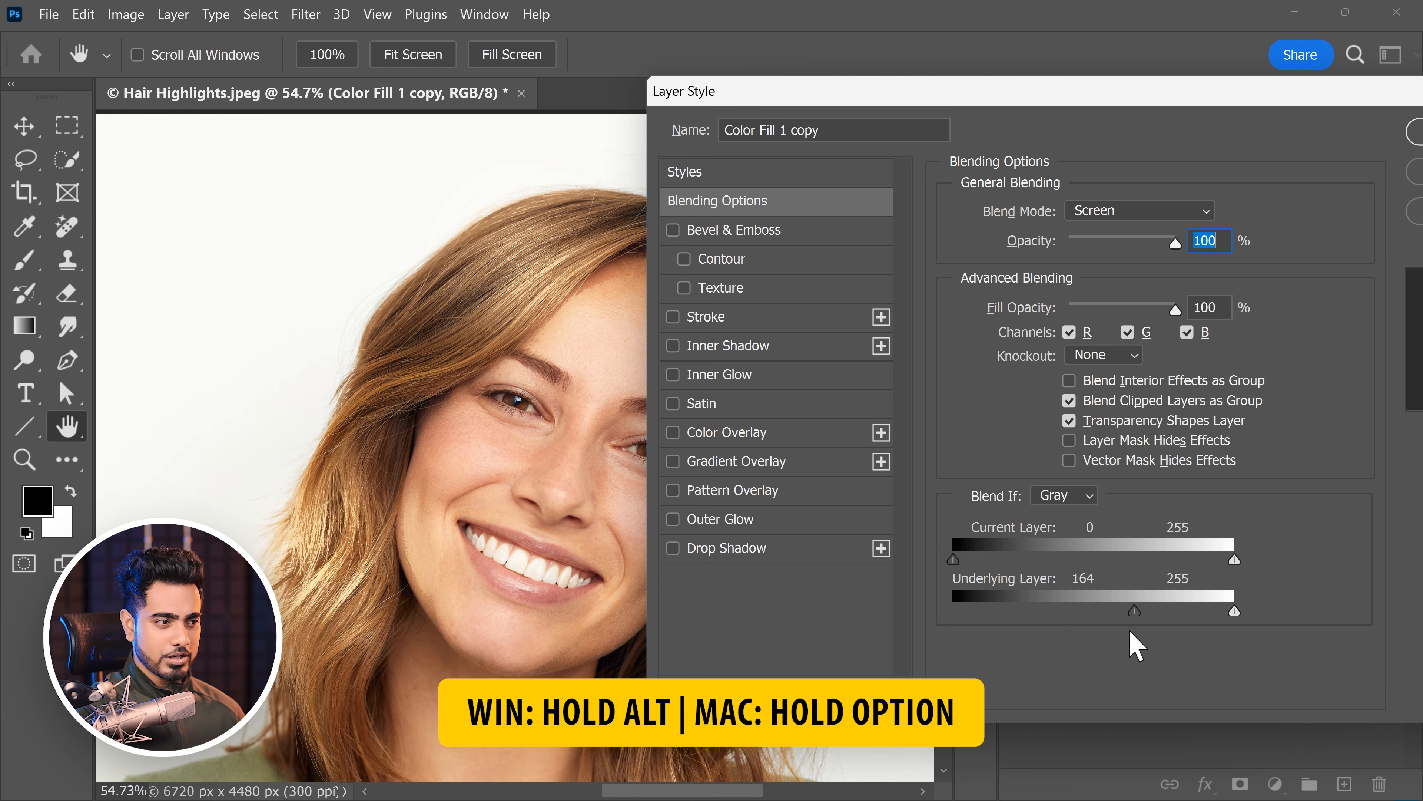
drag(1142, 612, 1085, 613)
drag(1194, 93, 869, 113)
click(1152, 152)
Compare the hair highlights up close with Color Fill 1 copy hidden and shown
drag(557, 278, 707, 253)
click(1018, 272)
click(1019, 272)
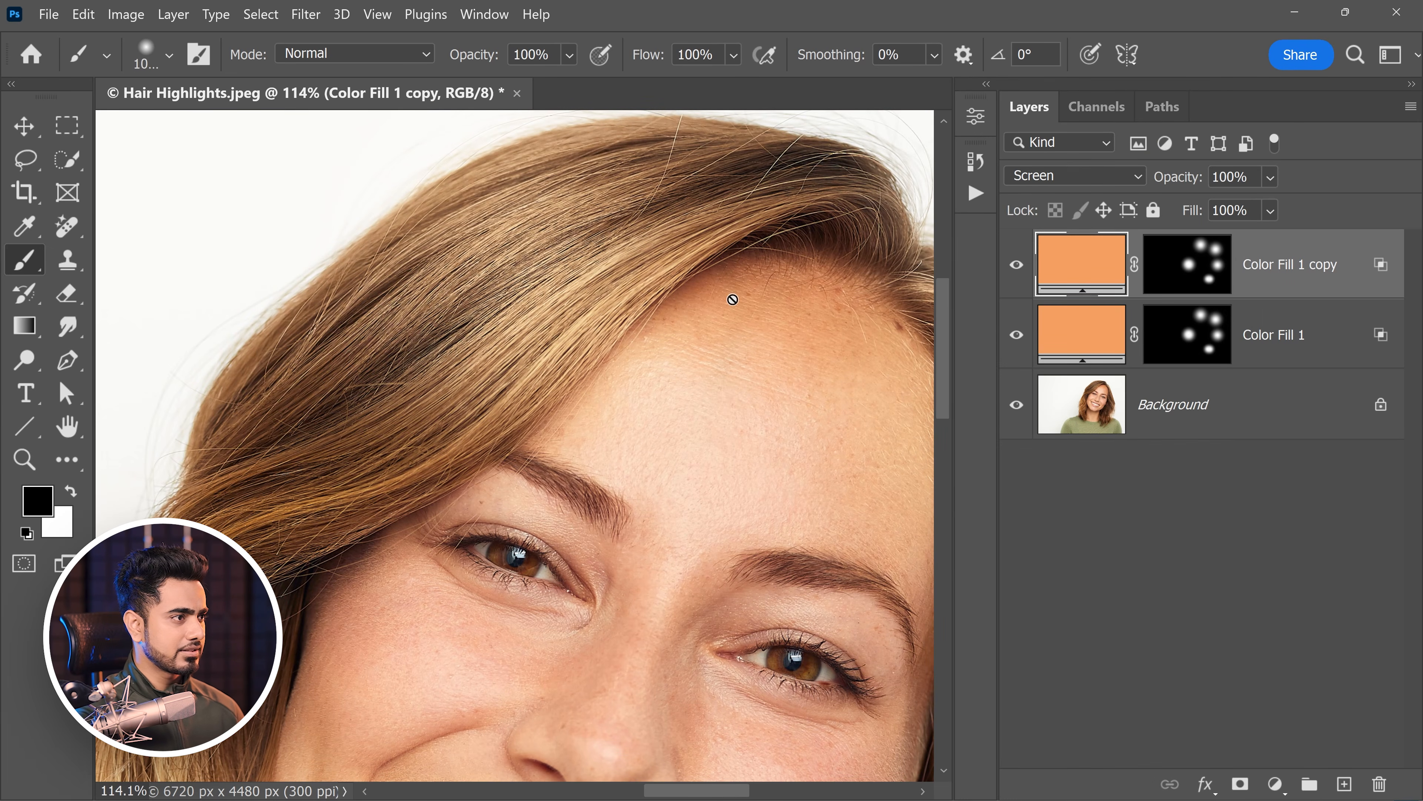
drag(511, 253, 493, 253)
drag(508, 423, 594, 388)
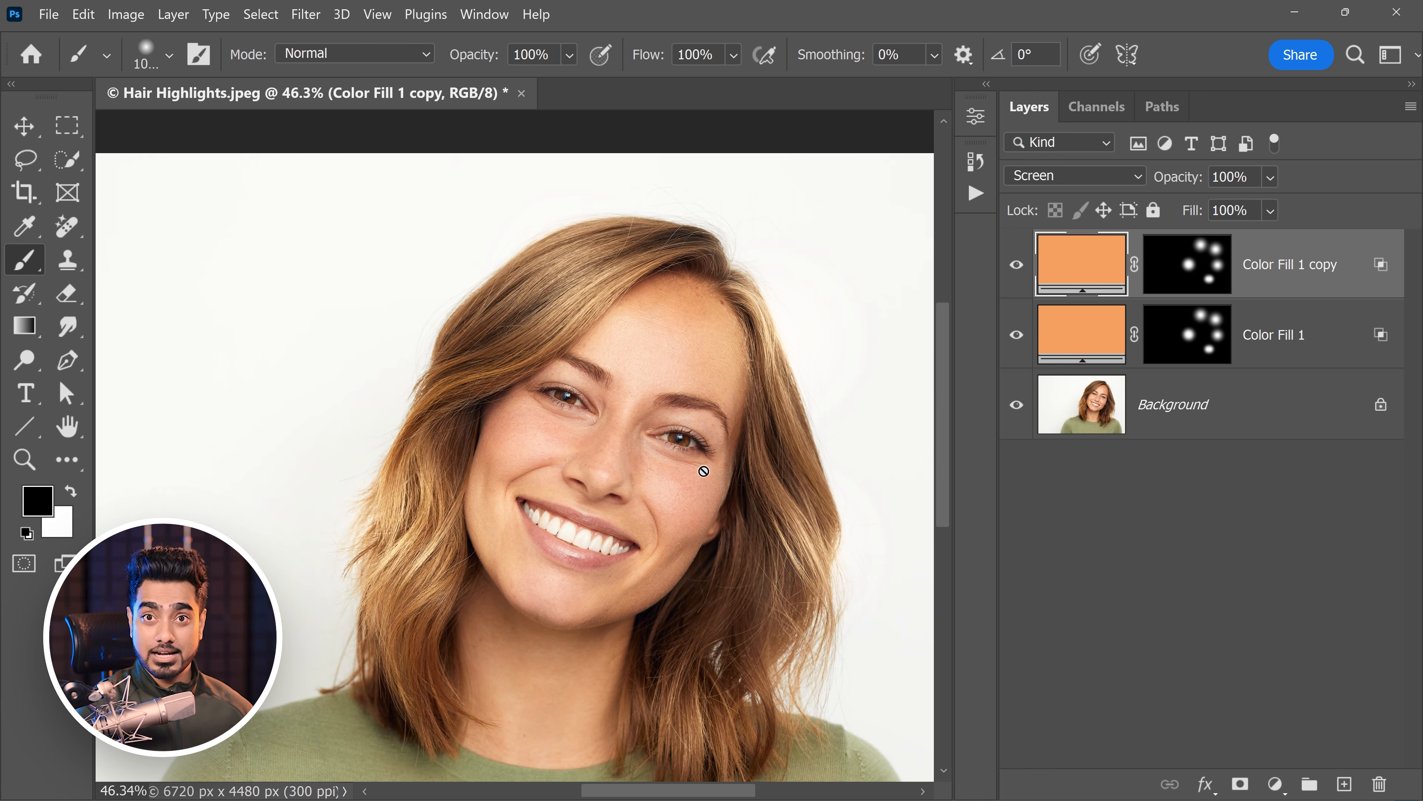
Widen the Underlying Layer's black slider split on Color Fill 1 copy to 121 / 255 and apply
double_click(1339, 256)
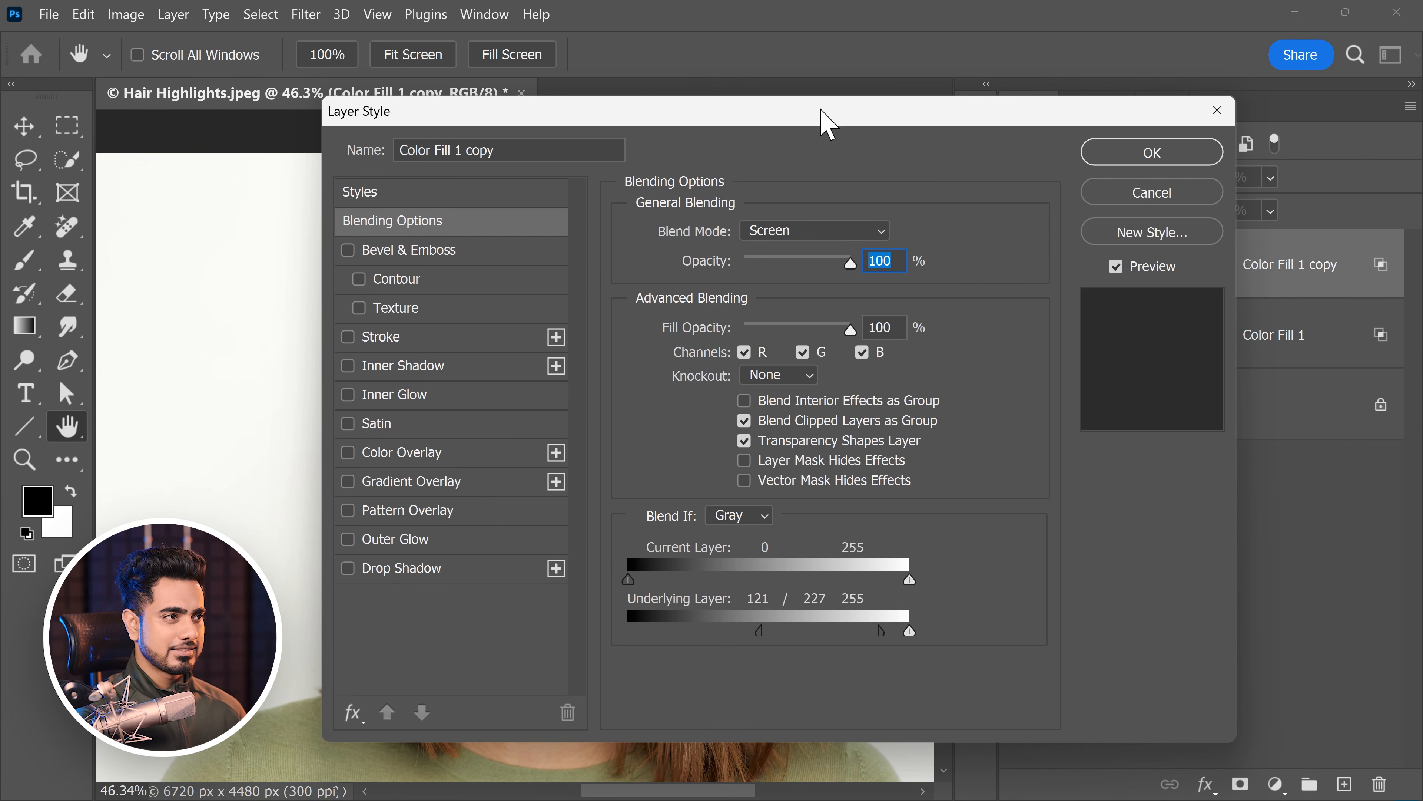
drag(832, 120, 1159, 120)
drag(1222, 644, 1293, 637)
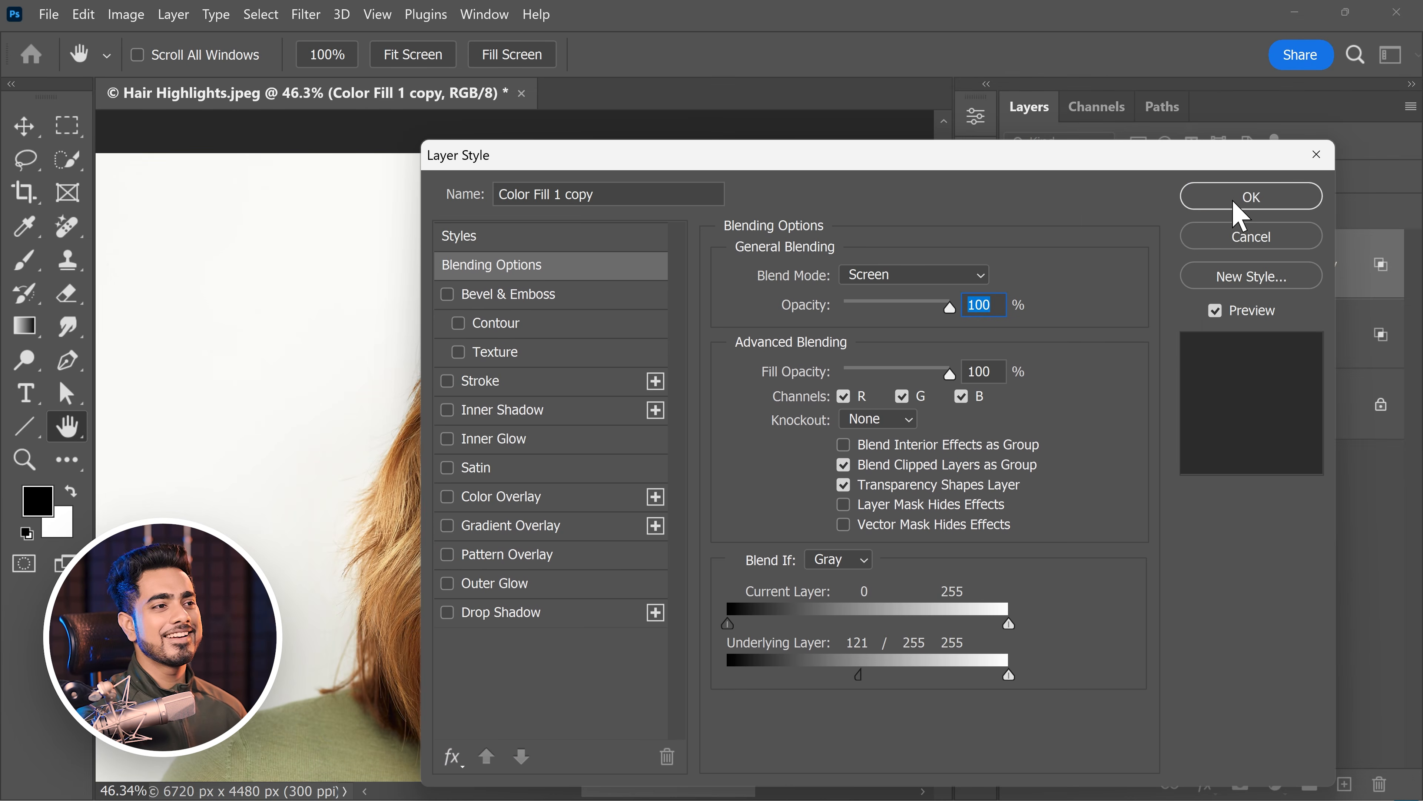
click(1236, 205)
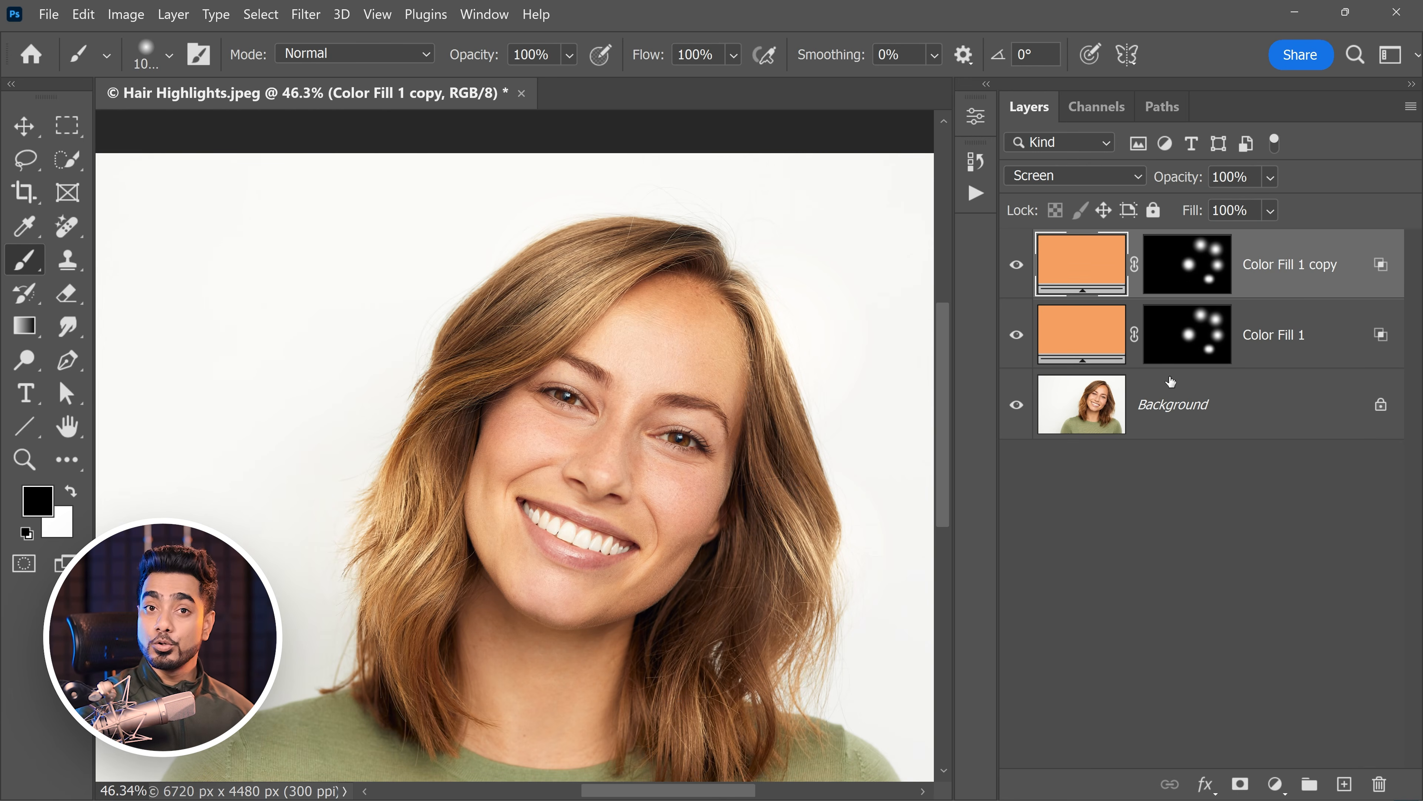
Group Color Fill 1 and Color Fill 1 copy and add a white layer mask to the group
ctrl+click(1344, 335)
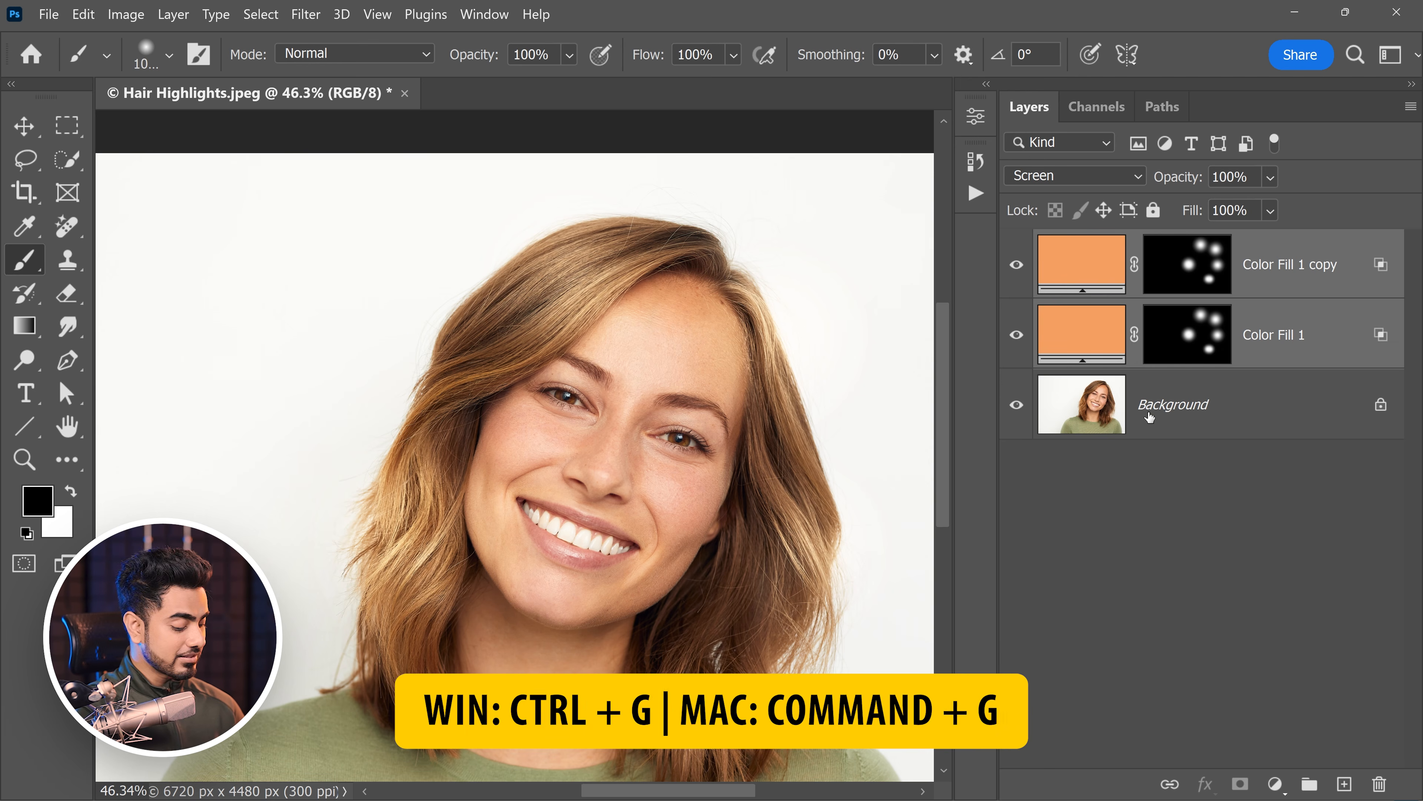
key(ctrl+g)
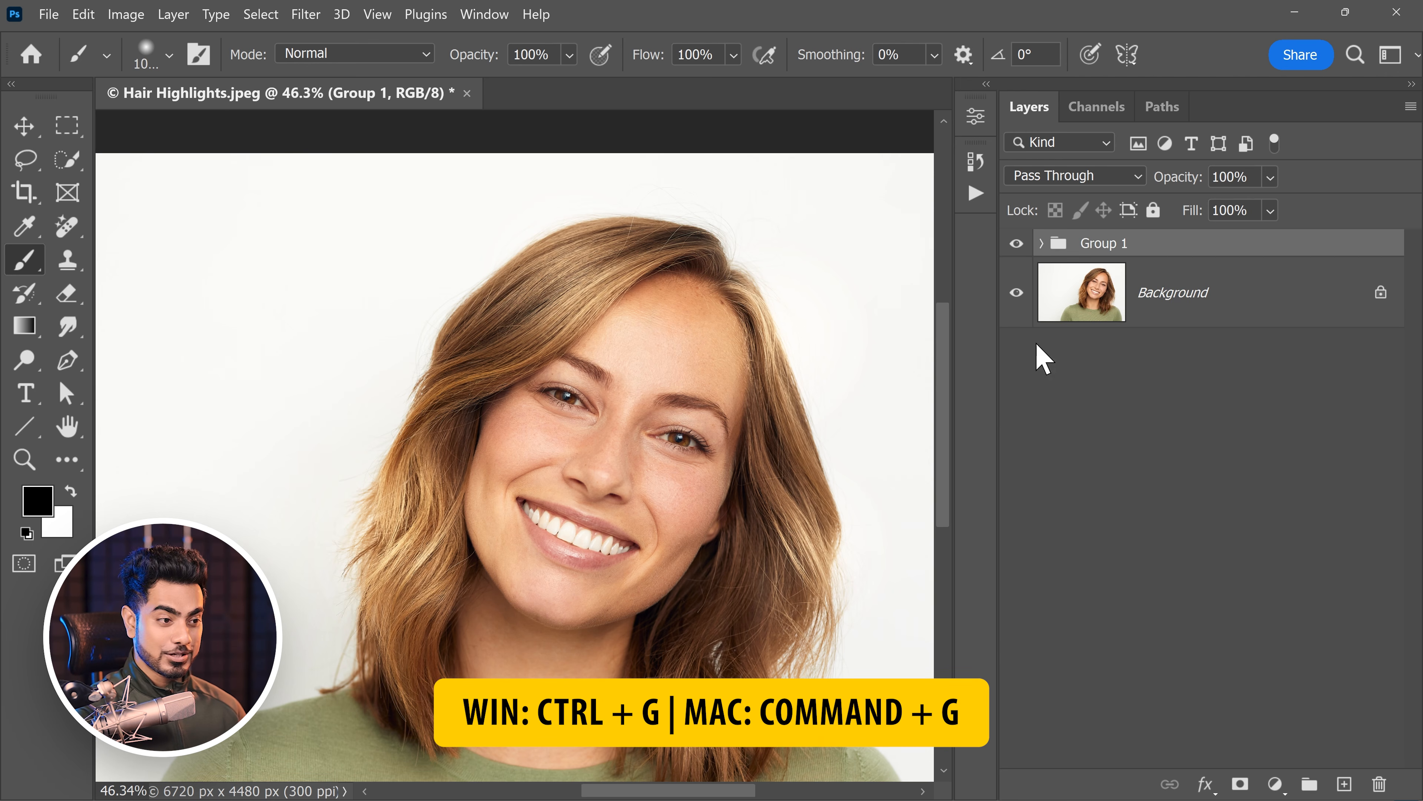
click(1240, 783)
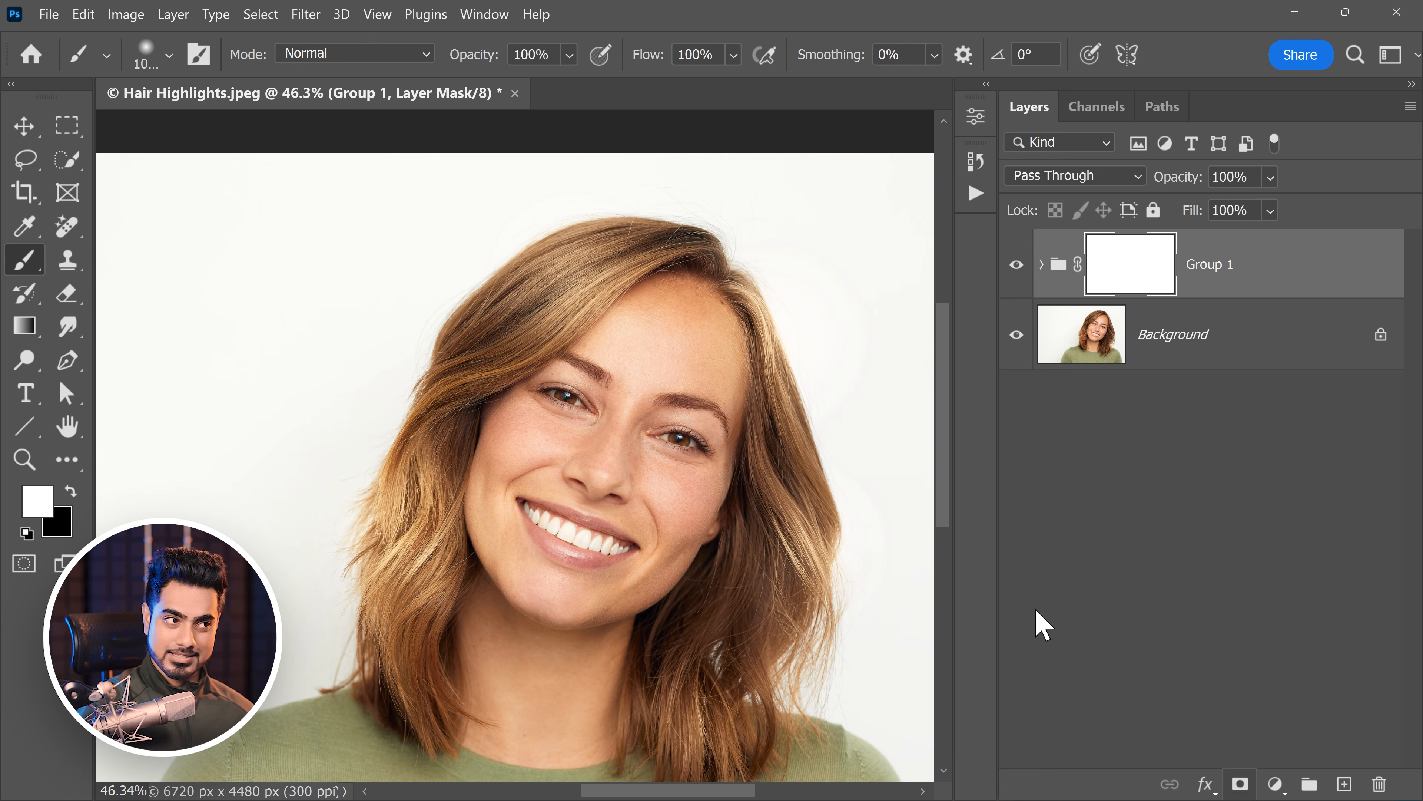
Paint black on the Group 1 mask over the forehead and face with a soft 300–400 px brush to hide the highlights there
click(26, 532)
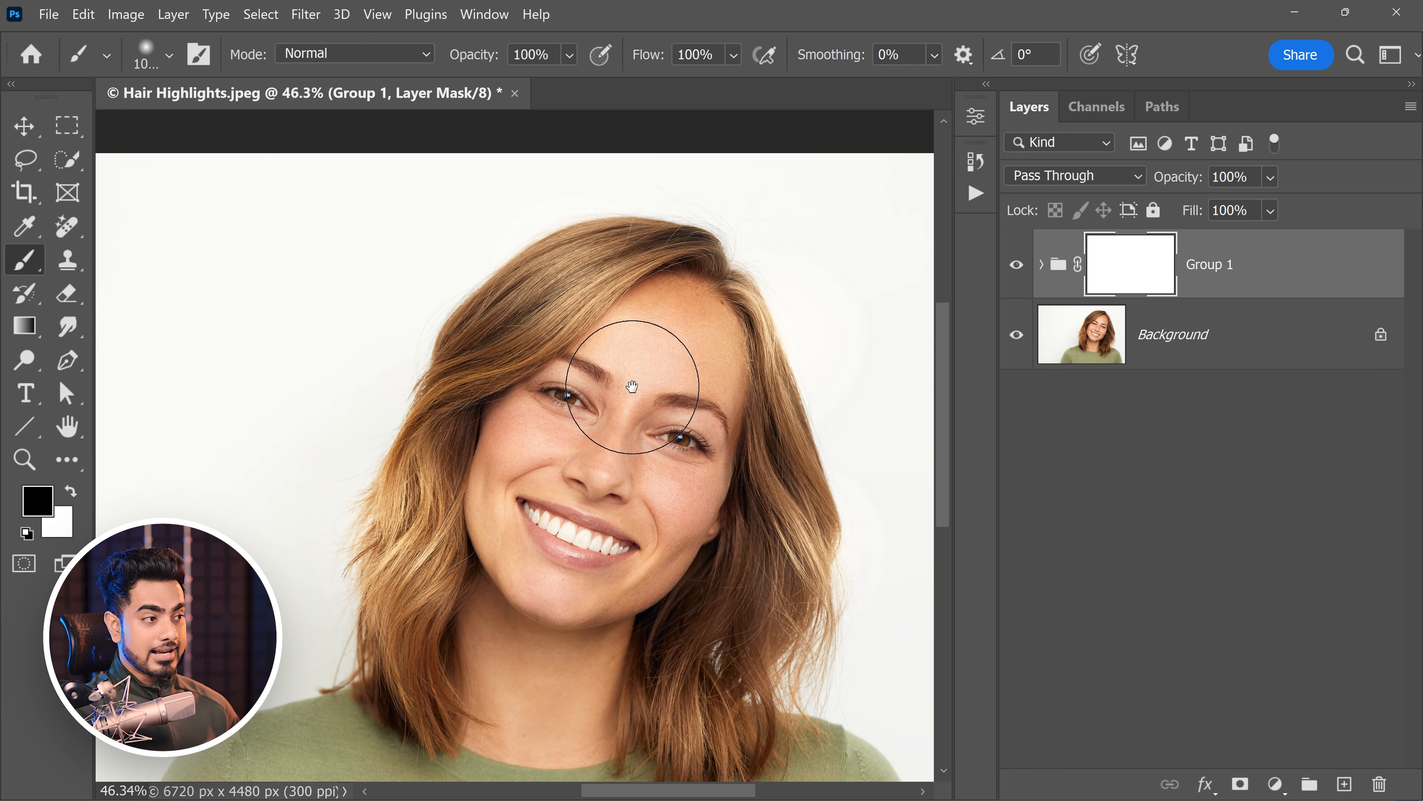
scroll(668, 345, up, 2)
key(bracketleft)
key(bracketleft)
key(bracketleft)
key(bracketleft)
key(bracketleft)
key(bracketleft)
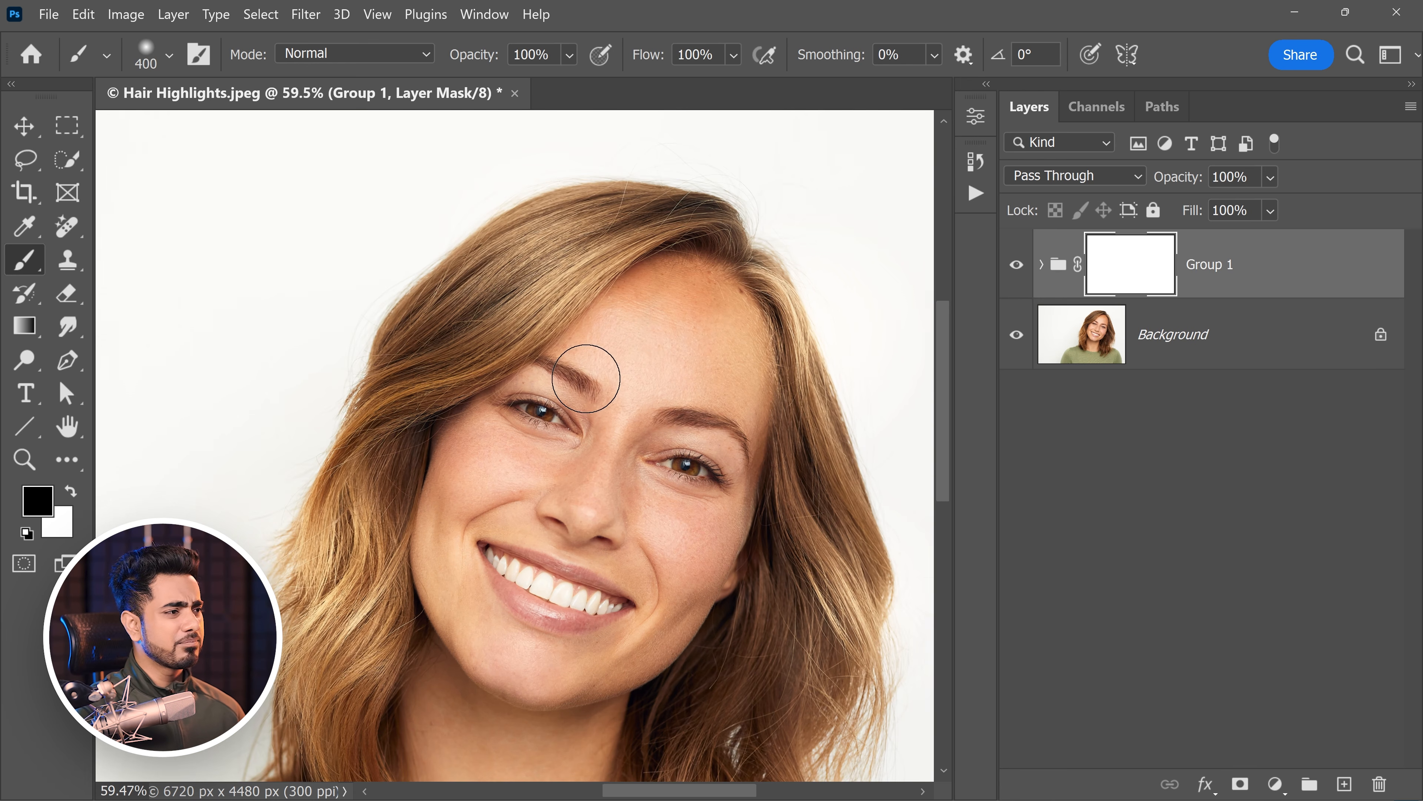
mouse_move(523, 443)
mouse_down()
mouse_move(502, 490)
mouse_move(521, 499)
mouse_move(749, 365)
mouse_up()
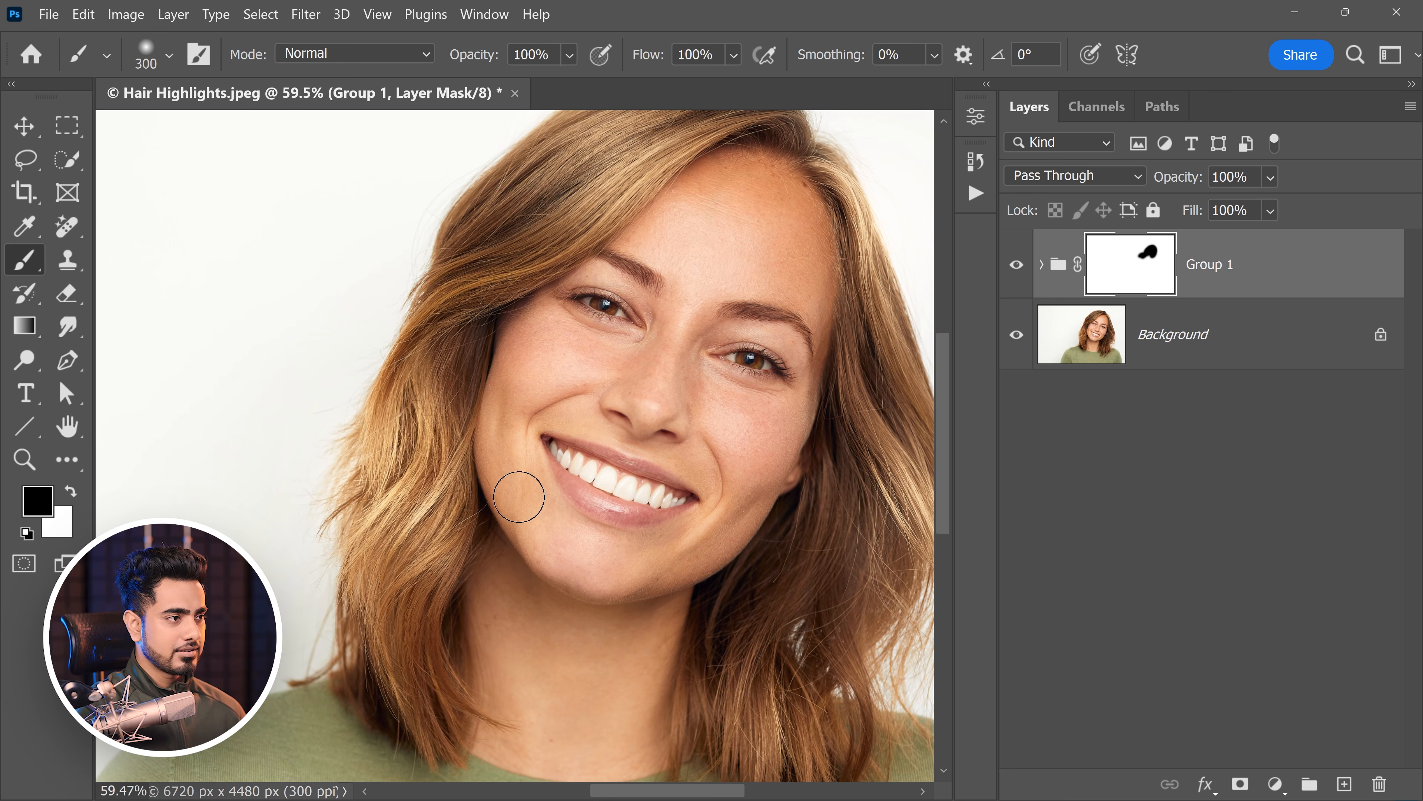
scroll(718, 280, down, 3)
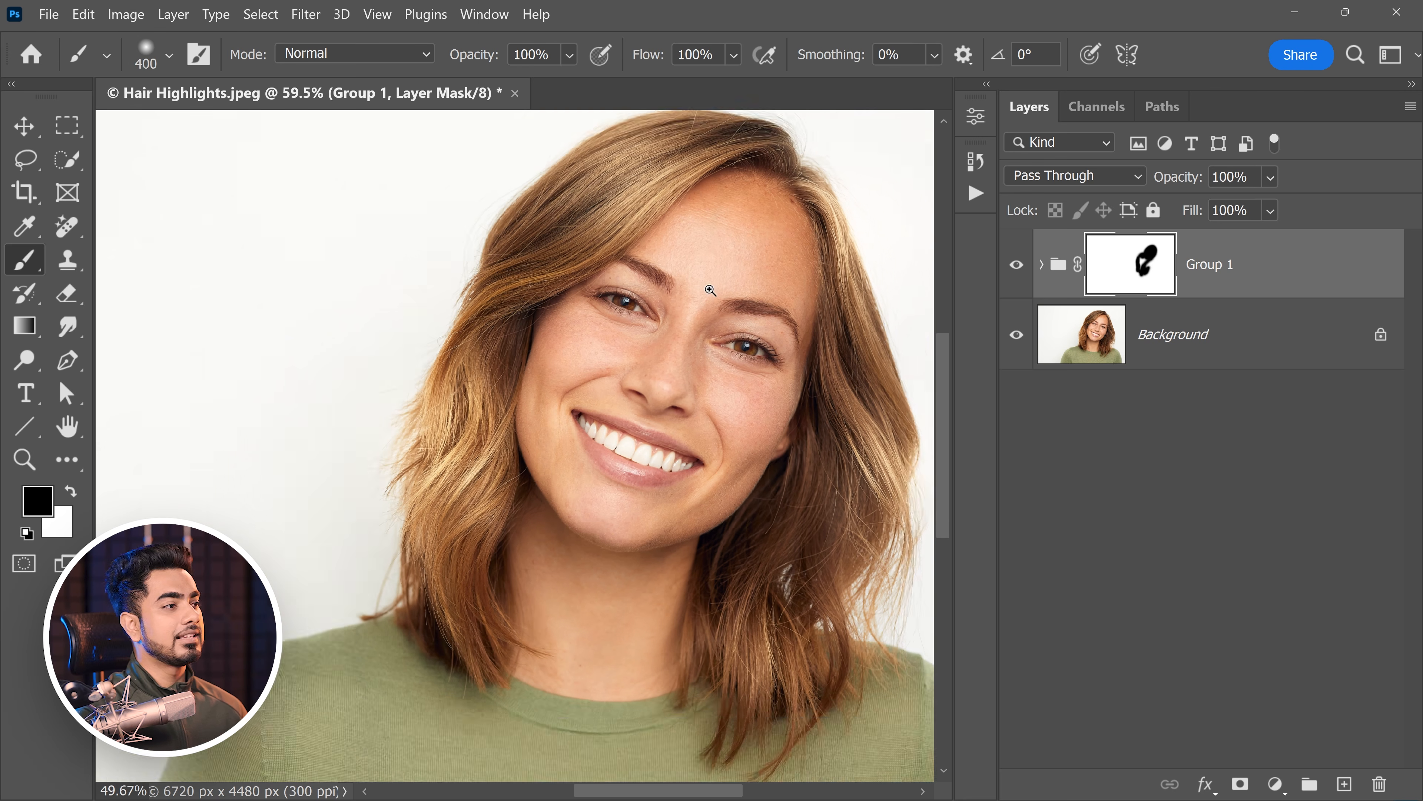
Compare the portrait with Group 1 hidden and shown, and reduce the group's opacity to 74%
click(1017, 270)
click(1016, 276)
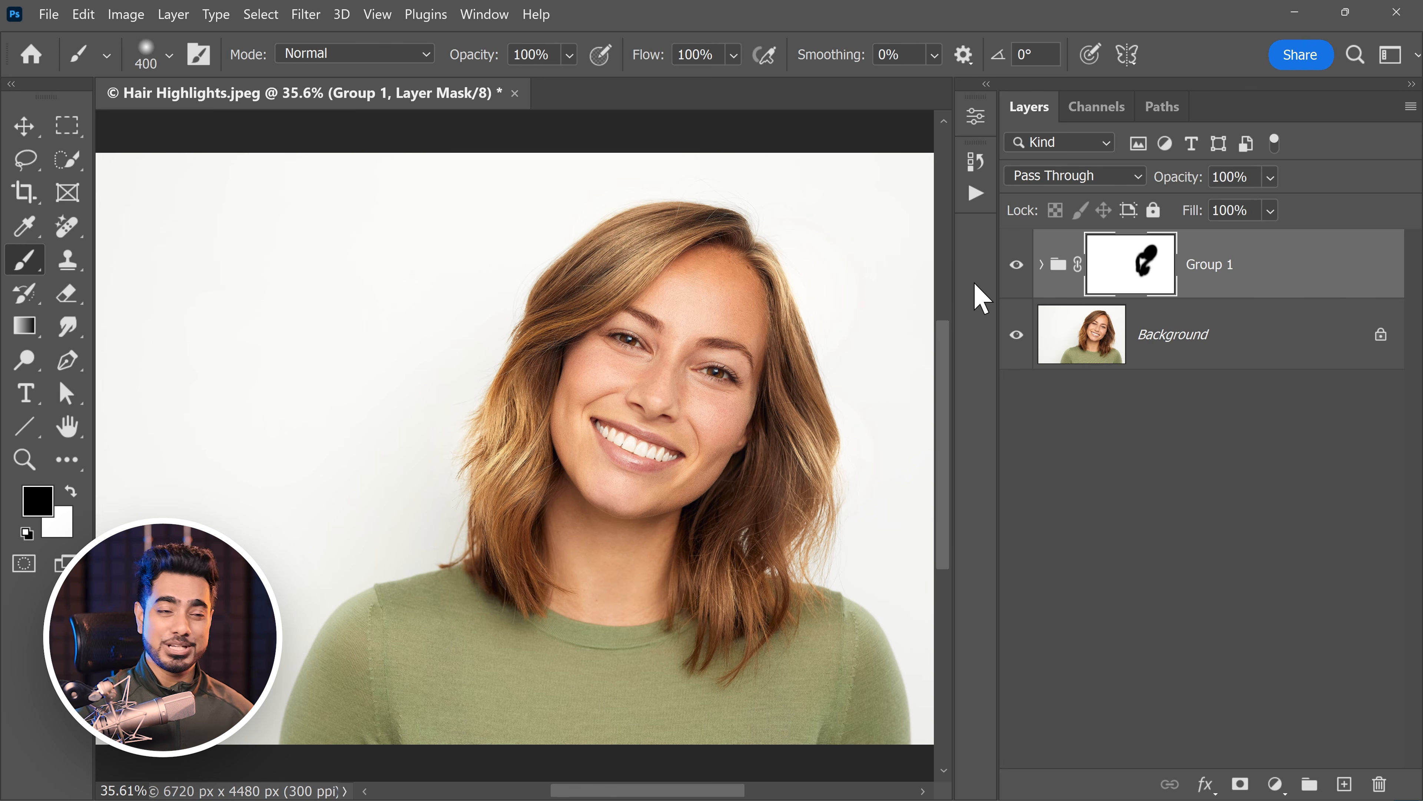
drag(1176, 183, 1166, 181)
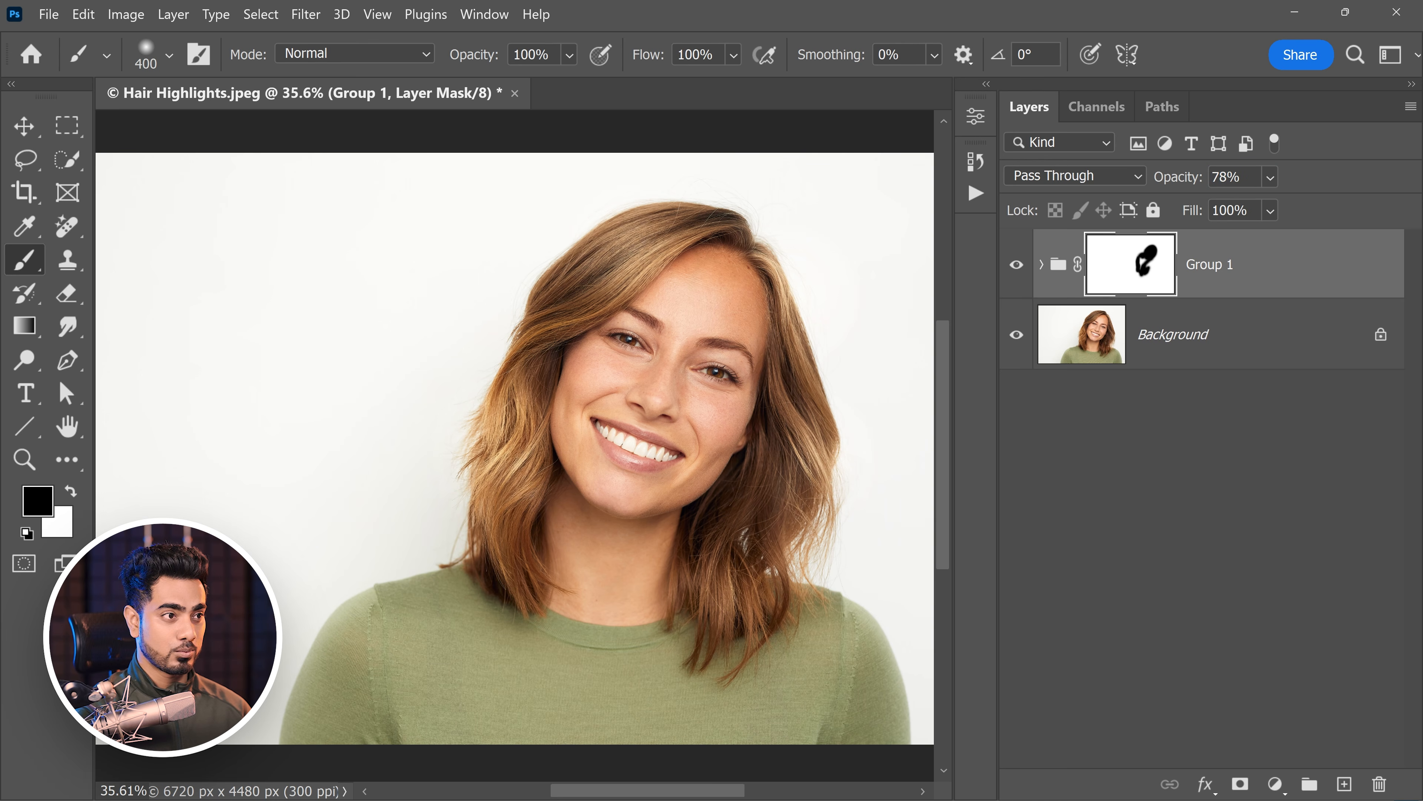
click(1171, 178)
text(74)
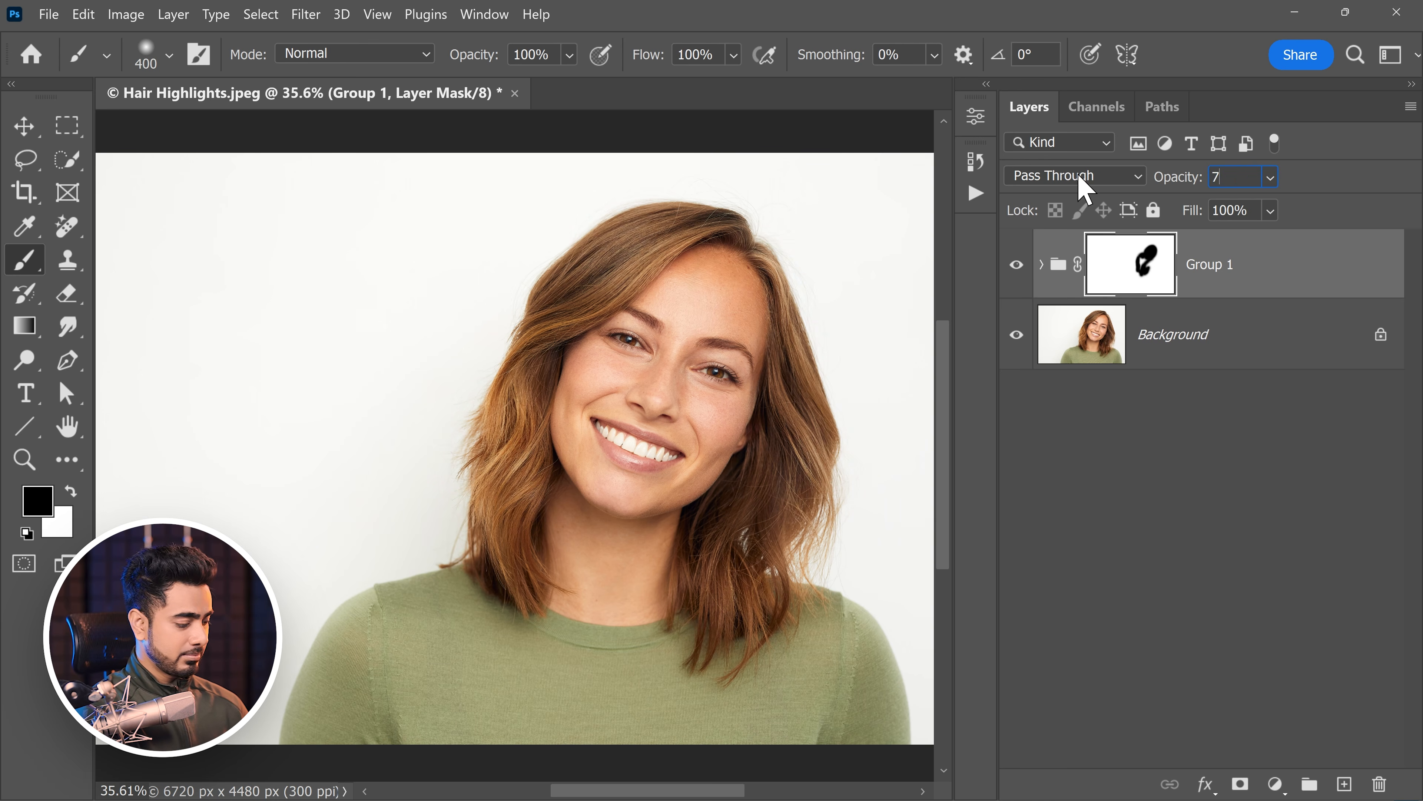
key(ctrl+0)
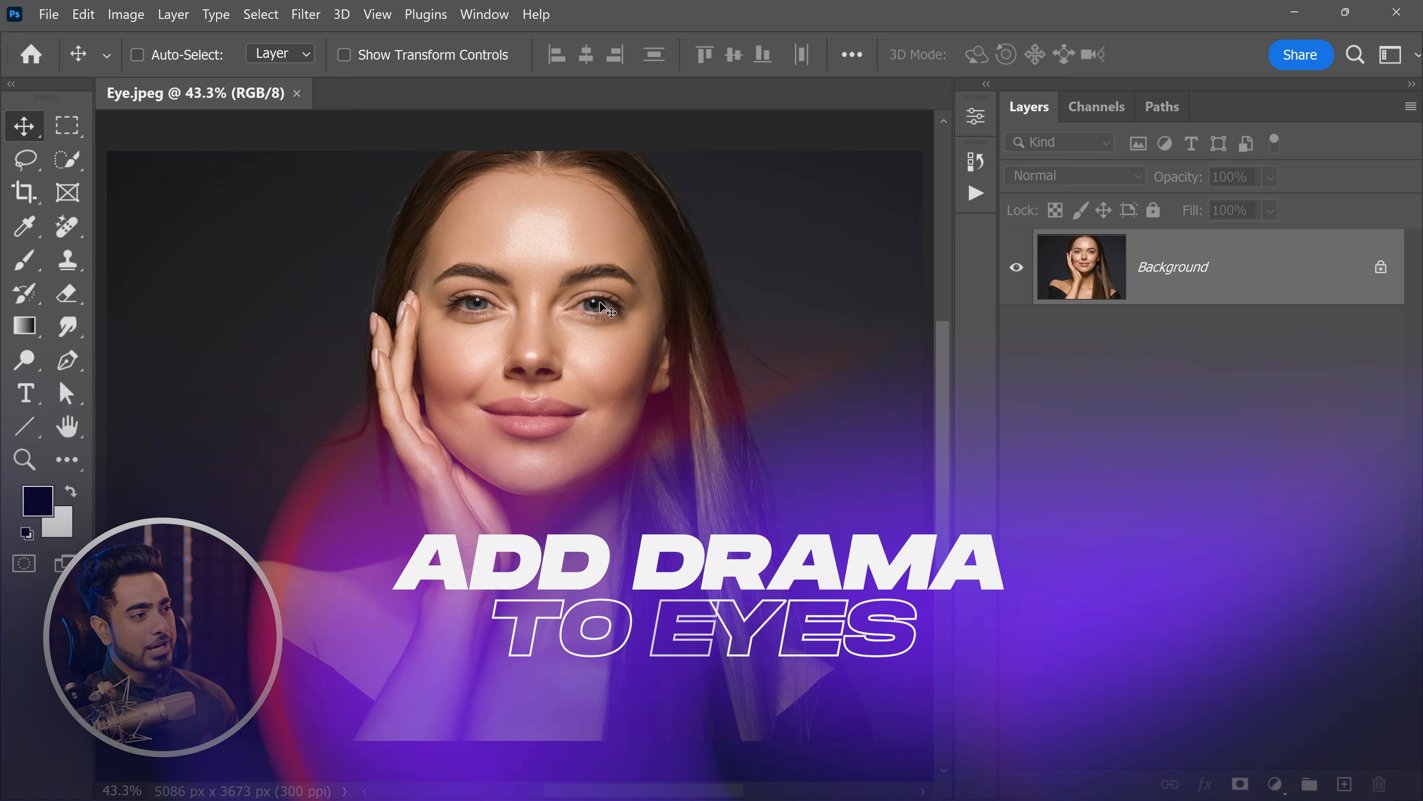
In Eye.jpeg, add a Curves adjustment layer and brighten the midtones with a point at input 103, output 198
click(632, 287)
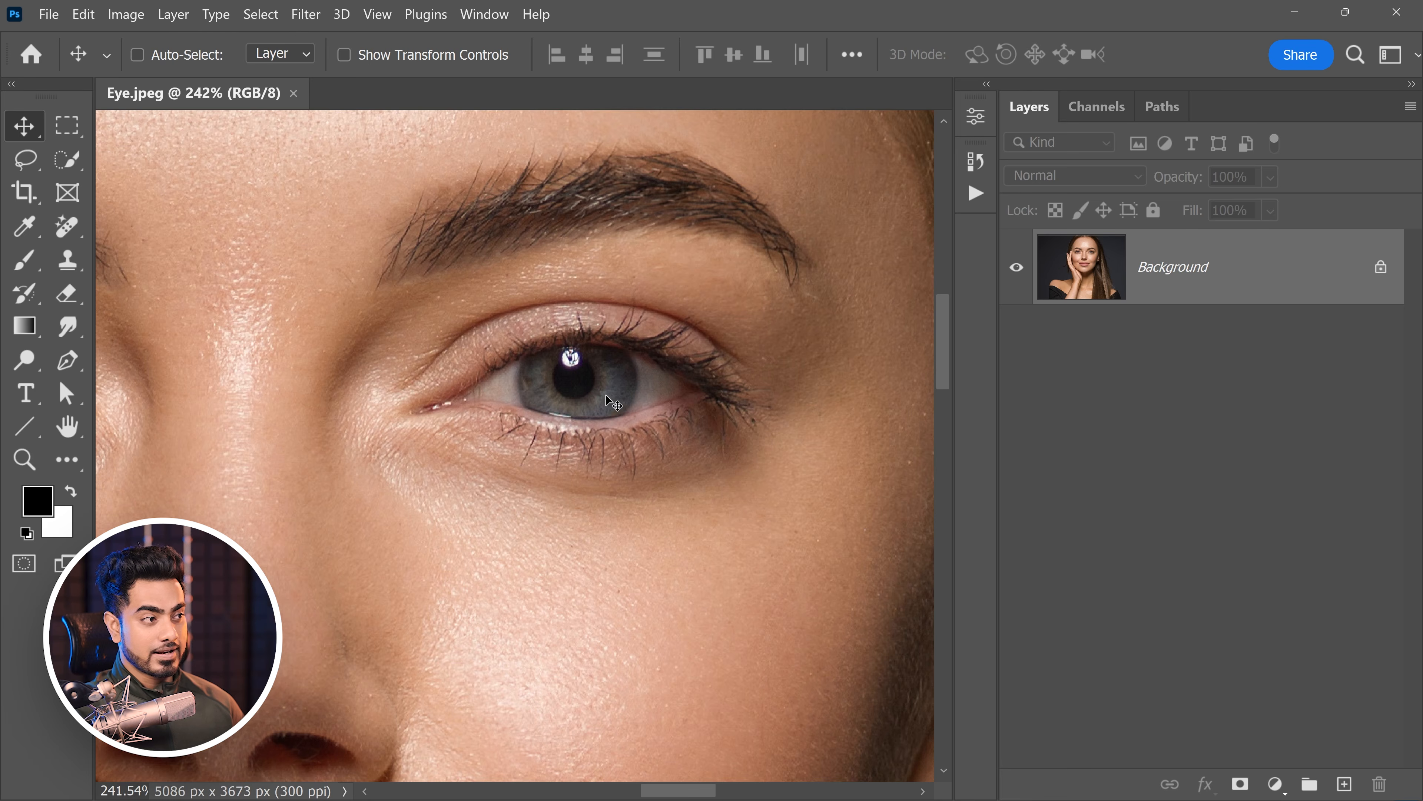
scroll(605, 408, up, 3)
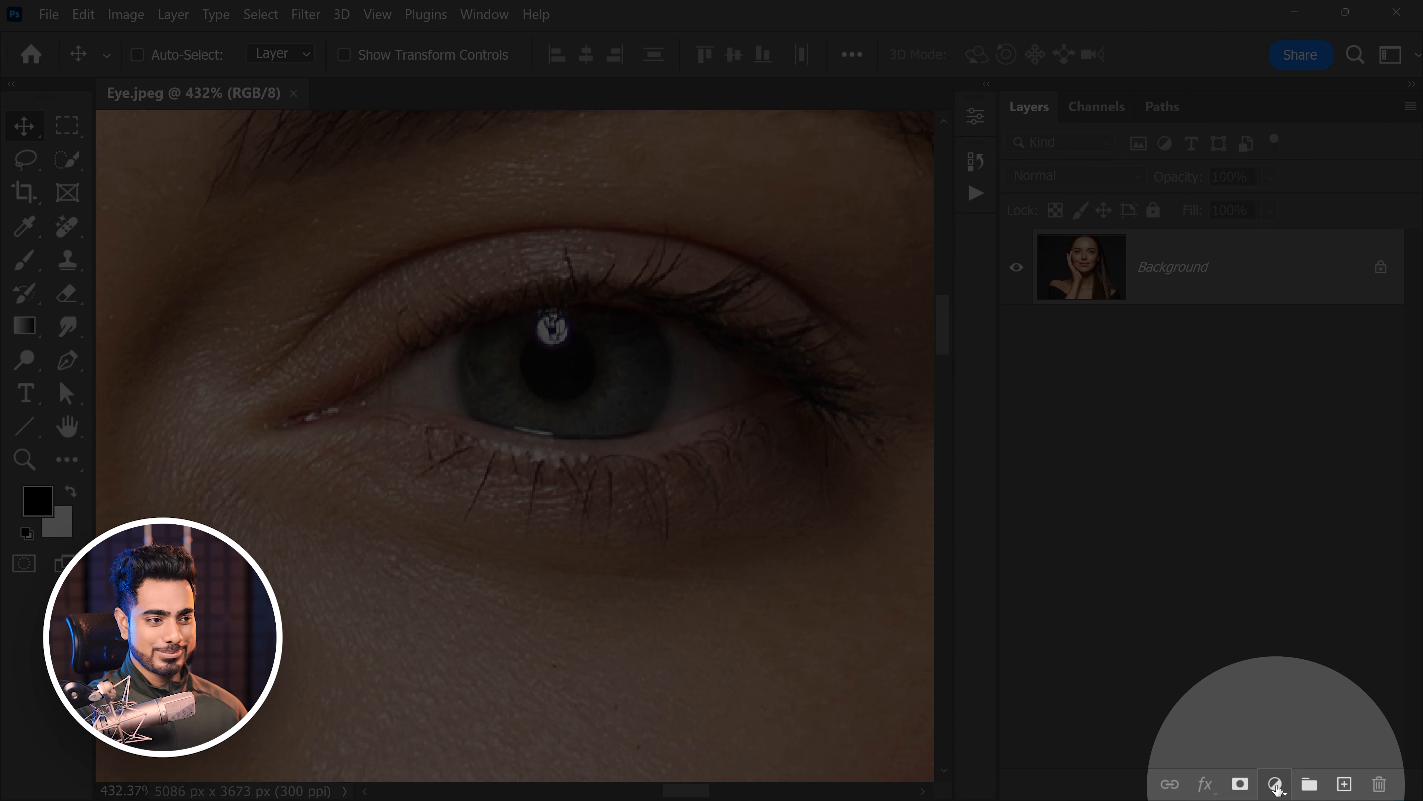
click(1274, 783)
click(1250, 503)
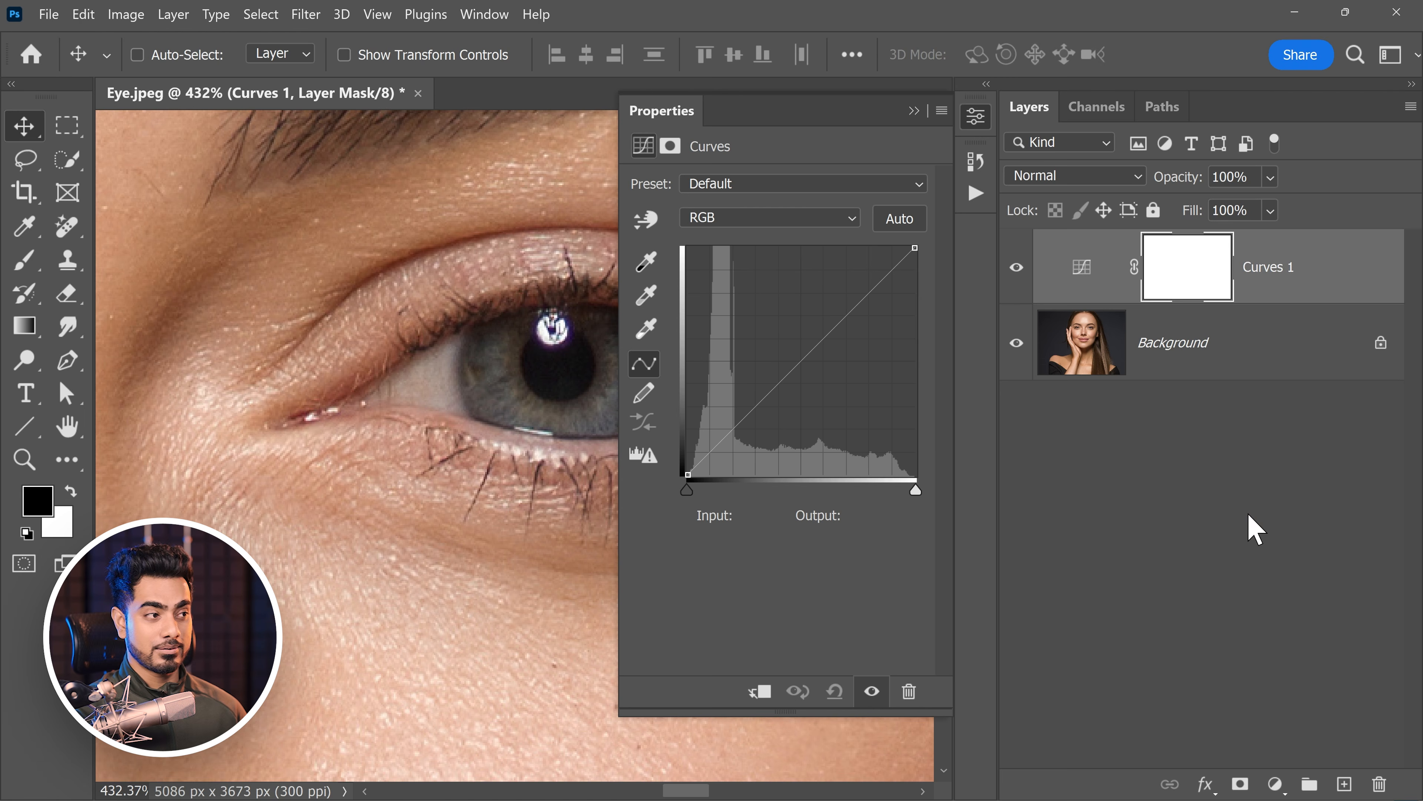
drag(586, 393, 441, 412)
drag(805, 346, 780, 299)
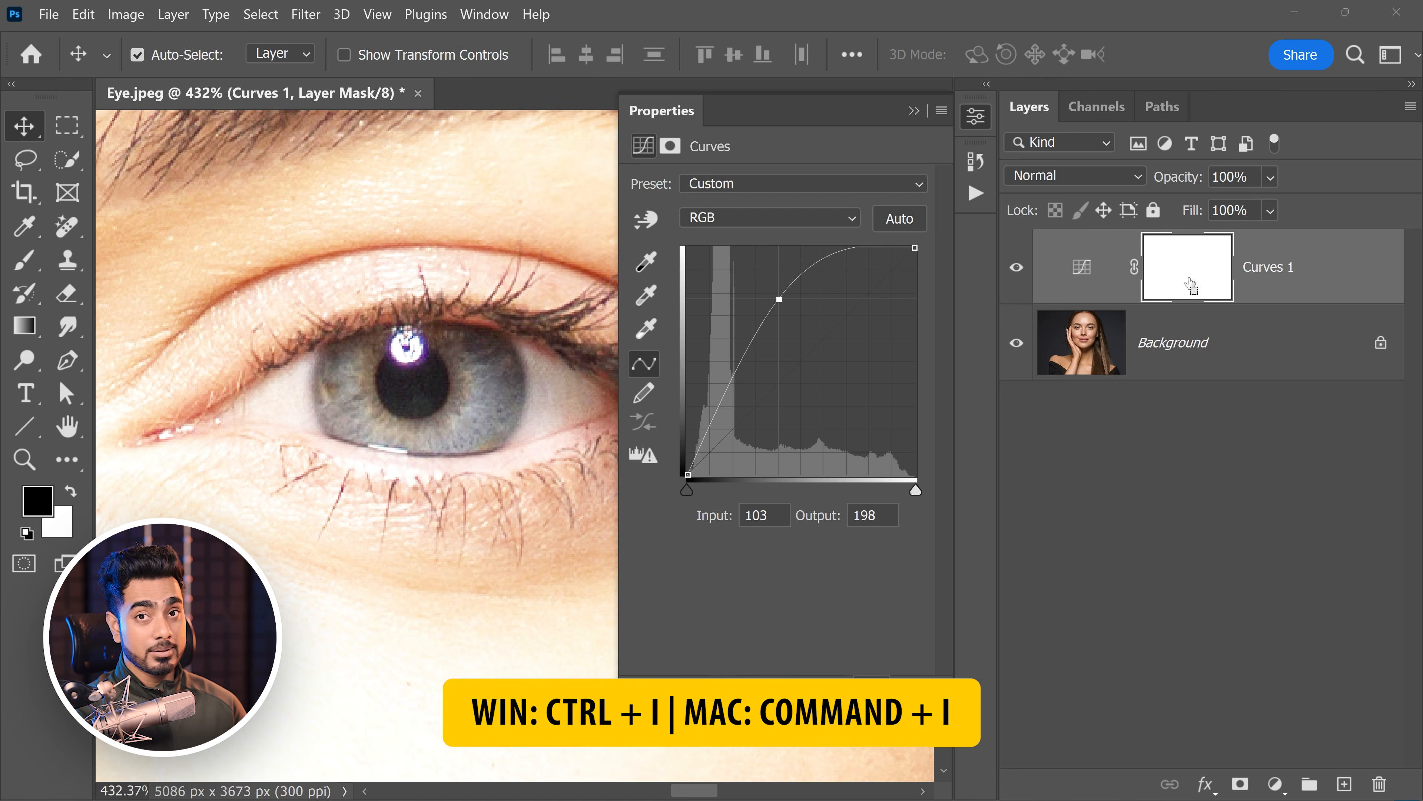
Invert the Curves 1 mask to black and paint white over the lower part of the iris with a 125 px brush
key(ctrl+i)
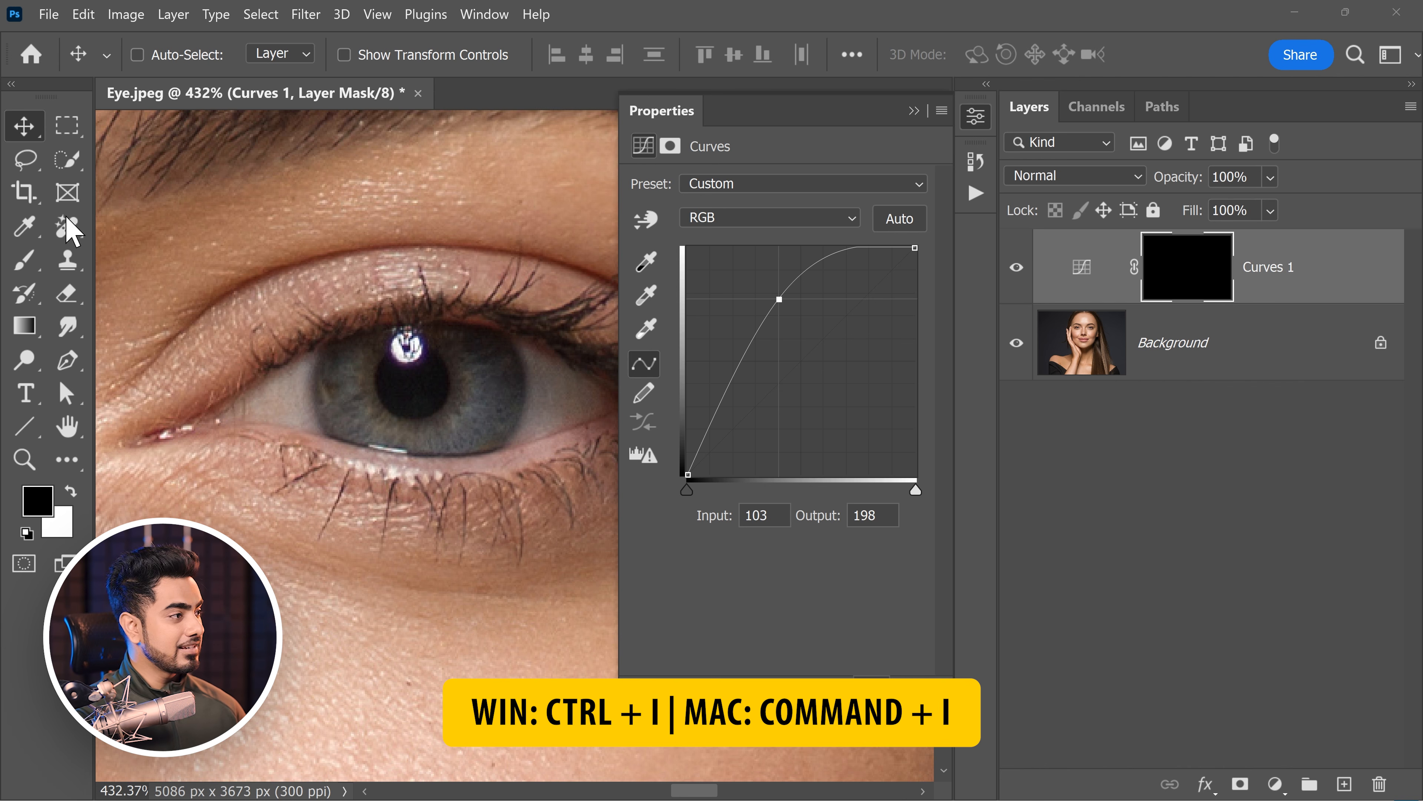
click(24, 260)
key(bracketleft)
key(bracketleft)
key(bracketleft)
key(bracketleft)
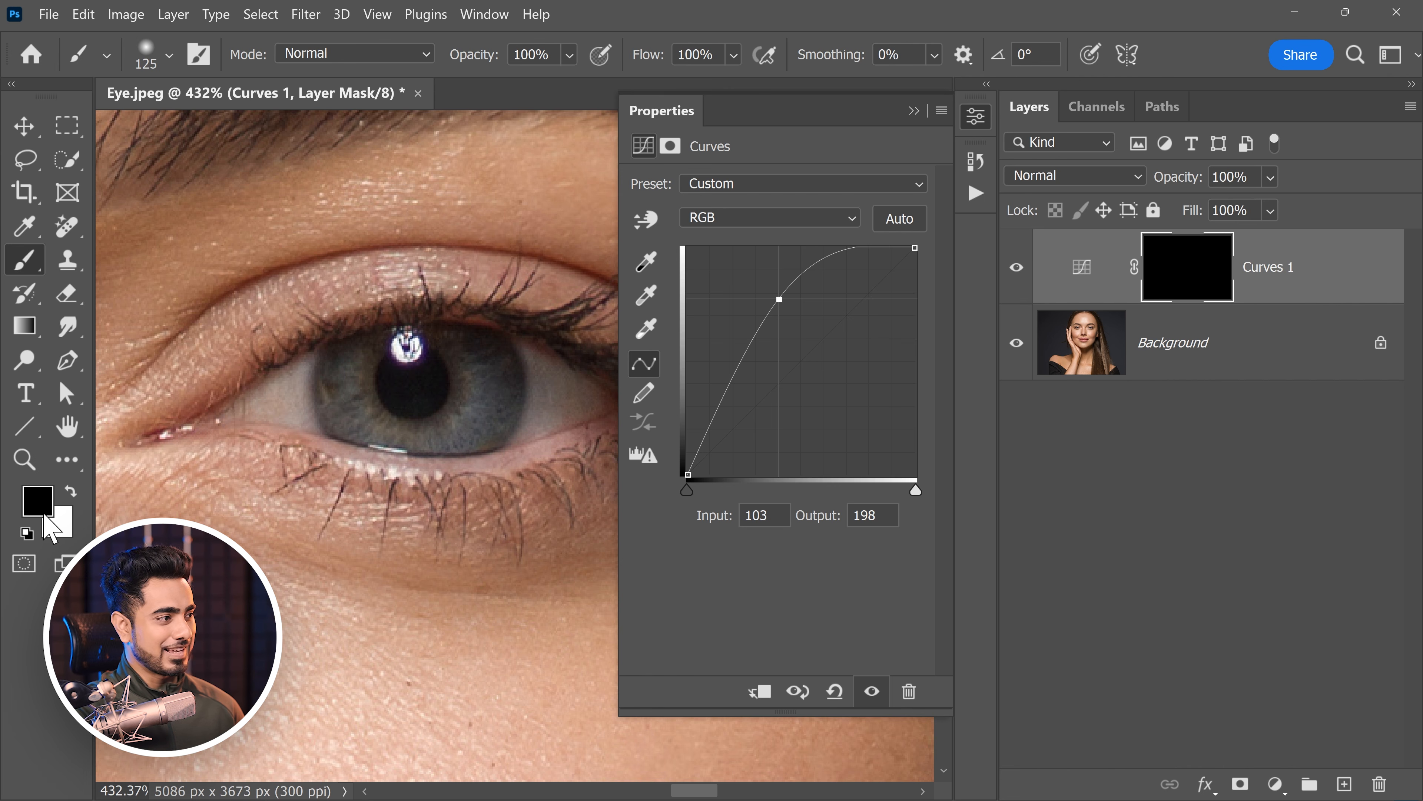
key(x)
click(423, 447)
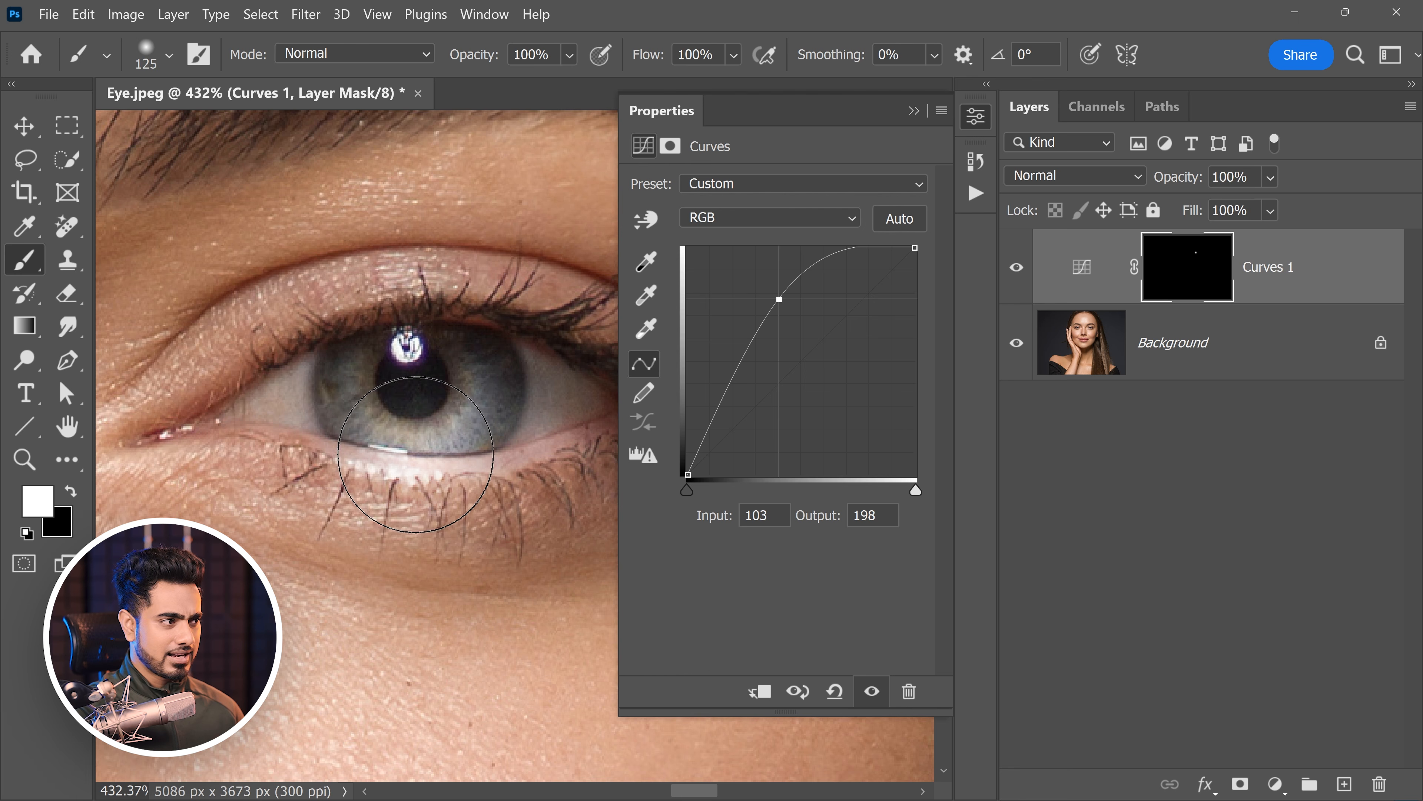
Paint black on the Curves 1 mask with a small 25–45 px brush to remove the brightening spilled onto the lower eyelid
key(bracketleft)
key(bracketleft)
key(bracketleft)
key(bracketleft)
key(bracketleft)
key(bracketleft)
key(bracketleft)
key(bracketleft)
key(bracketleft)
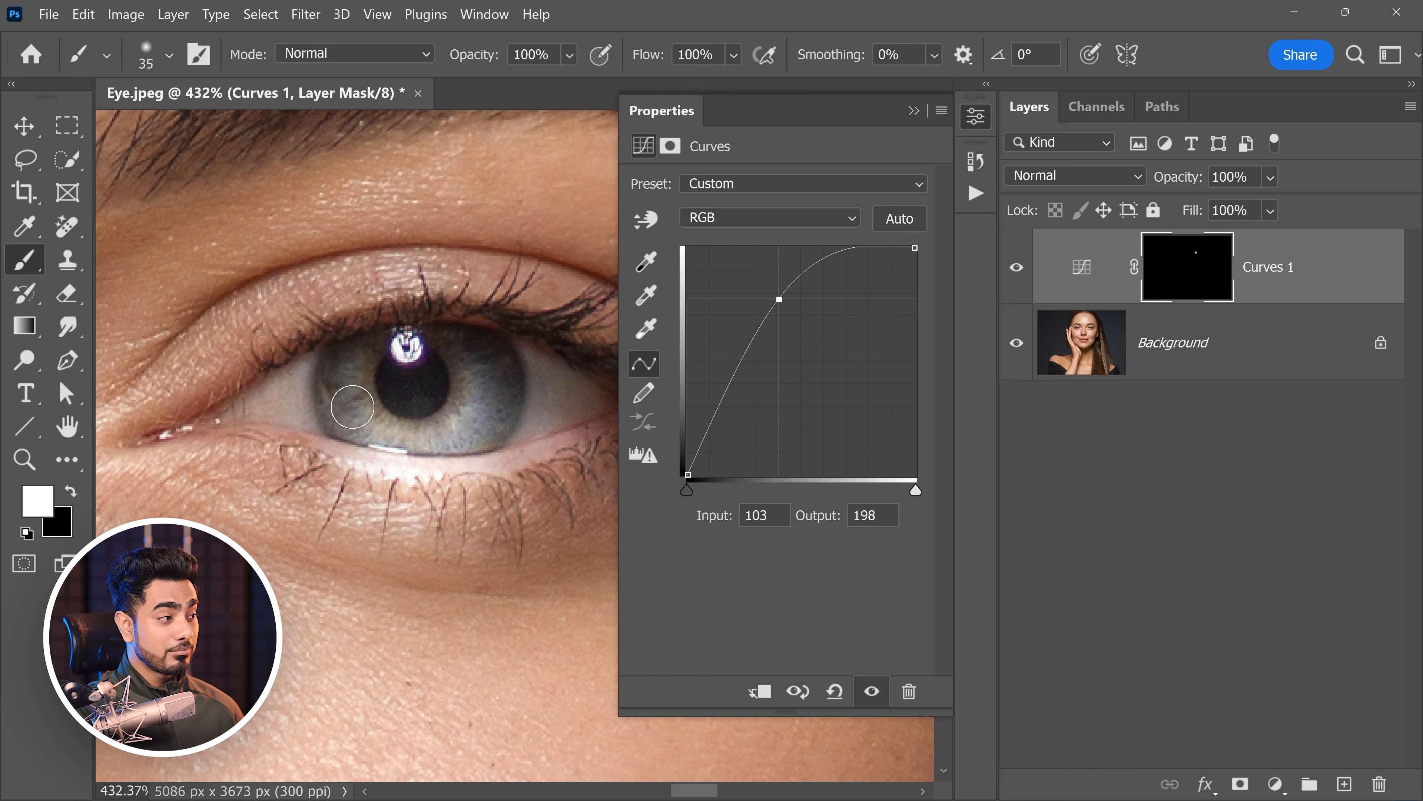
key(x)
key(bracketleft)
key(bracketleft)
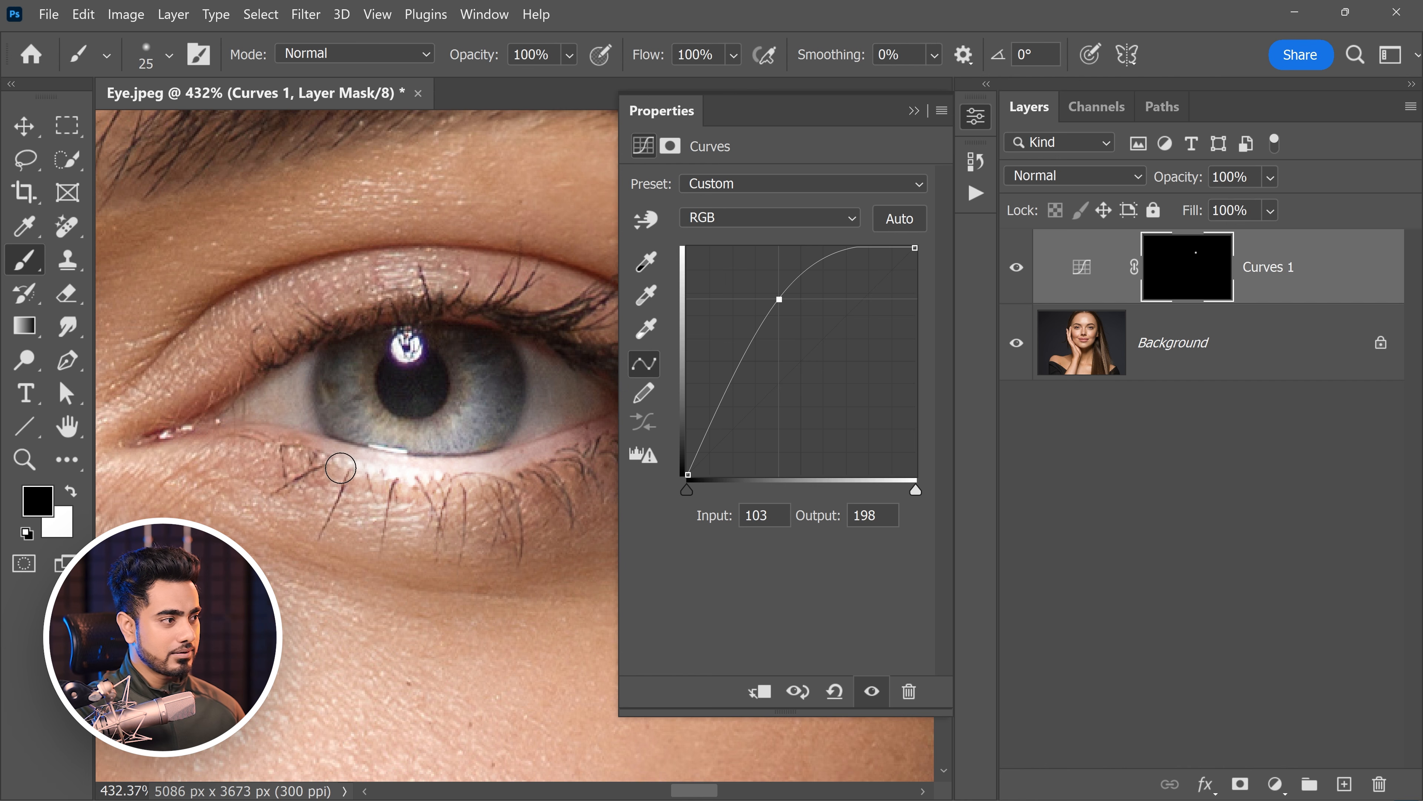
key(bracketright)
key(bracketright)
key(bracketright)
key(bracketright)
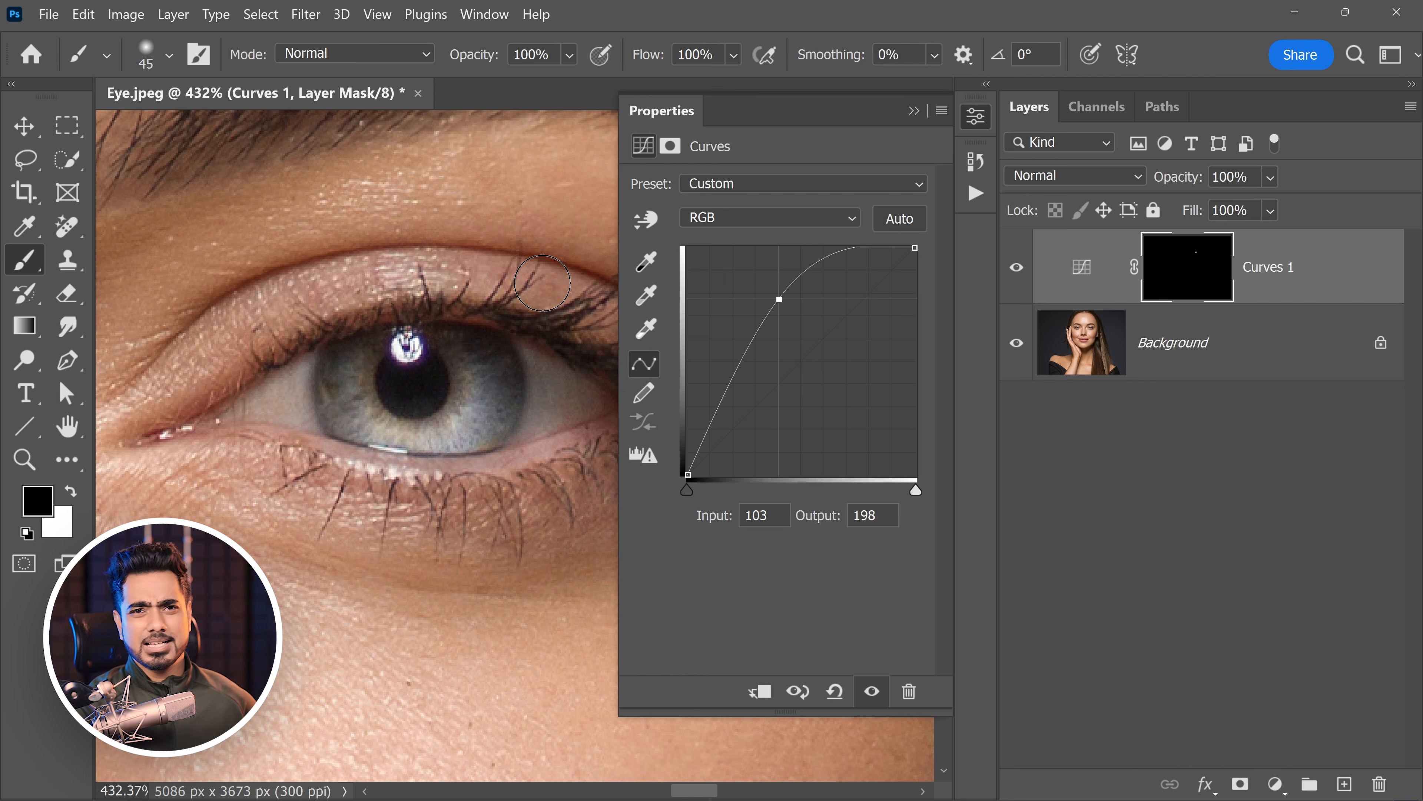
drag(459, 439, 466, 439)
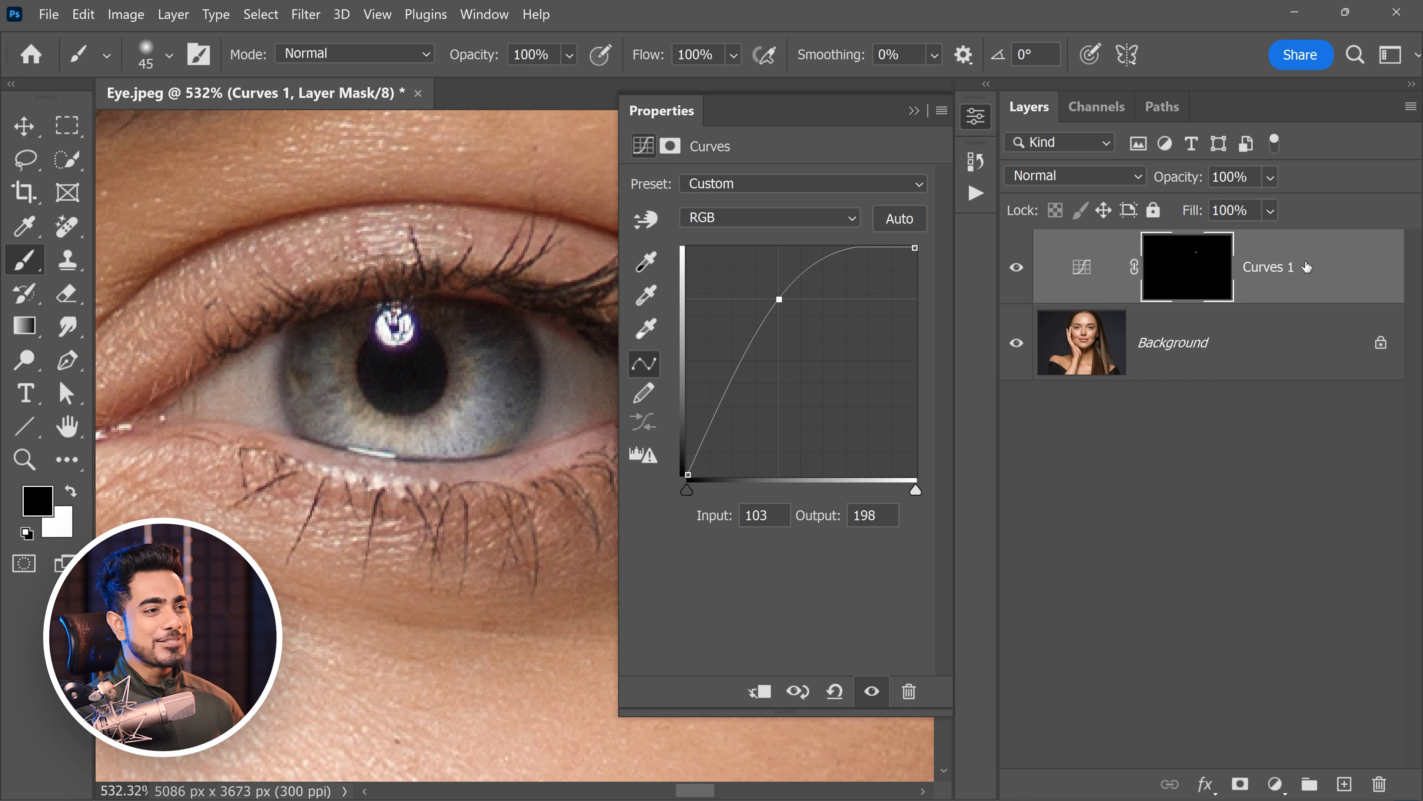
In the blending options of Curves 1, split the Underlying Layer's black slider to 42 / 140 and apply
double_click(1295, 288)
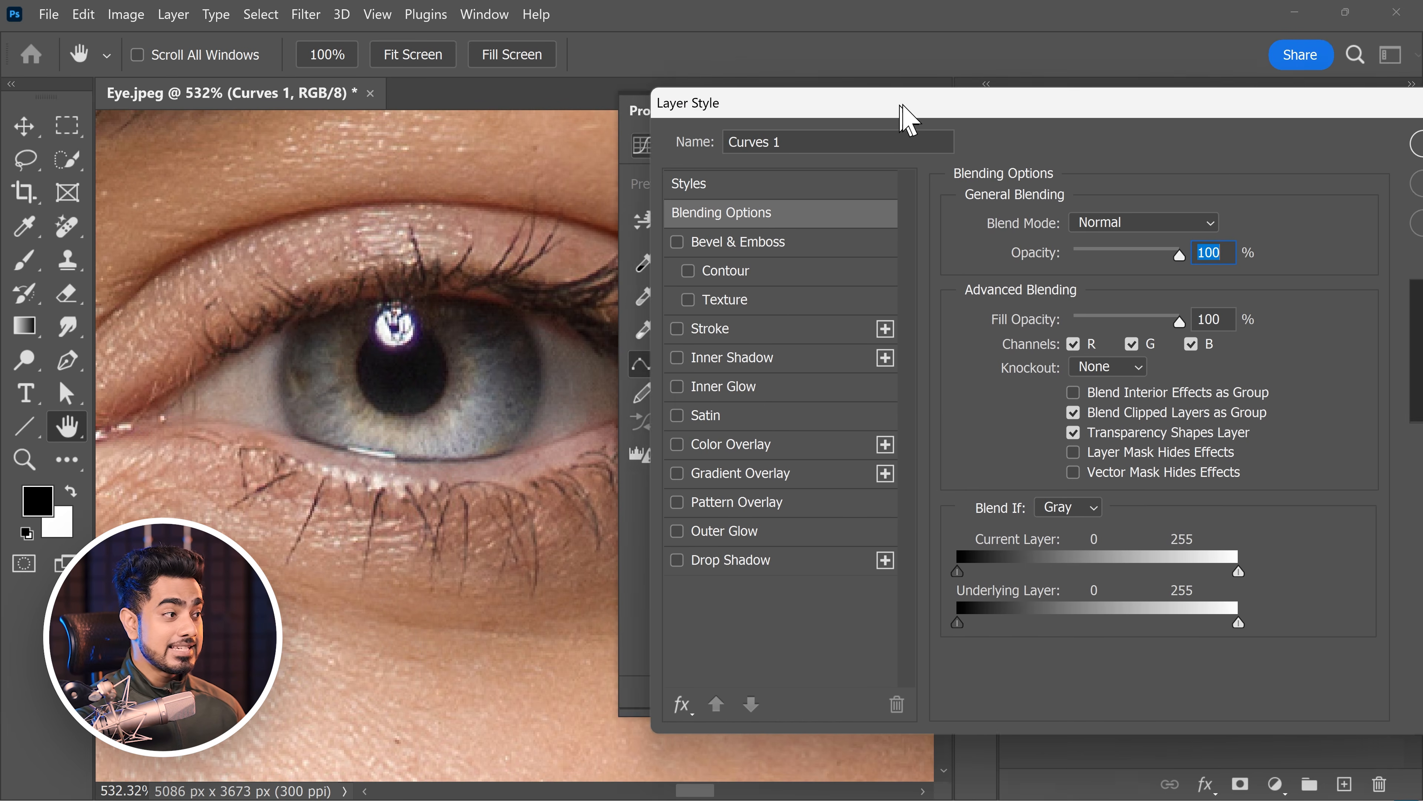
drag(902, 106, 918, 103)
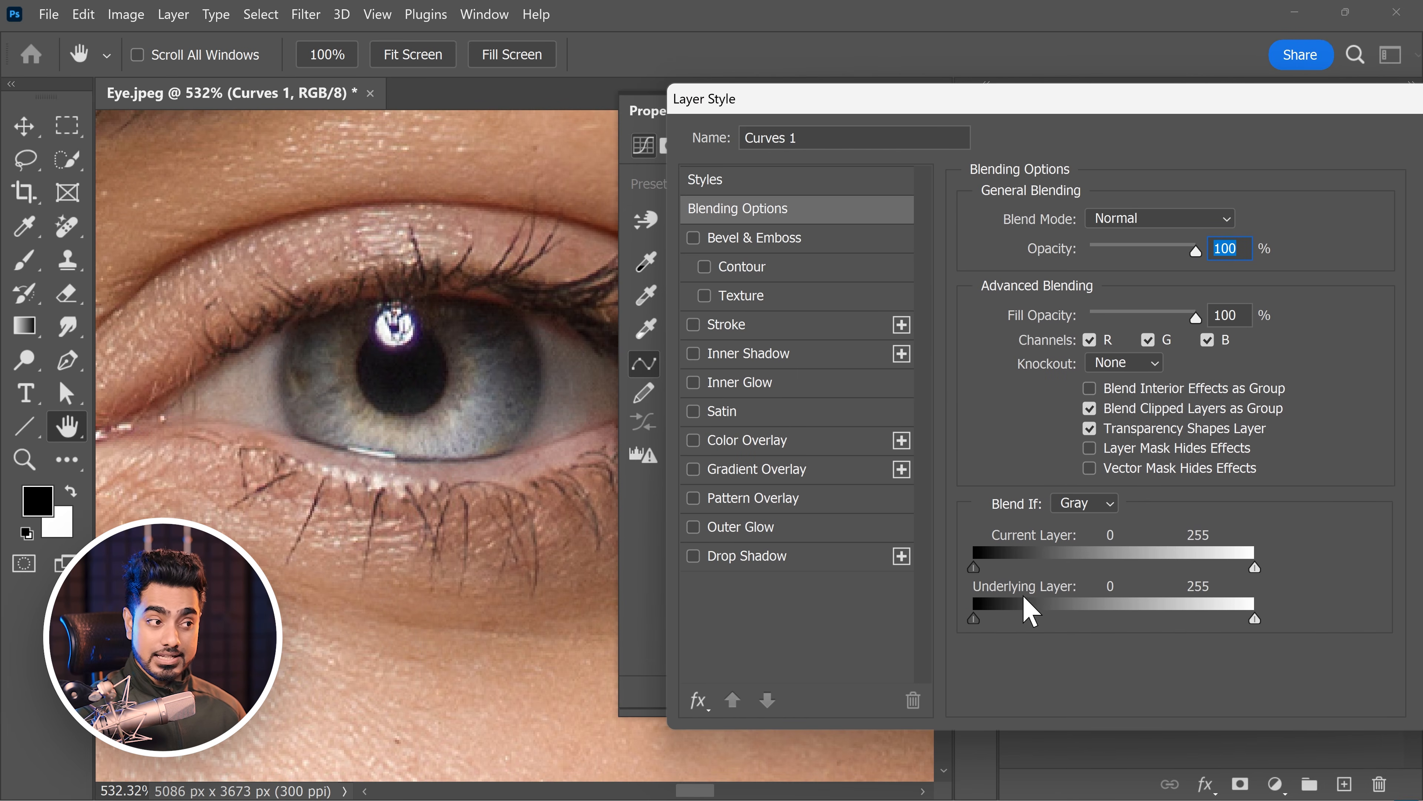
drag(976, 622, 1119, 616)
key(alt)
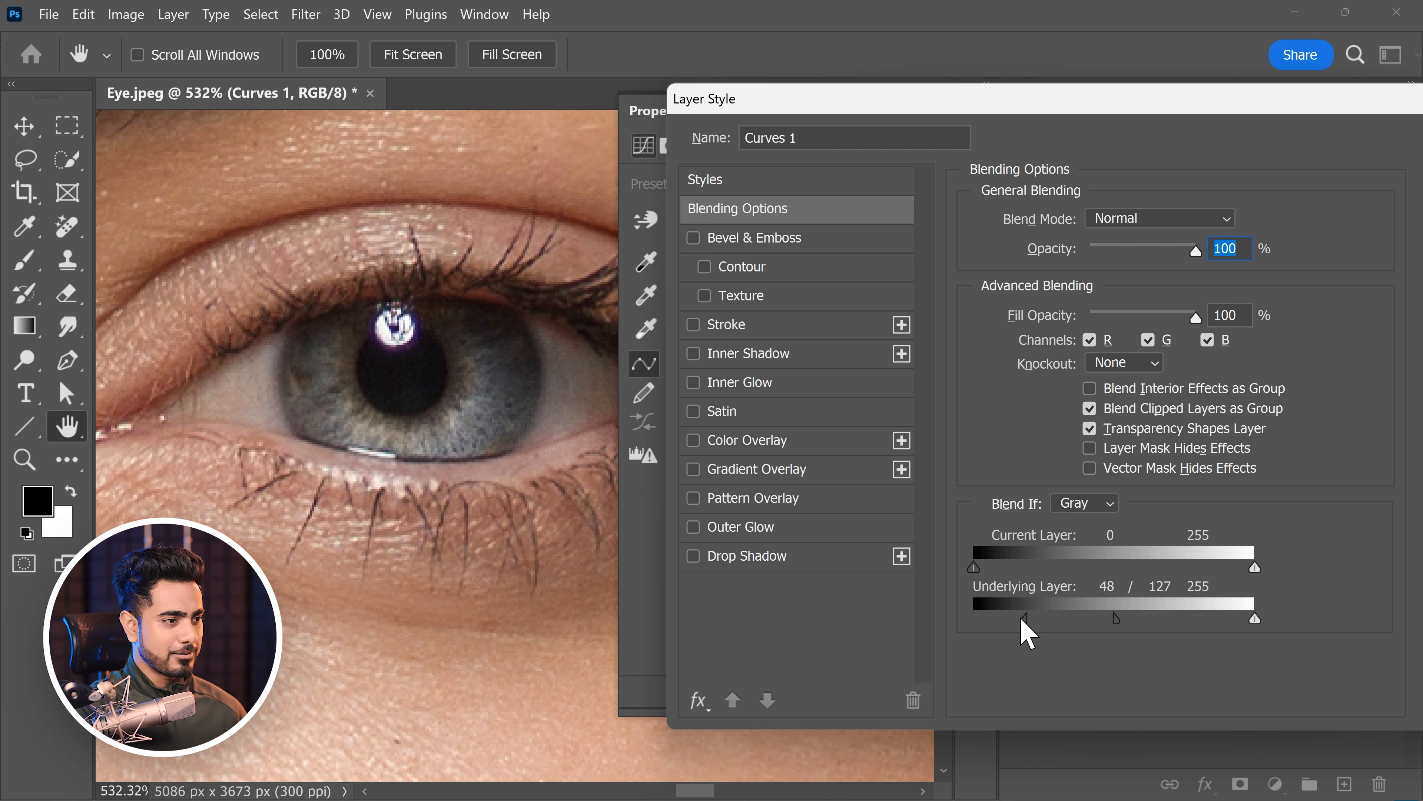
drag(1118, 617, 1127, 617)
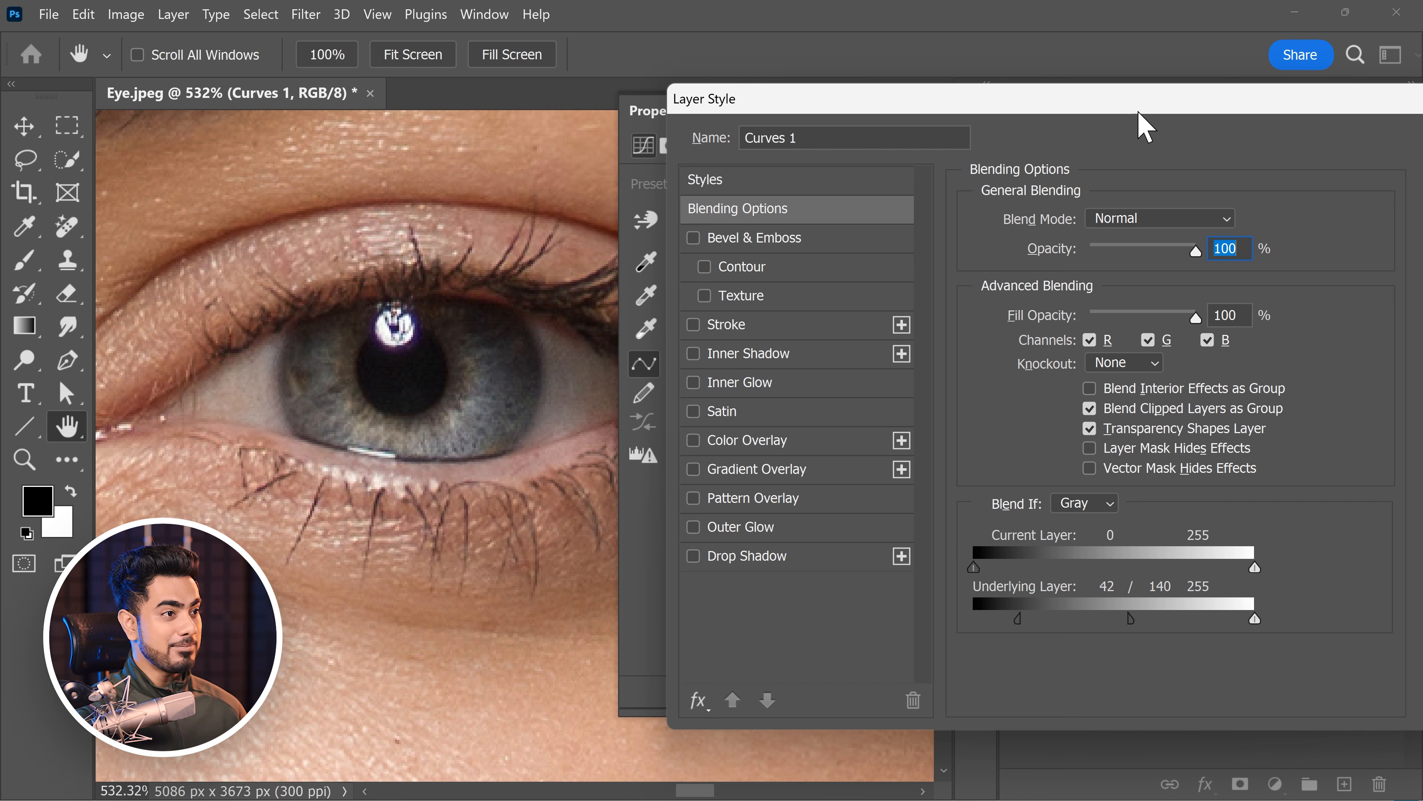
drag(1140, 104, 869, 136)
click(1239, 181)
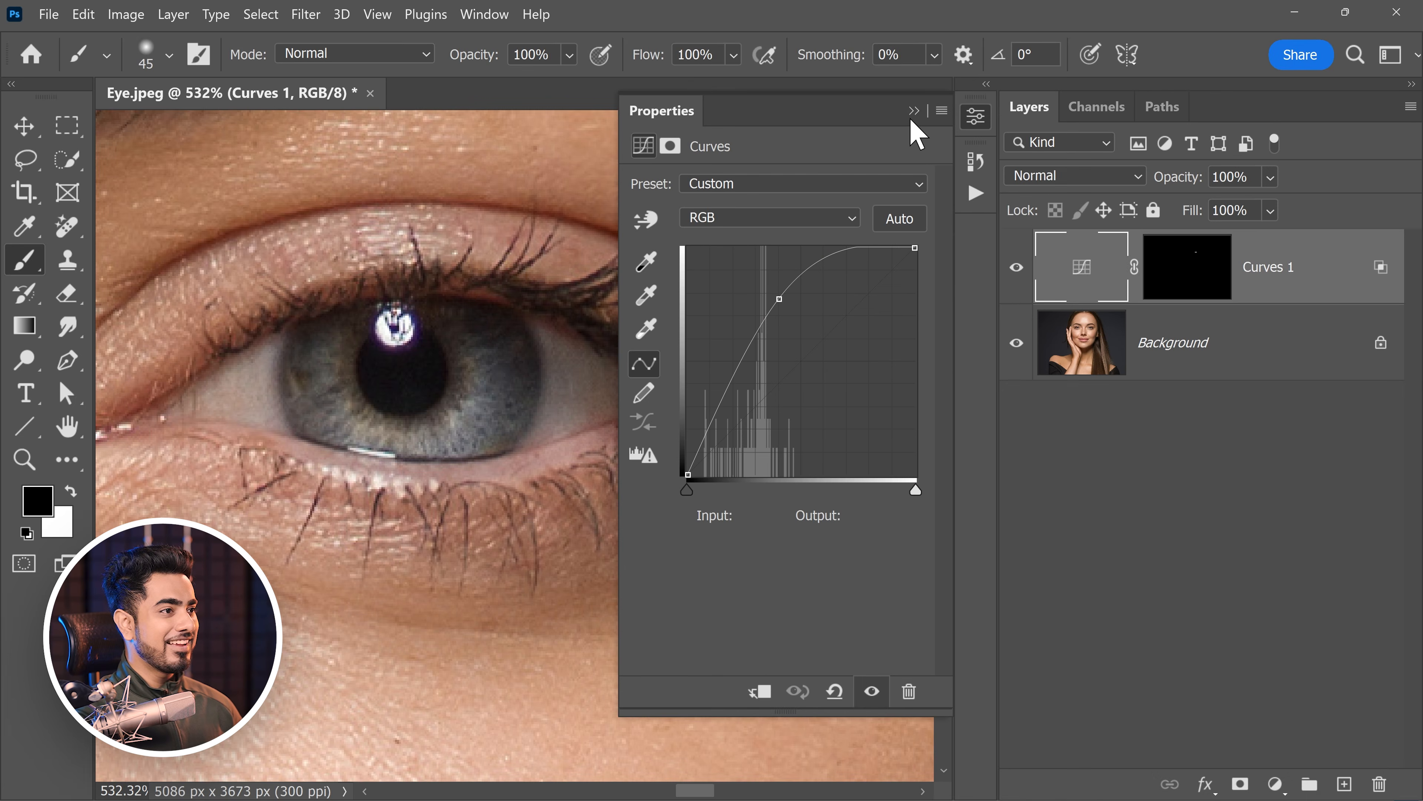
Compare the brightened eye with Curves 1 hidden and shown, and view both eyes together
click(914, 111)
scroll(595, 312, down, 1)
scroll(596, 312, down, 2)
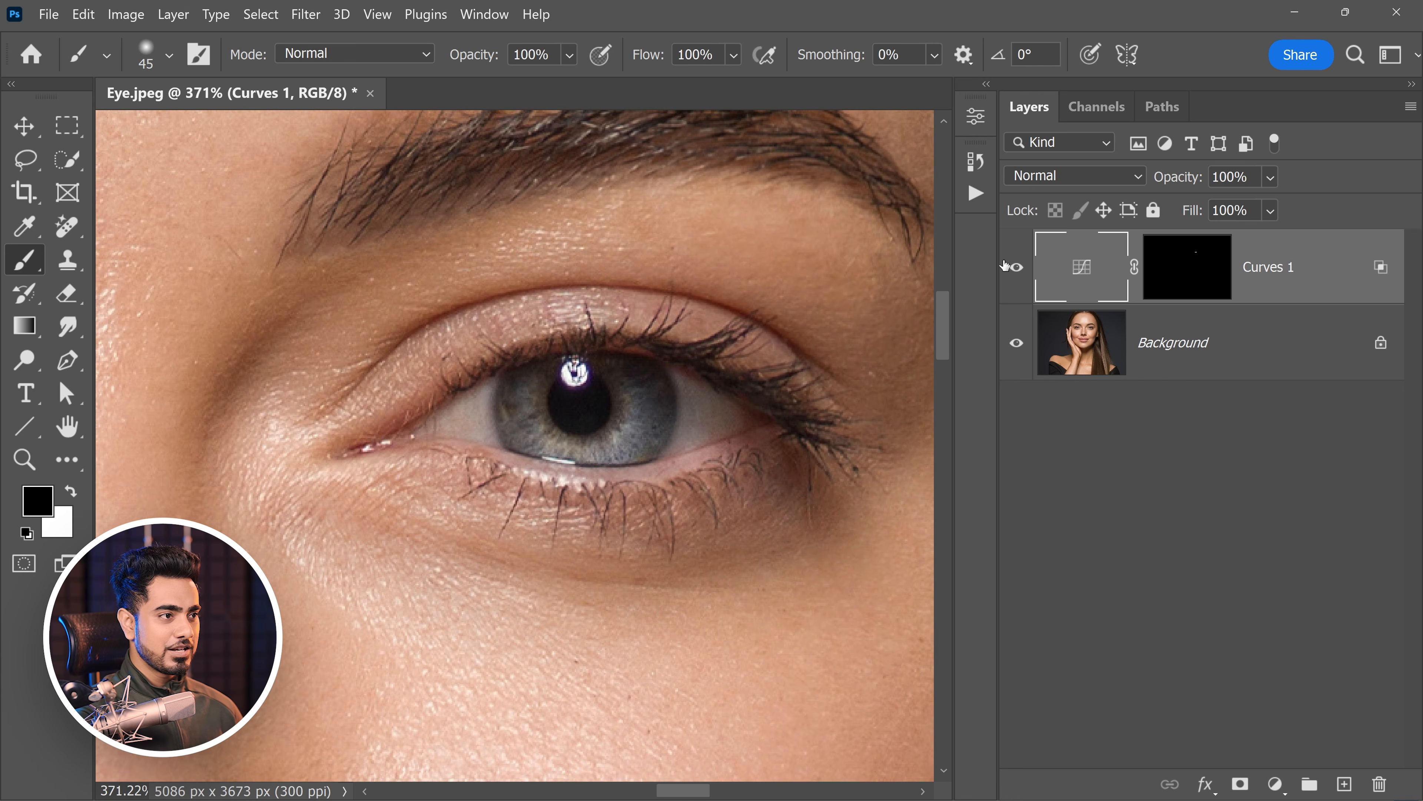
click(1015, 270)
click(1016, 269)
drag(610, 350, 622, 407)
drag(771, 353, 840, 364)
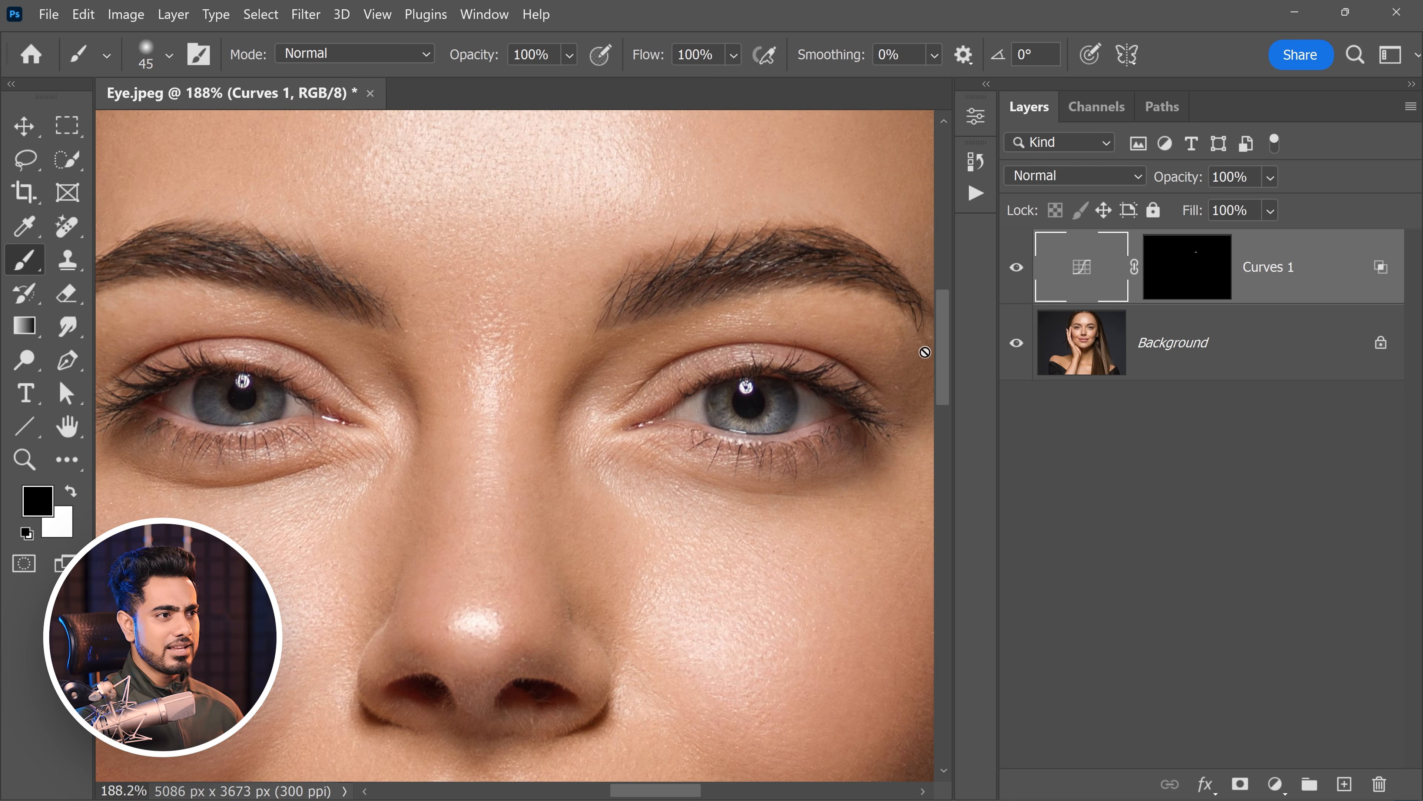
Duplicate Curves 1 with its mask moved onto the other eye's iris, and compare the result with the original Background
click(1182, 273)
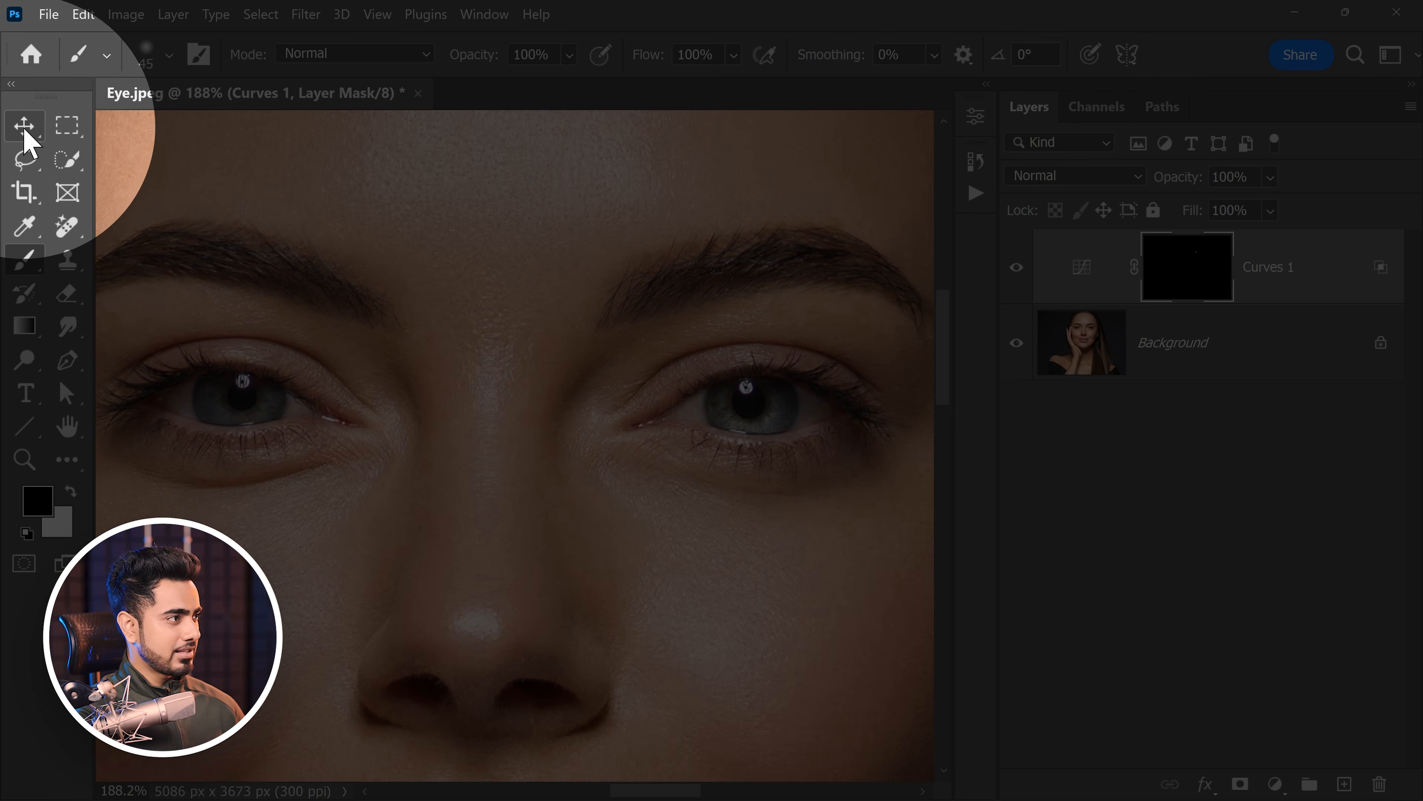
click(25, 128)
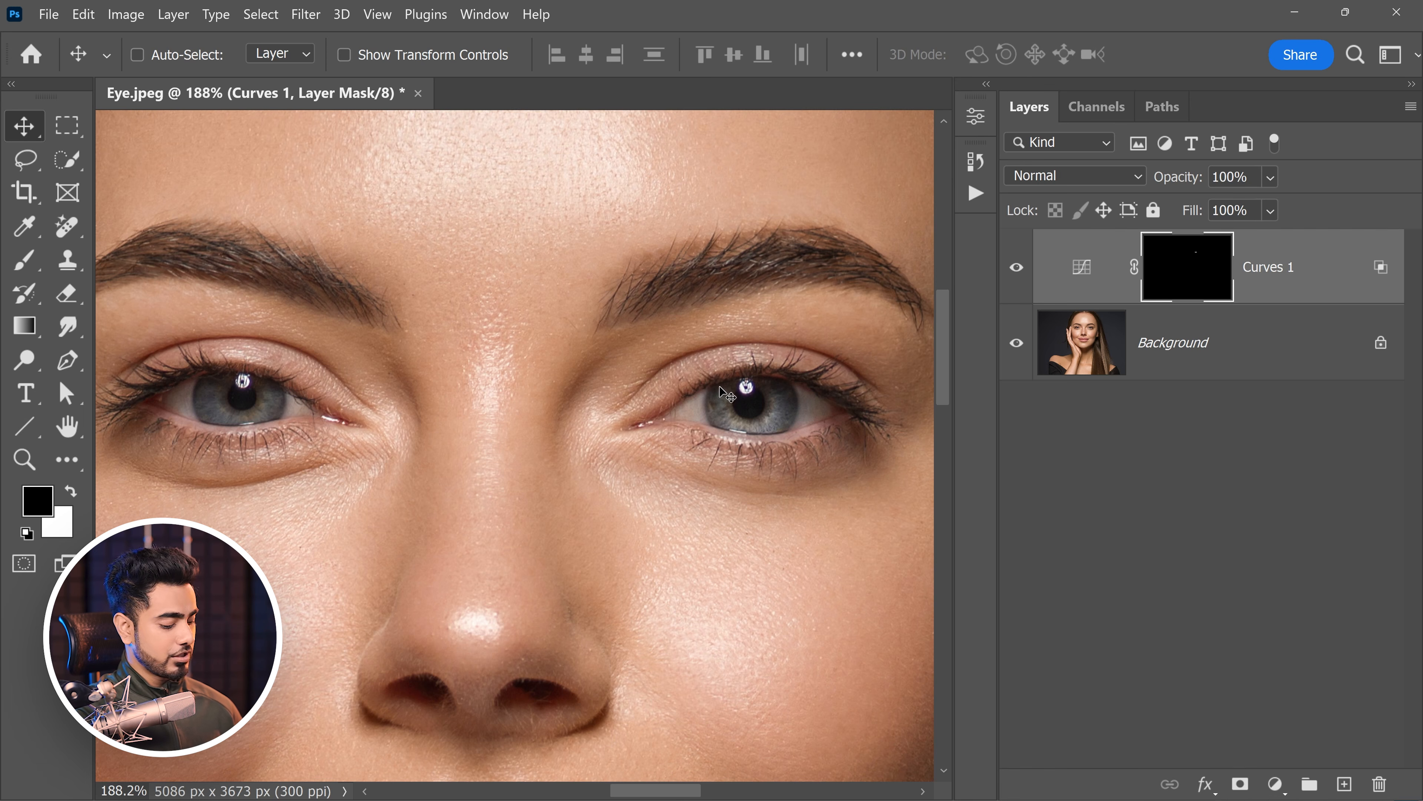
drag(742, 425, 240, 427)
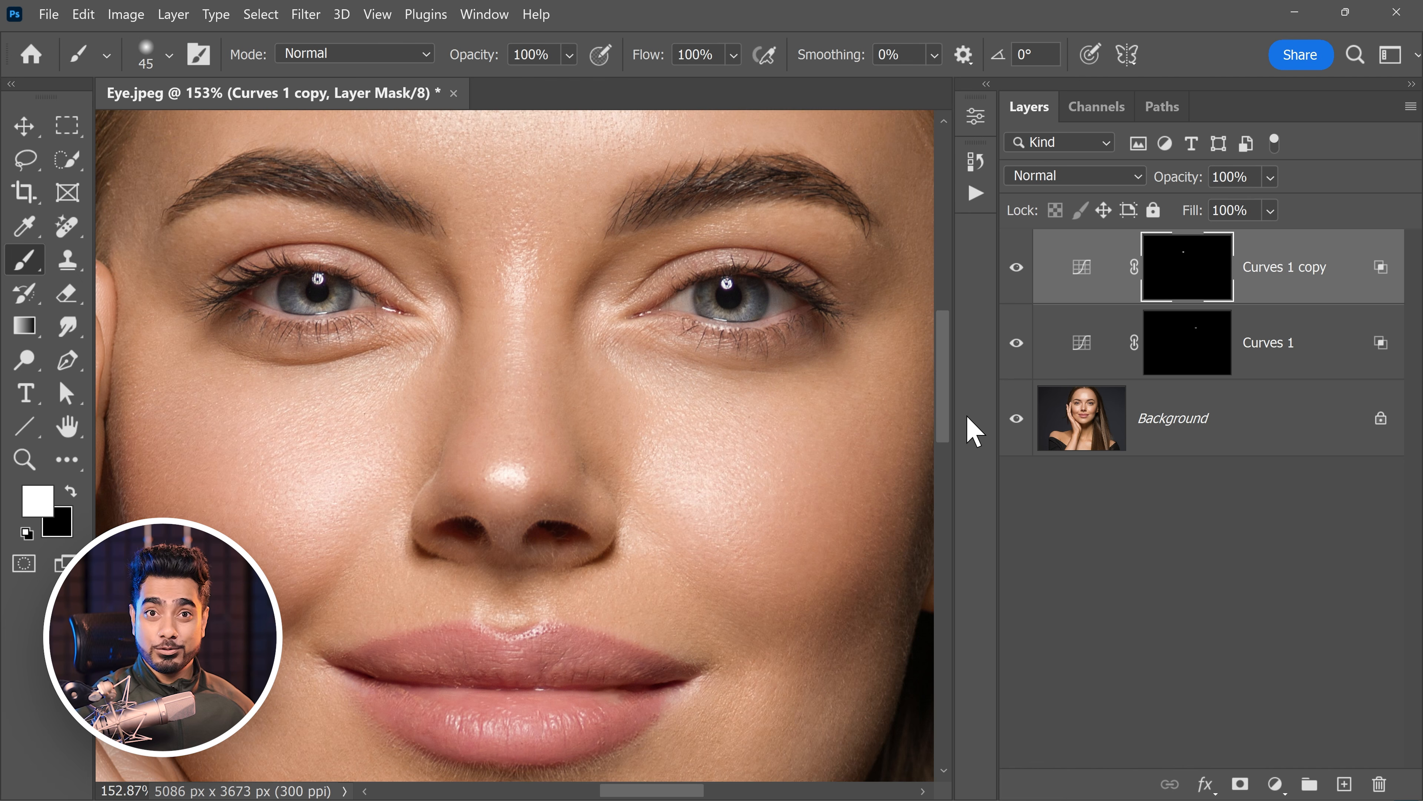
alt+click(1017, 425)
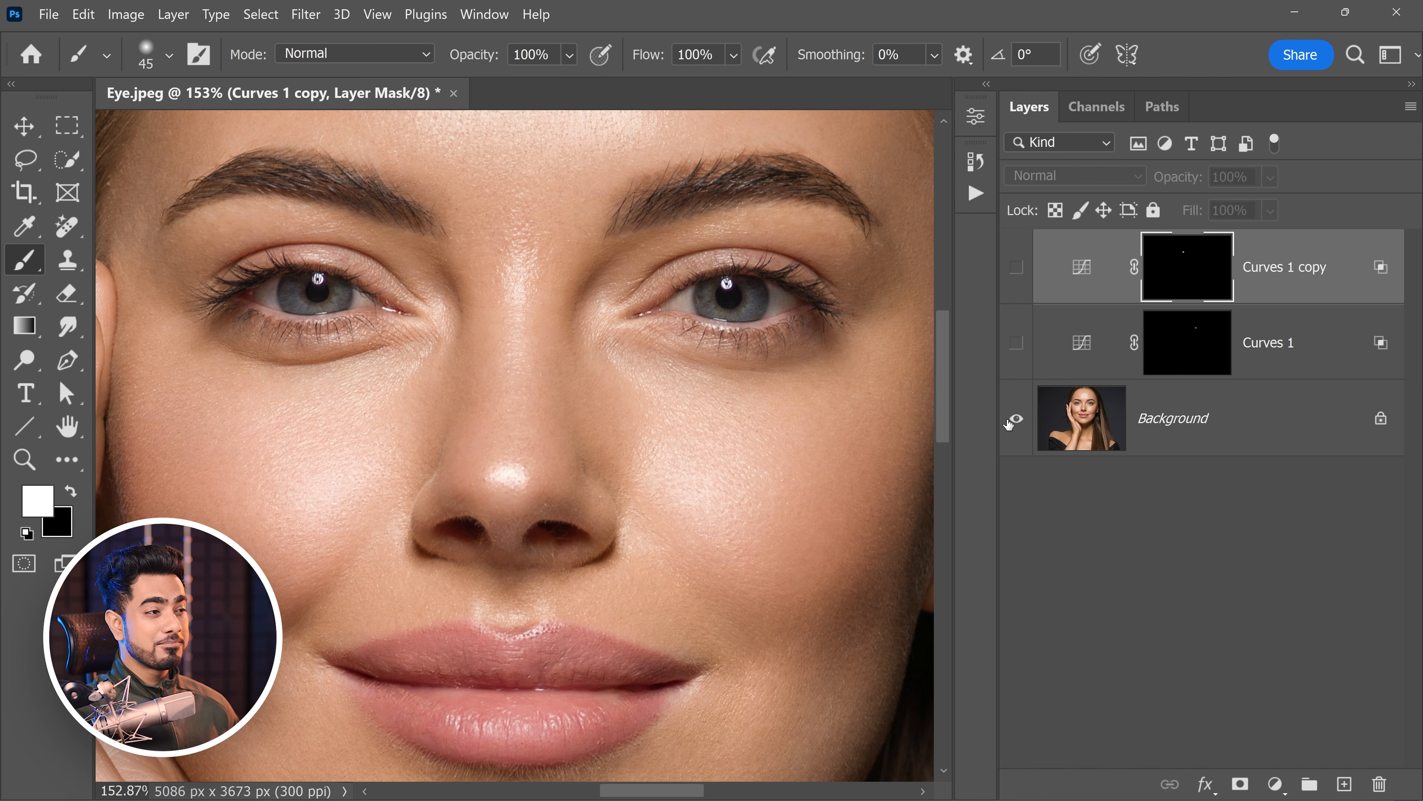
alt+click(1012, 421)
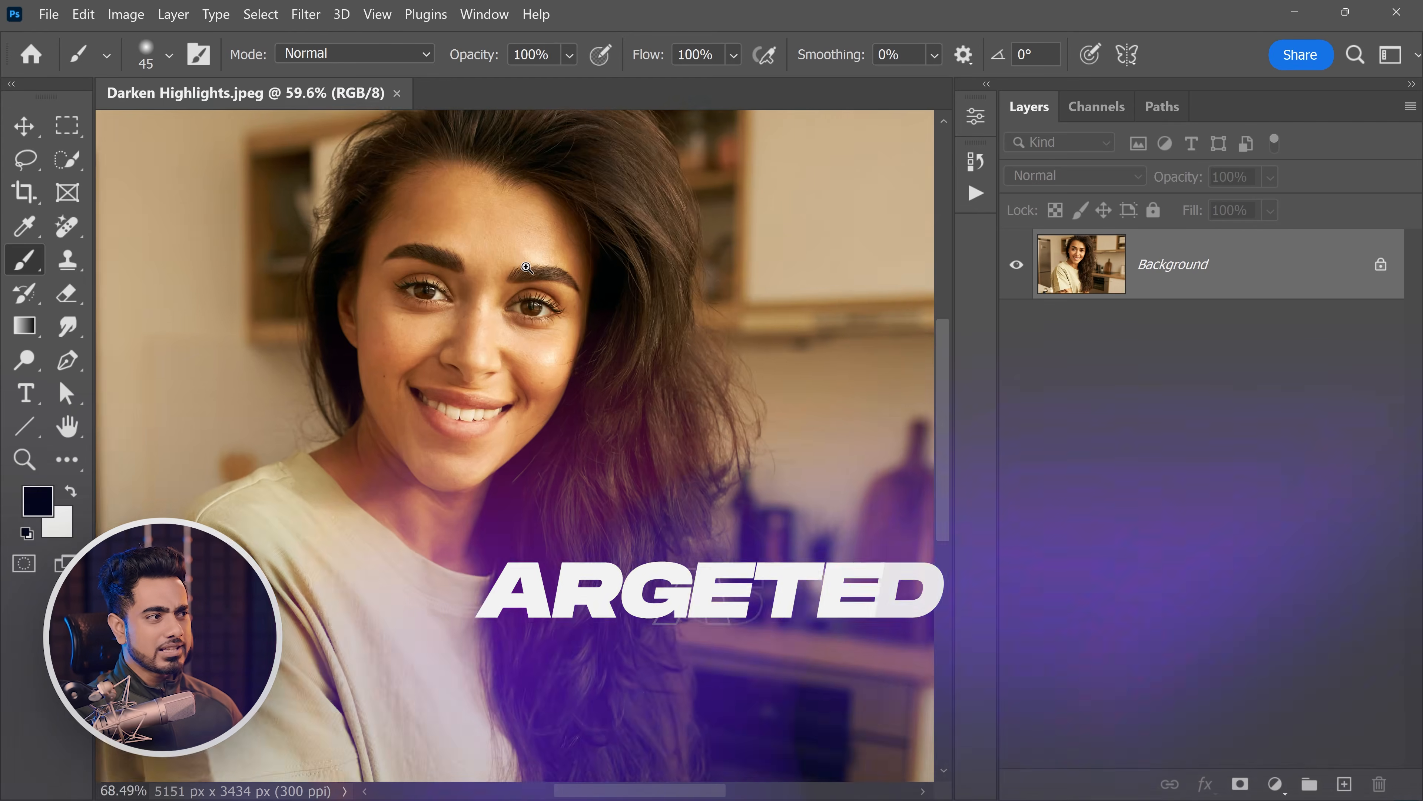
In Darken Highlights.jpeg, add a Curves adjustment layer and darken the midtones with a point at input 147, output 104
drag(526, 268, 546, 280)
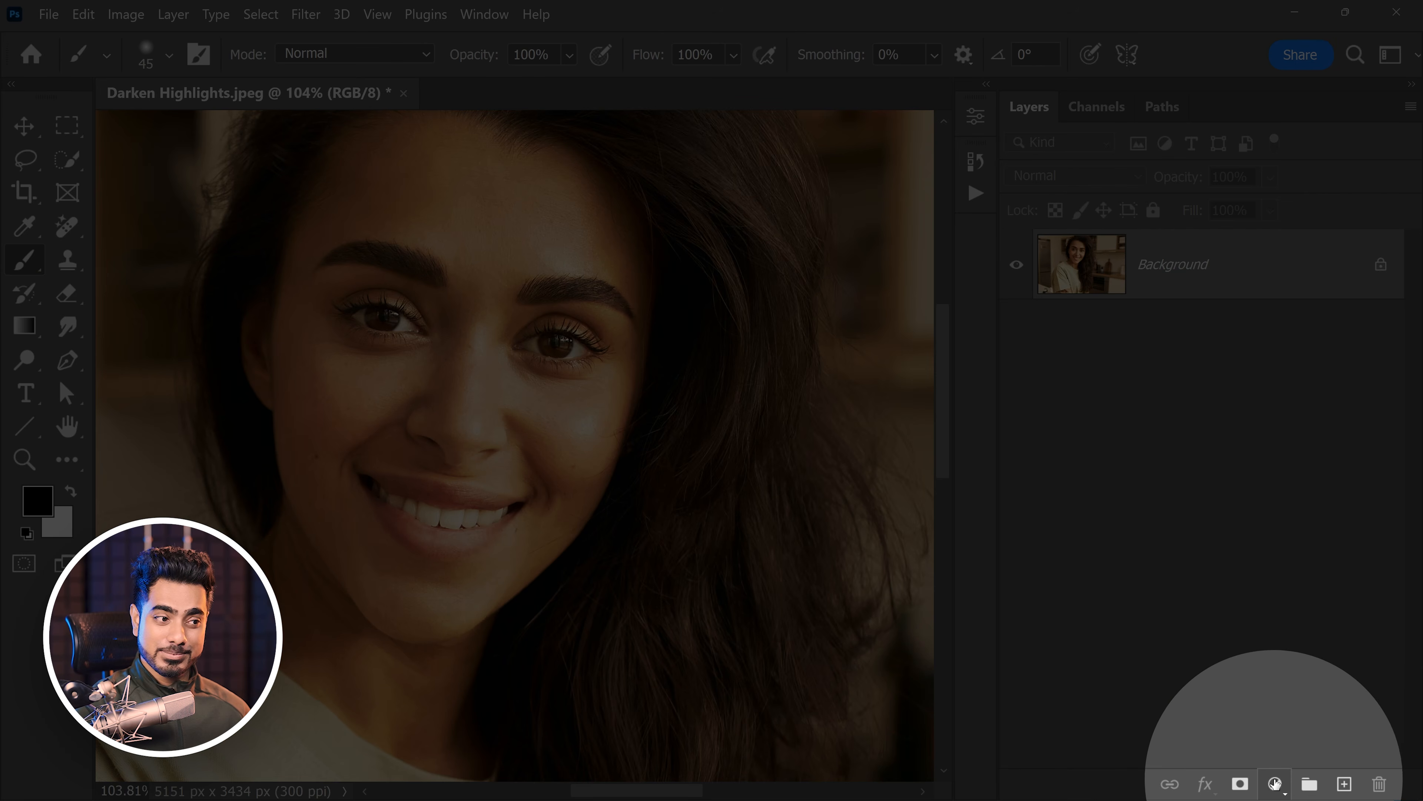
click(1276, 783)
click(1247, 498)
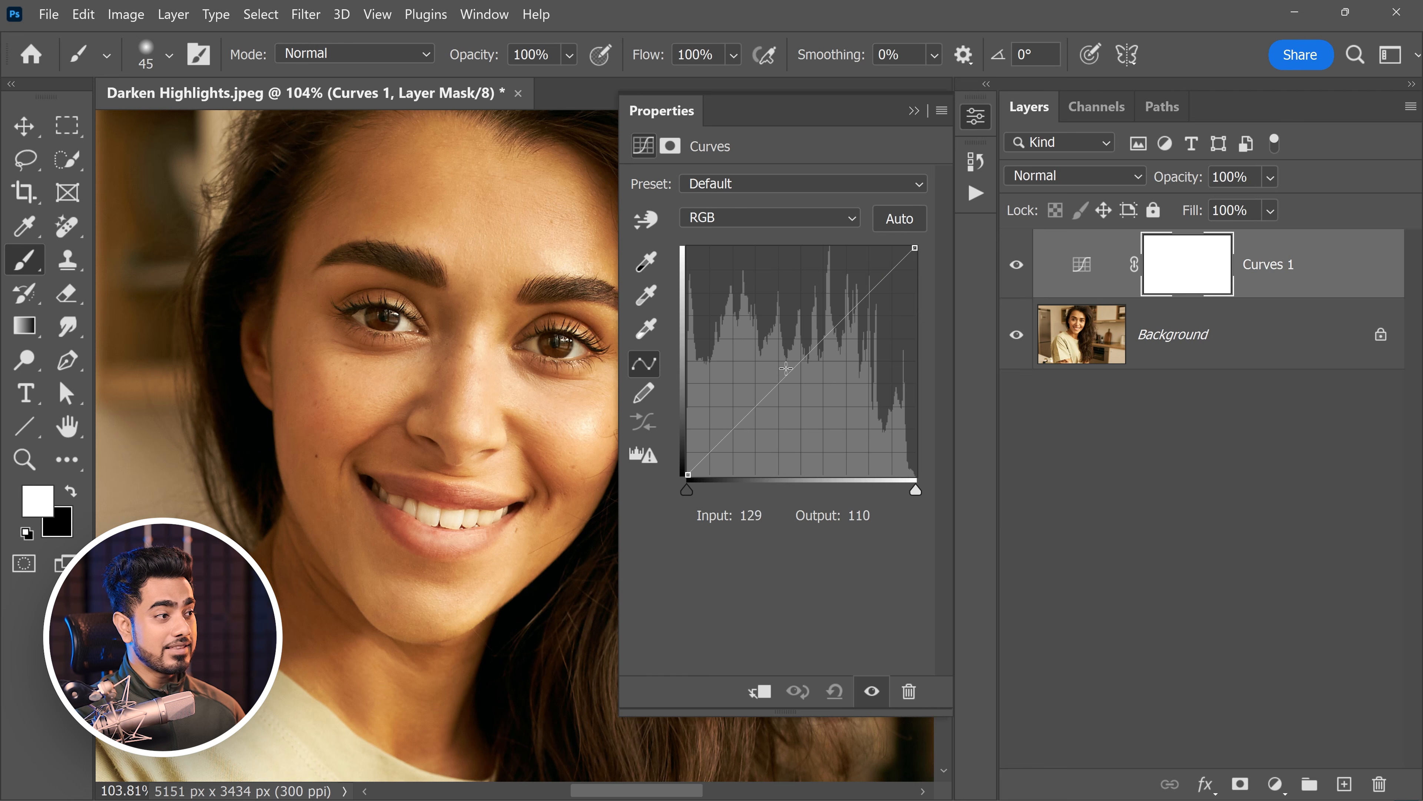
click(801, 361)
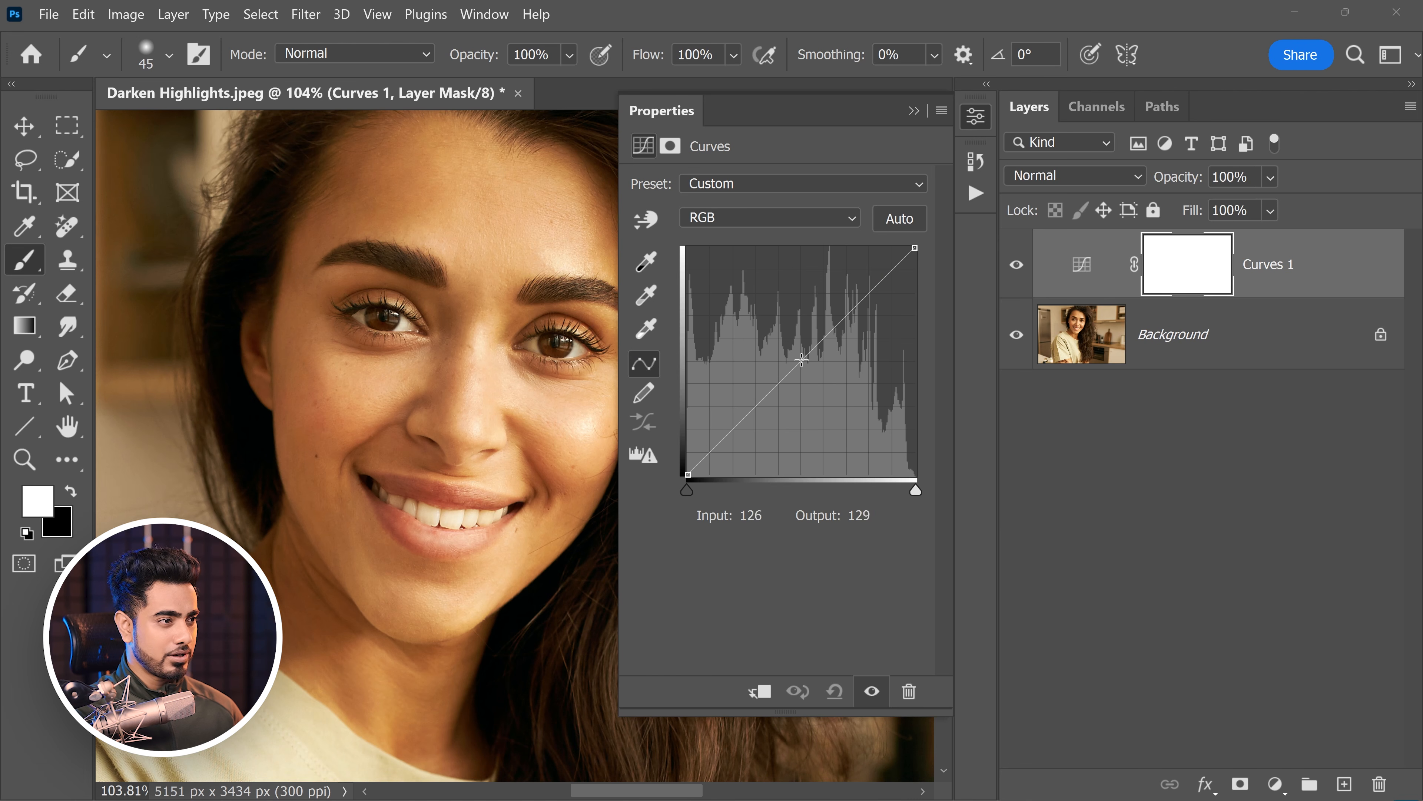
click(813, 379)
drag(820, 383, 821, 384)
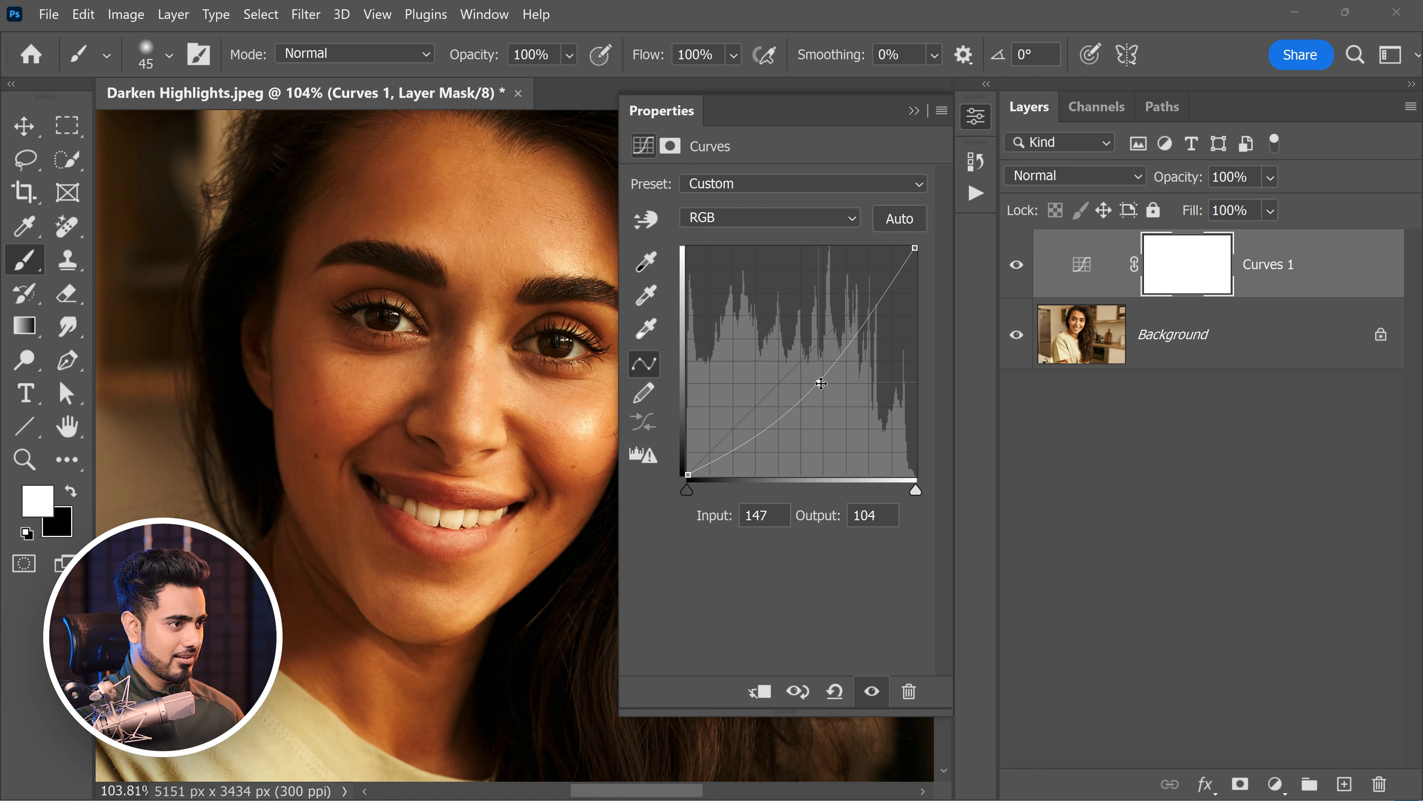
In the blending options of Curves 1, split the Underlying Layer's black slider to 85 / 255 and apply
click(915, 112)
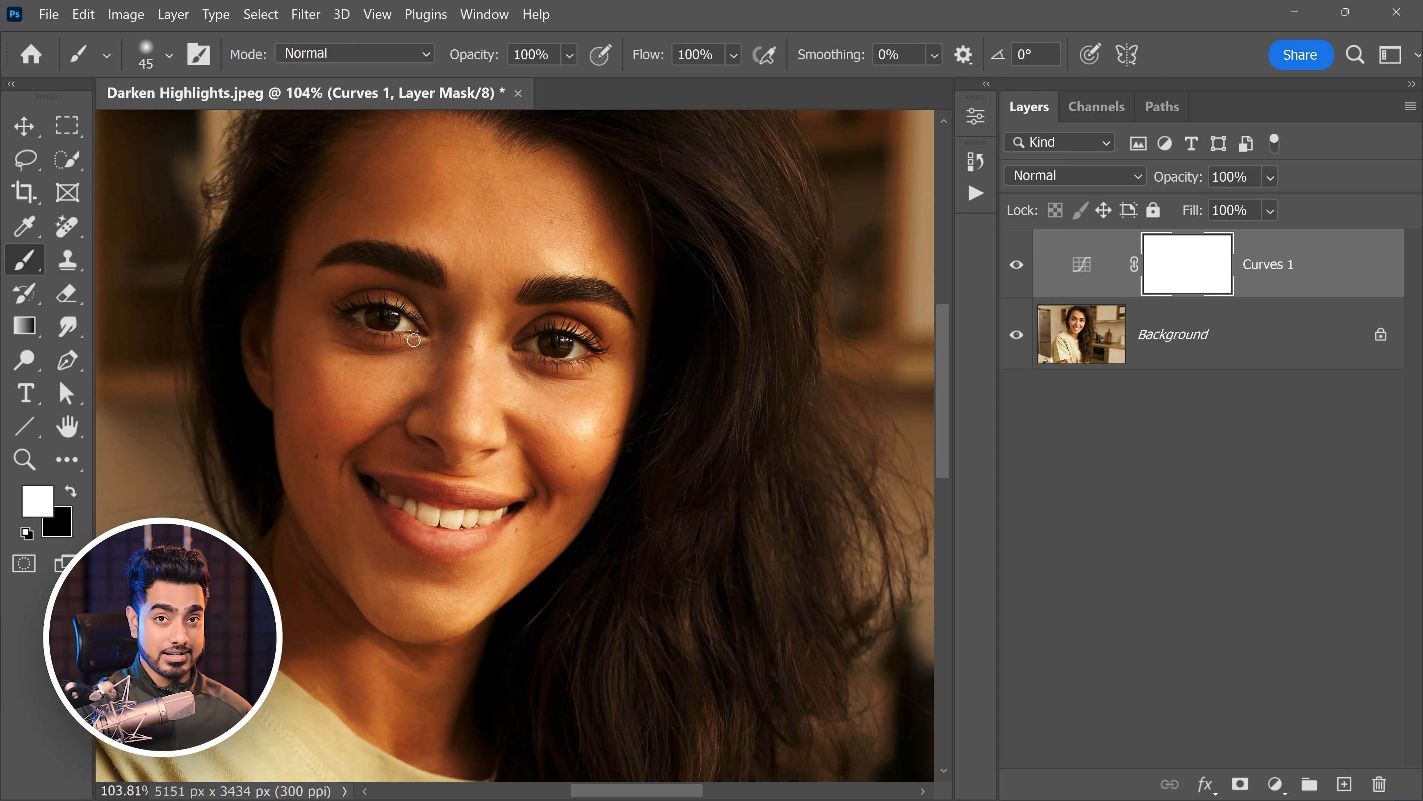
double_click(1348, 274)
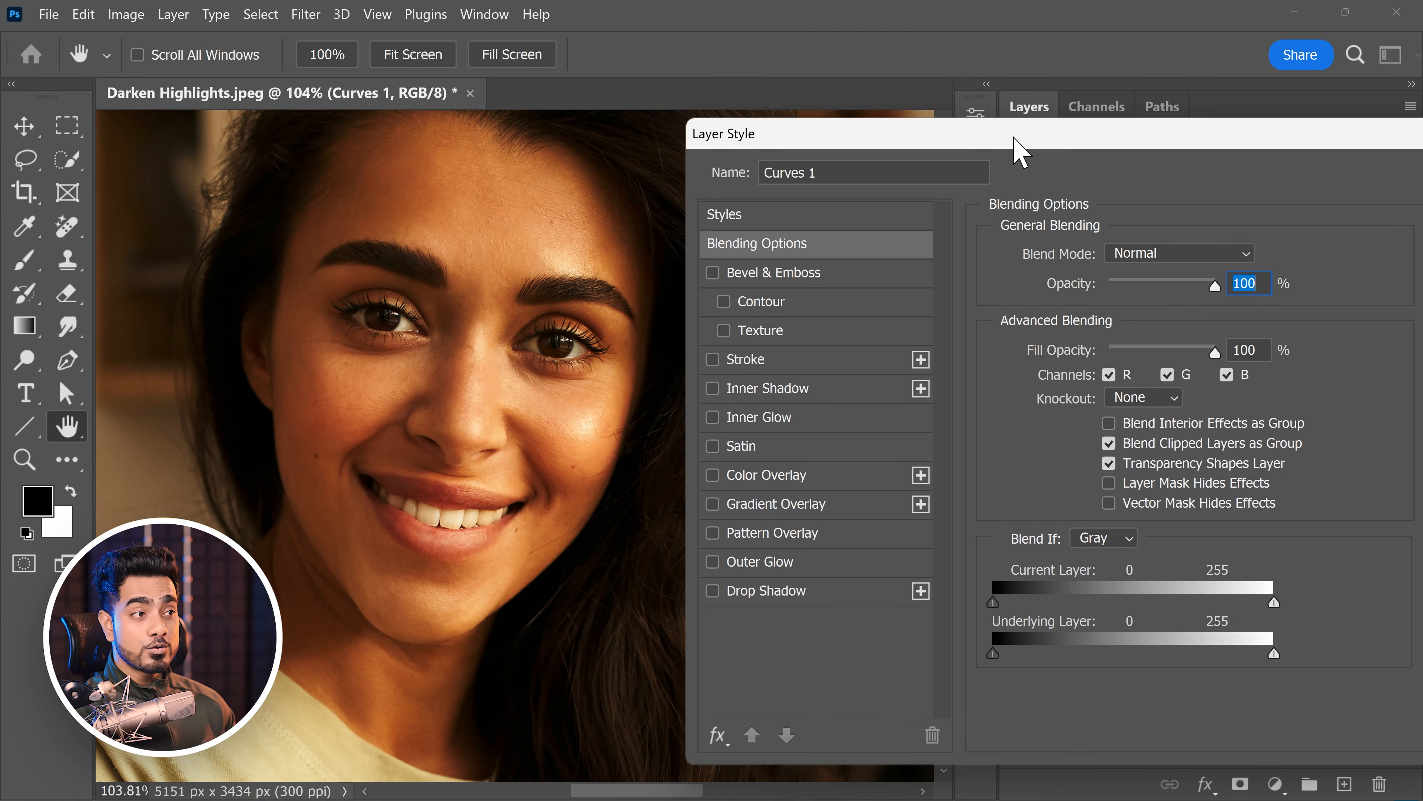
drag(1014, 140, 969, 101)
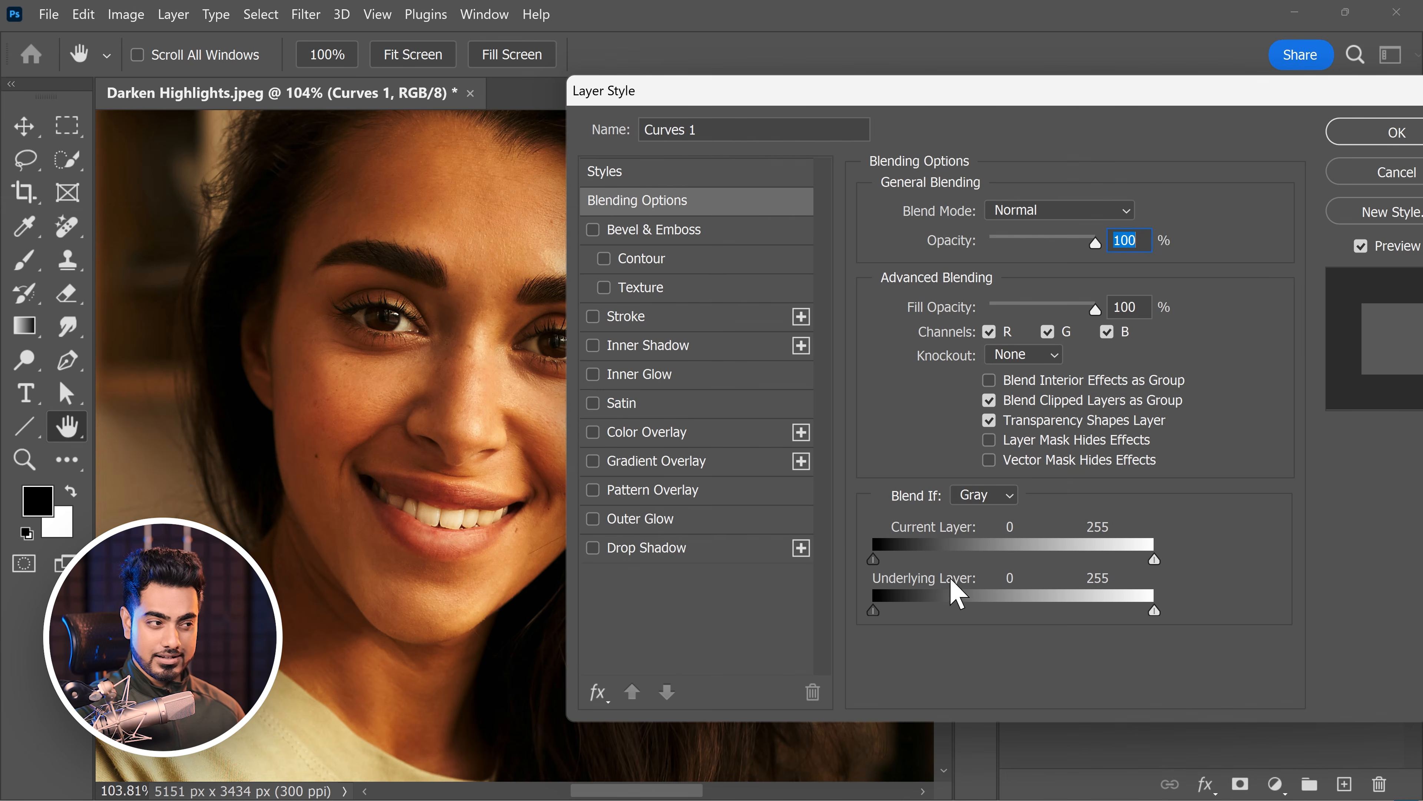
drag(873, 611, 879, 611)
drag(923, 612, 1006, 615)
drag(466, 361, 428, 372)
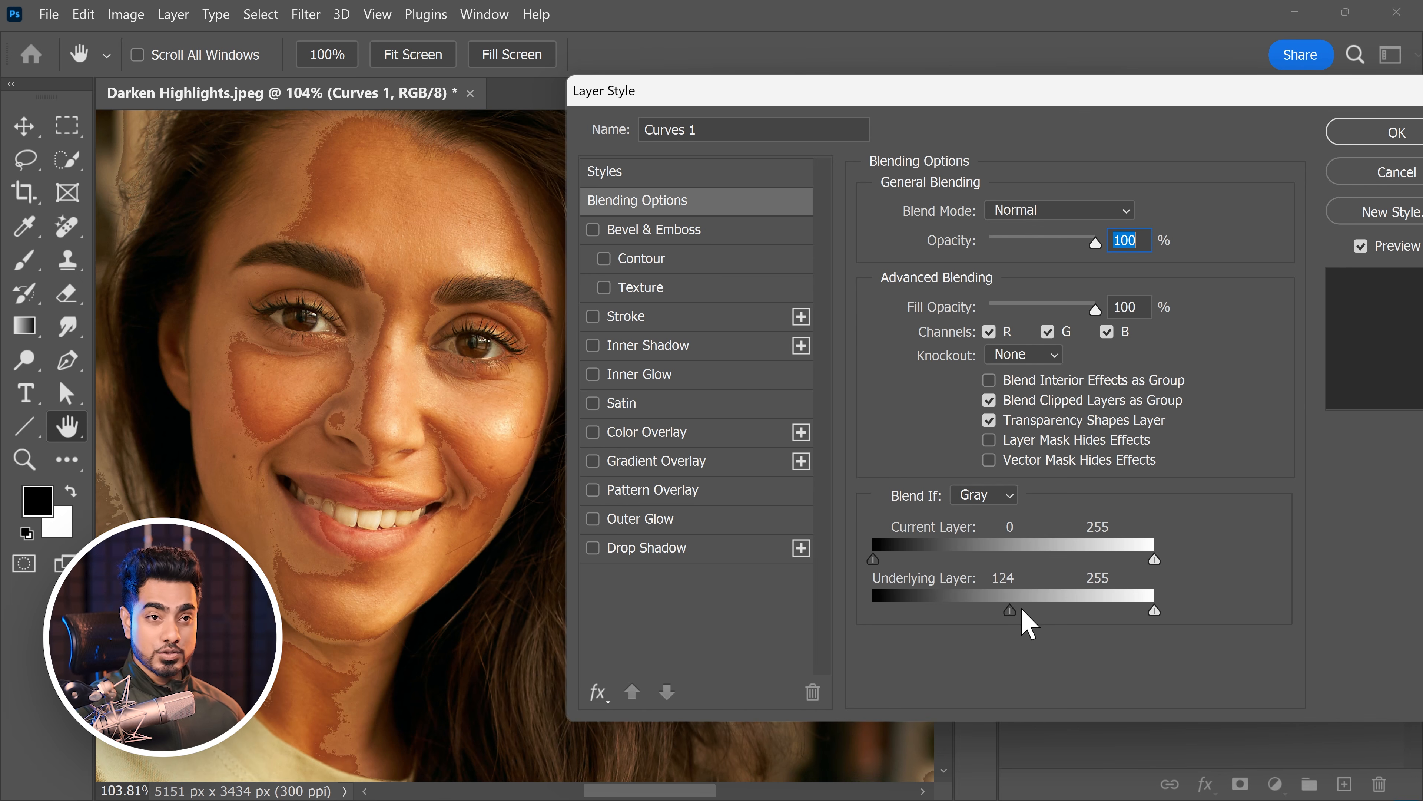
alt+drag(1010, 610, 1198, 612)
drag(1007, 612, 976, 612)
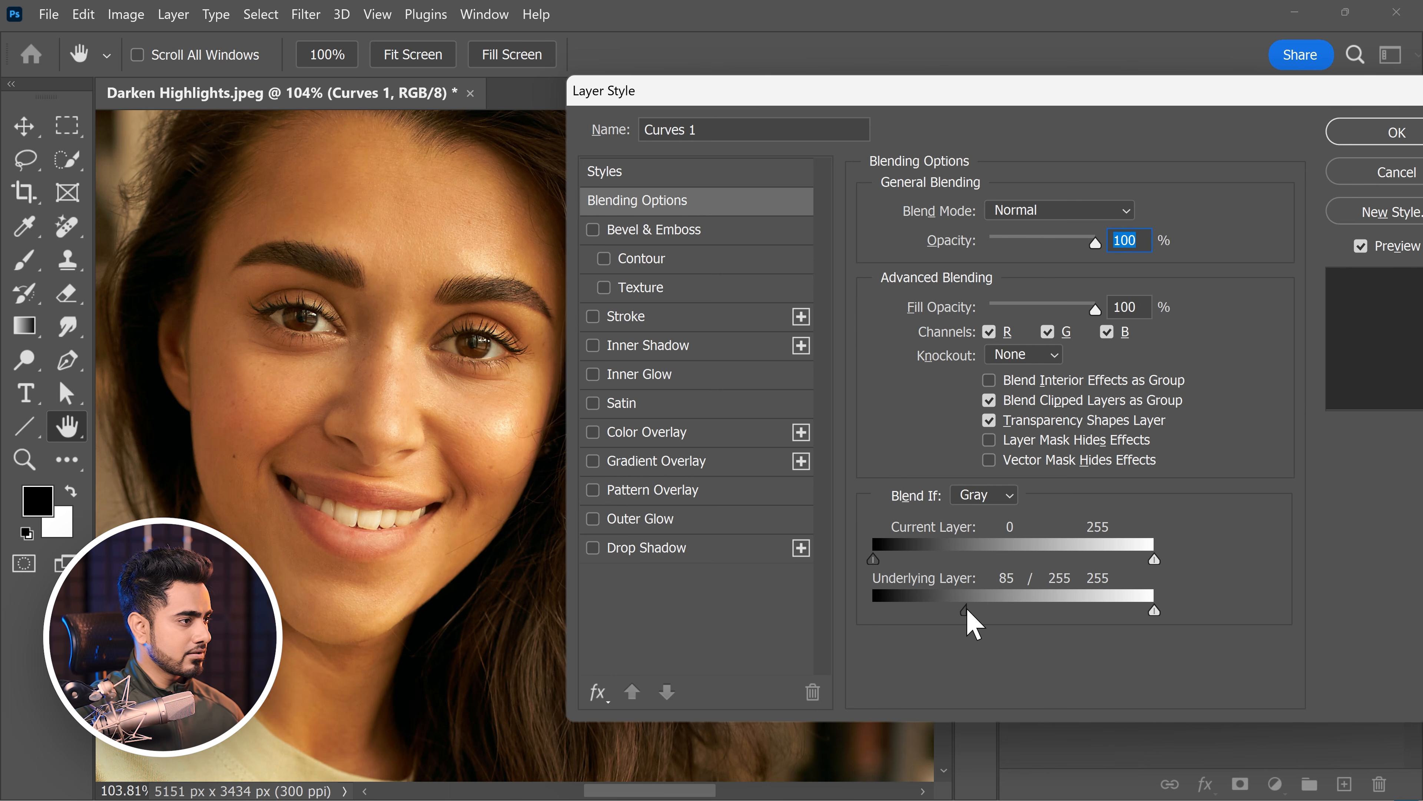
click(1345, 135)
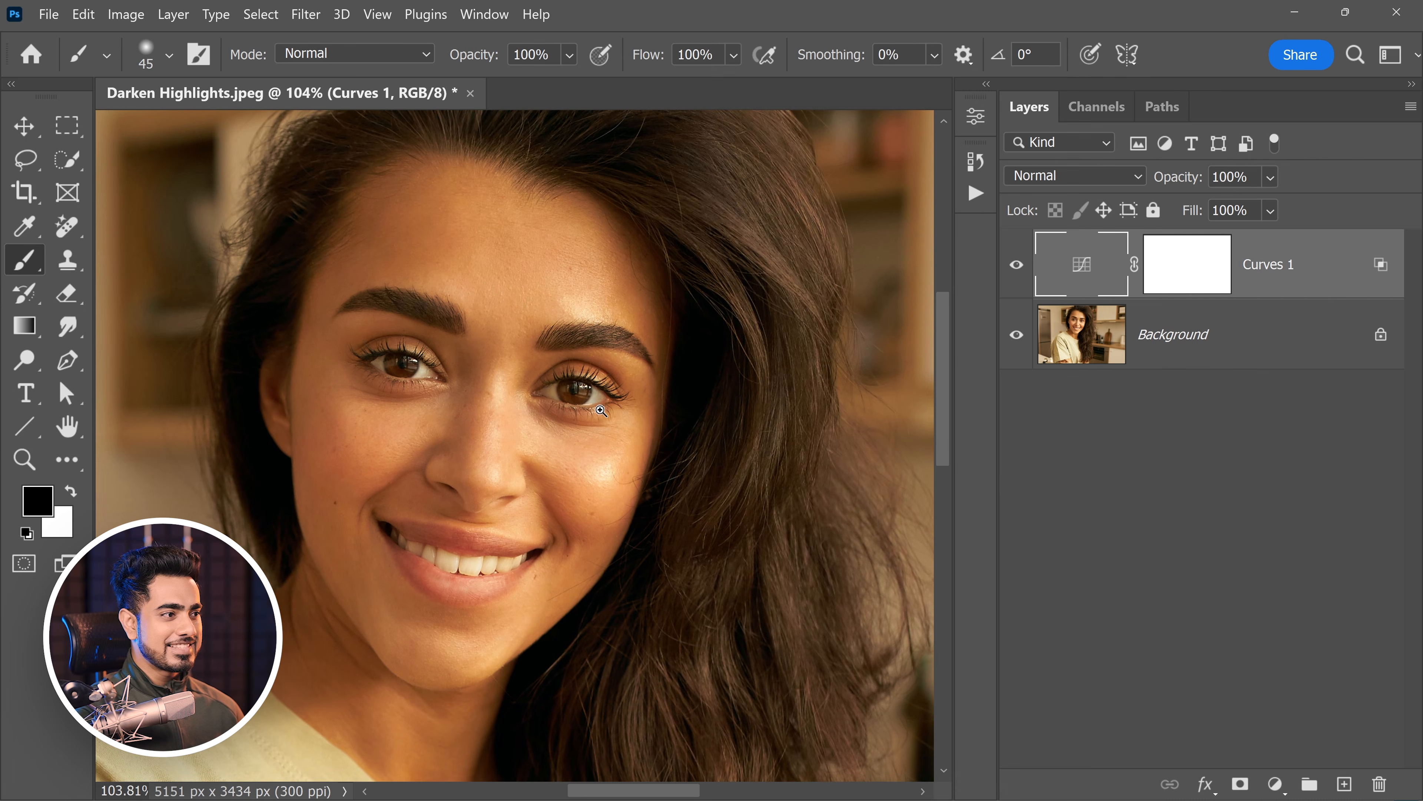
Compare the face with Curves 1 hidden and shown
scroll(601, 411, down, 1)
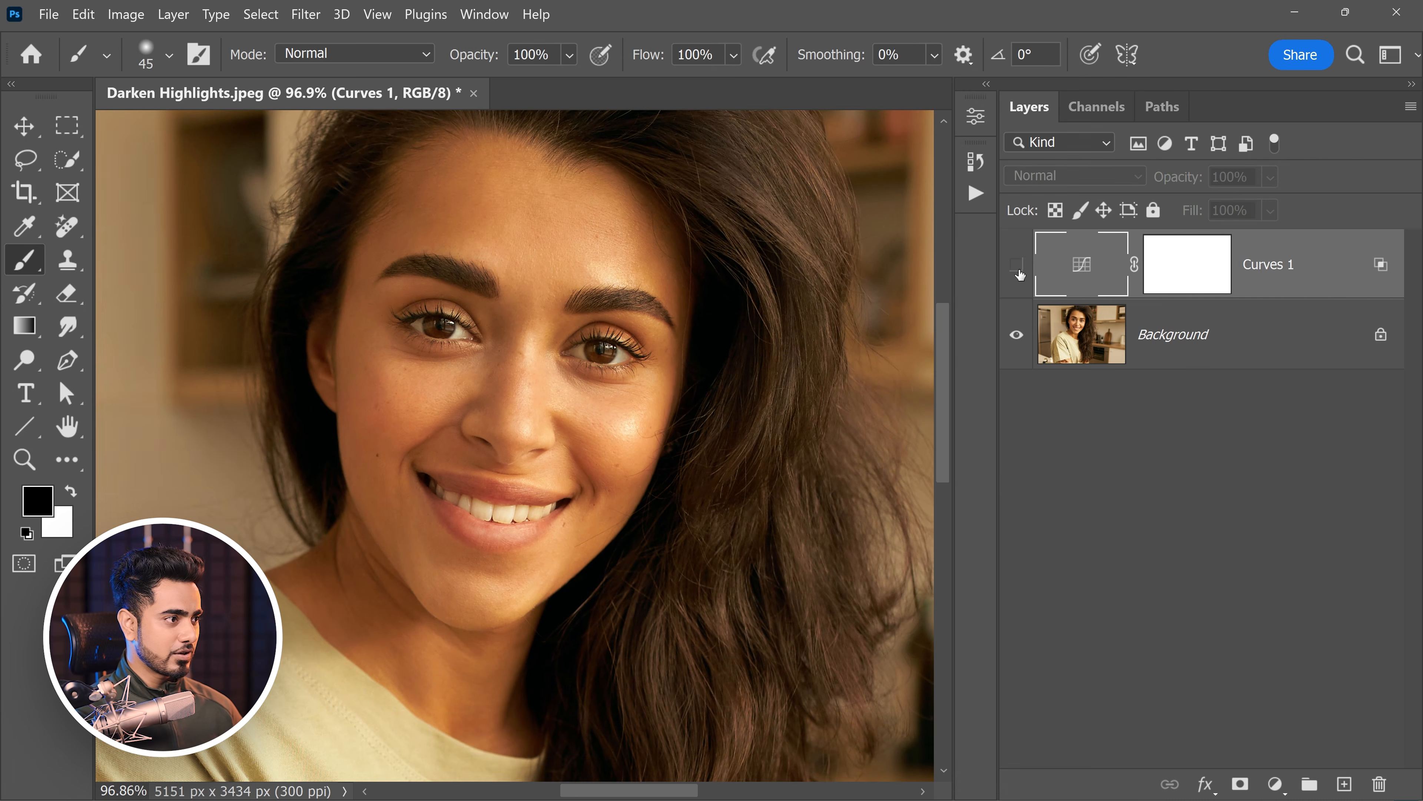
click(1018, 269)
click(1017, 268)
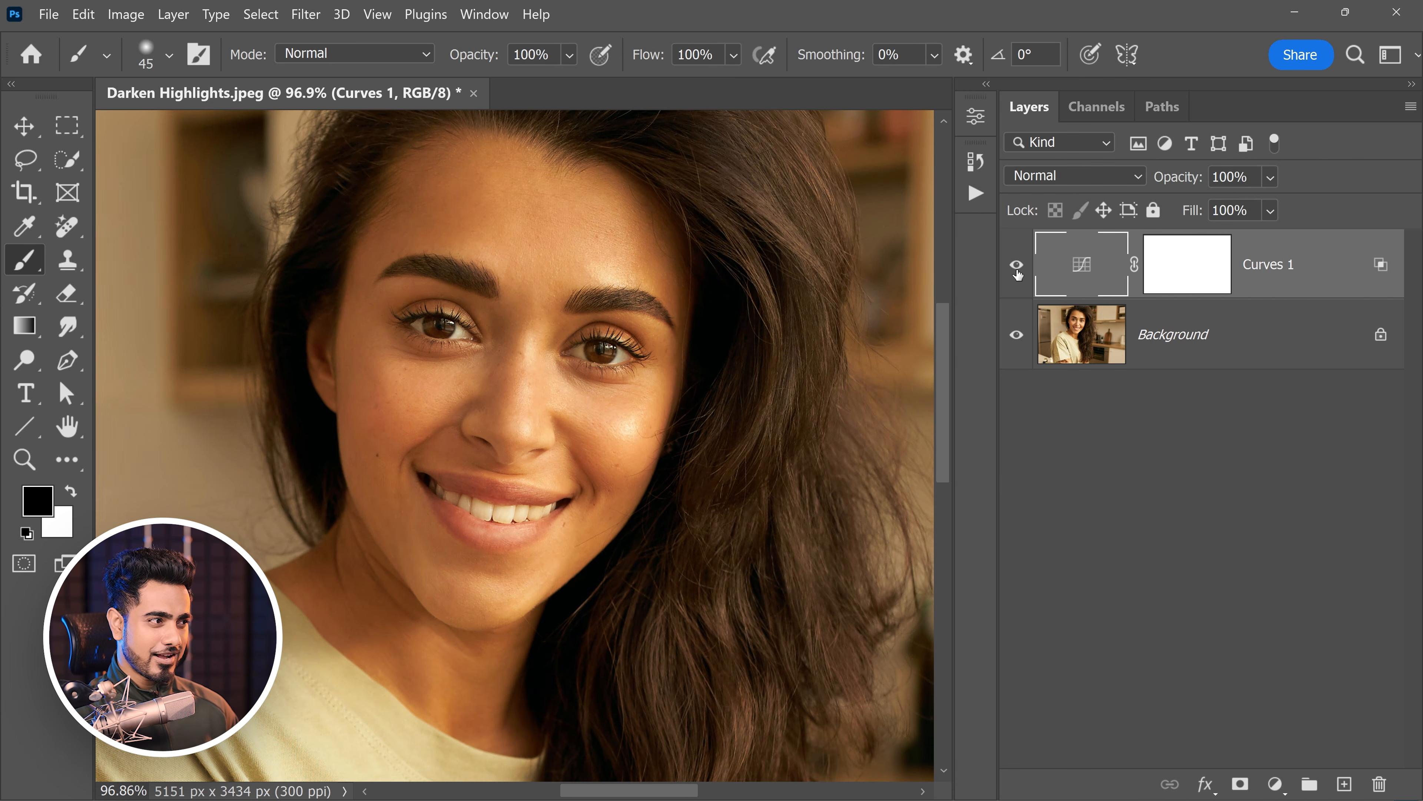
Readjust the midtone point of the Curves 1 adjustment to input 150, output 105
double_click(1095, 274)
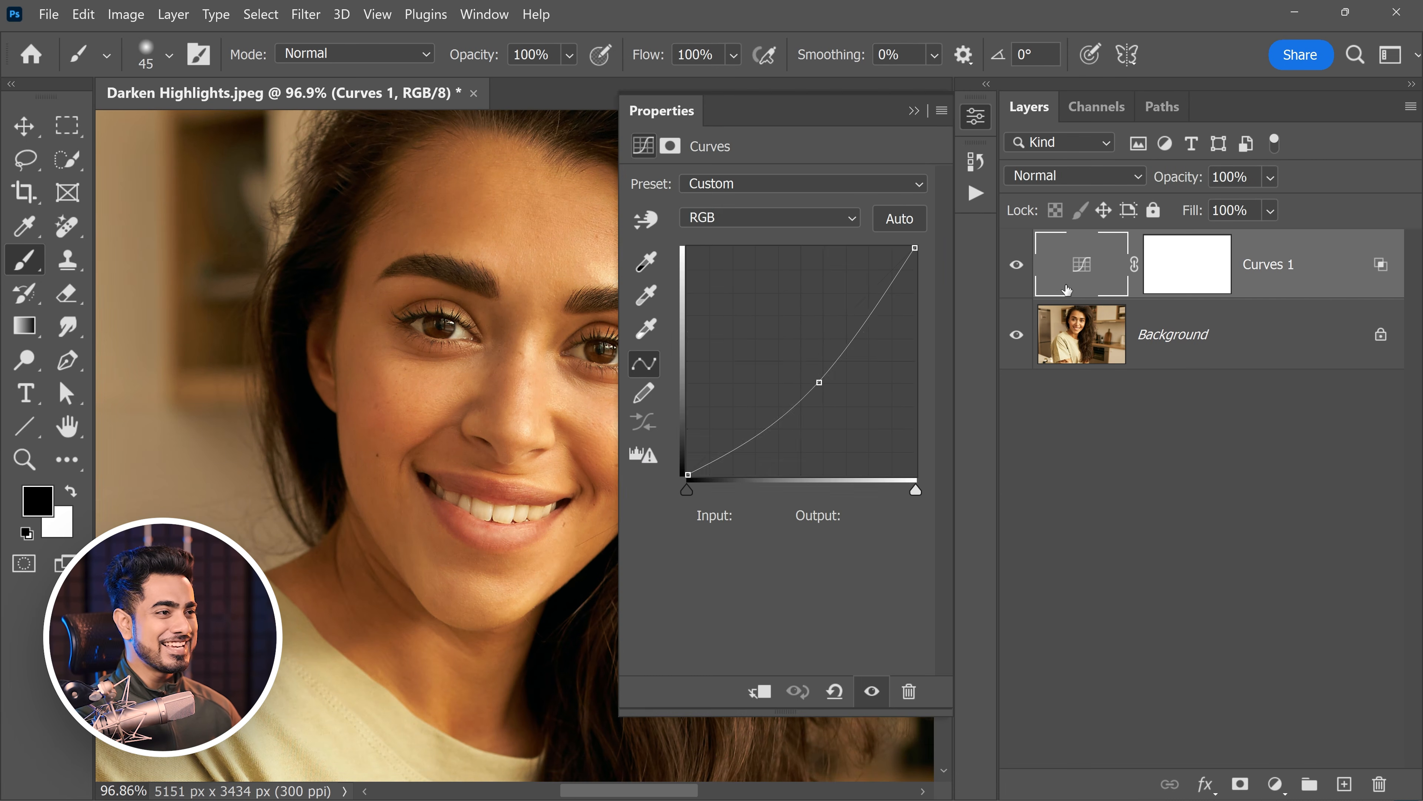
click(818, 381)
scroll(419, 388, right, 3)
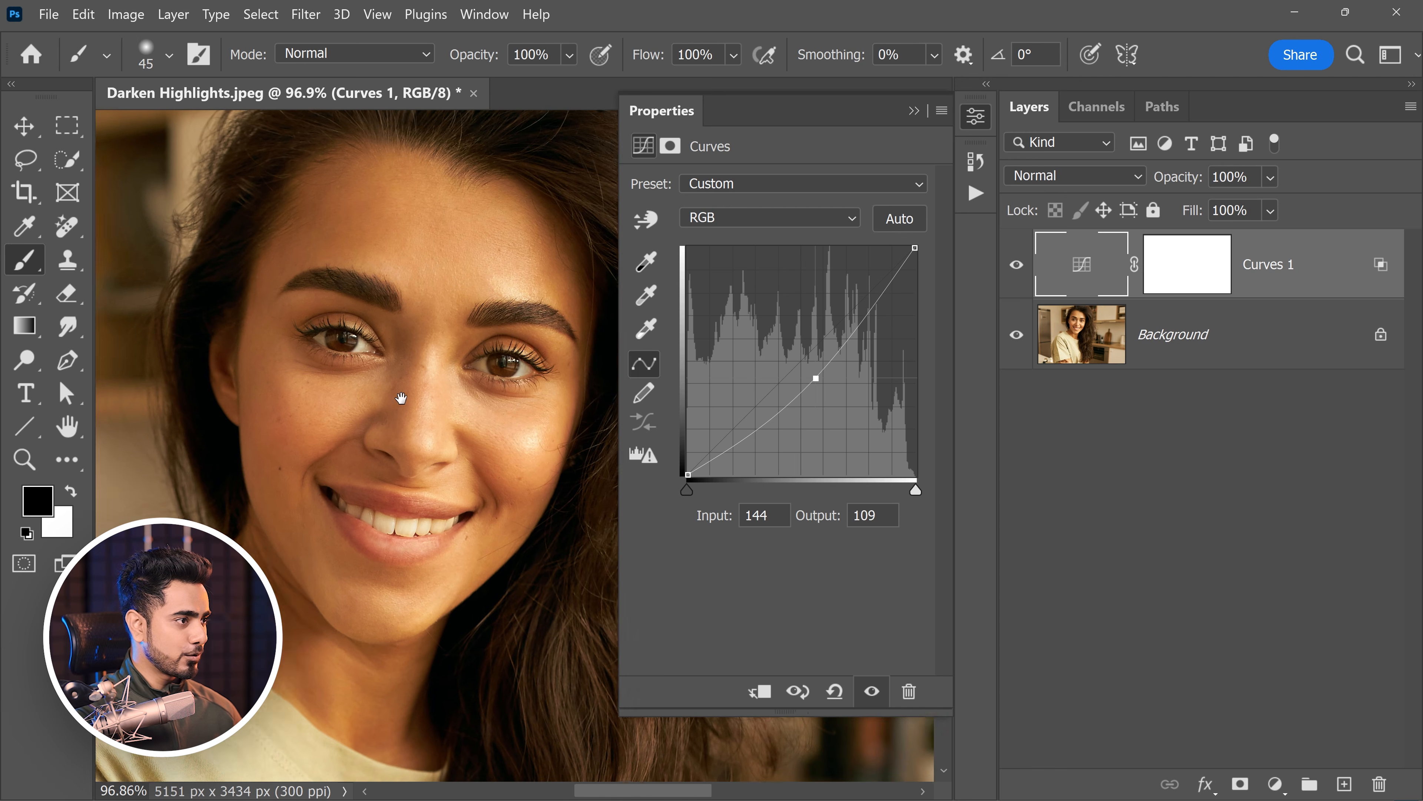
drag(814, 374, 822, 382)
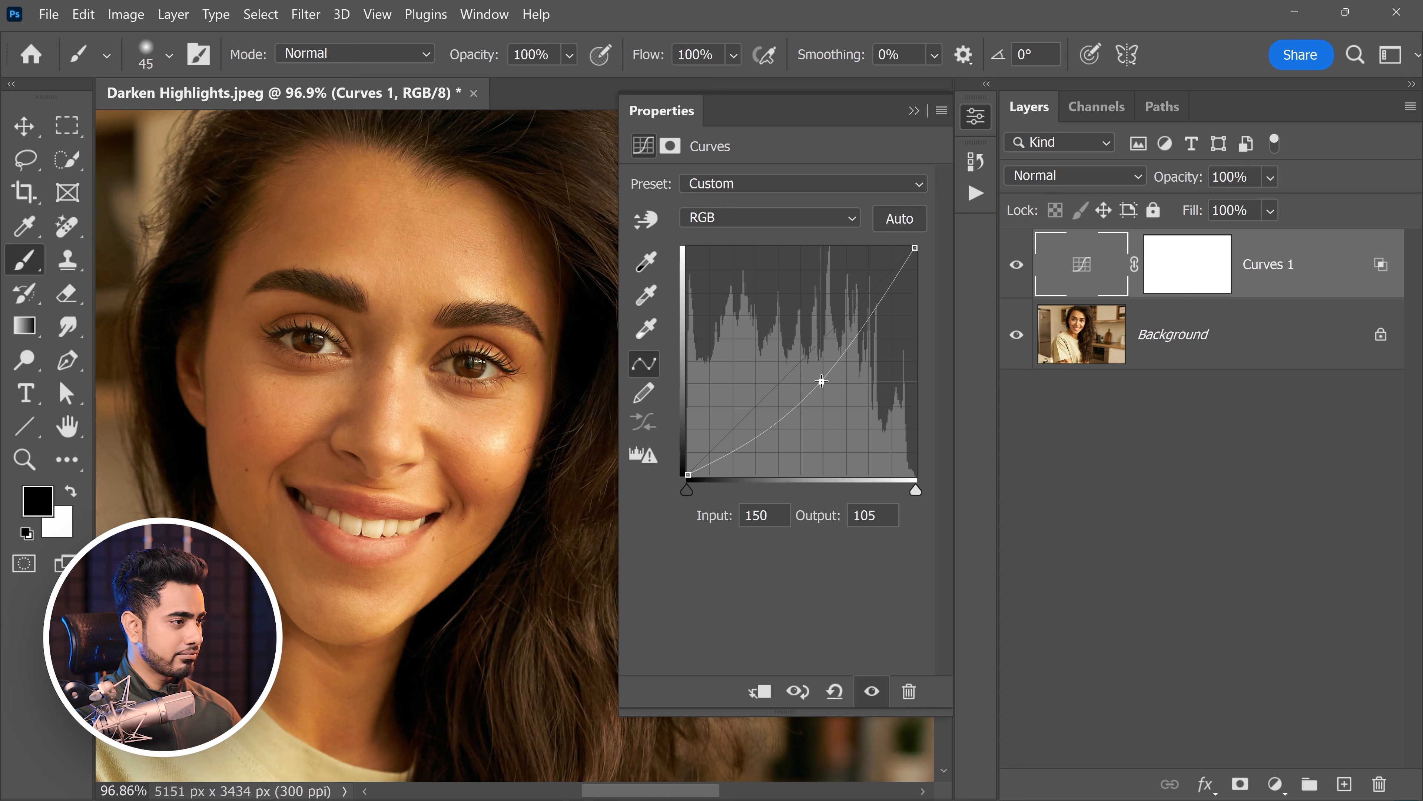
click(914, 111)
View more of the portrait and compare it with the Curves 1 darkening off and on
scroll(621, 313, down, 3)
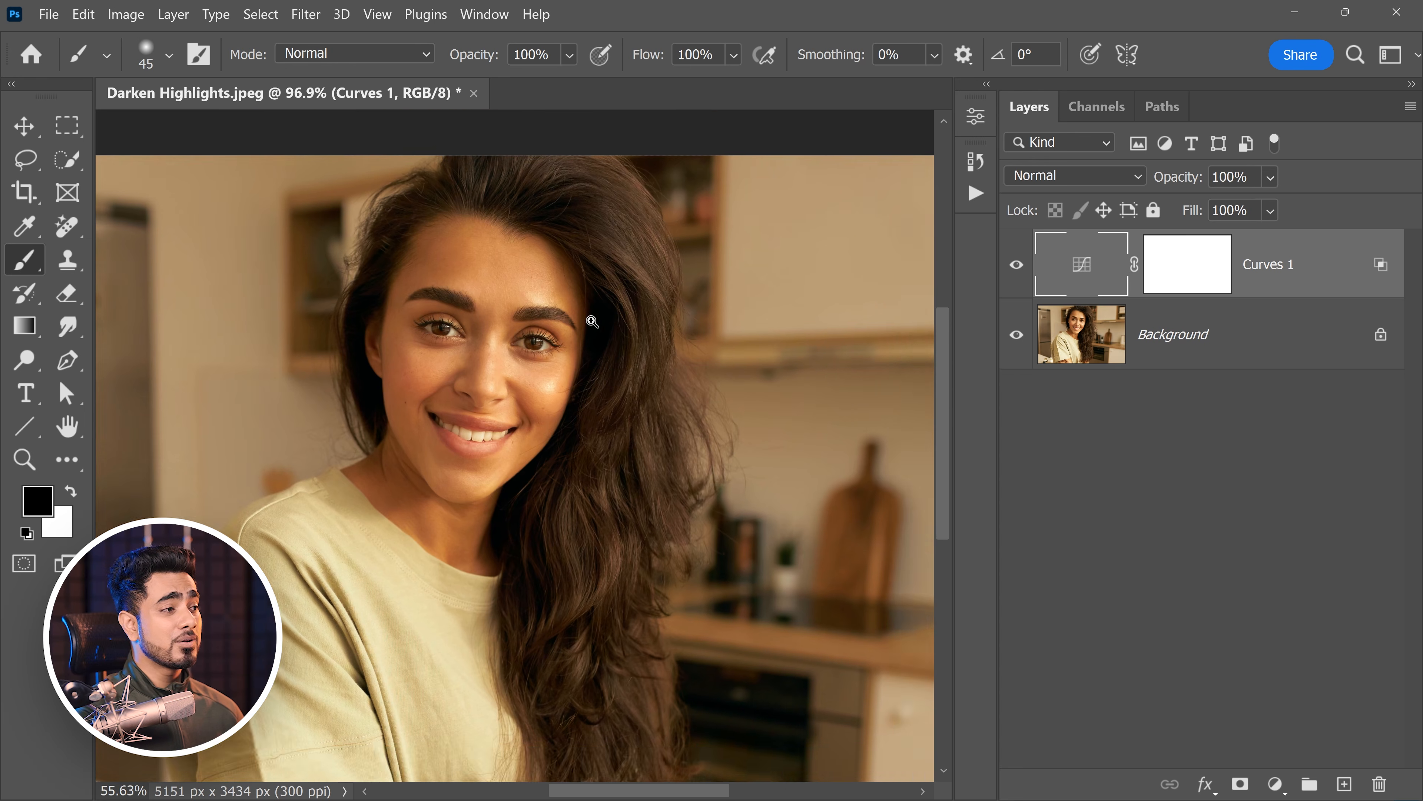
drag(691, 318, 728, 354)
click(1018, 273)
click(1017, 280)
Invert the Curves 1 layer mask to black and make white the foreground color
scroll(588, 383, up, 5)
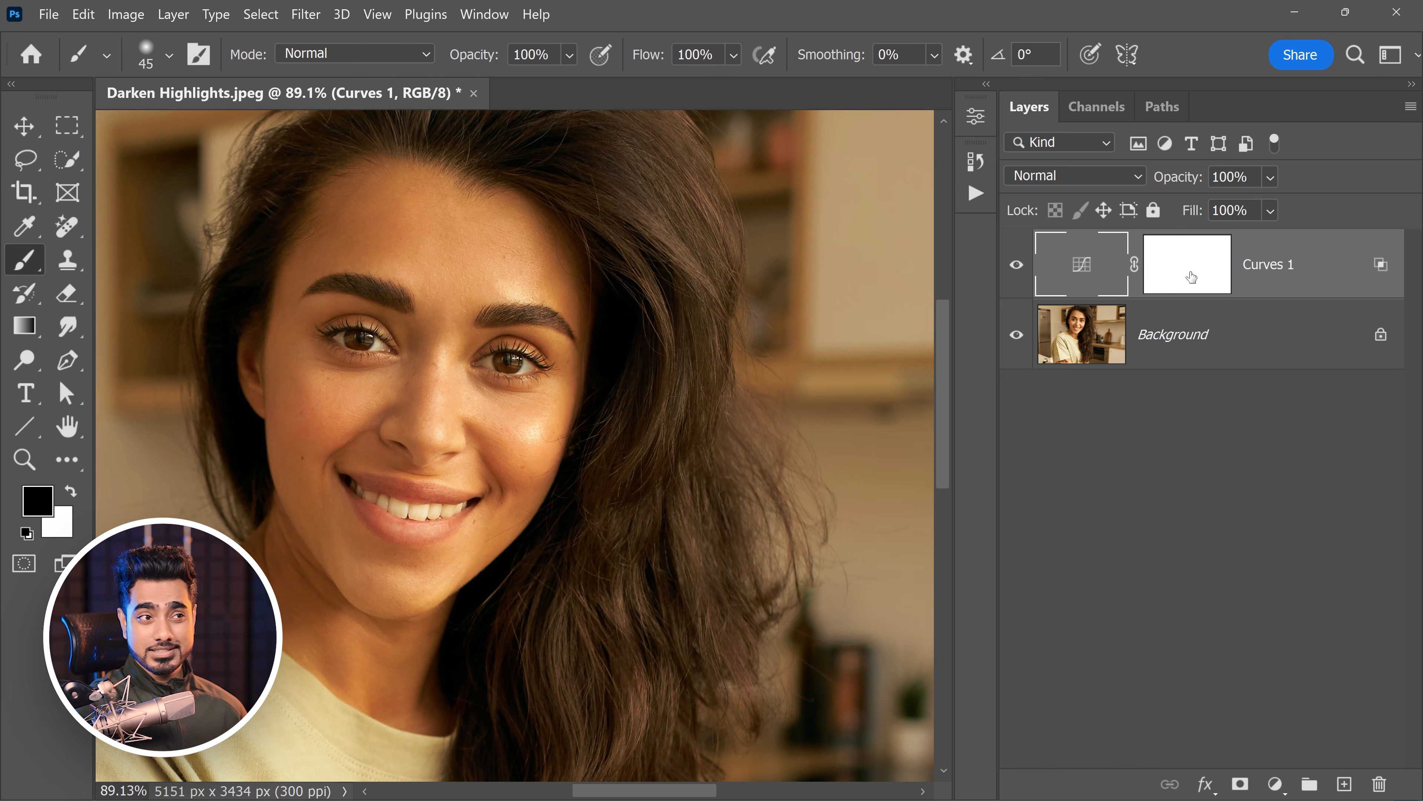
click(1192, 277)
key(x)
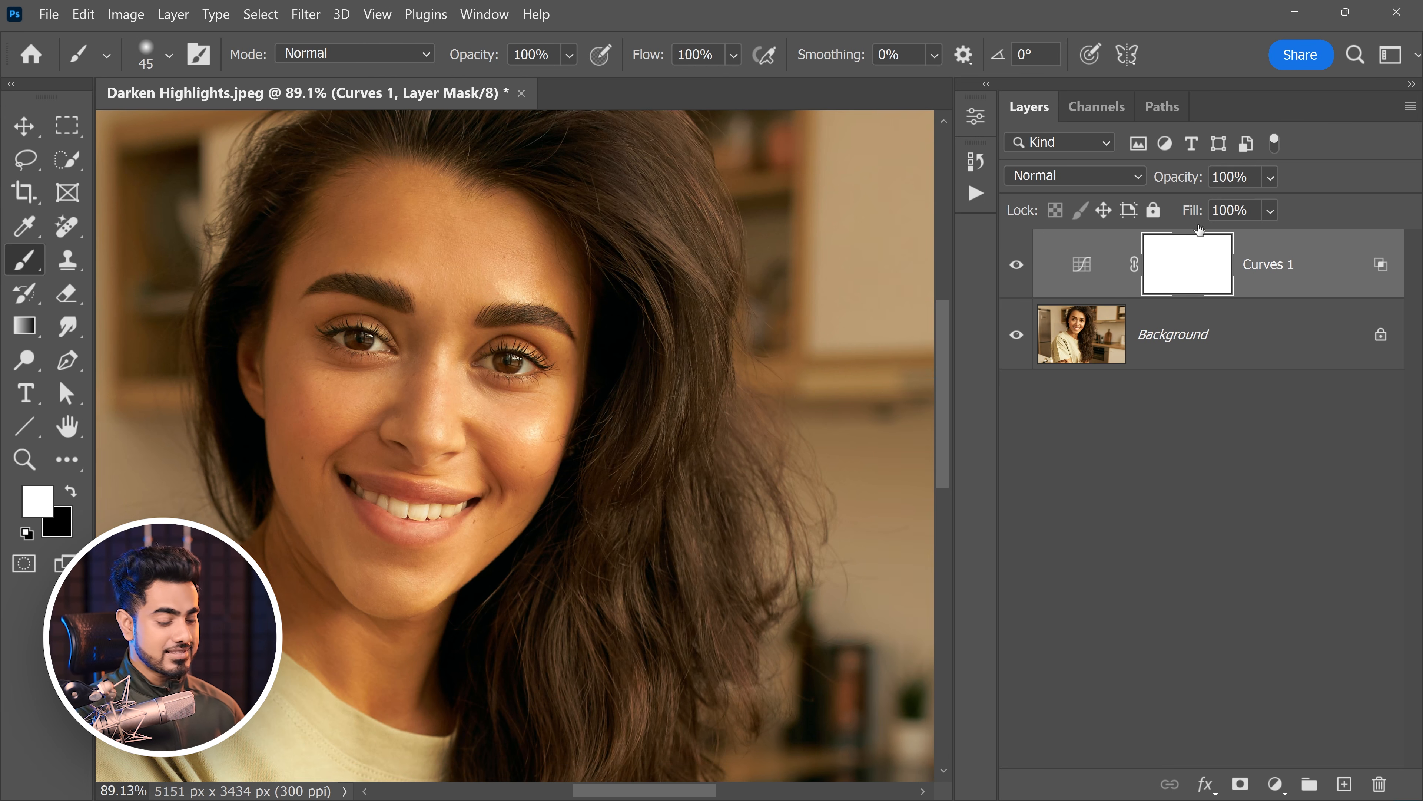
key(ctrl+i)
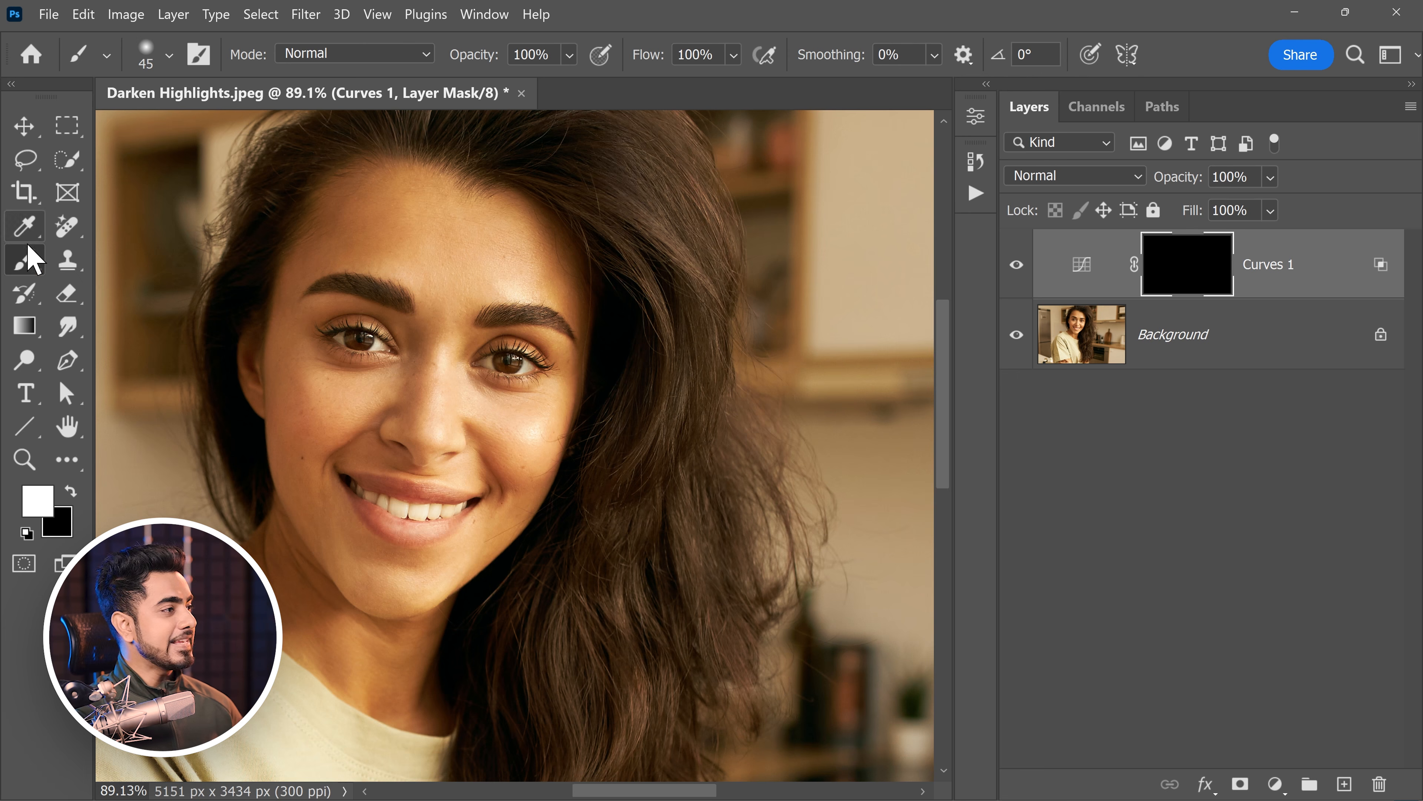
Paint white on the Curves 1 mask over the facial highlights with a soft 250 px brush
key(bracketright)
key(bracketright)
mouse_move(407, 228)
mouse_down()
mouse_move(460, 385)
mouse_move(540, 419)
mouse_move(447, 577)
mouse_move(344, 410)
mouse_move(459, 413)
mouse_up()
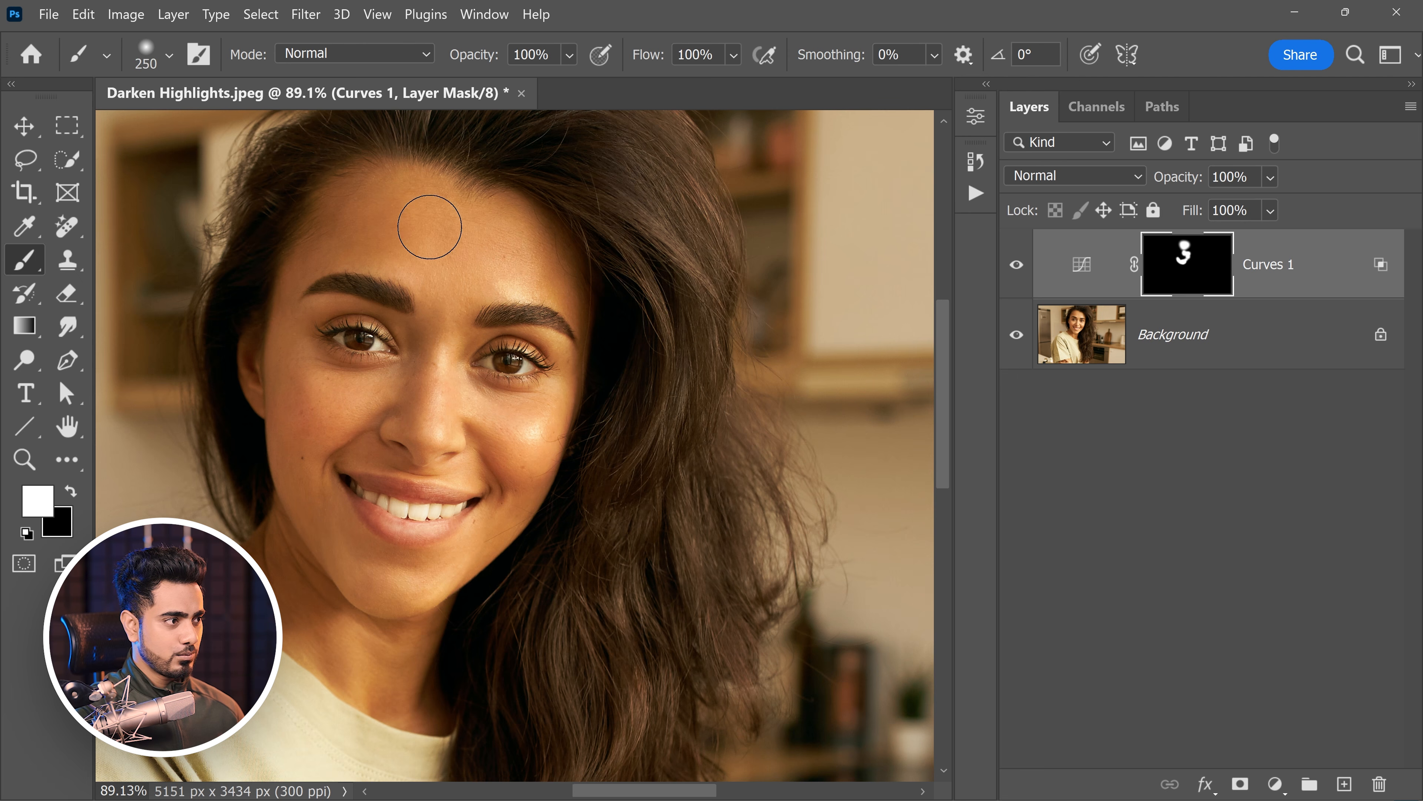
drag(330, 546, 454, 562)
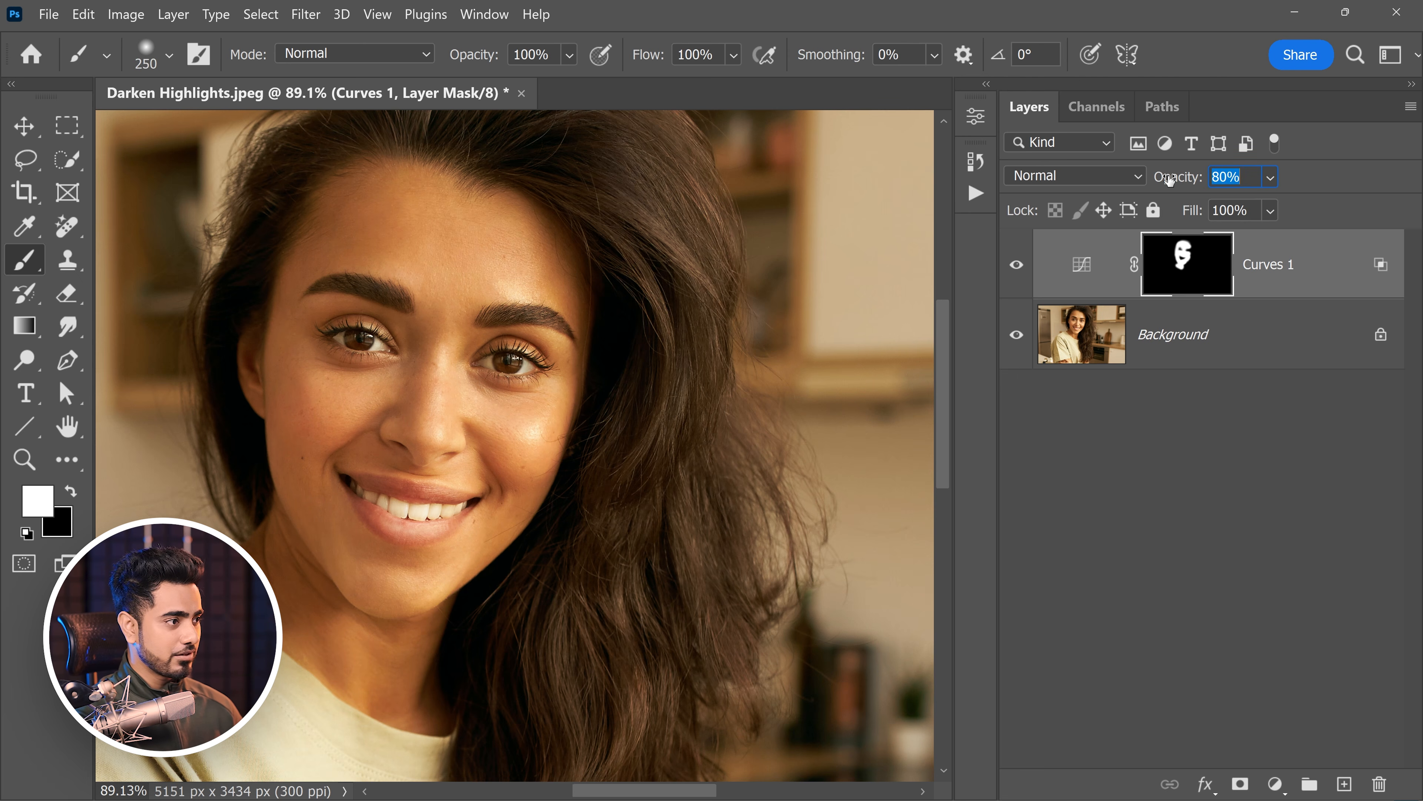
Set the Curves 1 layer opacity to 76% and compare the face with the layer hidden and shown
text(76)
key(Return)
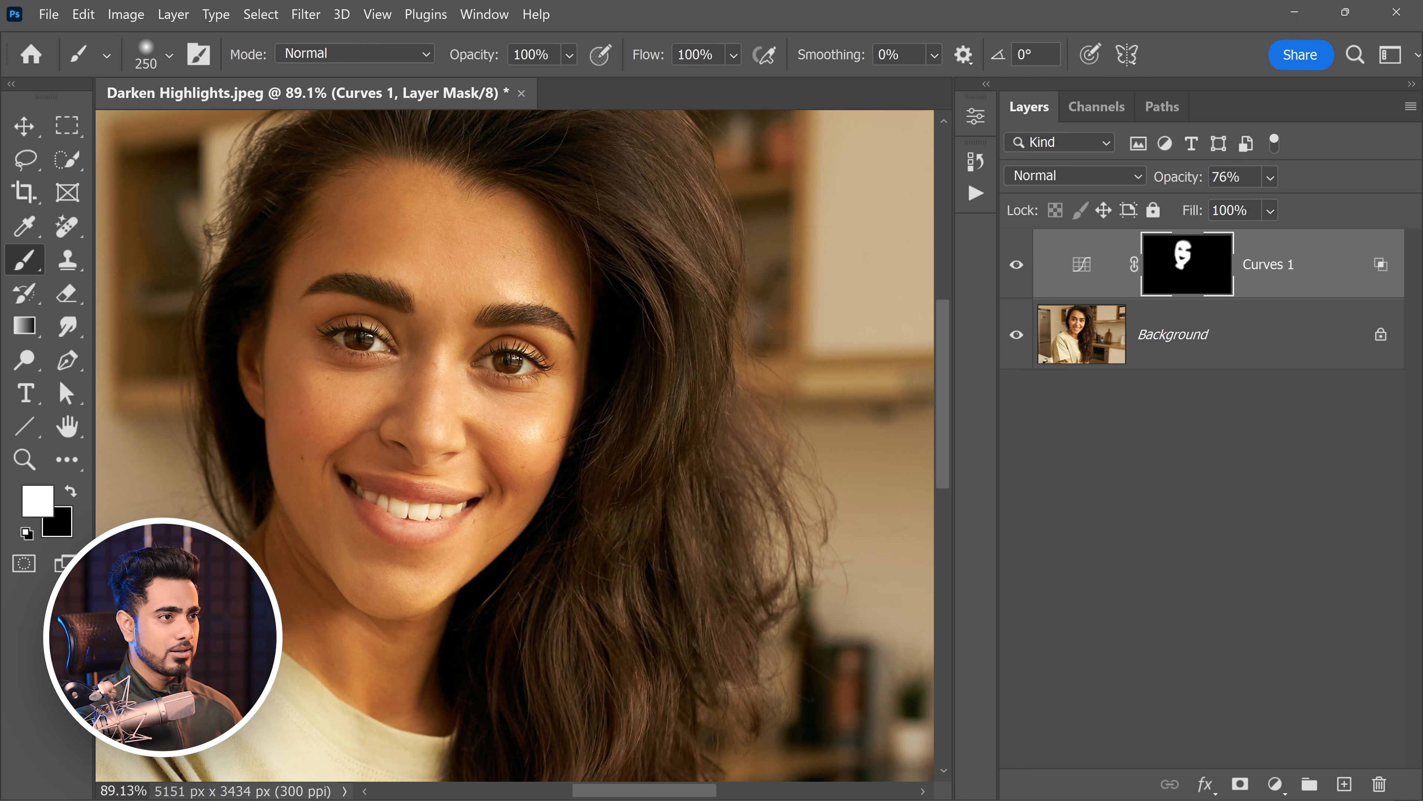
click(1012, 273)
click(1013, 275)
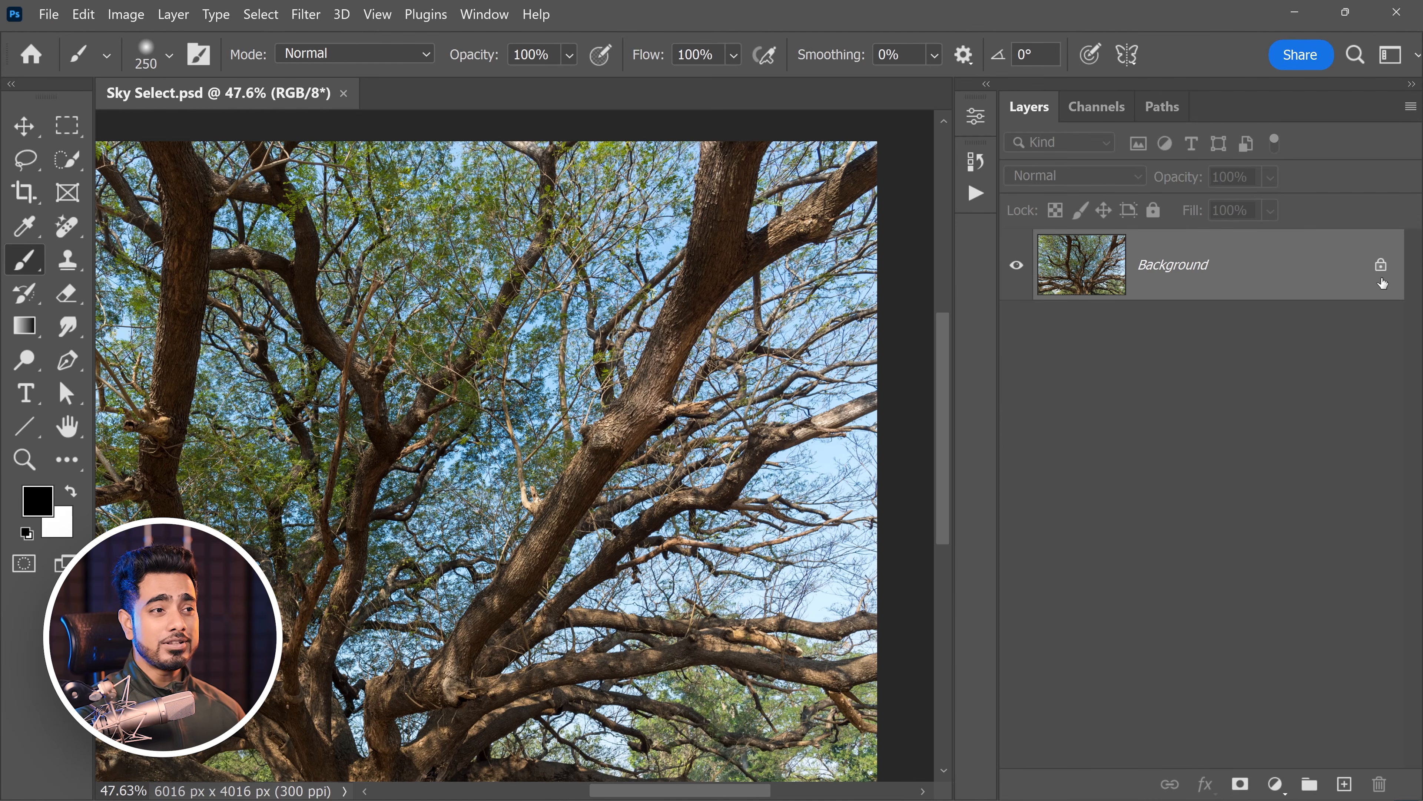
In Sky Select.psd, unlock the Background layer and open its blending options beside the tree image
click(1381, 268)
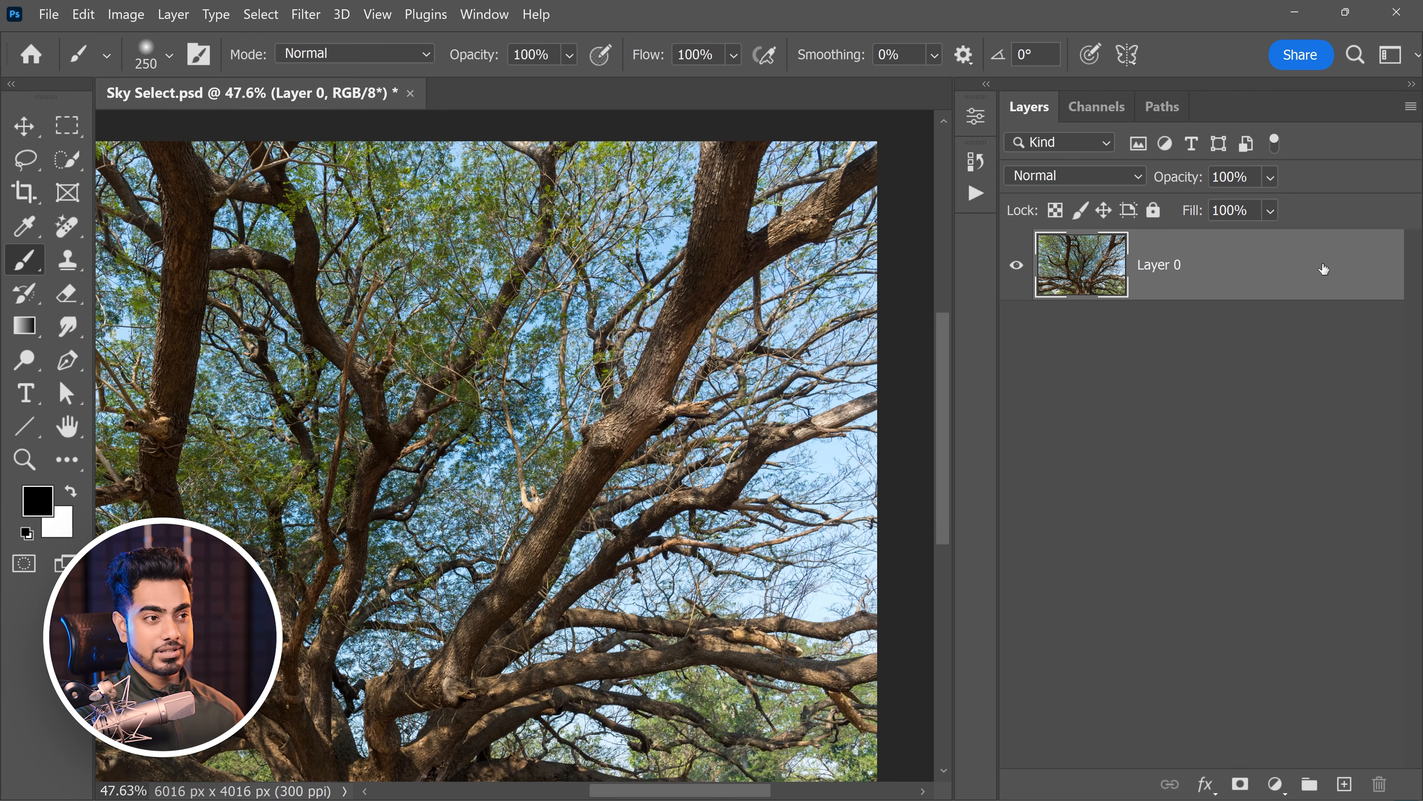
double_click(1321, 268)
drag(612, 96, 887, 100)
scroll(632, 378, right, 5)
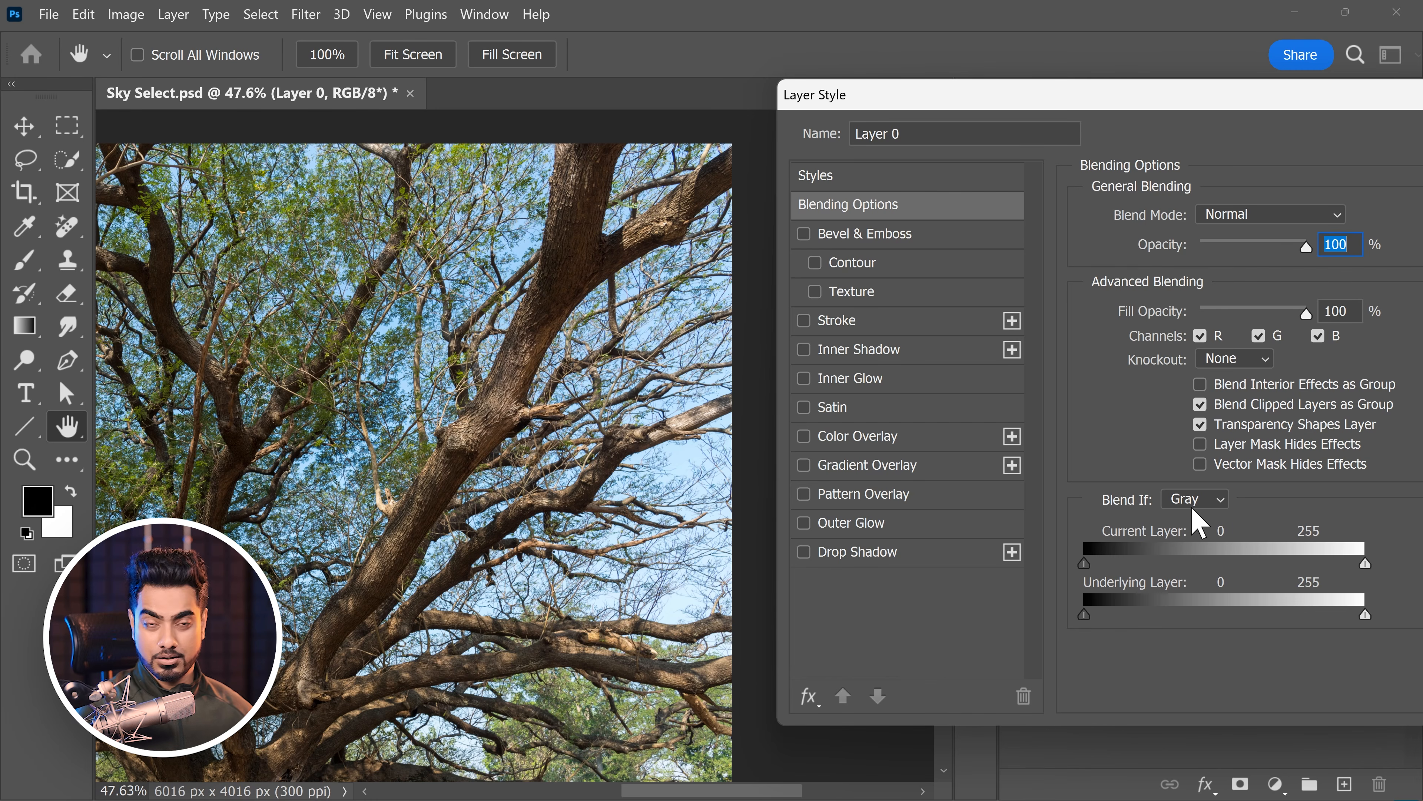
Try to hide the sky with Blend If set to Gray and Current Layer's white slider at 138, and reset the slider
click(1196, 498)
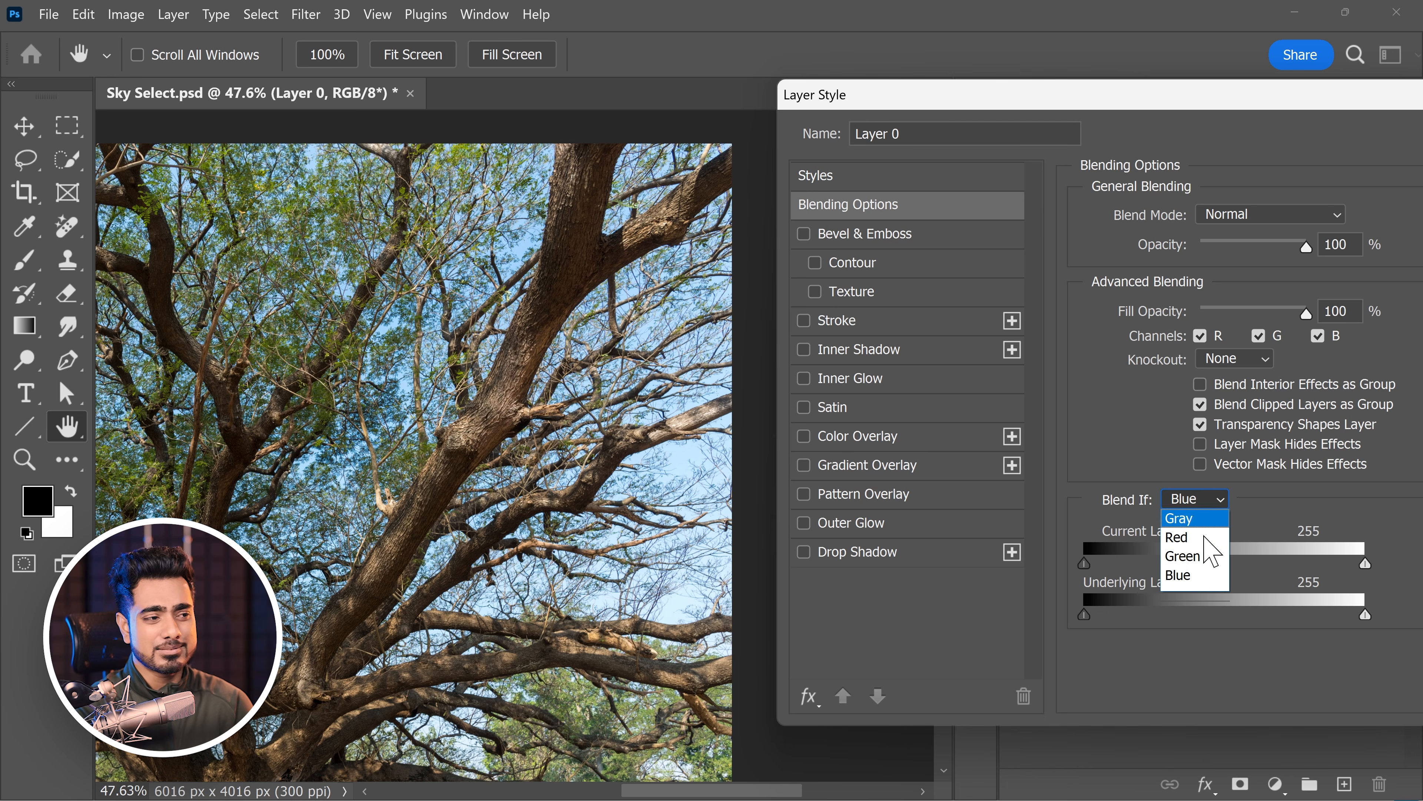
click(1193, 518)
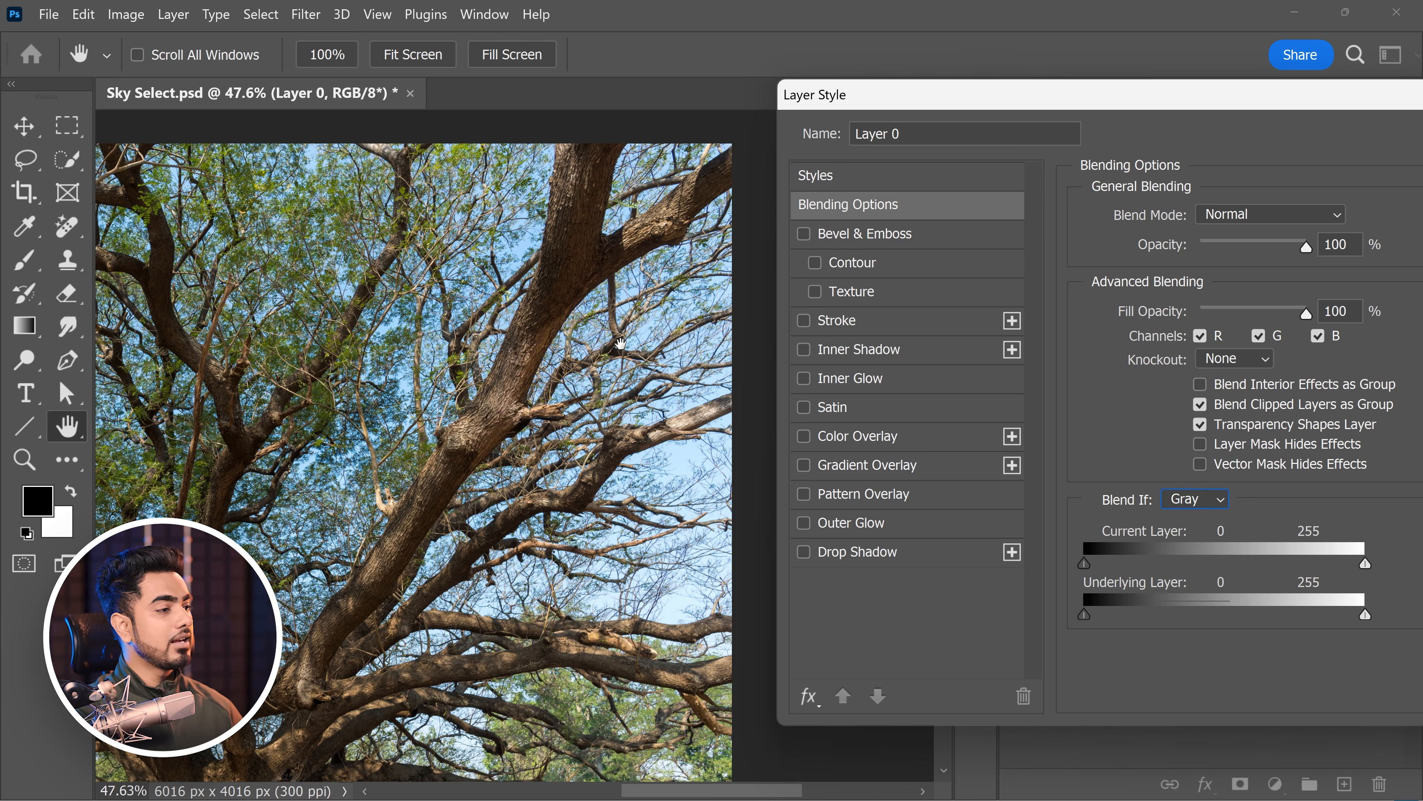
scroll(620, 347, up, 3)
drag(1365, 563, 1237, 563)
scroll(281, 554, up, 6)
scroll(280, 553, down, 4)
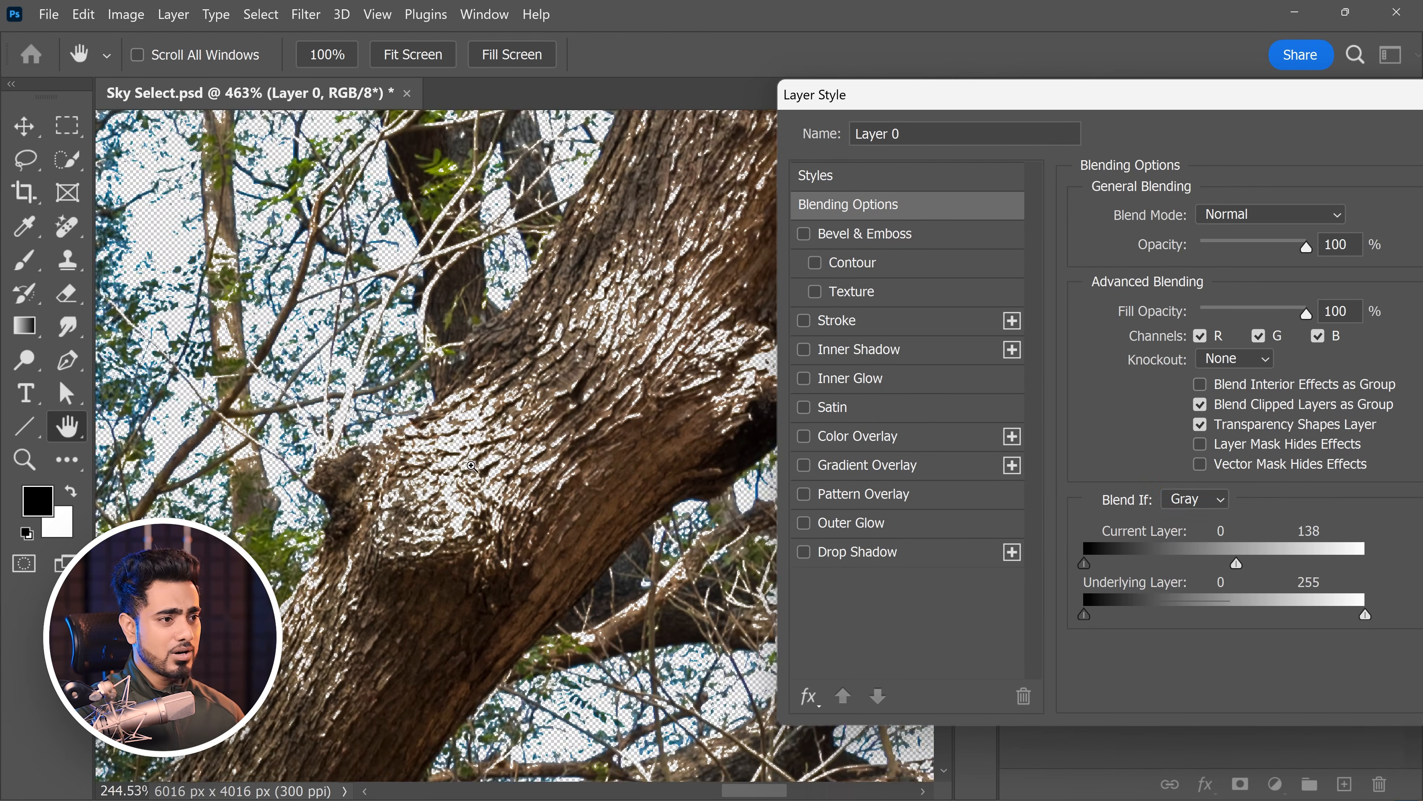
drag(1237, 563, 1367, 563)
Switch Blend If to Blue and lower Current Layer's white slider to 176 to hide the blue sky
click(1210, 501)
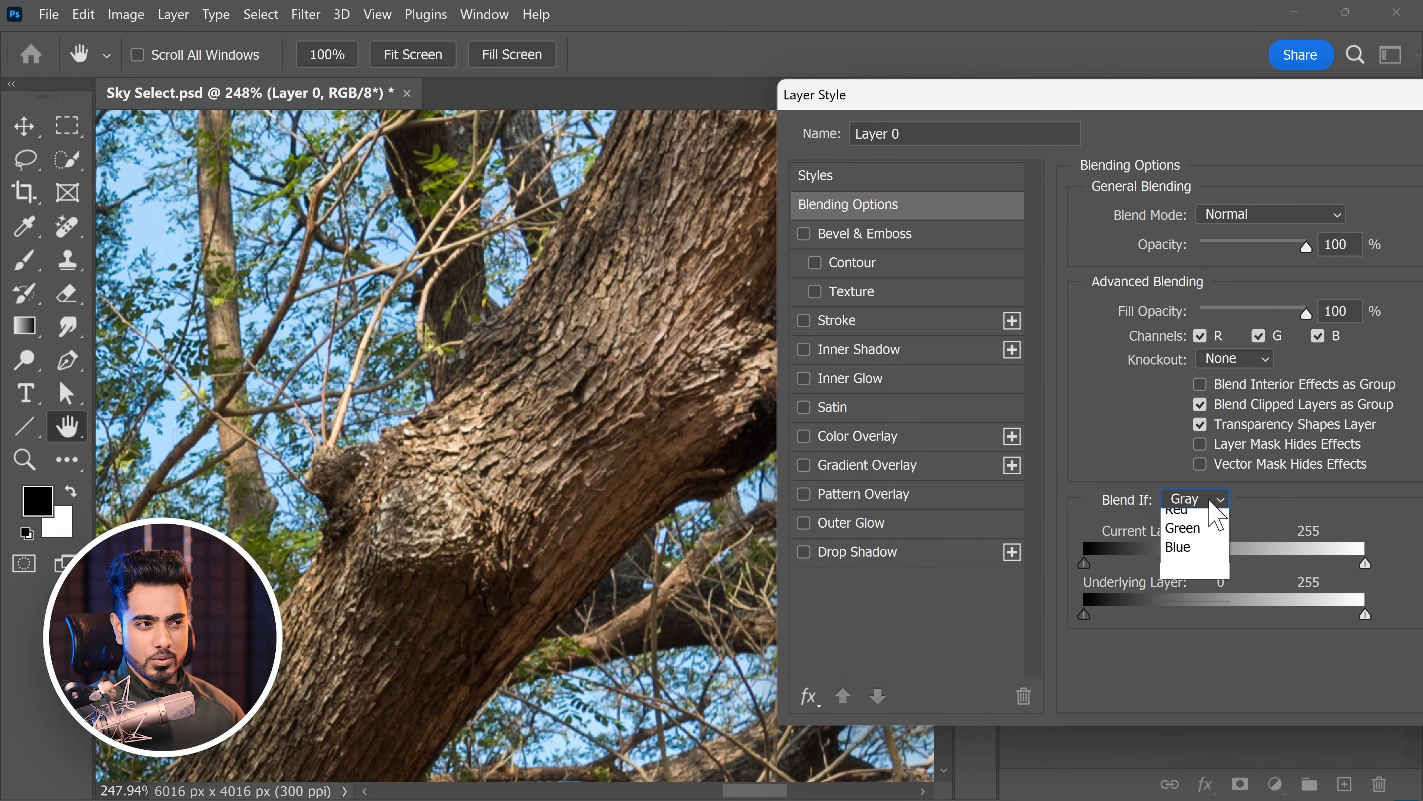
click(1204, 578)
drag(1365, 563, 1258, 564)
drag(491, 443, 549, 516)
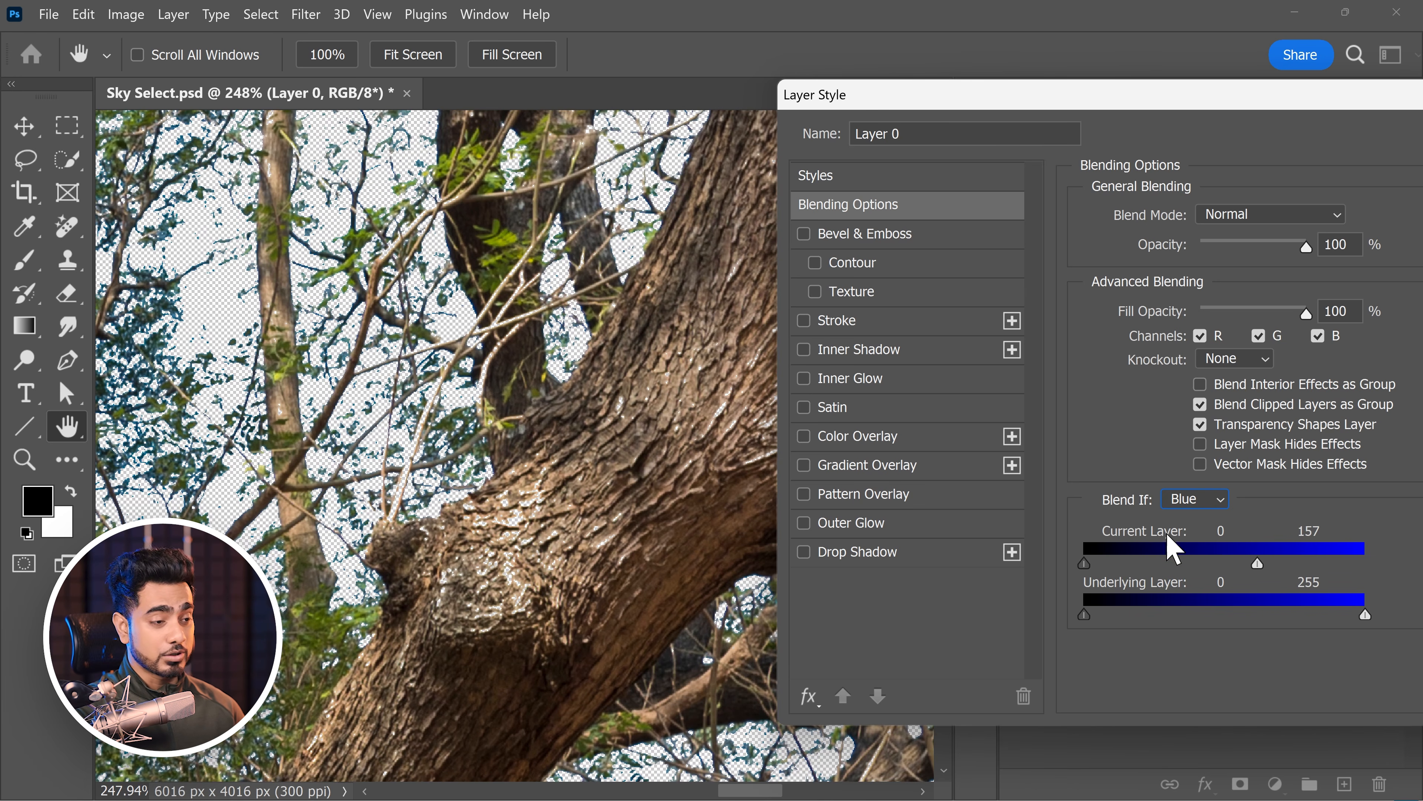
mouse_move(1257, 563)
mouse_down()
mouse_move(1150, 563)
mouse_move(1280, 572)
mouse_up()
Split Current Layer's white slider with its upper half at 222, fine-tune the lower half around the branch edges, and apply
scroll(146, 403, down, 3)
drag(700, 347, 306, 409)
ctrl+click(544, 307)
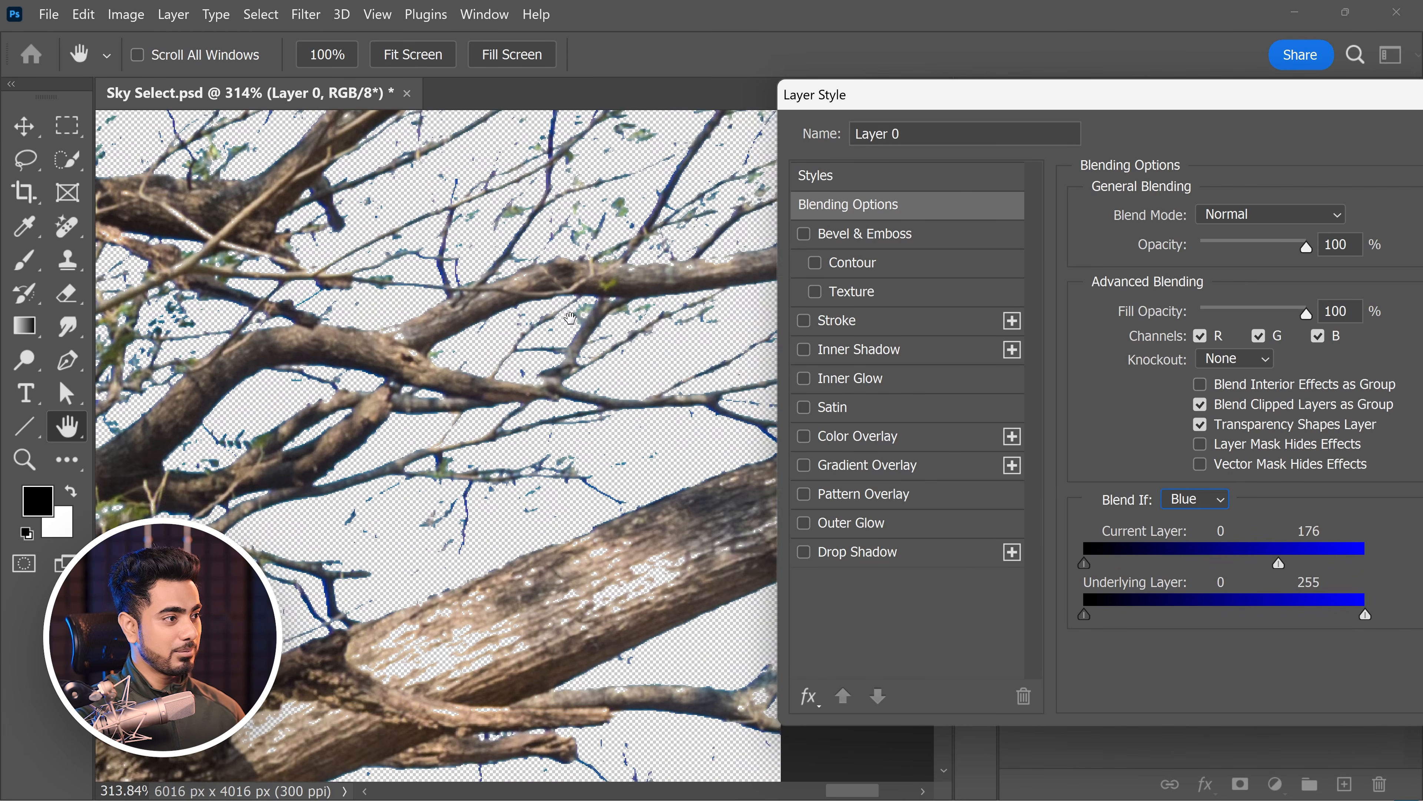
drag(554, 426, 623, 501)
ctrl+click(623, 501)
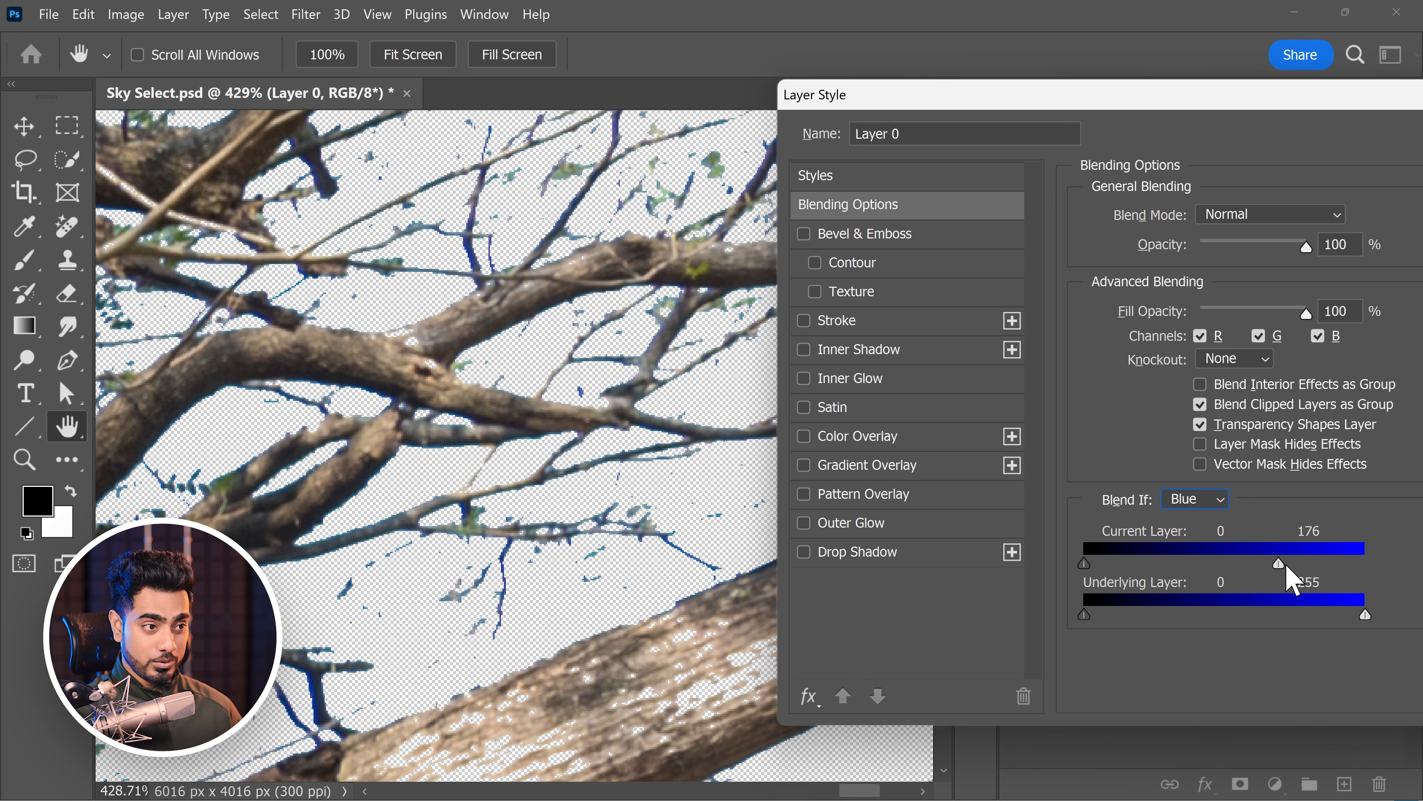
mouse_move(1282, 564)
mouse_down()
mouse_move(1308, 565)
mouse_move(1260, 564)
mouse_up()
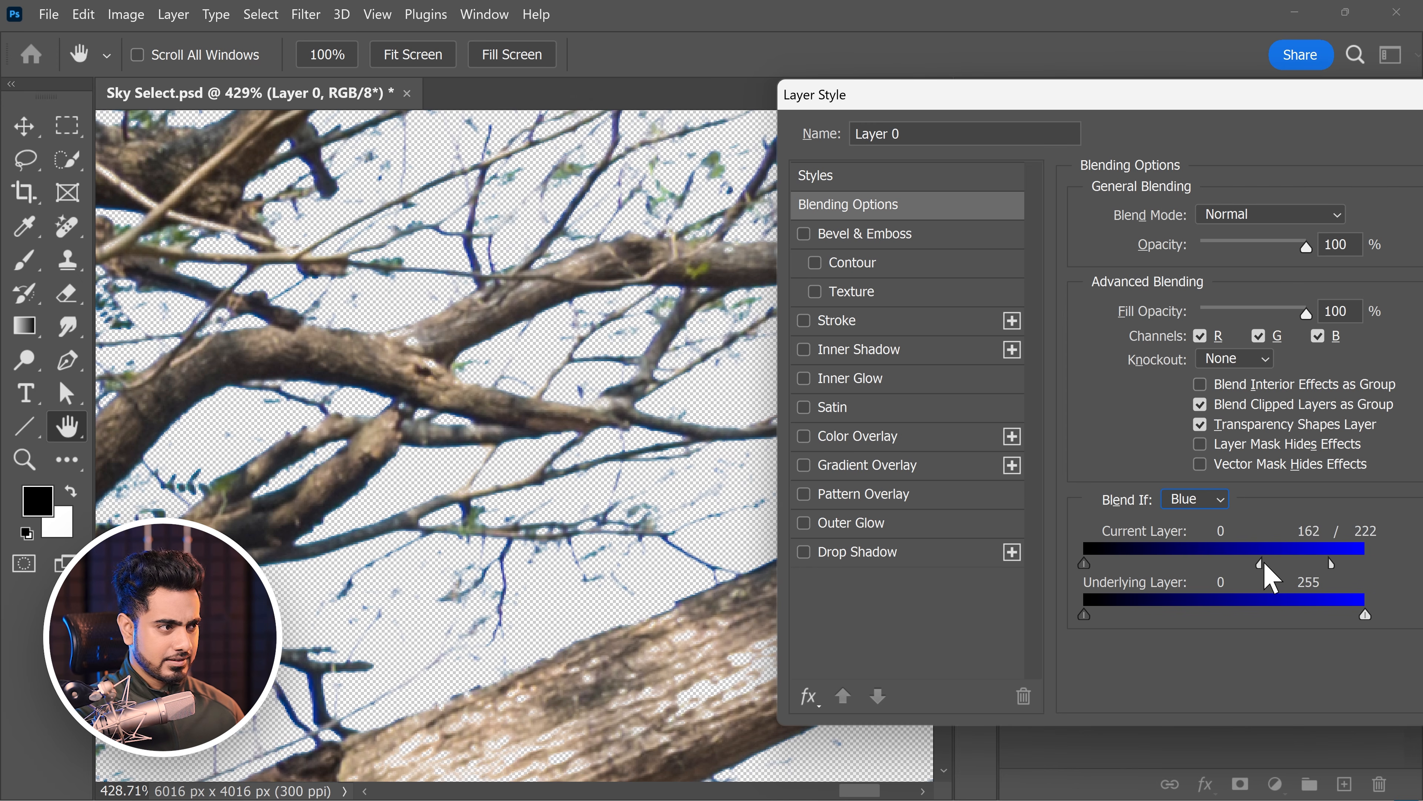
drag(1263, 564, 1276, 562)
drag(1175, 112, 842, 155)
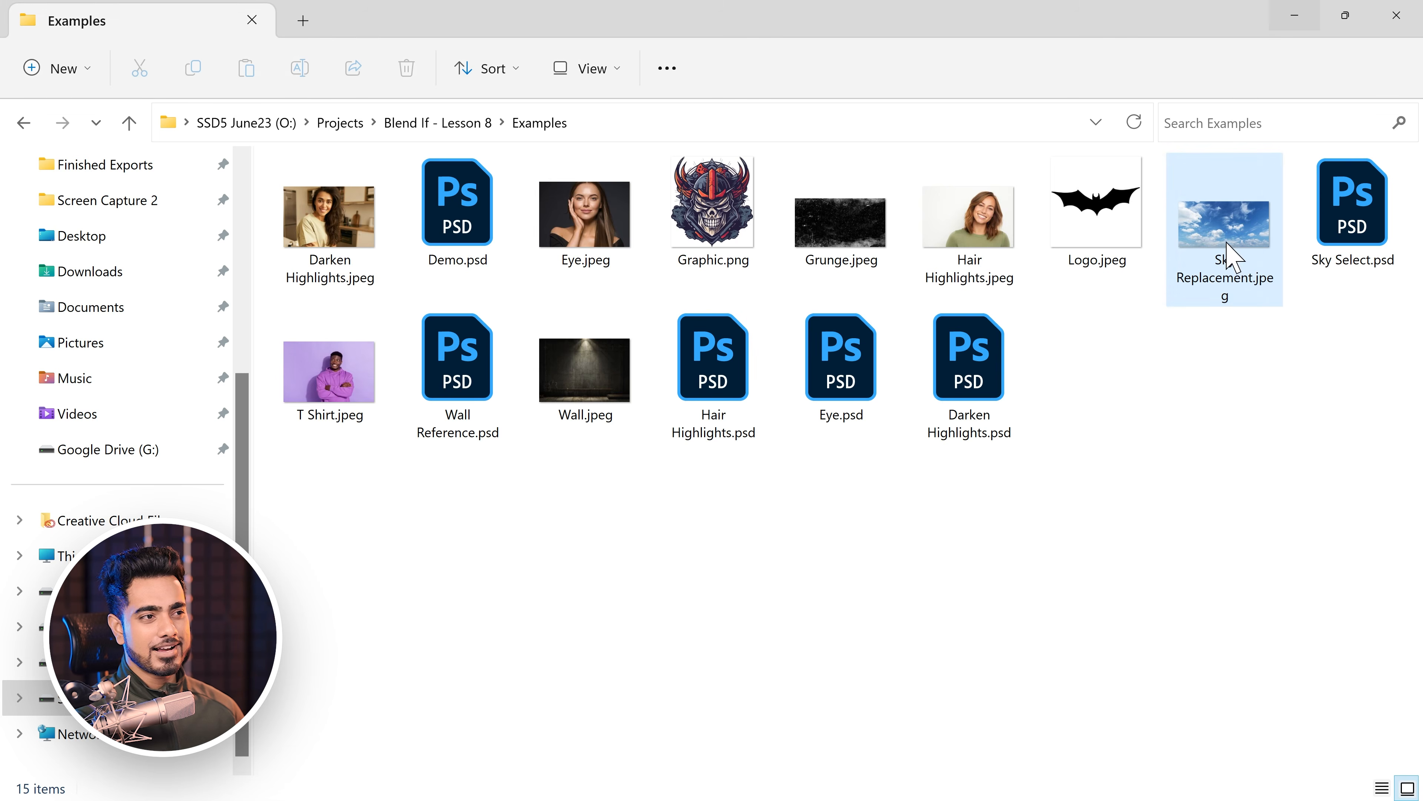
Place Sky Replacement.jpeg from the Examples folder into Sky Select.psd, scaled to 108.58% to cover the canvas
drag(1227, 236, 542, 431)
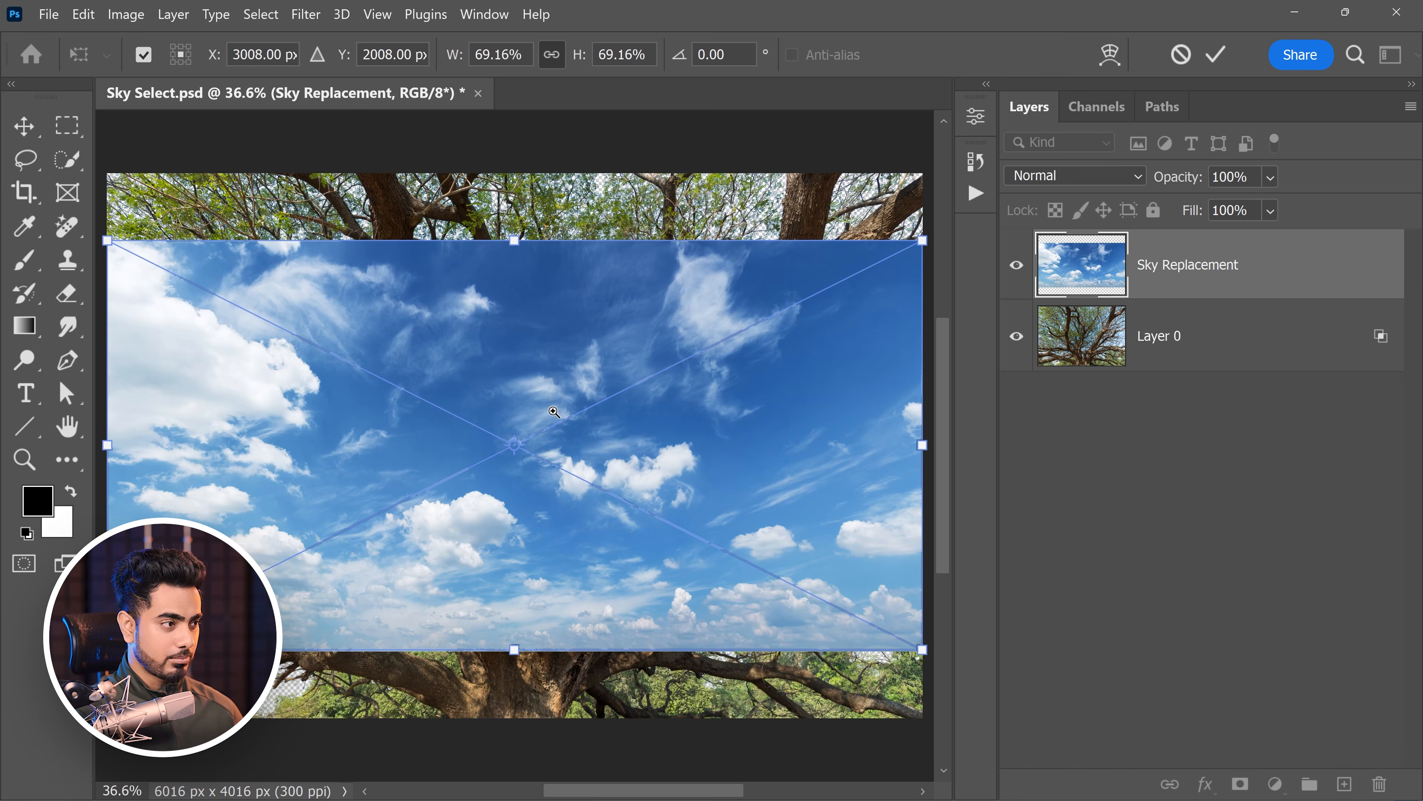
drag(771, 555, 912, 622)
key(Return)
key(b)
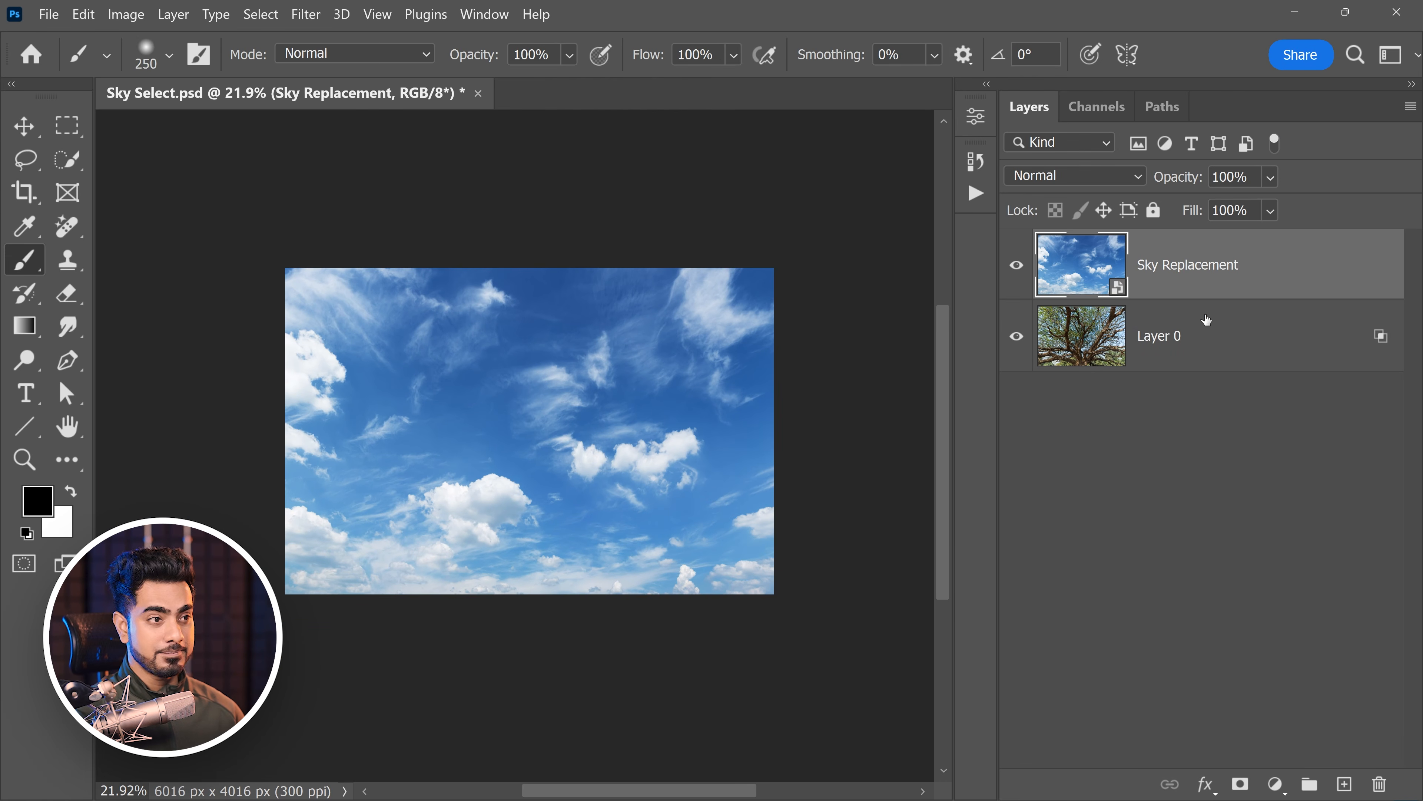
Move the Sky Replacement layer below Layer 0 and shift the sky right to X 4722.50 px, Y 2008.50 px
drag(1191, 270, 1226, 404)
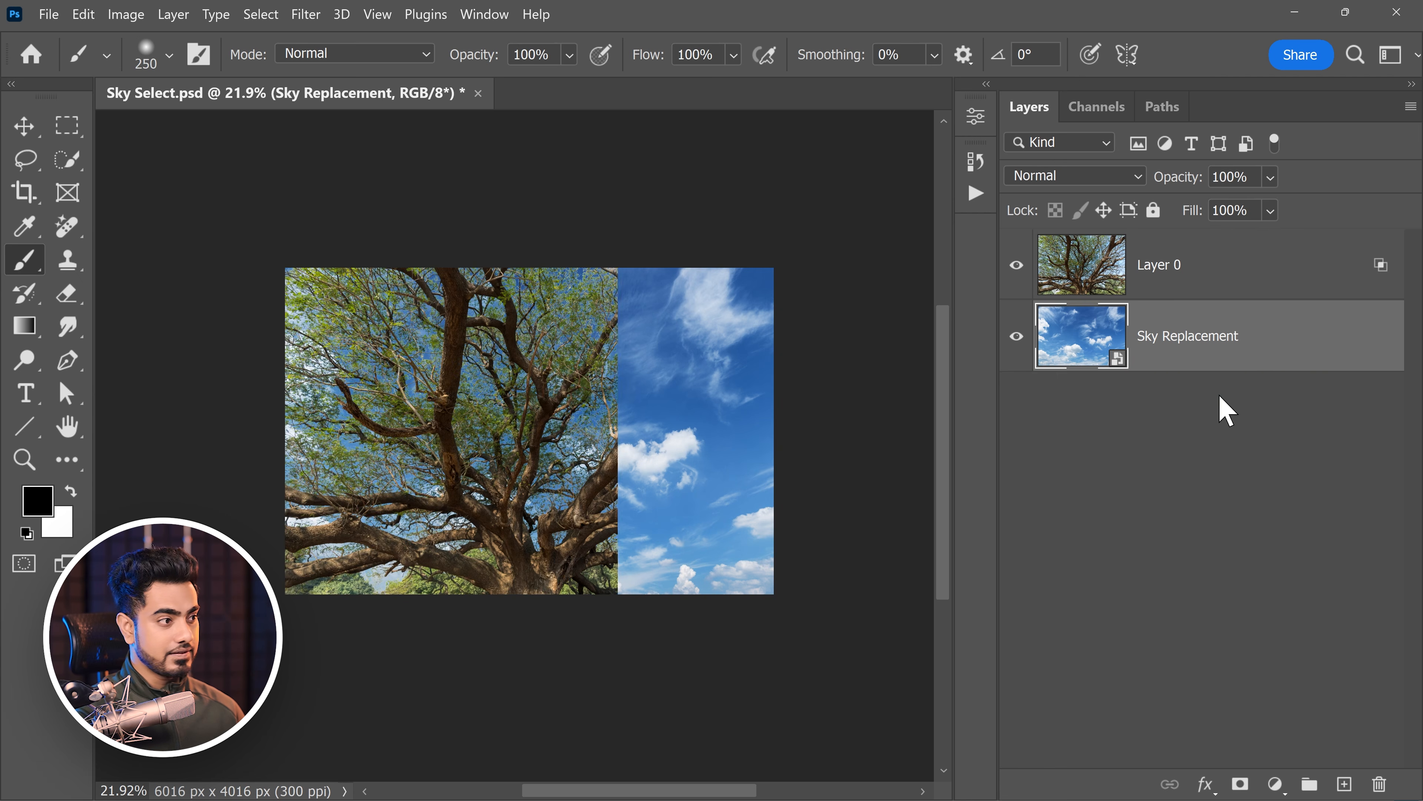
drag(685, 417, 901, 397)
key(ctrl+t)
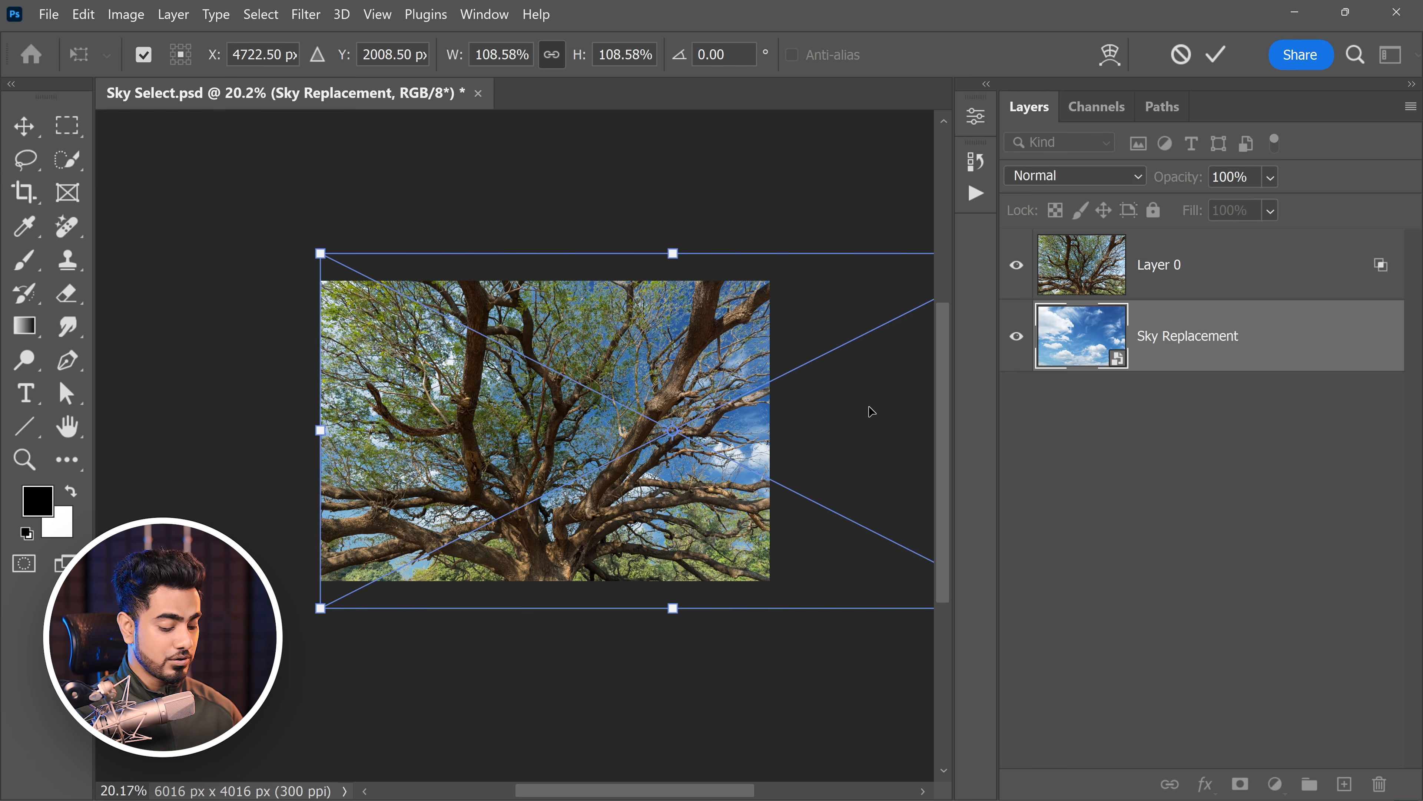
key(Return)
drag(638, 372, 661, 371)
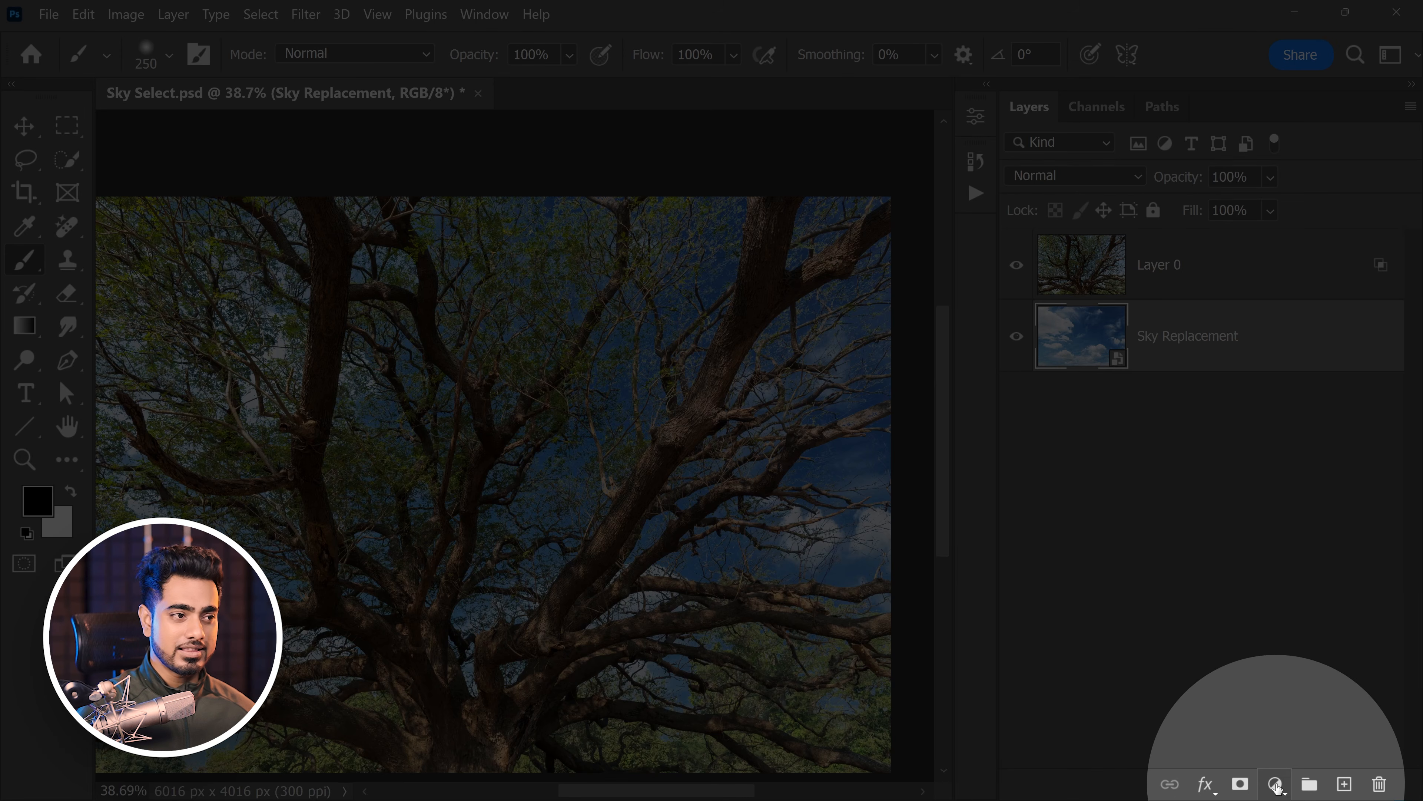
Add a Curves adjustment layer above Sky Replacement and raise the RGB curve's midtones to brighten the sky
click(1274, 782)
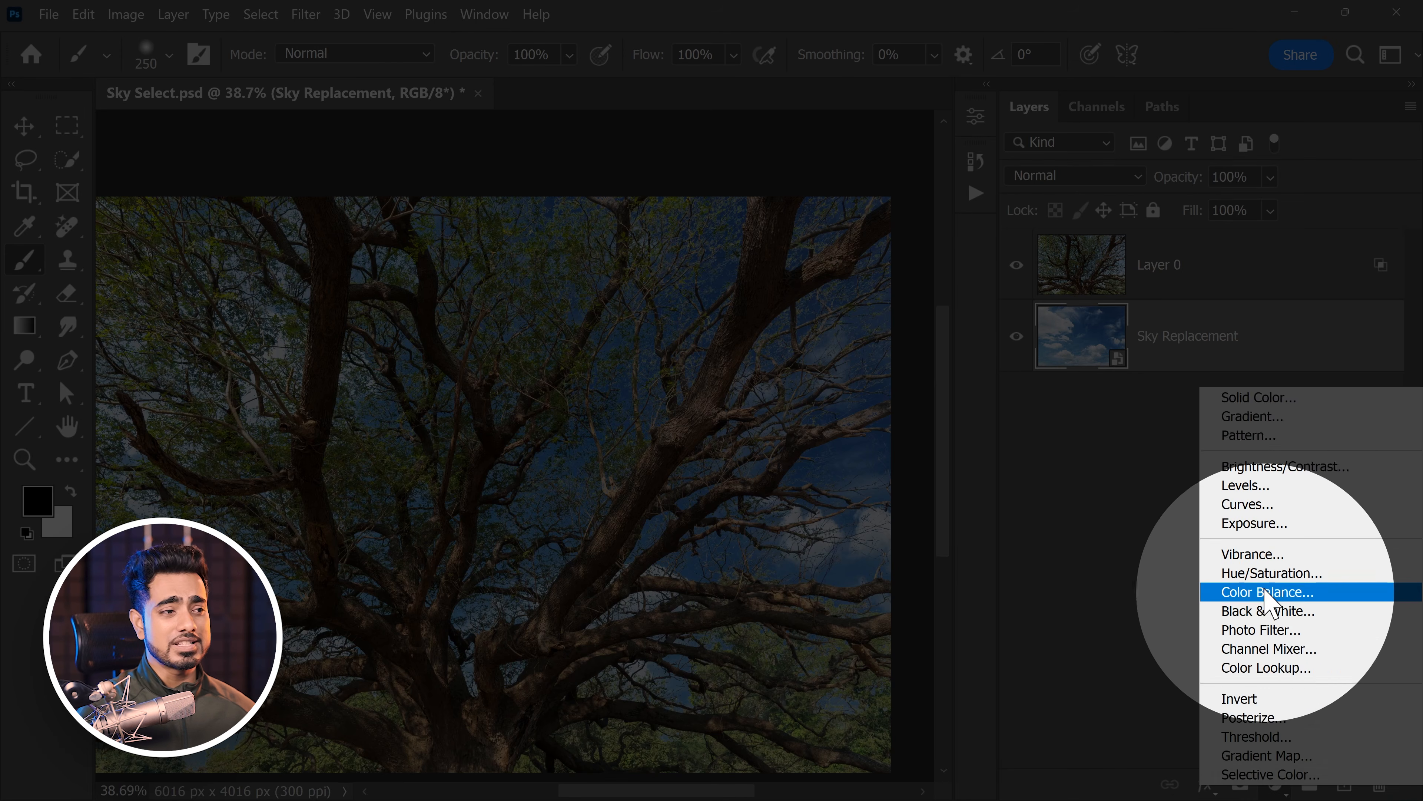
click(1248, 504)
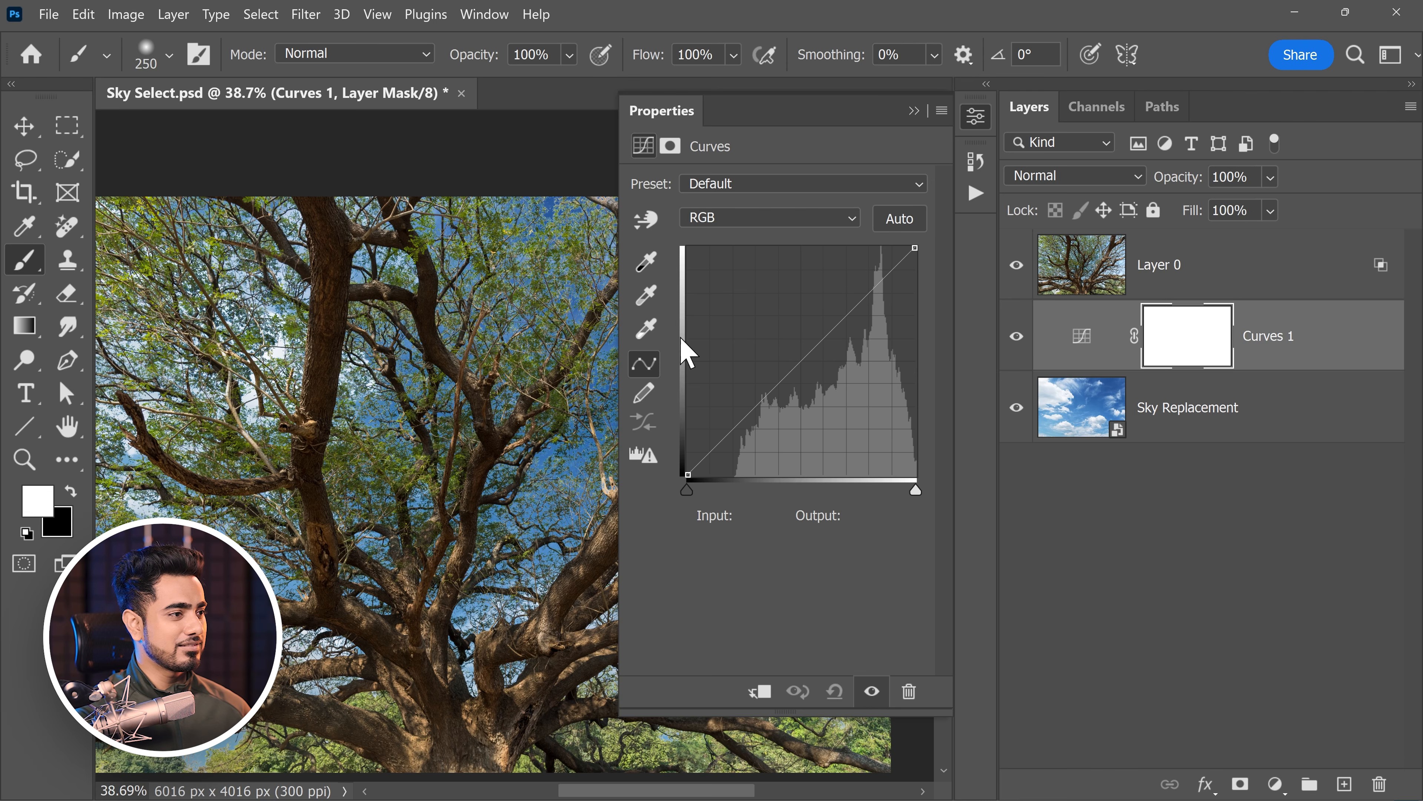
drag(499, 410, 451, 399)
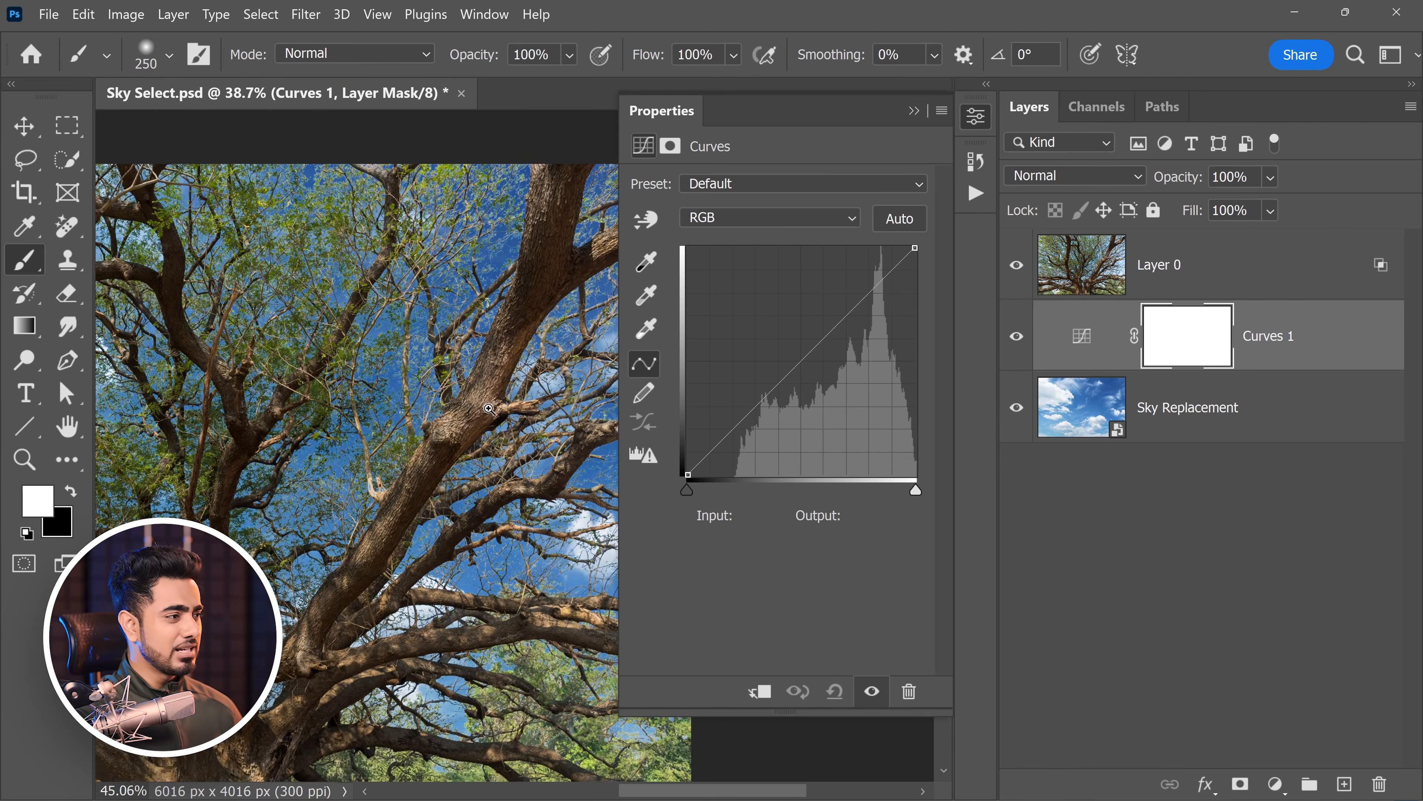
drag(487, 408, 519, 408)
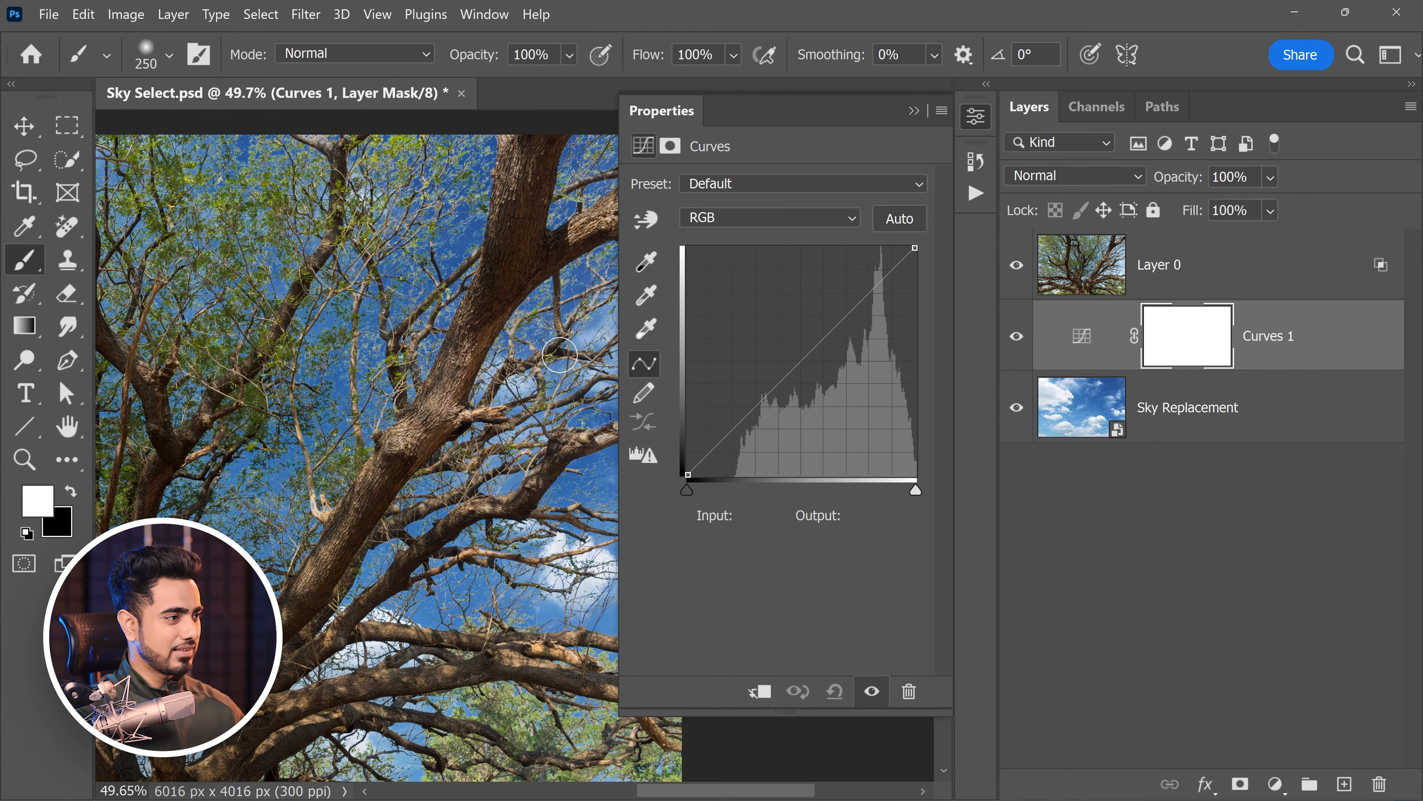
drag(425, 385, 496, 372)
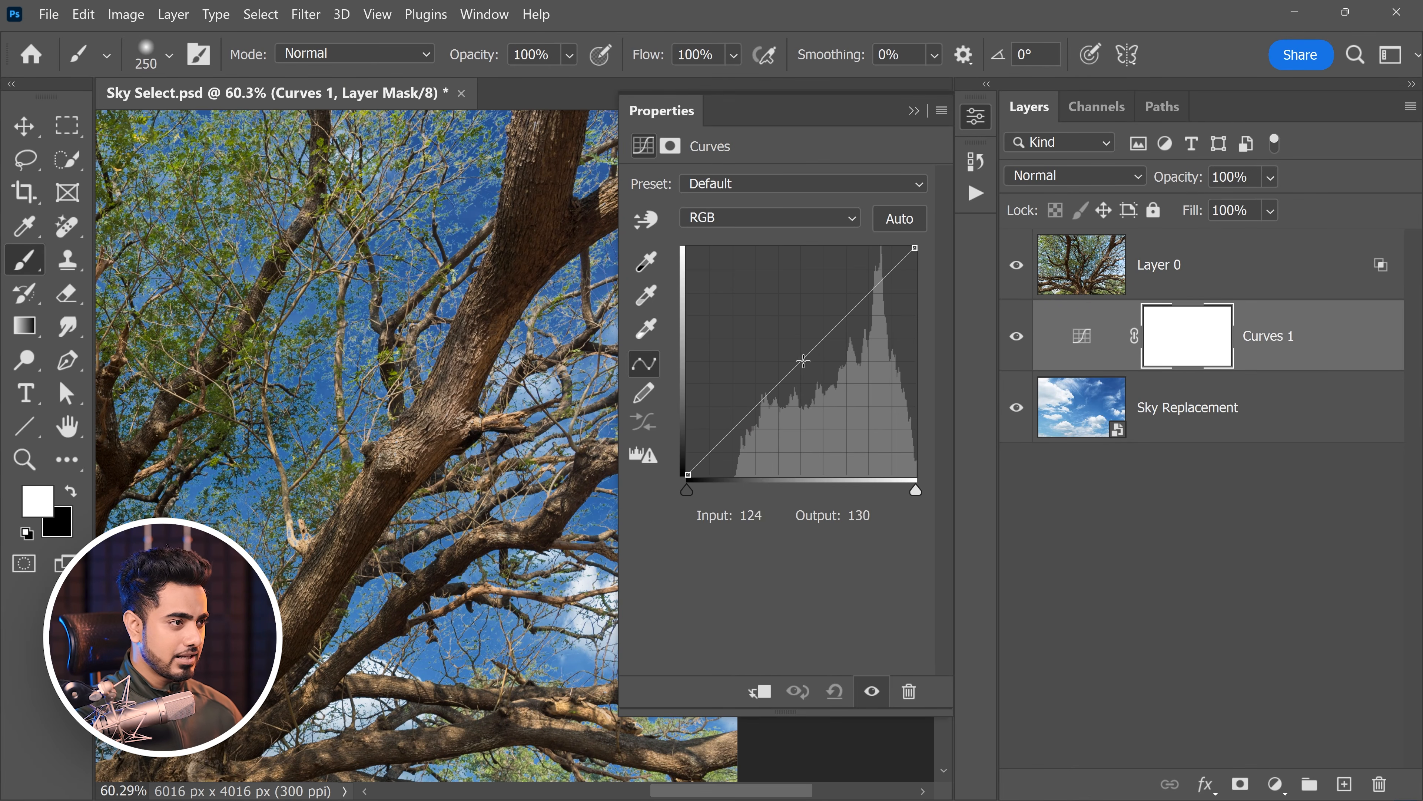
drag(806, 355, 775, 325)
click(914, 110)
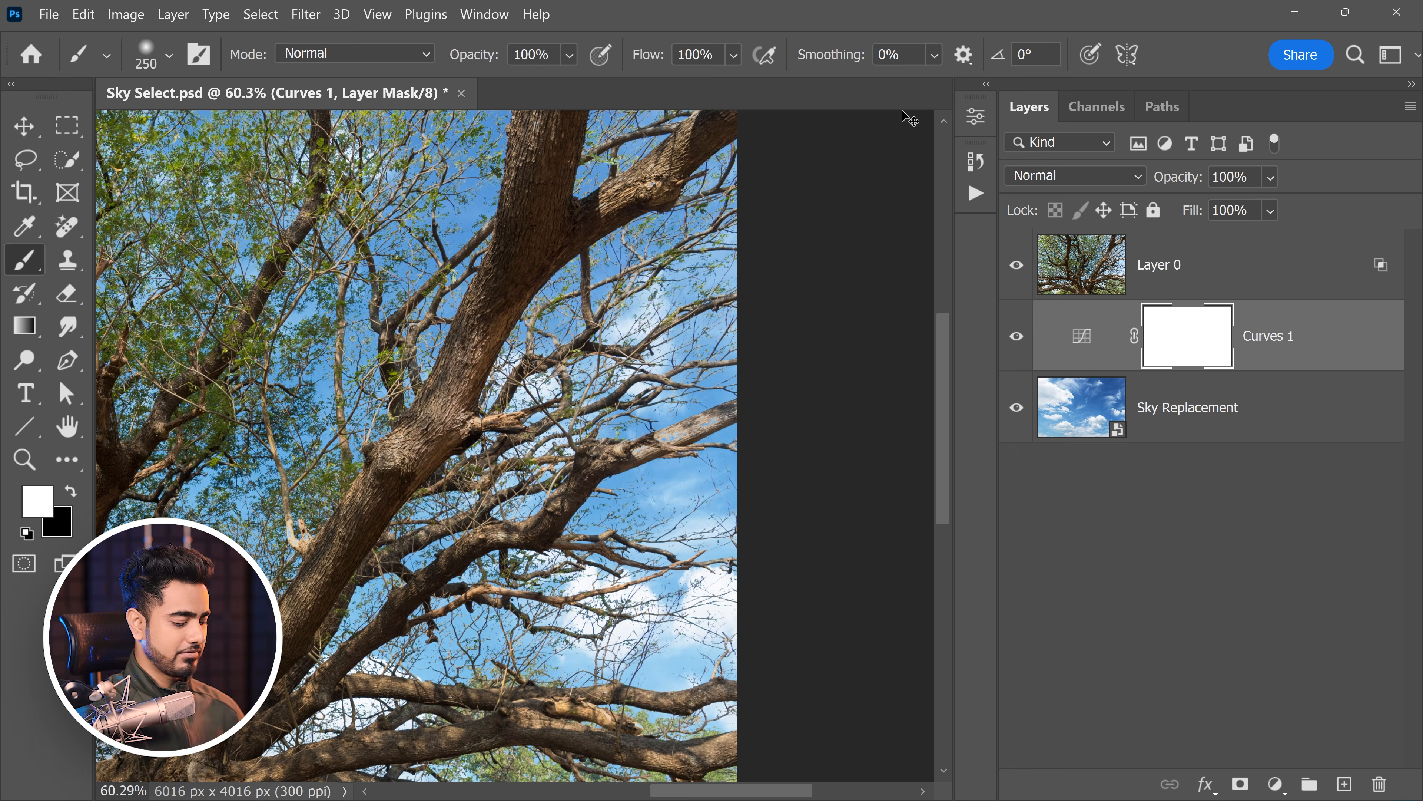
key(ctrl+0)
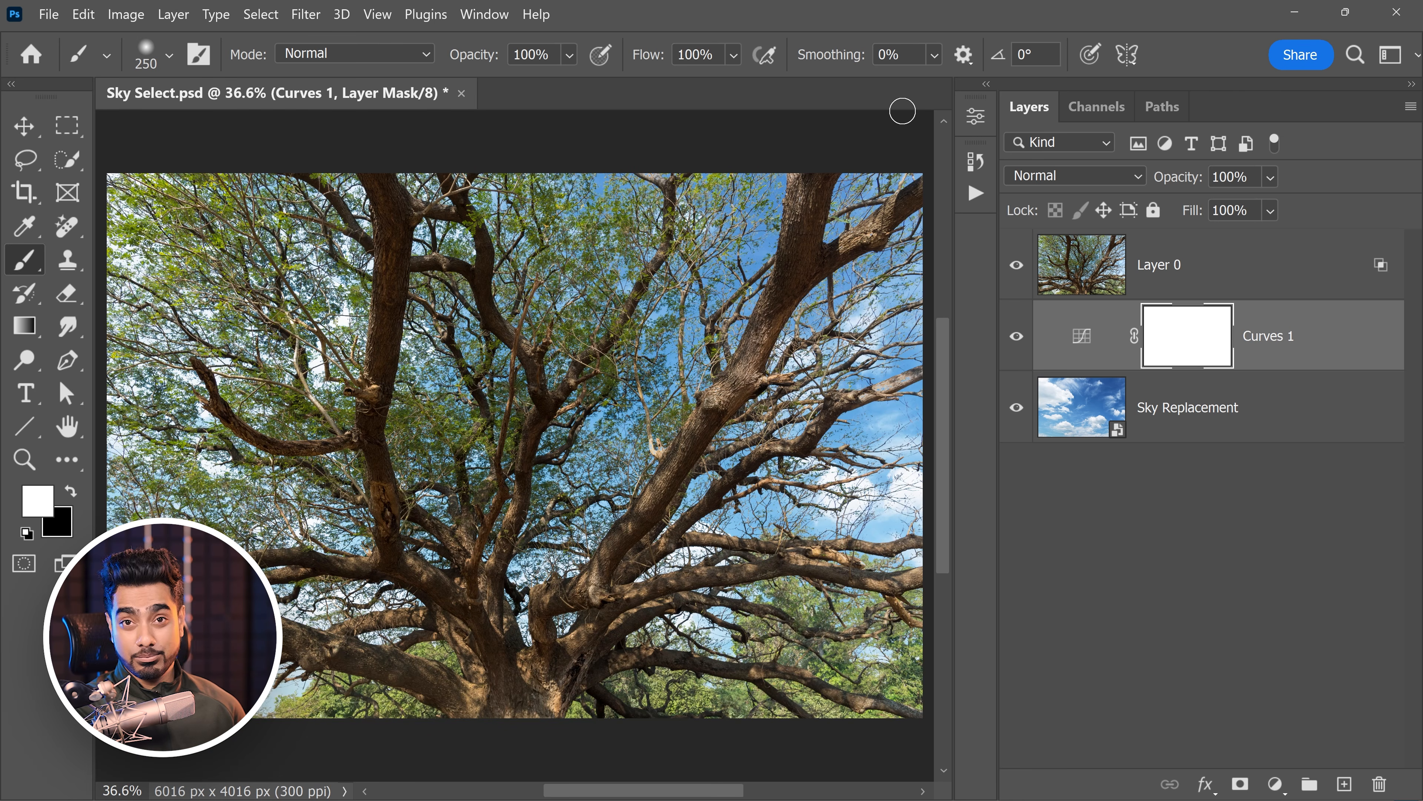
Hide the Curves 1 and Sky Replacement layers and convert Layer 0 to a smart object
click(1149, 283)
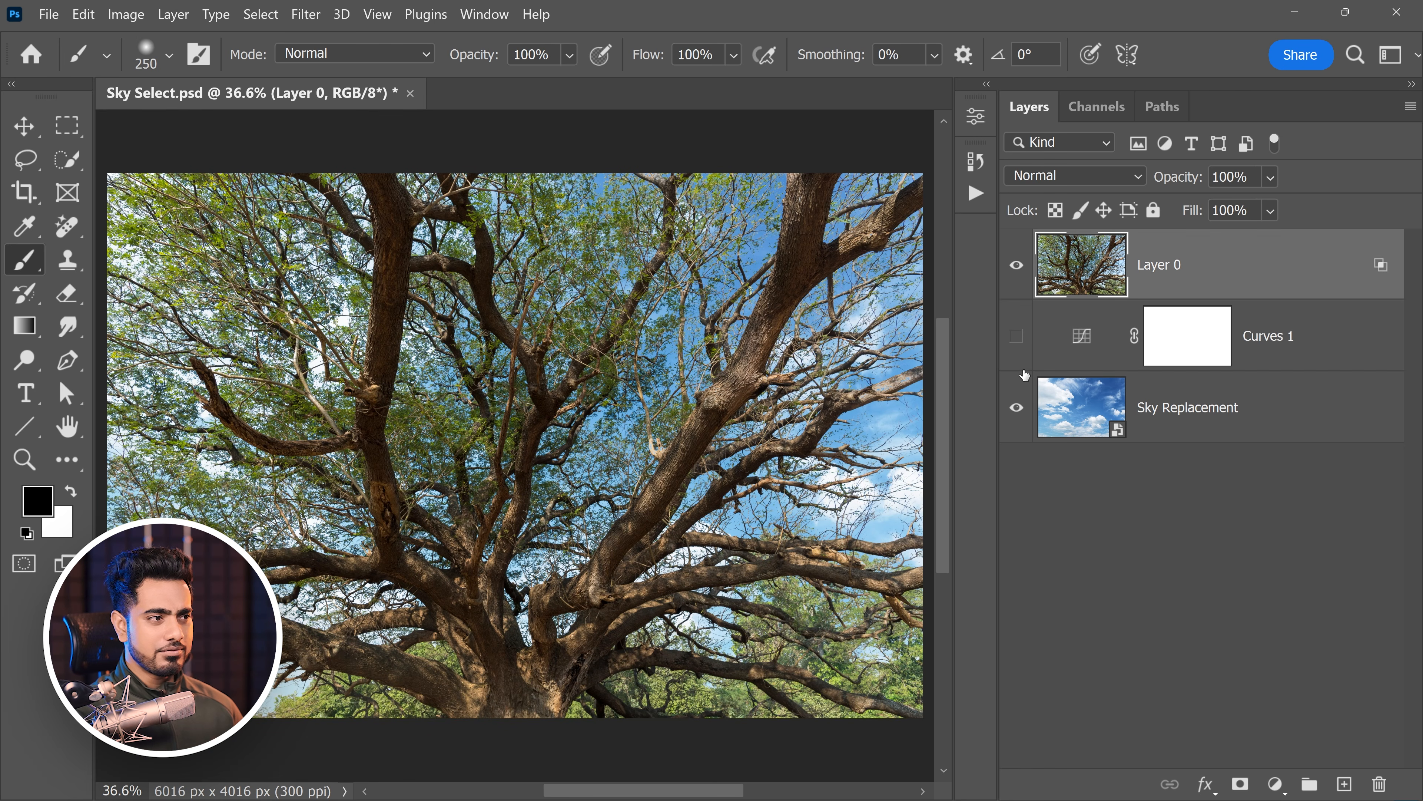
click(1017, 403)
drag(847, 323, 736, 129)
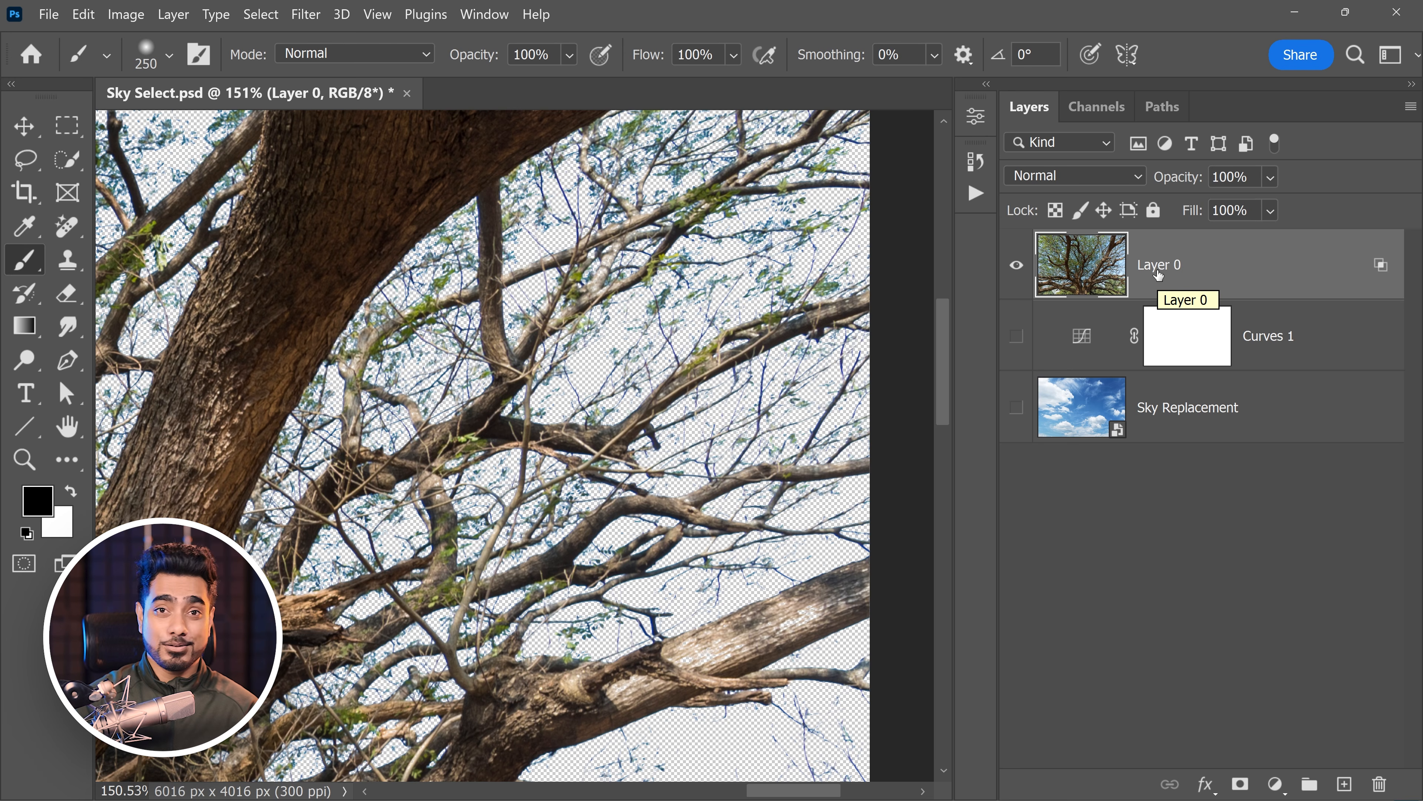
right_click(1242, 267)
click(1155, 355)
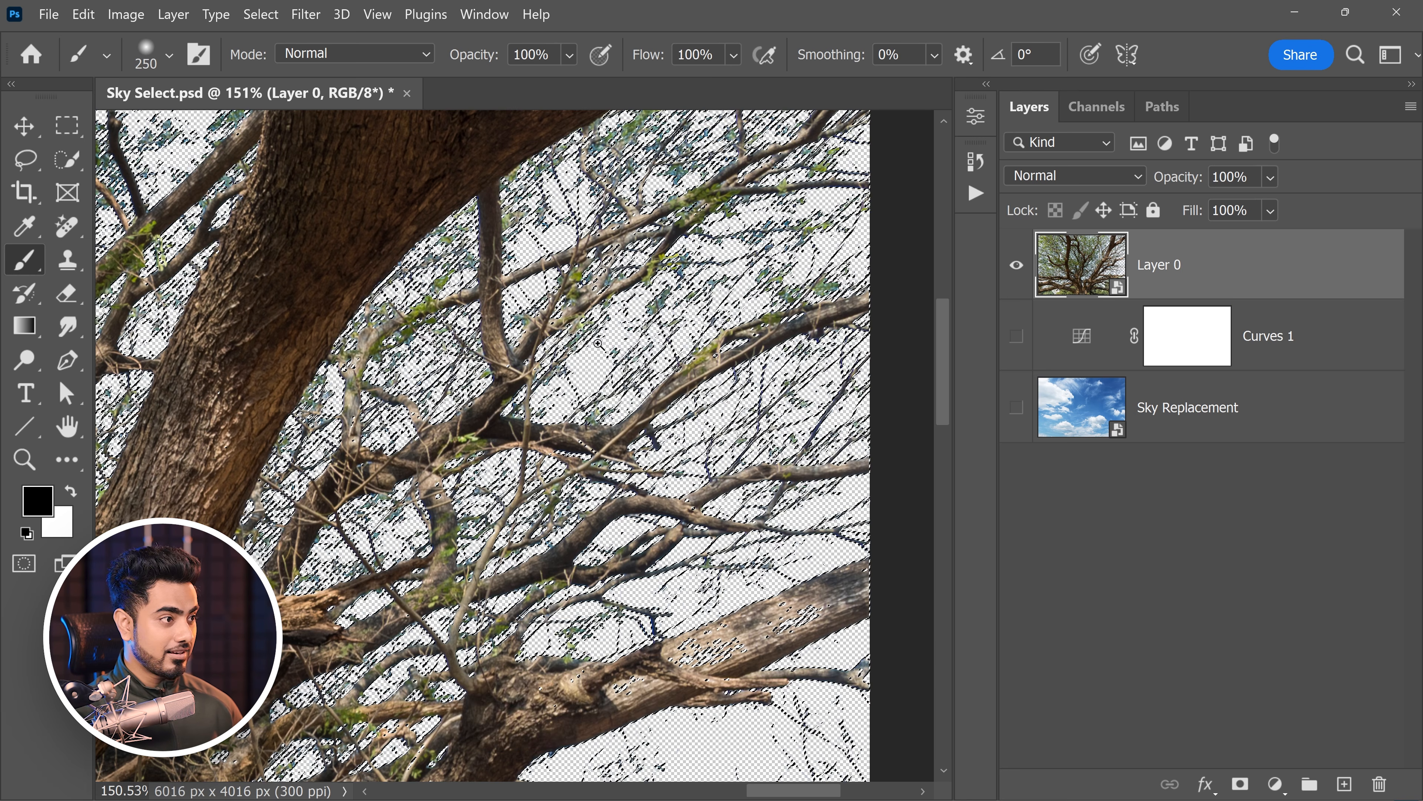
scroll(489, 289, up, 6)
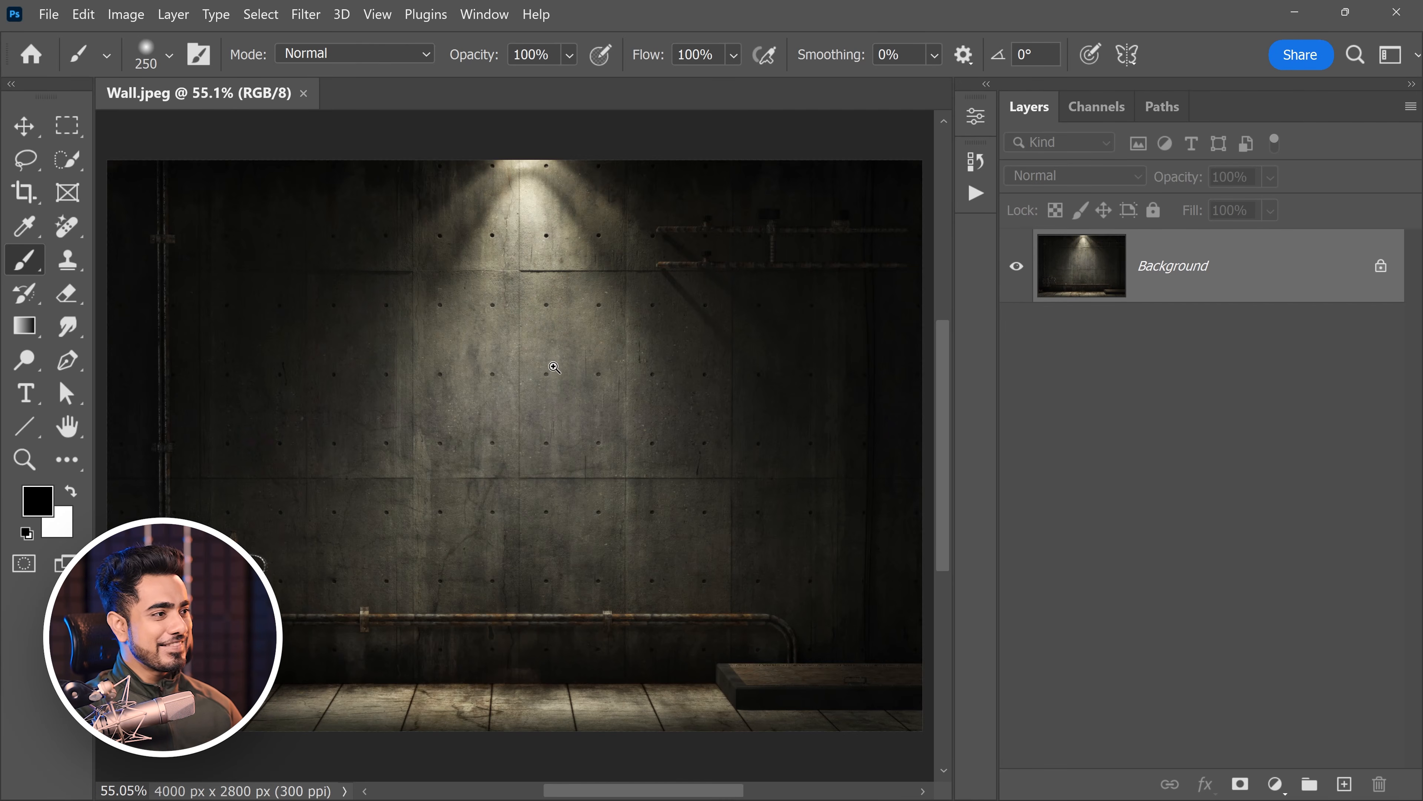
Place Graphic.png from the Examples folder into Wall.jpeg, scaled to 9.14% and positioned under the spotlight
drag(544, 359, 569, 357)
key(ctrl+0)
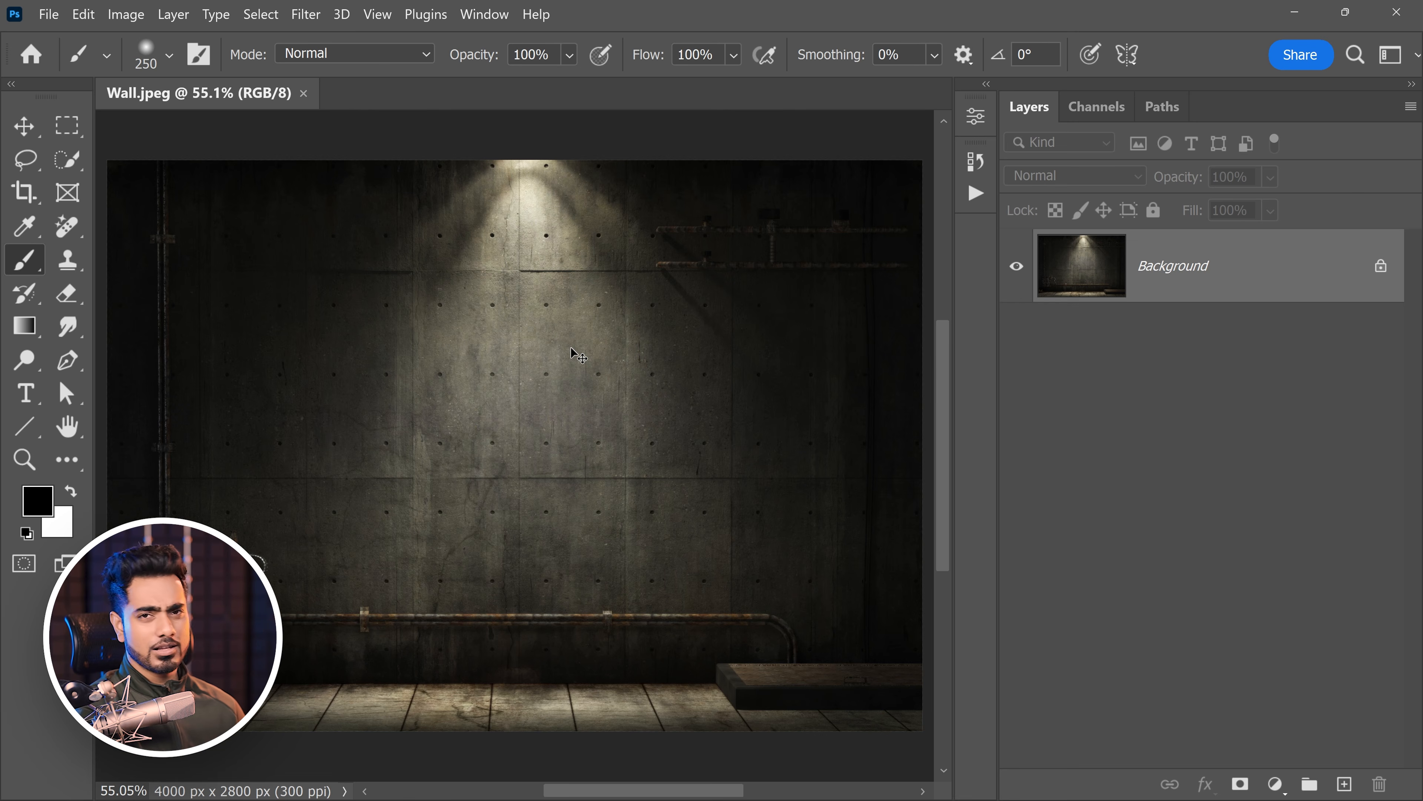
click(201, 792)
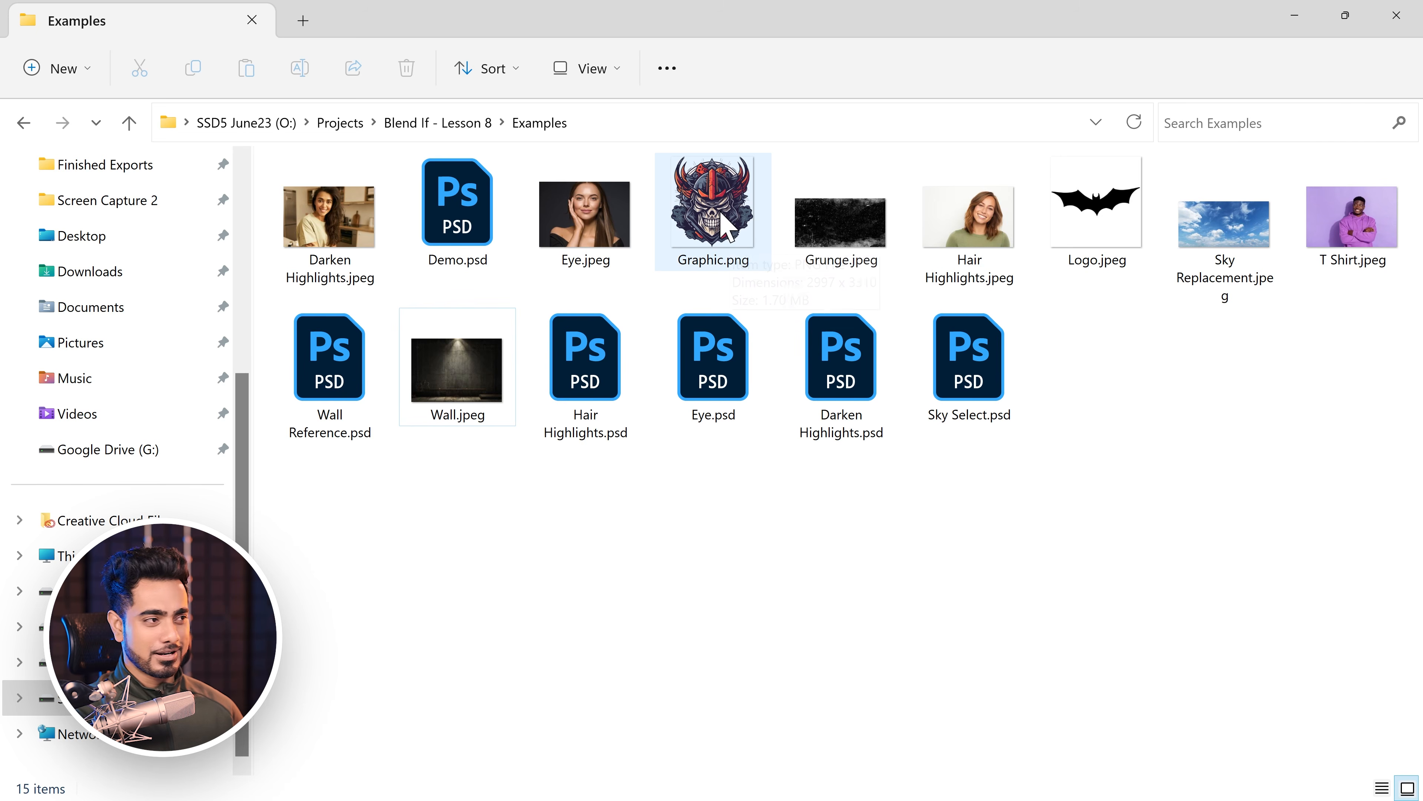
drag(722, 230, 550, 421)
drag(772, 161, 629, 317)
drag(559, 369, 512, 472)
scroll(560, 287, up, 8)
scroll(510, 451, down, 2)
scroll(509, 451, down, 1)
scroll(509, 452, up, 4)
drag(488, 425, 555, 435)
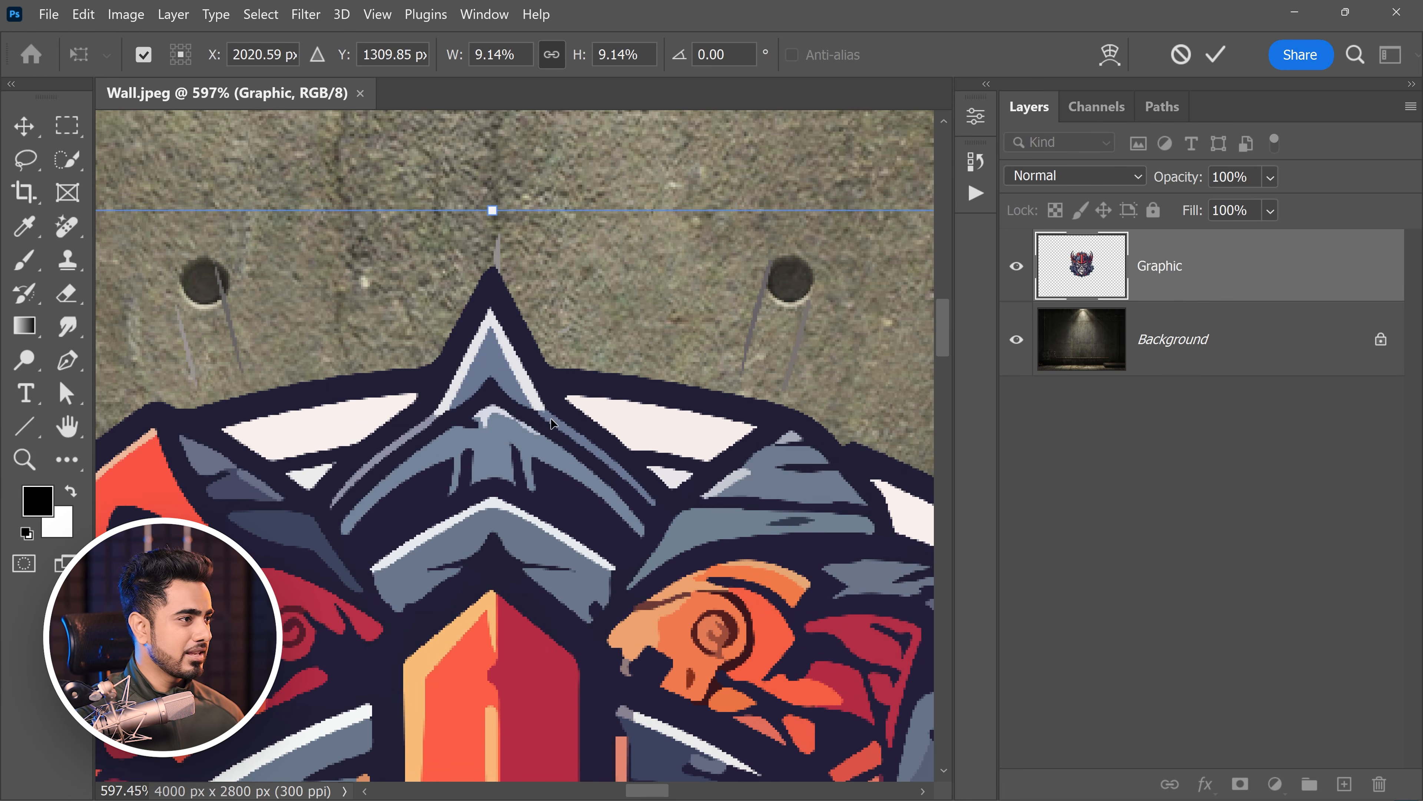
scroll(558, 435, down, 10)
scroll(558, 434, up, 3)
Scale the placed graphic down to 8.26%, move it slightly higher on the wall, and apply the transform
drag(702, 387, 684, 408)
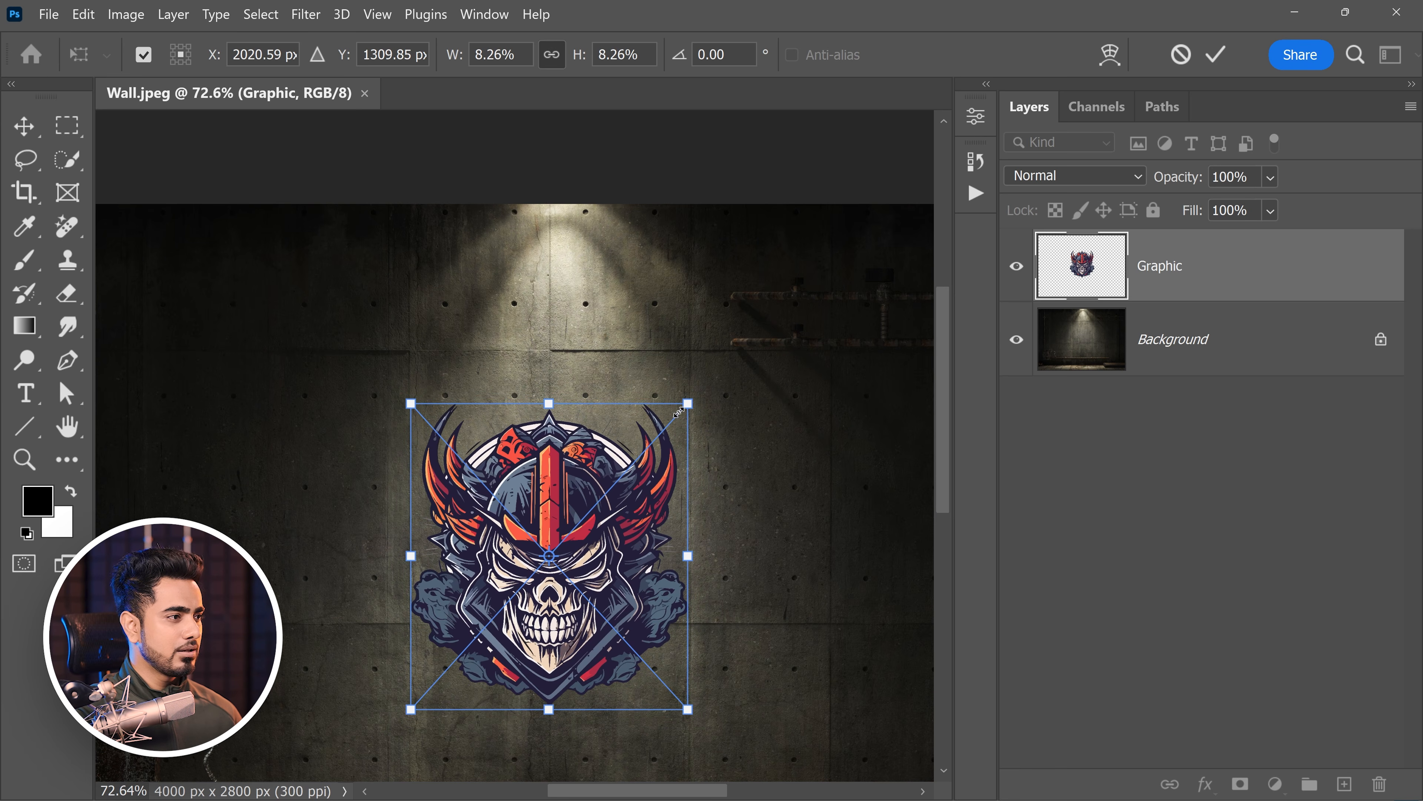
drag(589, 432, 604, 386)
key(Return)
key(b)
key(ctrl+minus)
key(ctrl+minus)
key(ctrl+minus)
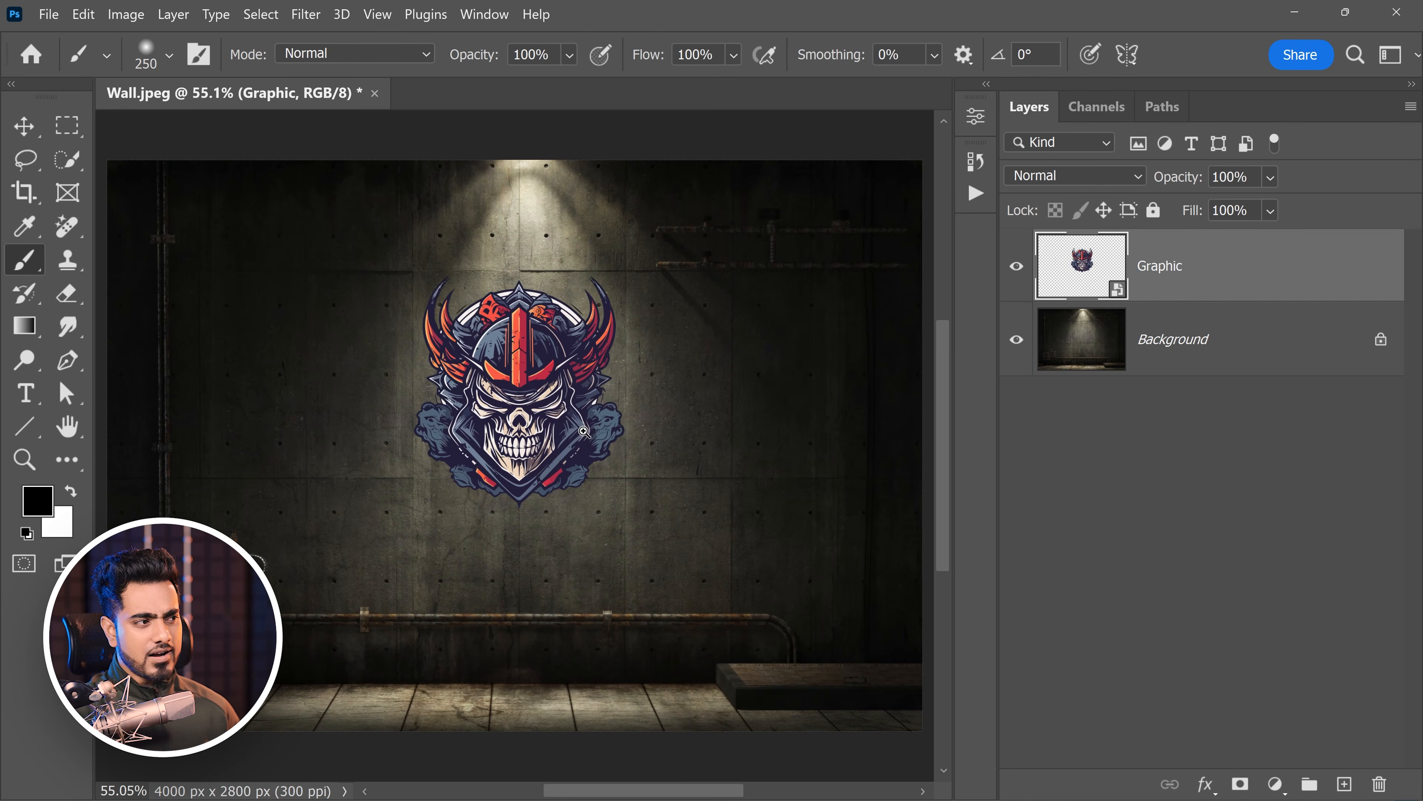
Duplicate the Graphic layer, hide the copy, and select the original Graphic layer
drag(584, 431, 597, 497)
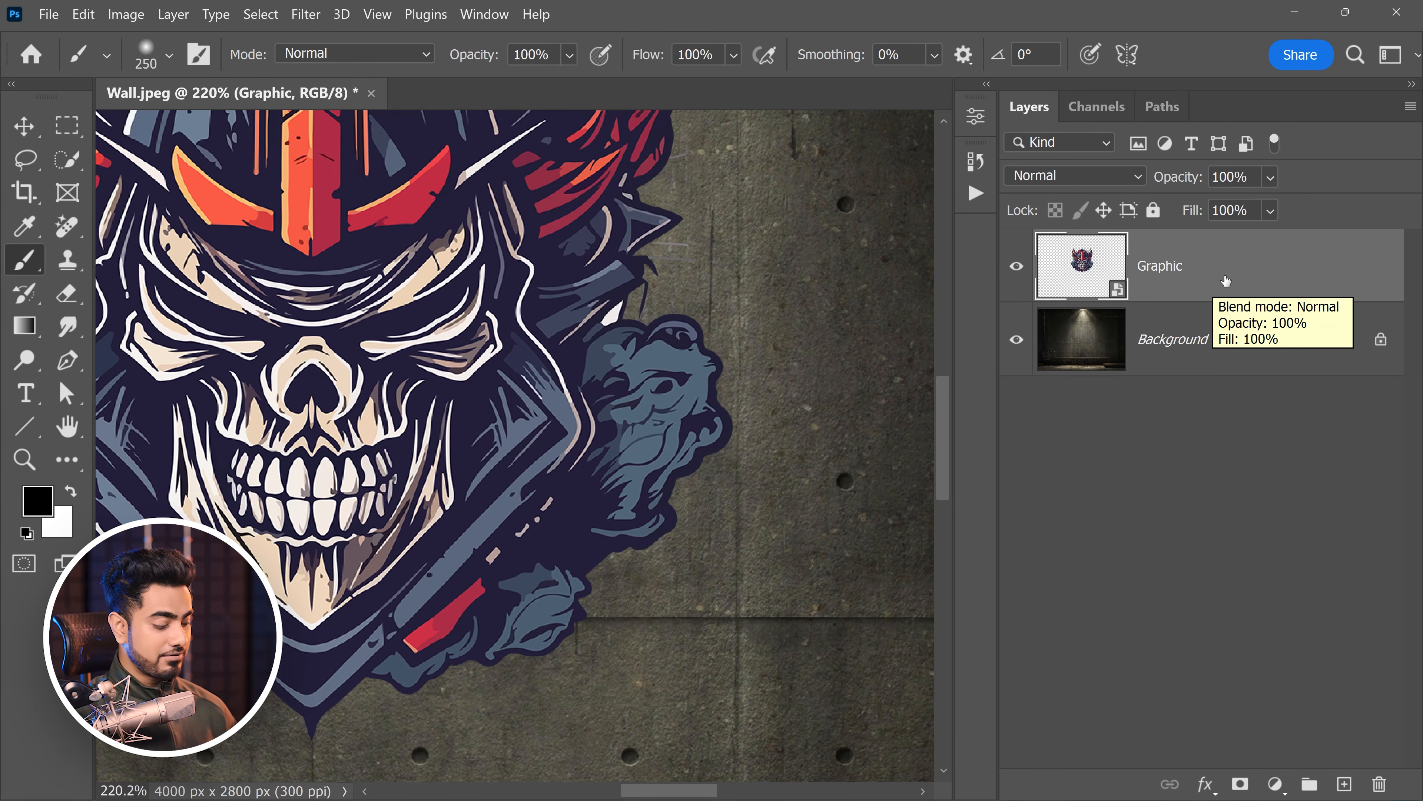
key(ctrl+j)
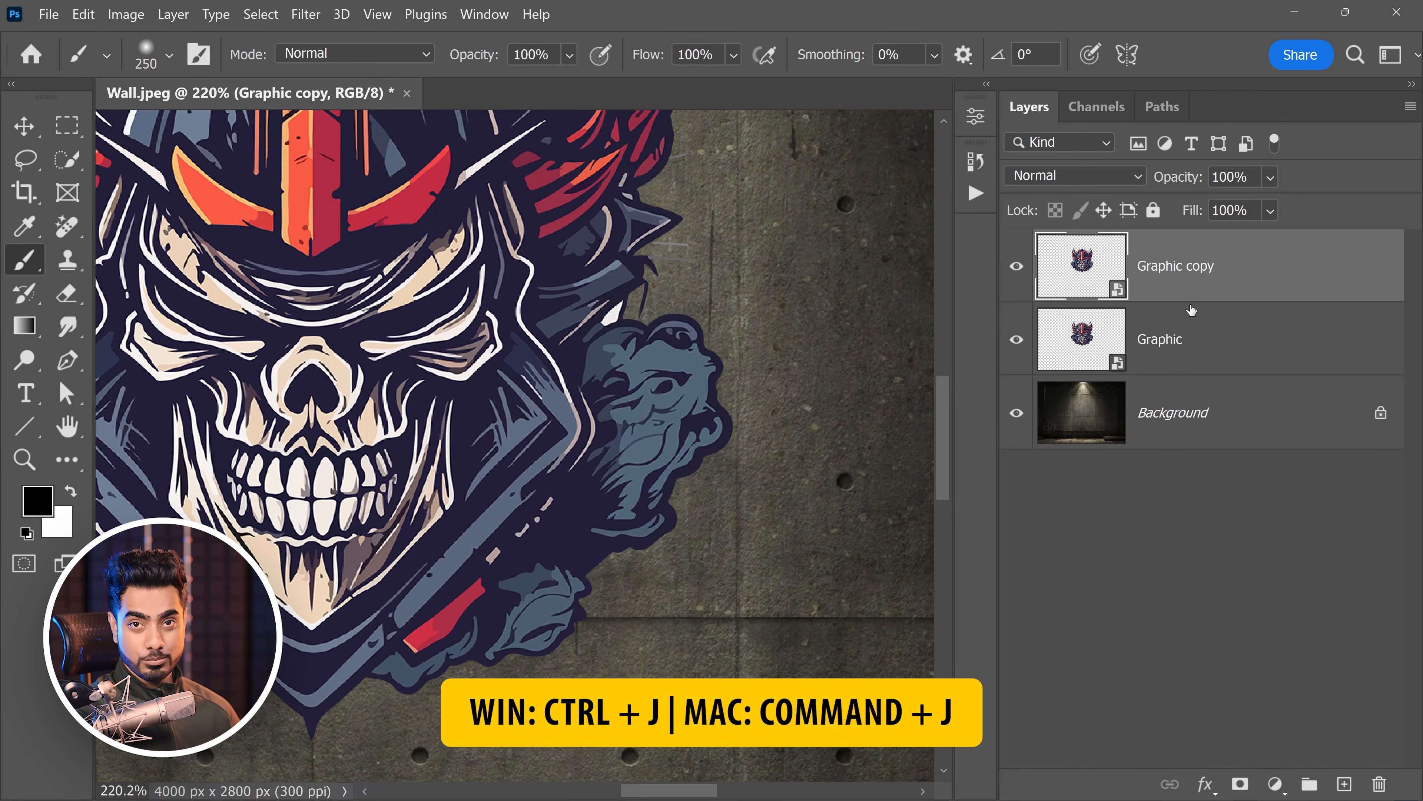
click(1016, 267)
click(1141, 335)
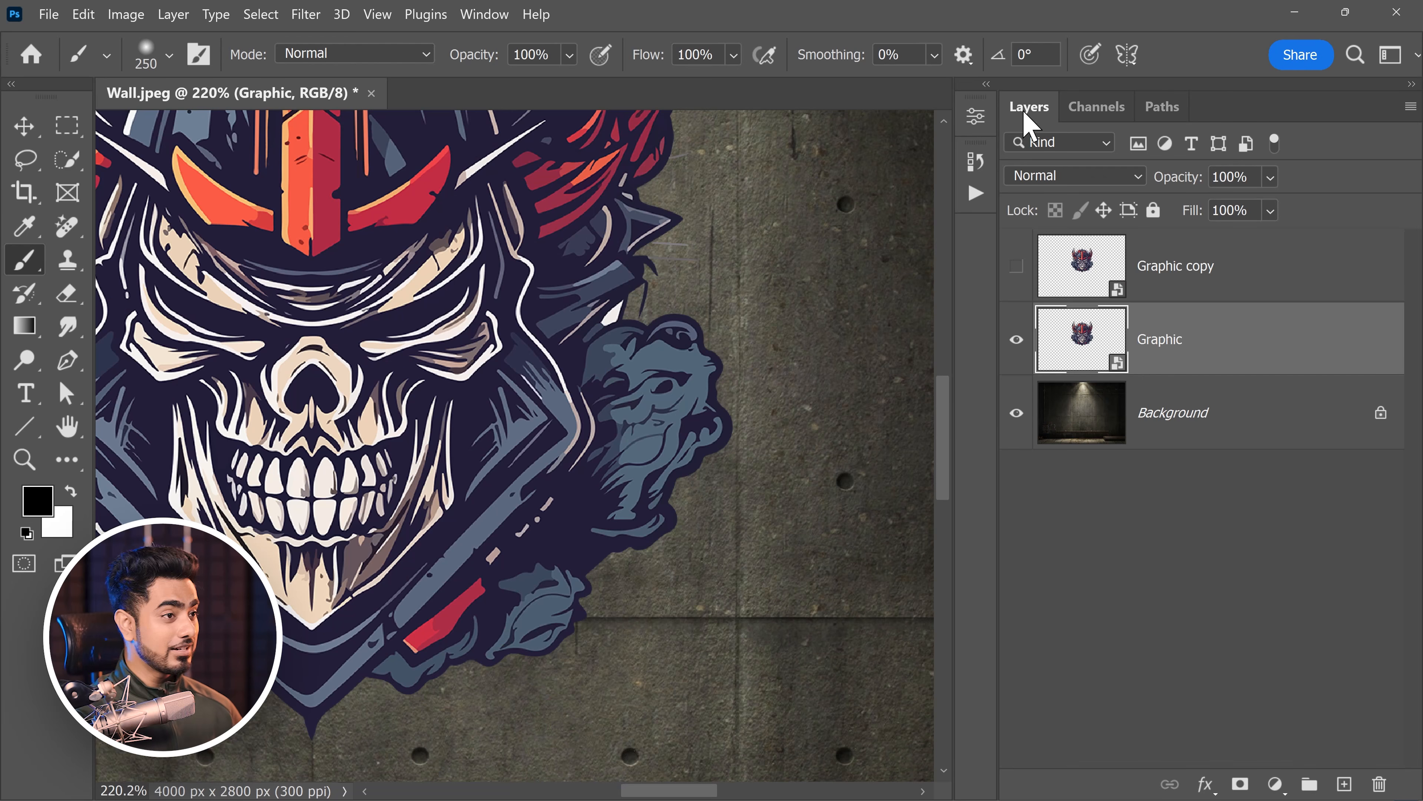
Set the Graphic layer's blend mode to Multiply and rename the layer Multiply
click(1073, 177)
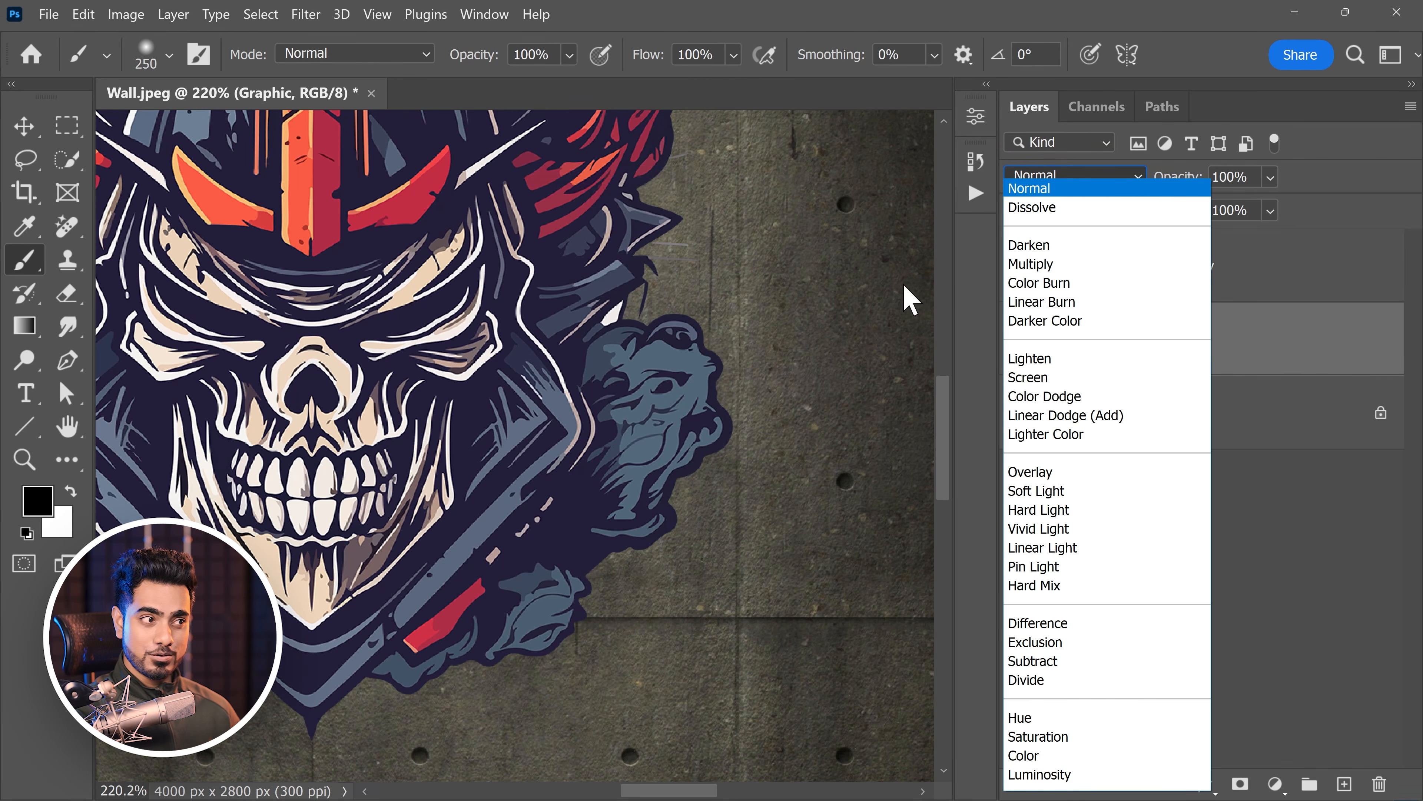
click(1030, 264)
scroll(585, 321, down, 2)
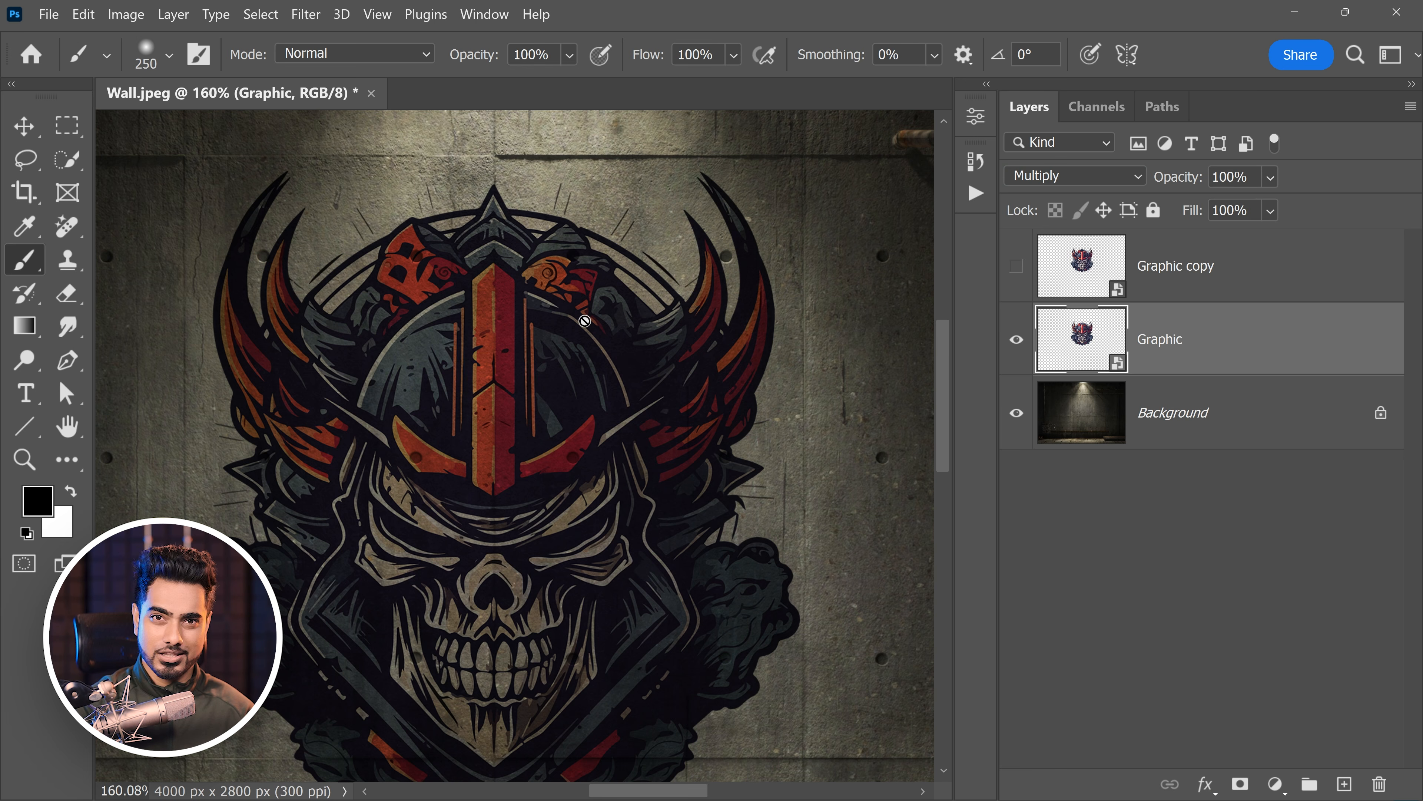
drag(509, 251, 525, 349)
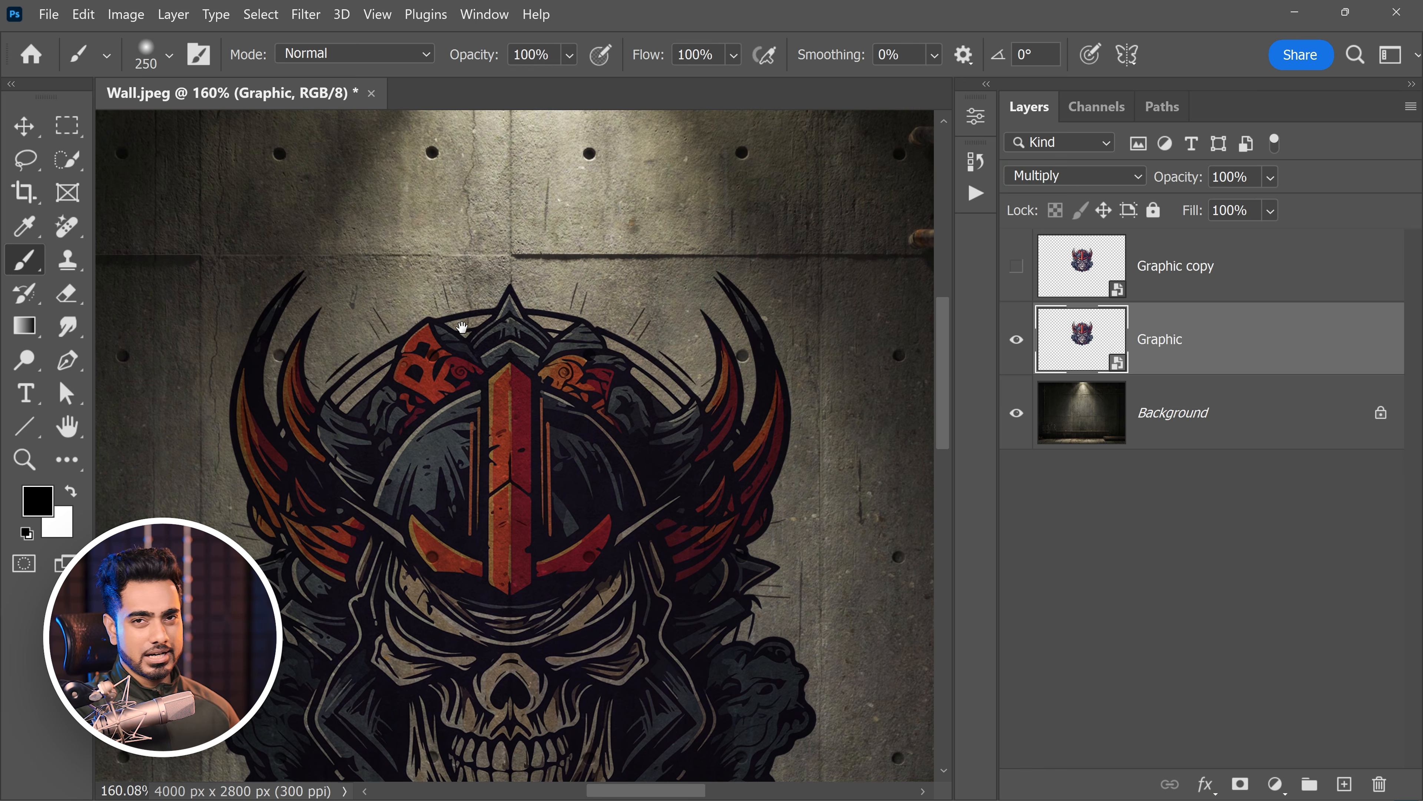
double_click(1178, 340)
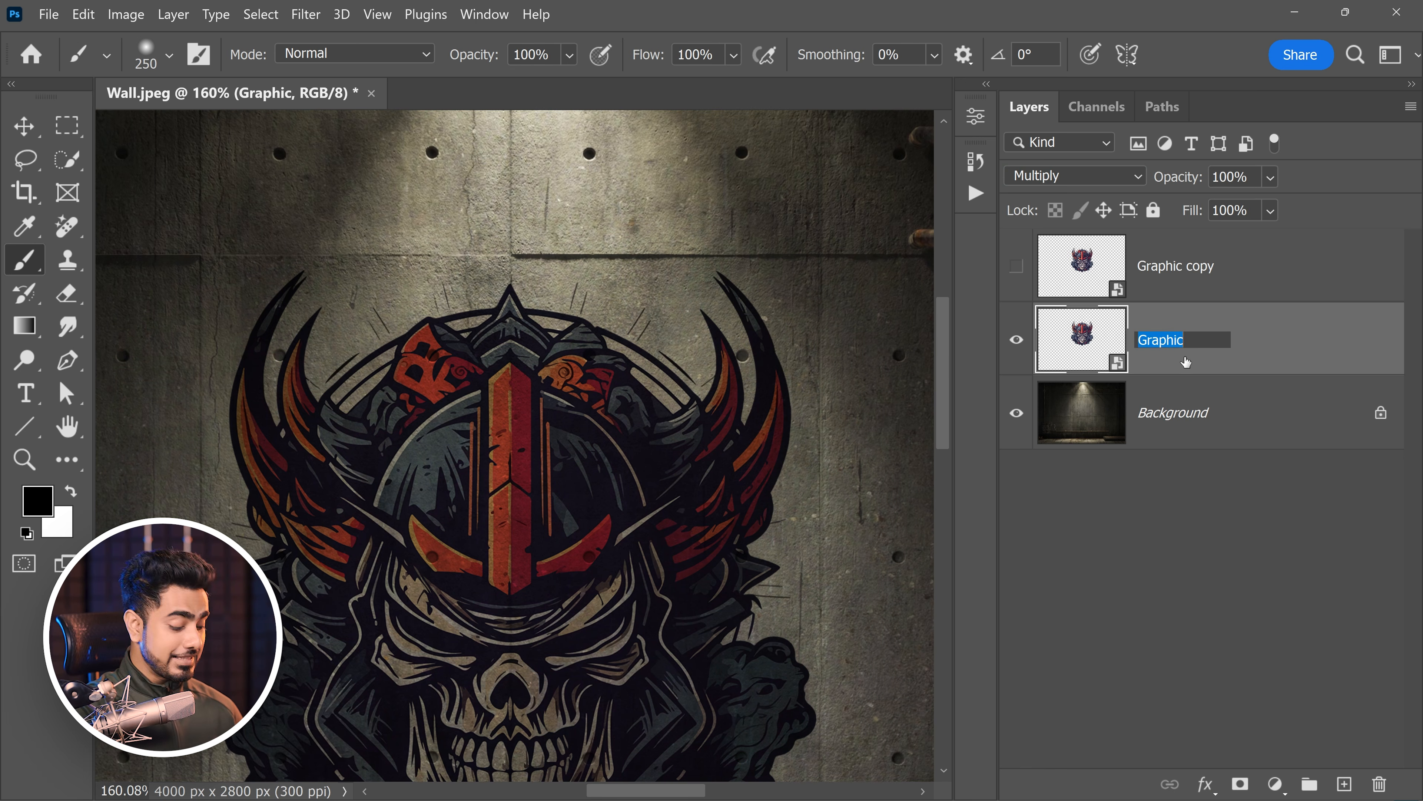
text(Multiply)
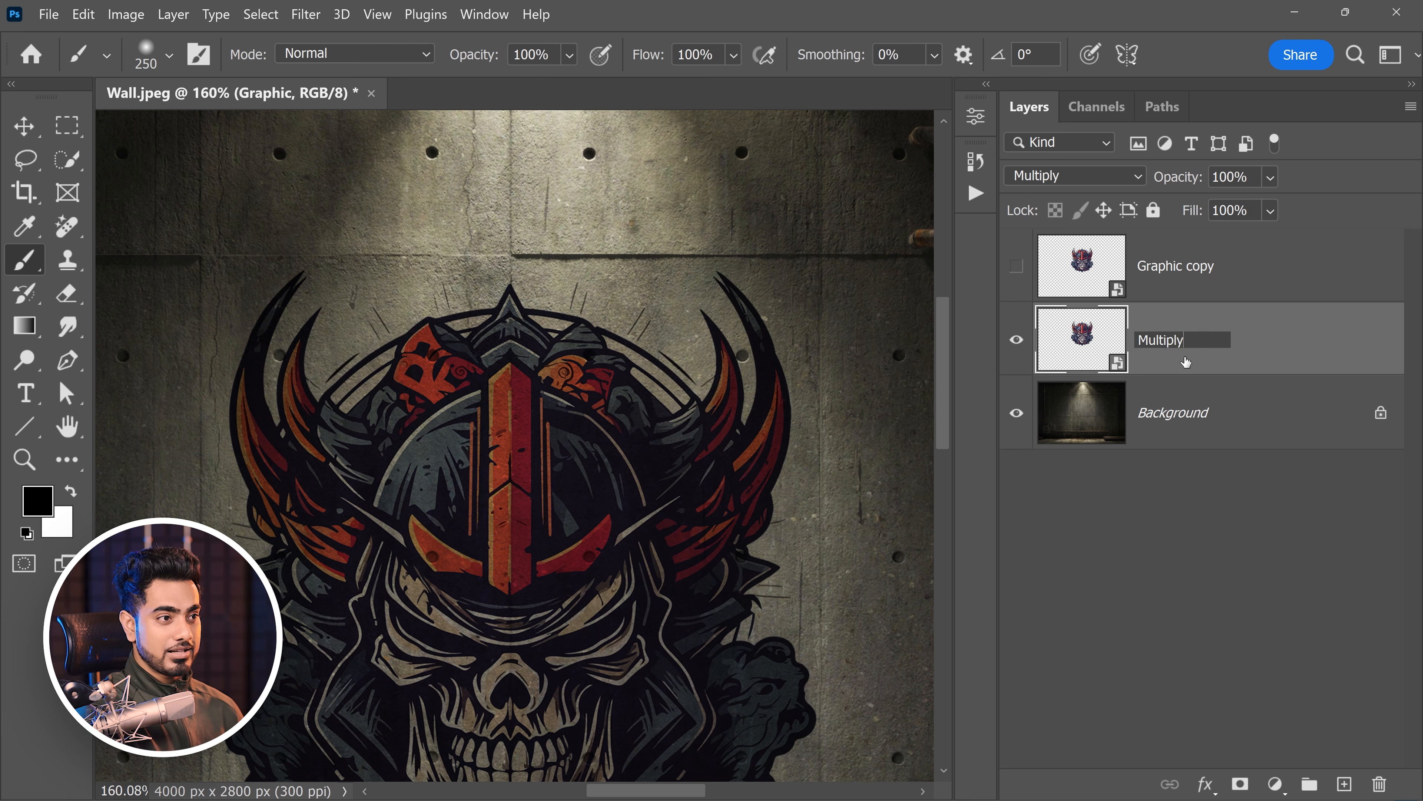
key(Return)
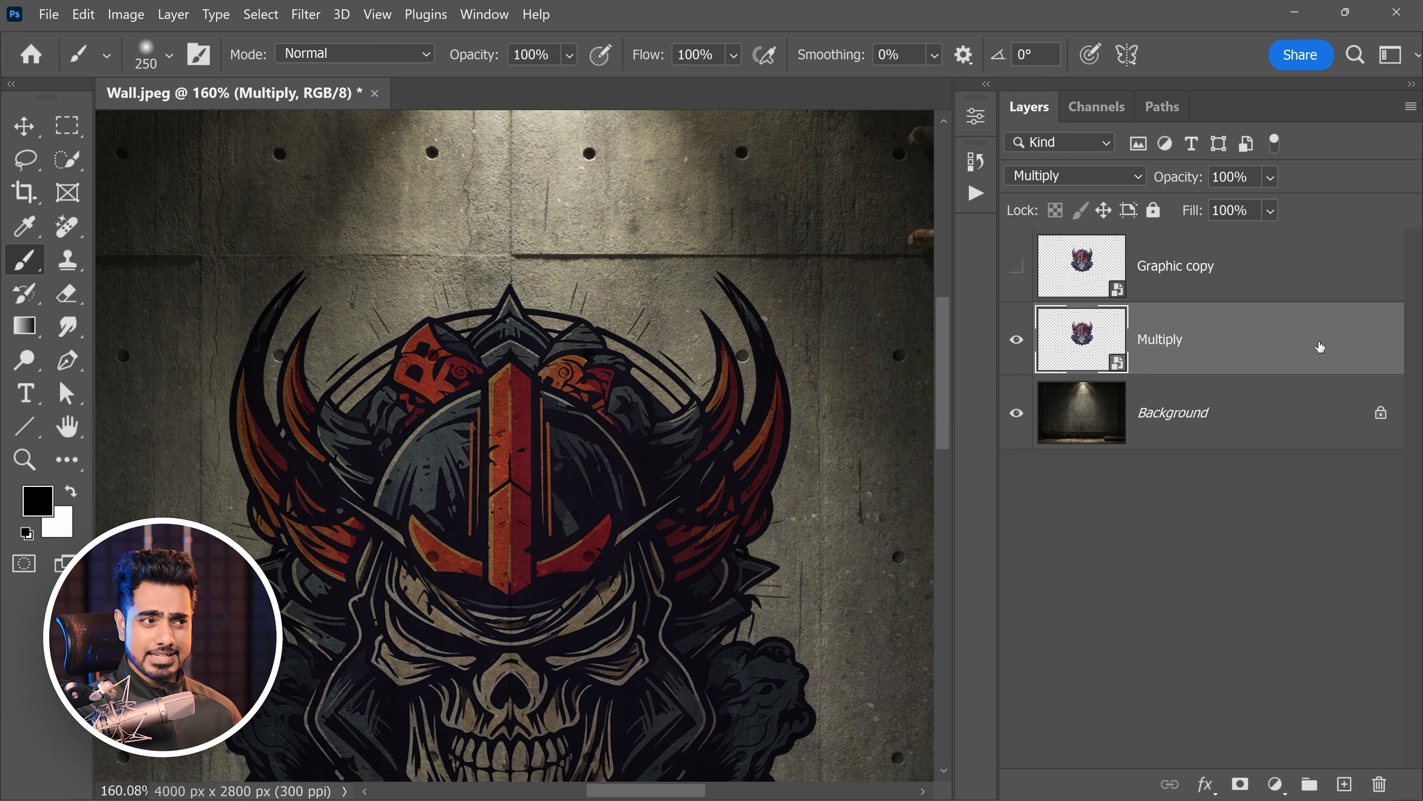
Open the Multiply layer's blending options and lower Current Layer's white Blend If slider to 105
double_click(1310, 352)
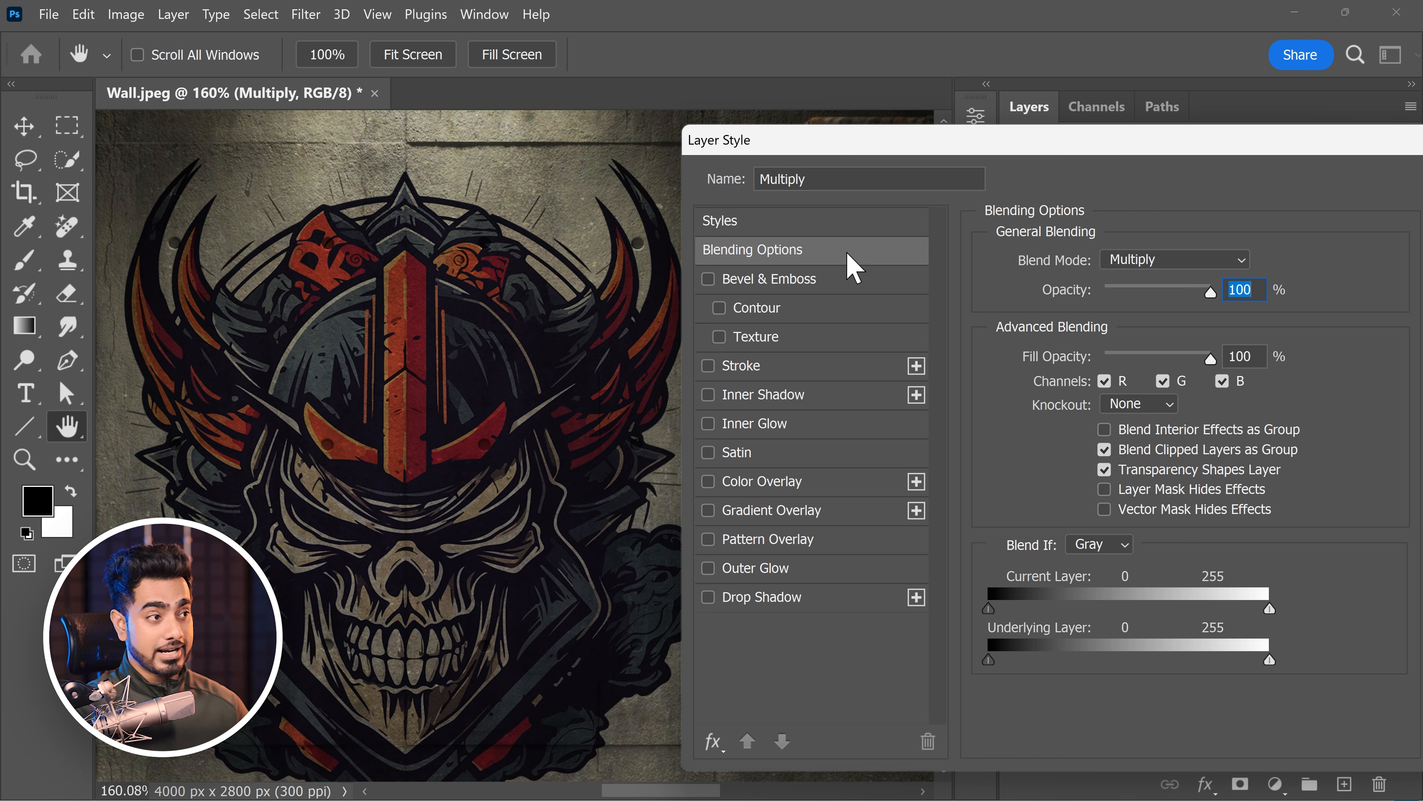
drag(924, 144, 236, 292)
drag(528, 304, 1149, 158)
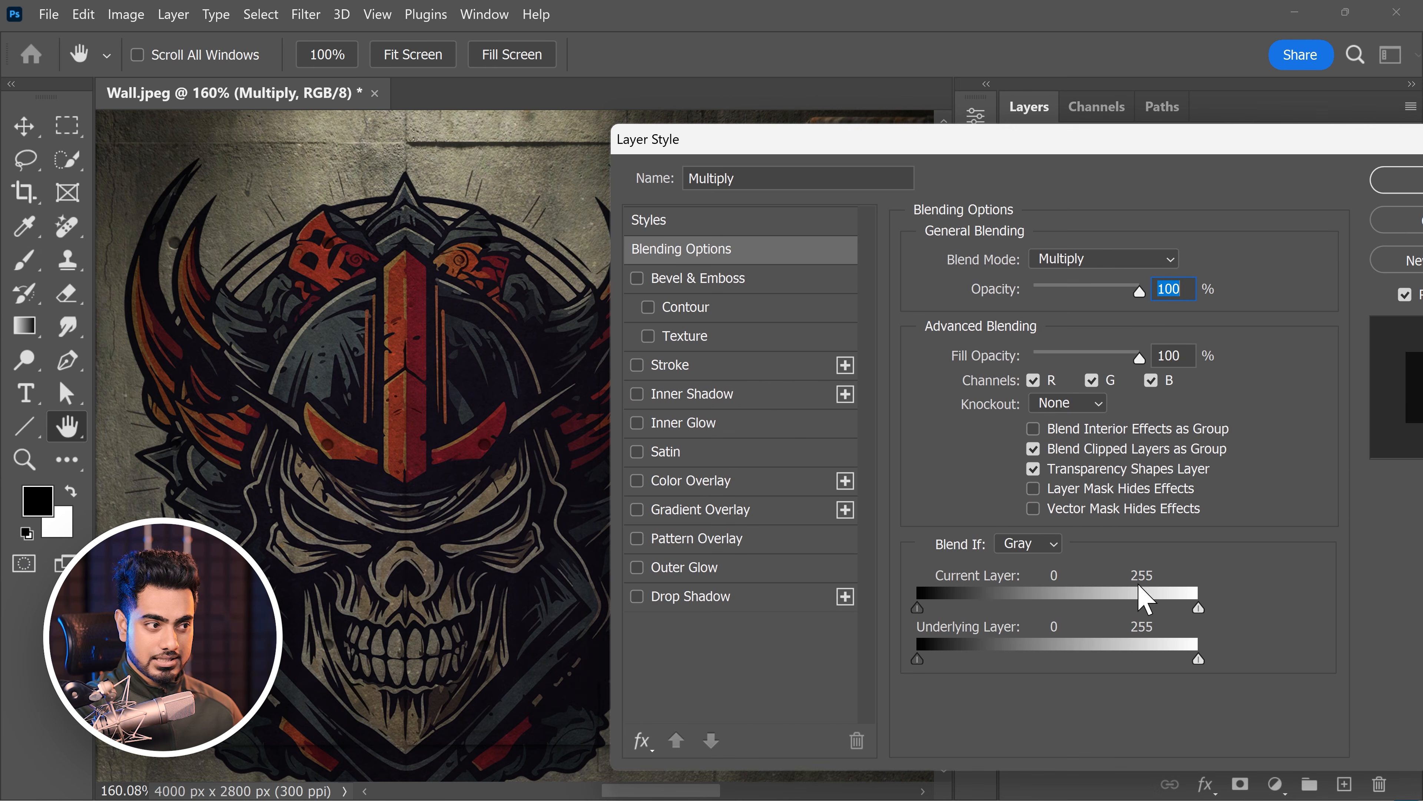
drag(1197, 608, 1033, 612)
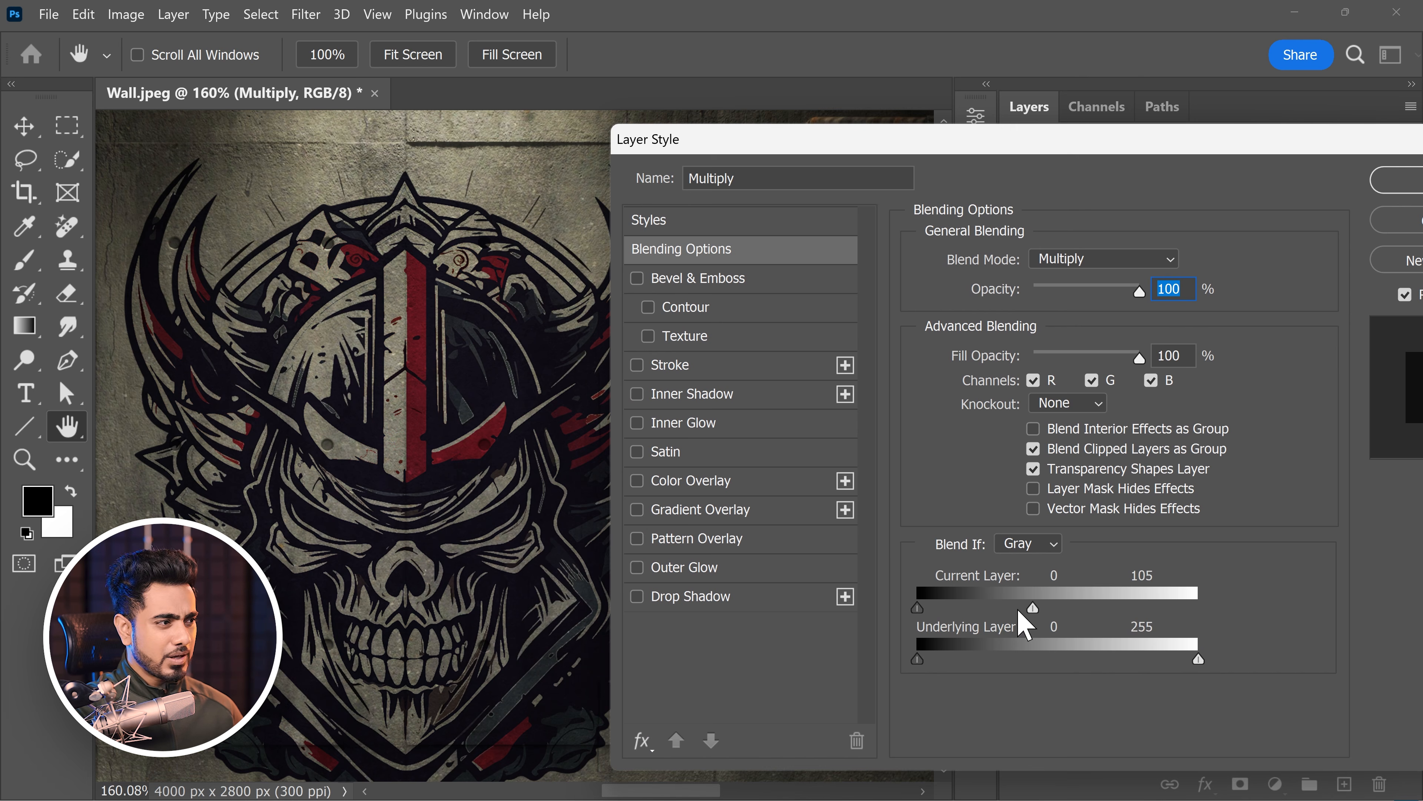
Split Current Layer's white slider to 82 / 199 for a smooth fade of the graphic's bright tones
key(alt)
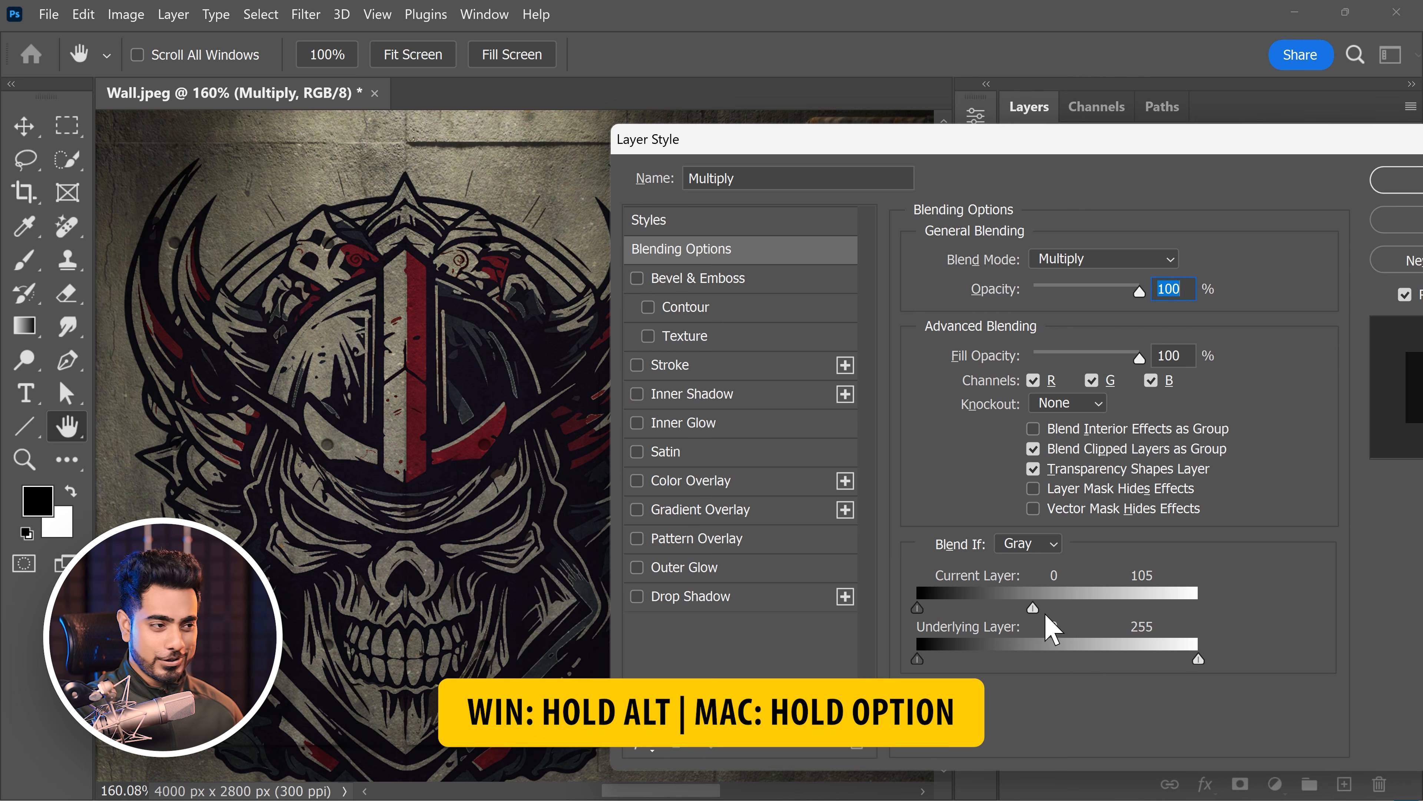
drag(1045, 610, 1011, 607)
drag(1129, 607, 1138, 607)
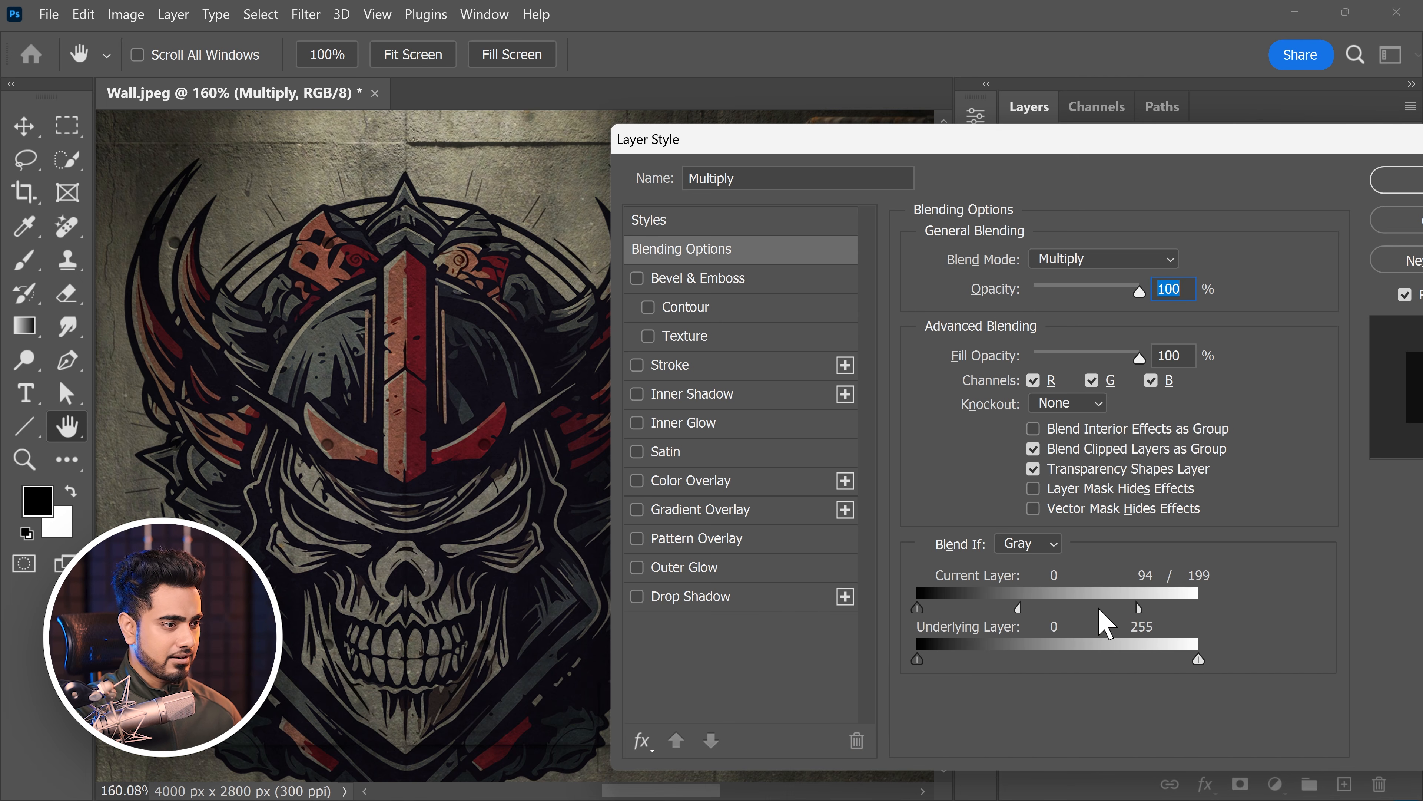
drag(1009, 610, 987, 613)
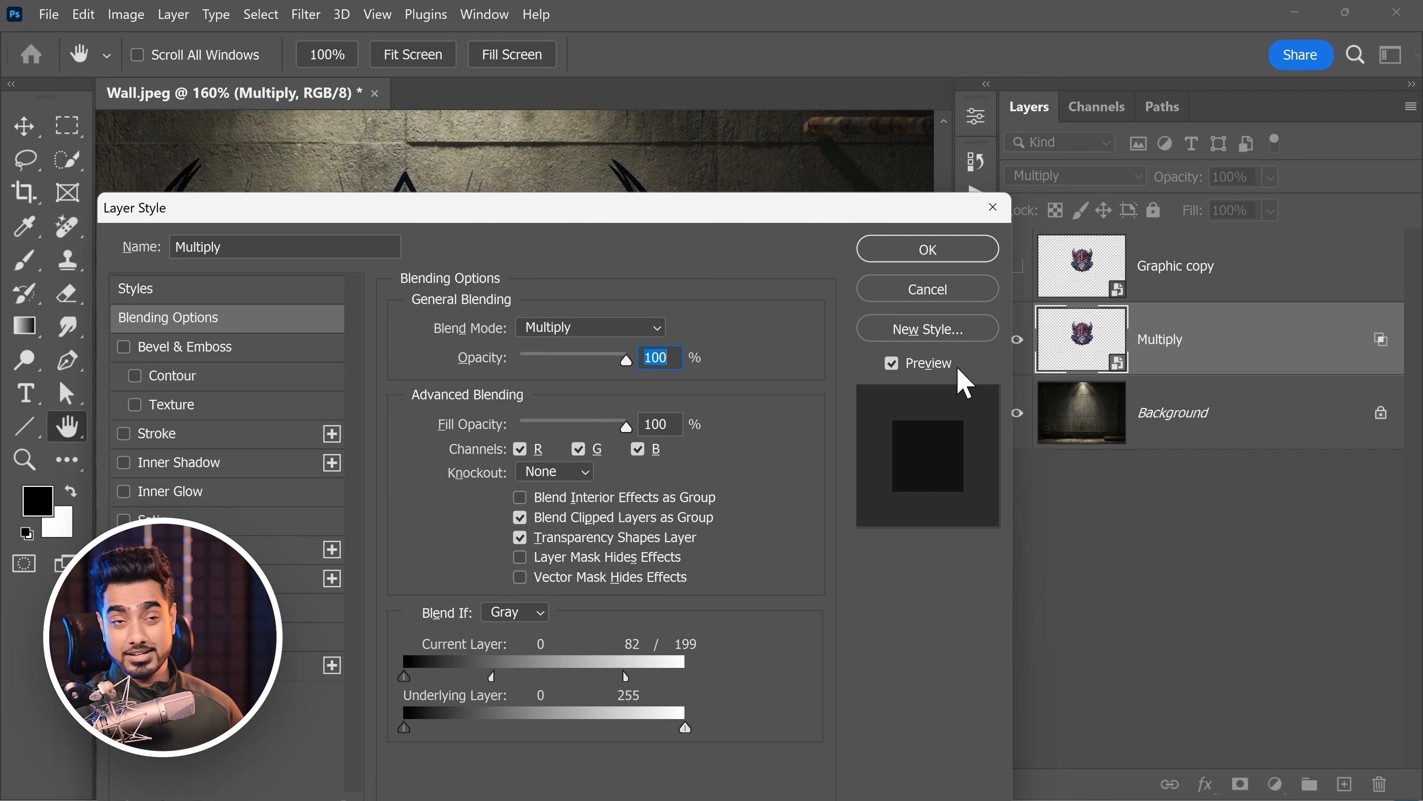
Lower Underlying Layer's white Blend If slider to 80 for the Multiply layer
drag(451, 214, 995, 160)
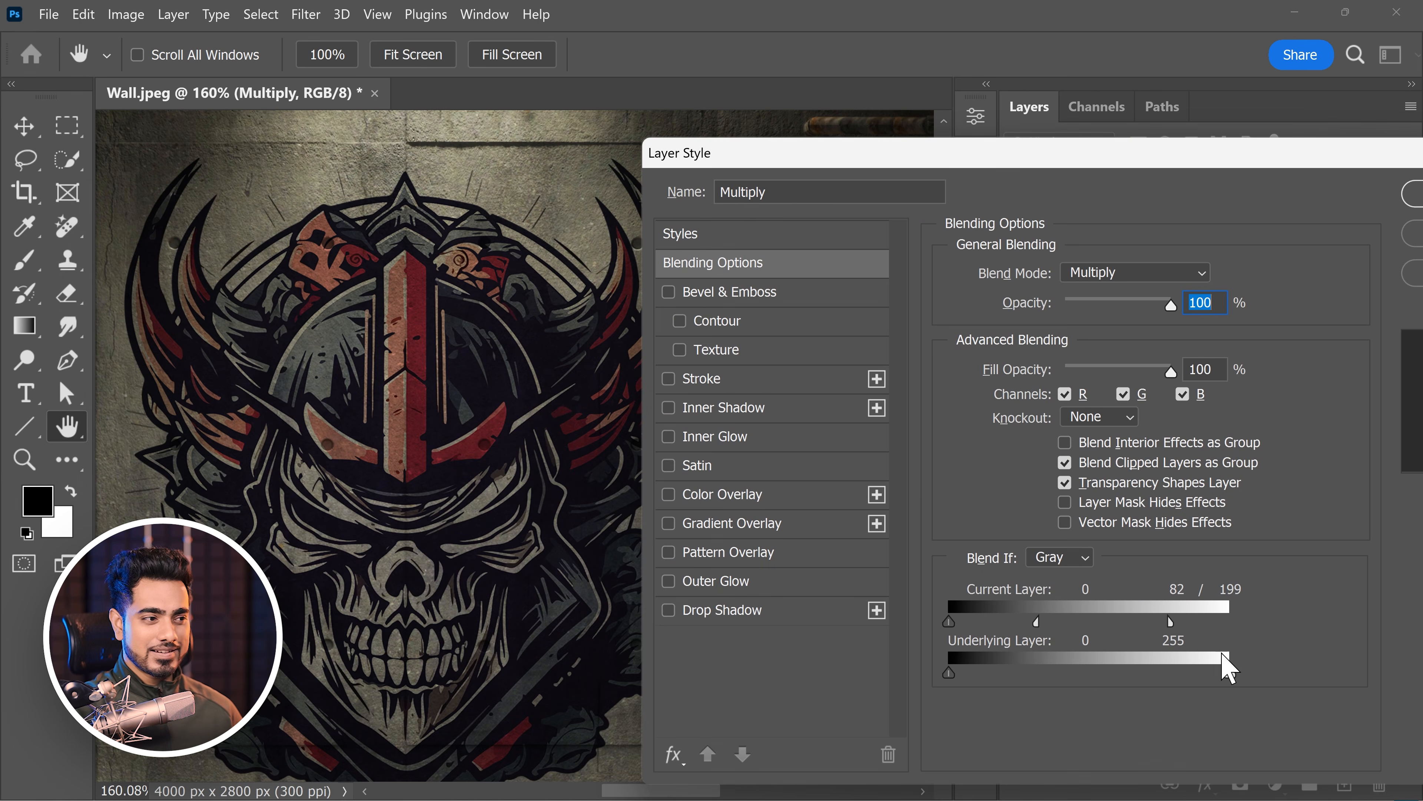
drag(1228, 675, 1037, 685)
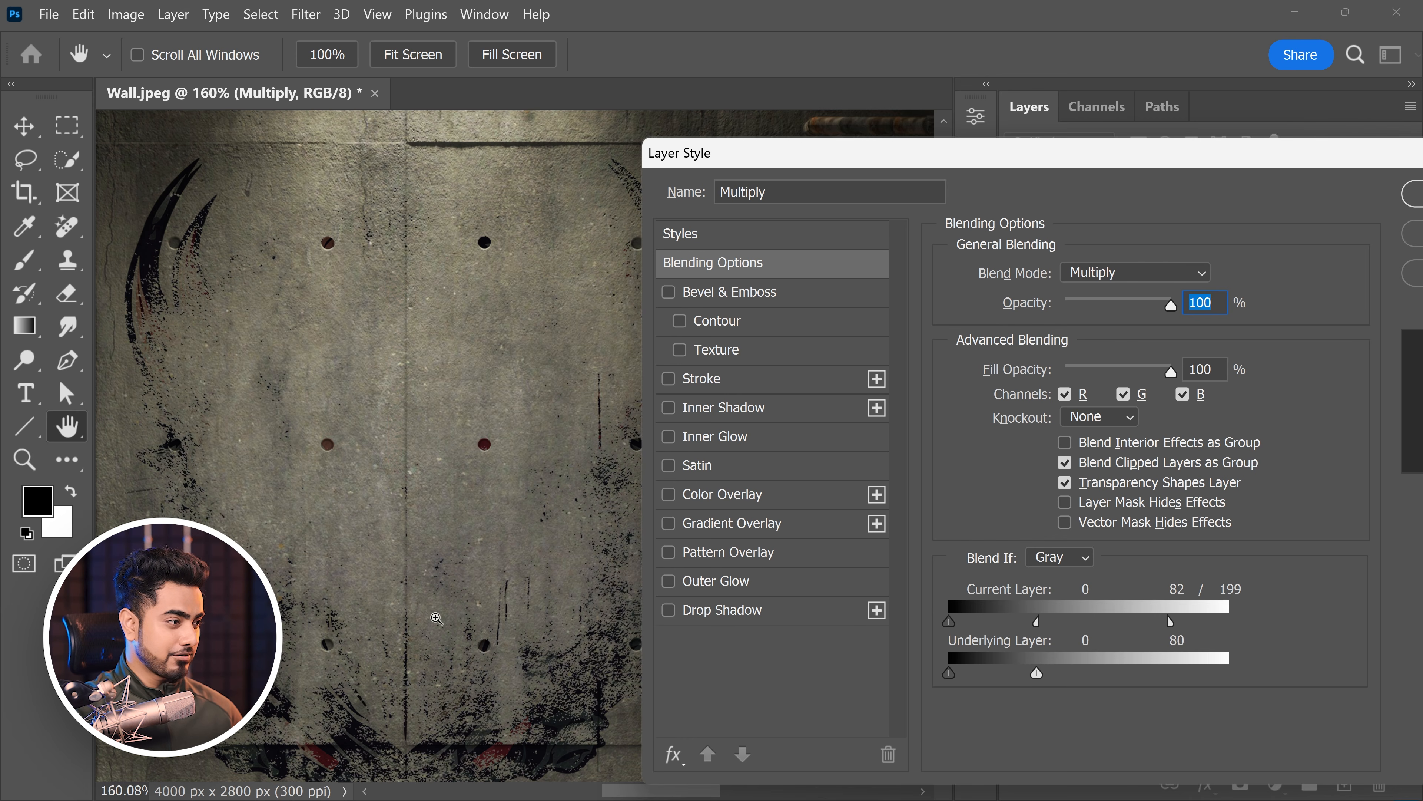
scroll(407, 583, down, 4)
drag(407, 585, 375, 551)
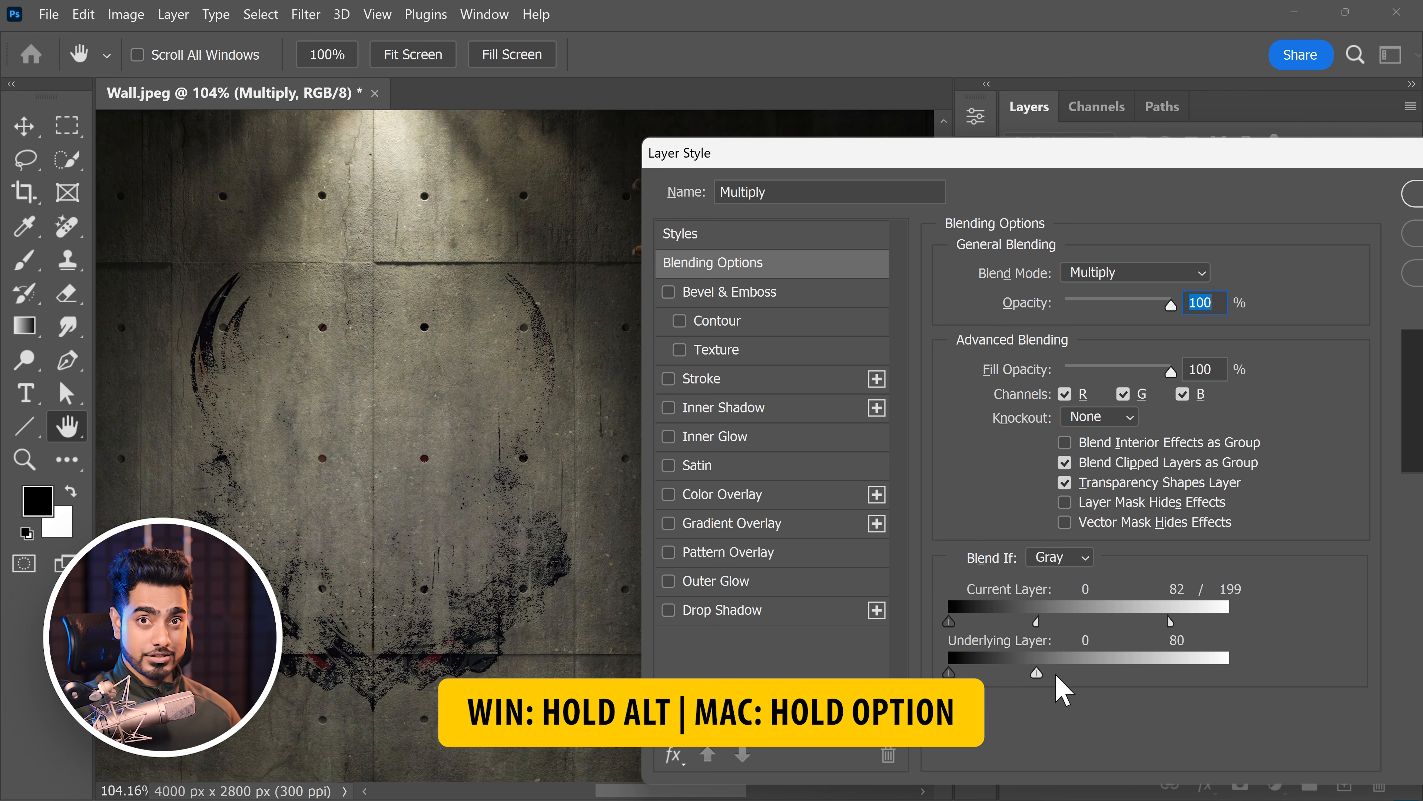
Split Underlying Layer's white slider to 29 / 206 and apply the Multiply layer's blending options
drag(1049, 675, 1140, 670)
drag(1034, 671, 1028, 671)
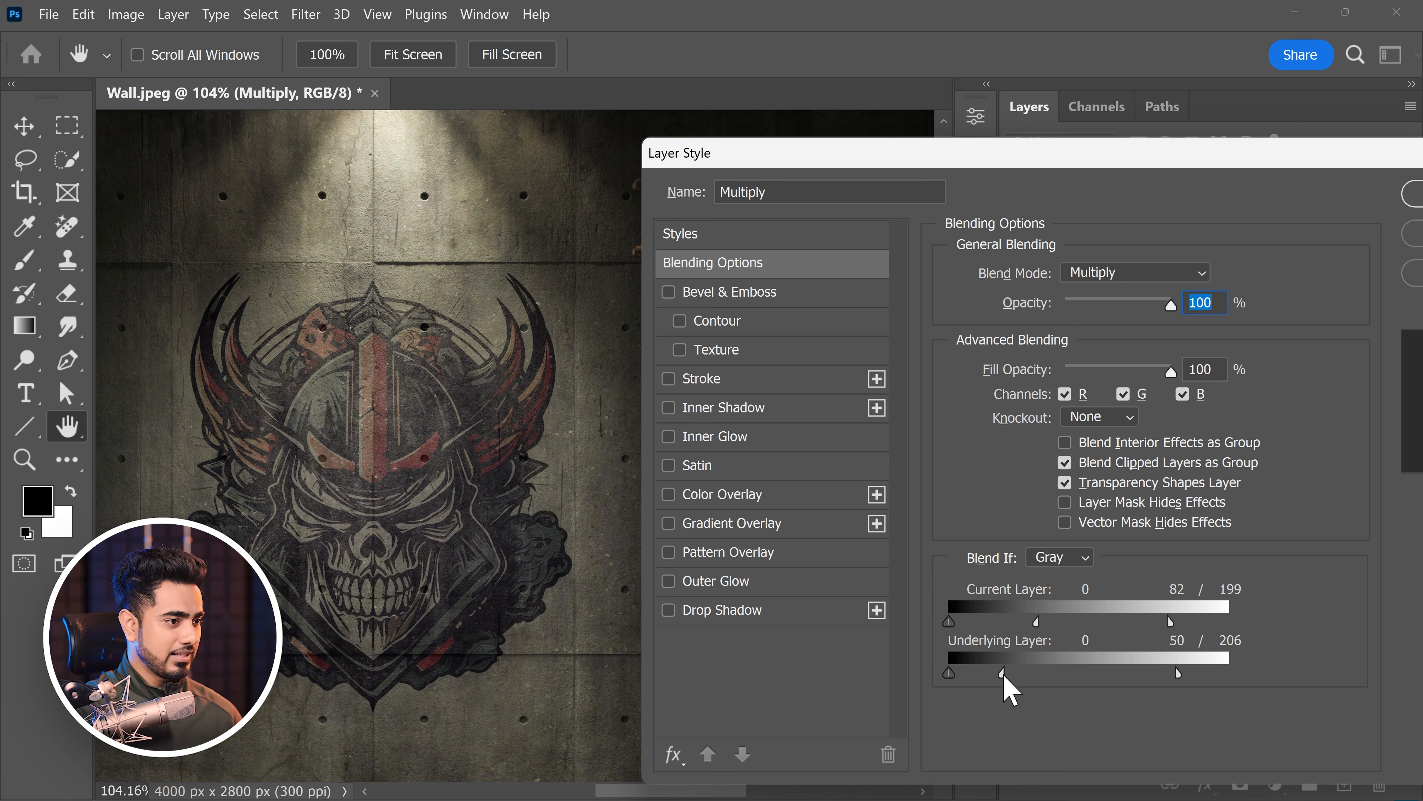
drag(1004, 677, 980, 677)
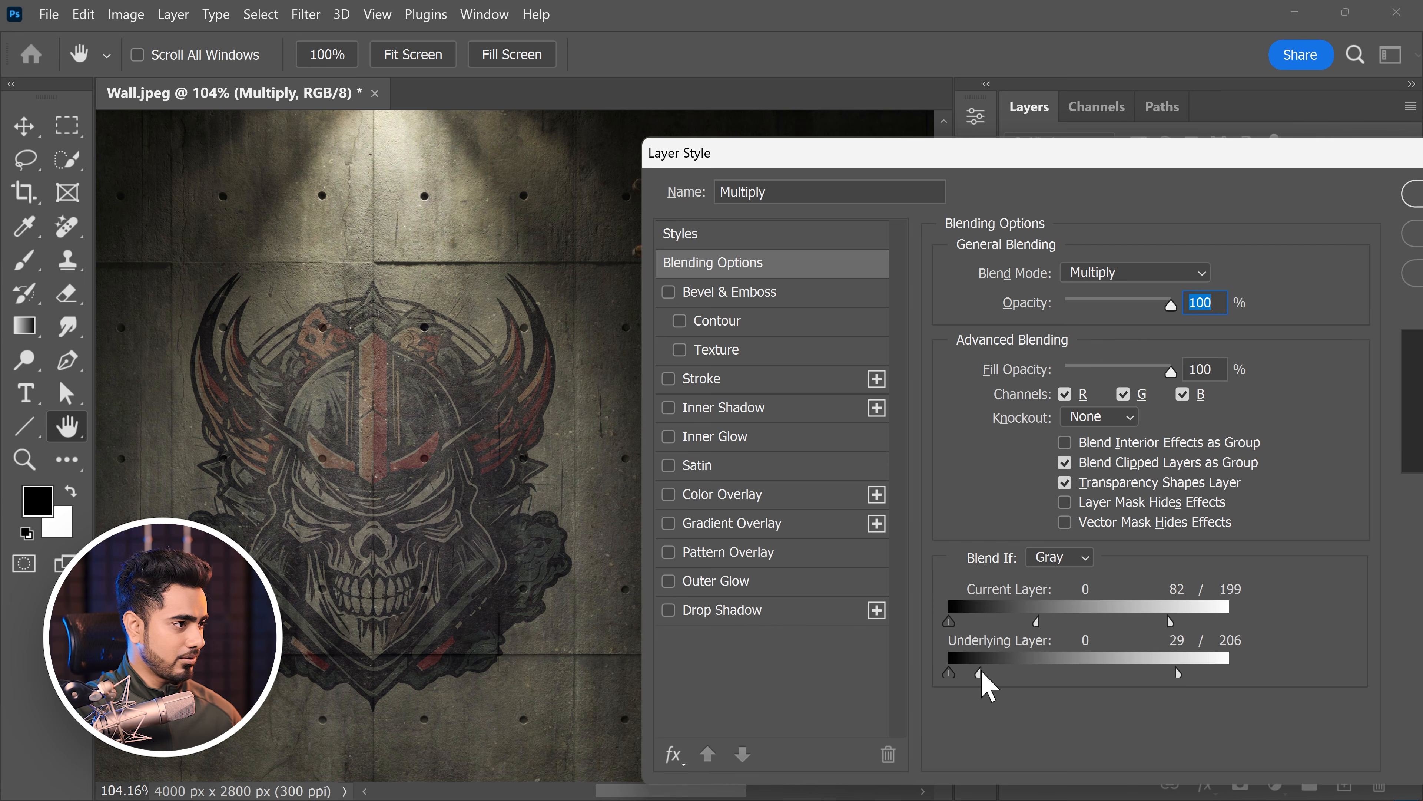
click(1210, 204)
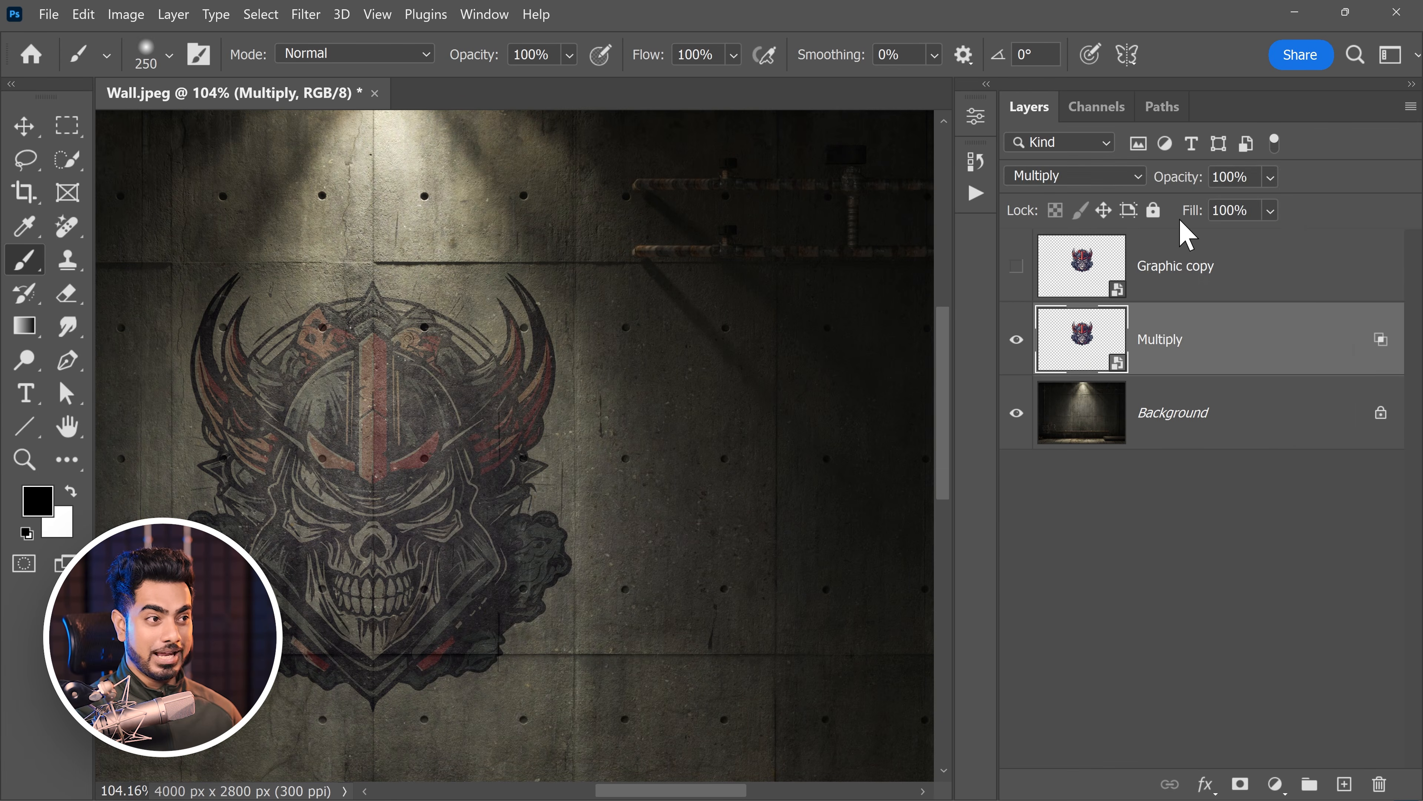
Select and show the Graphic copy layer and set its blend mode to Screen
click(1176, 266)
click(1017, 266)
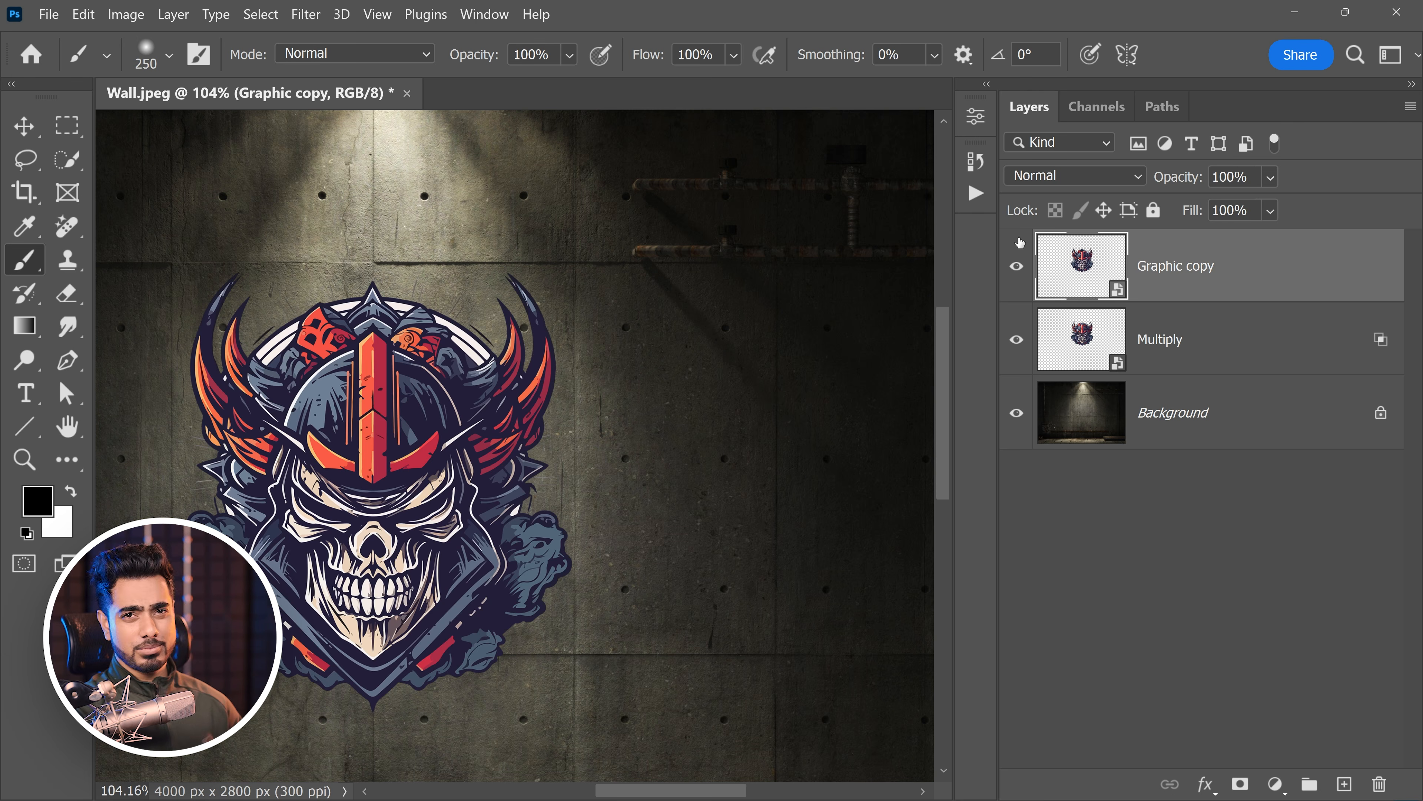
click(1072, 175)
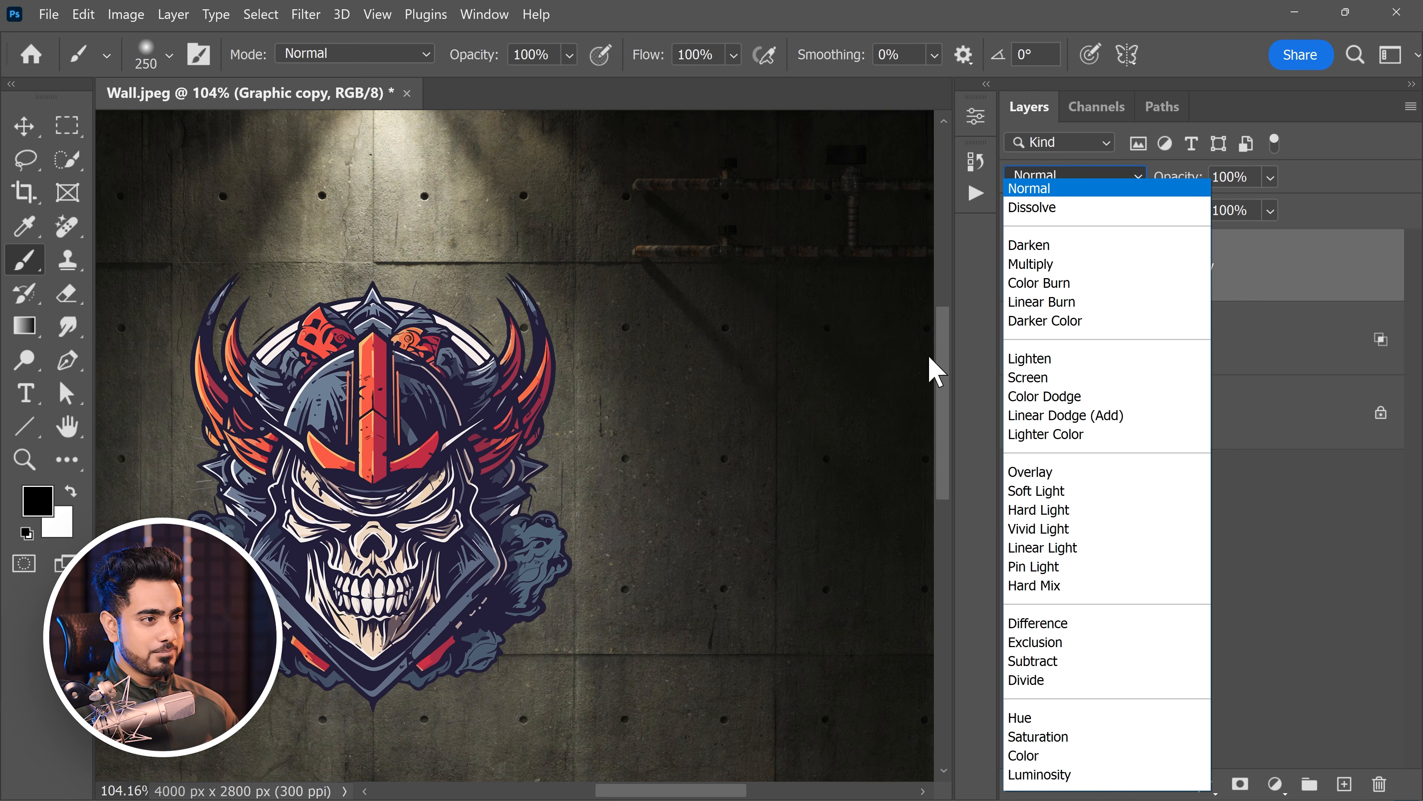
click(1009, 378)
Open the Graphic copy layer's blending options and split Current Layer's black Blend If slider to 67 / 165
double_click(1336, 274)
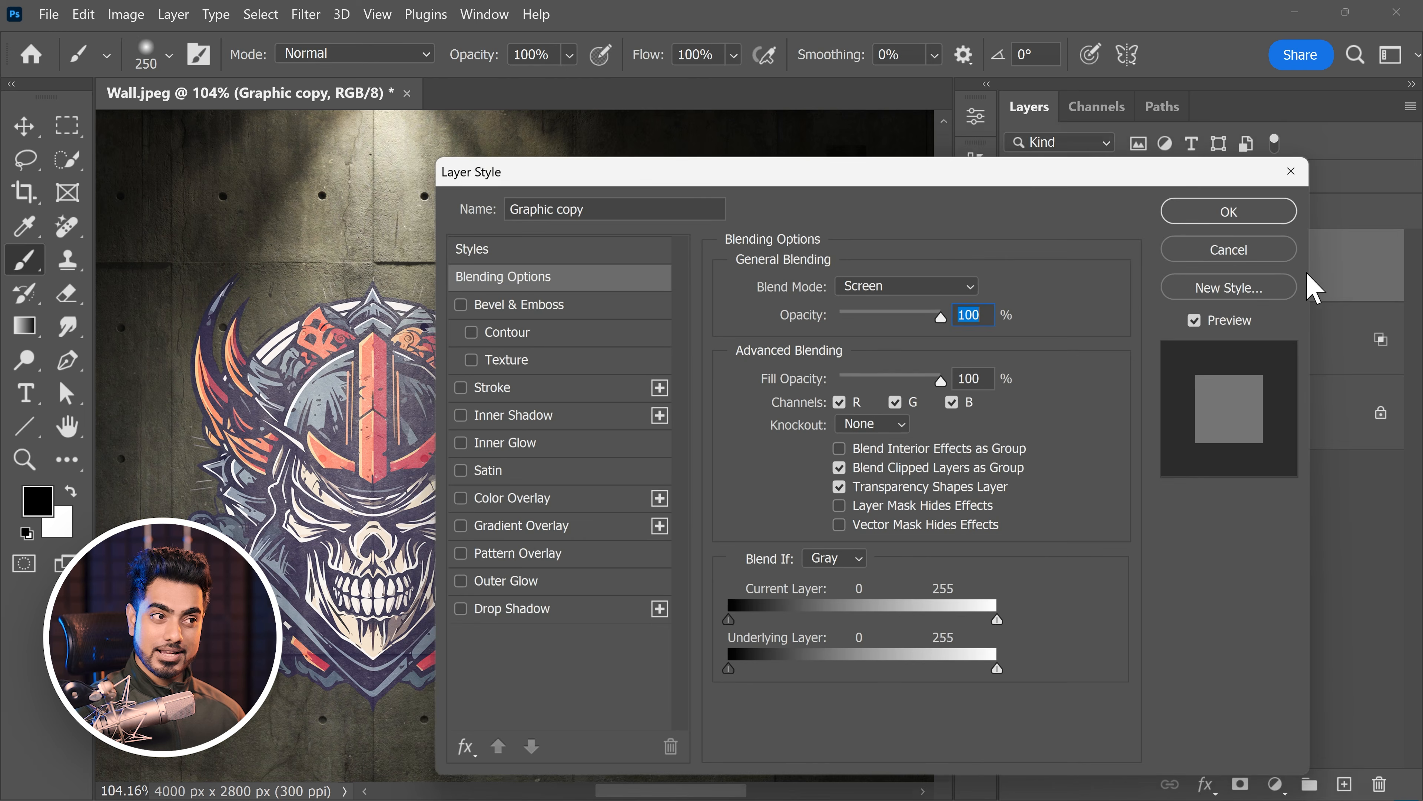
drag(810, 157, 961, 130)
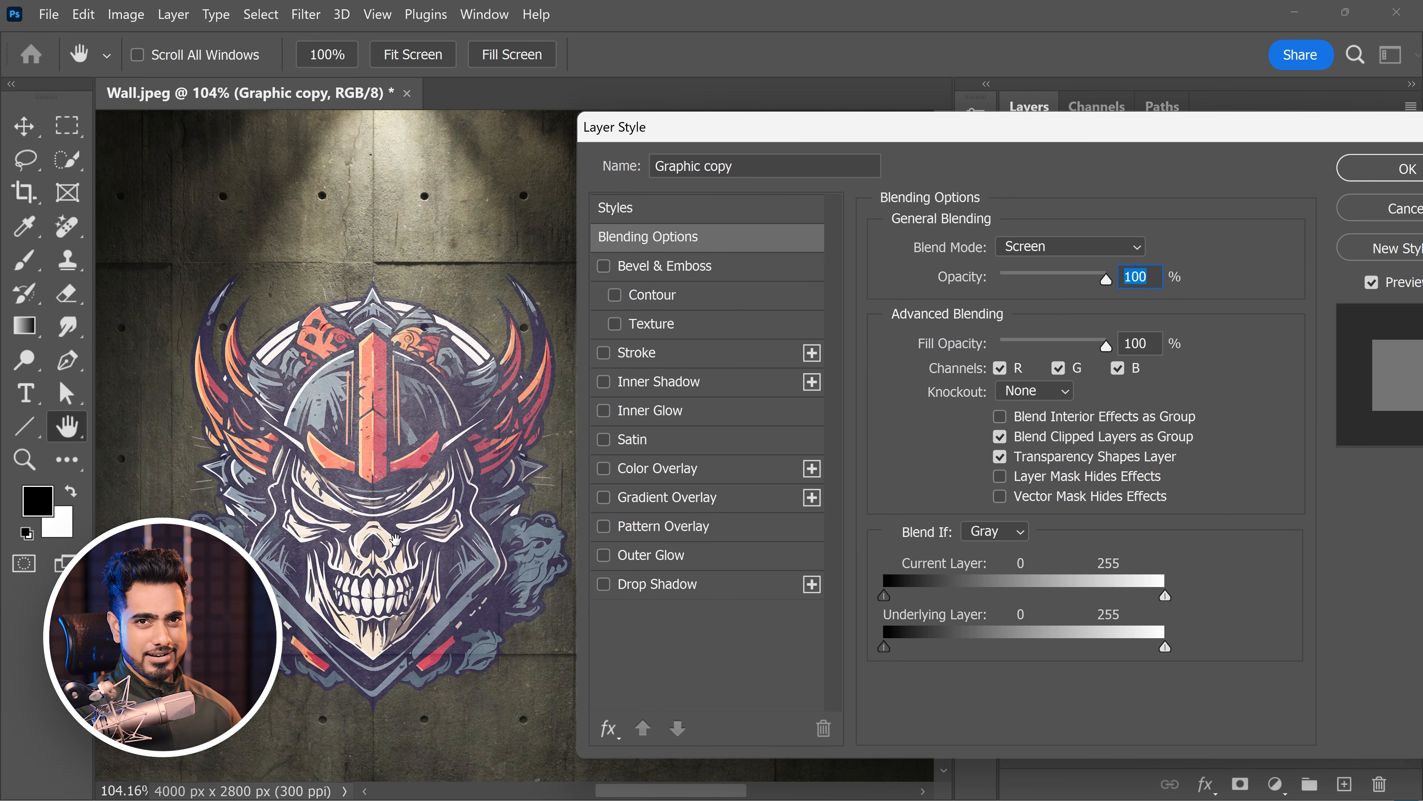
drag(343, 532, 400, 517)
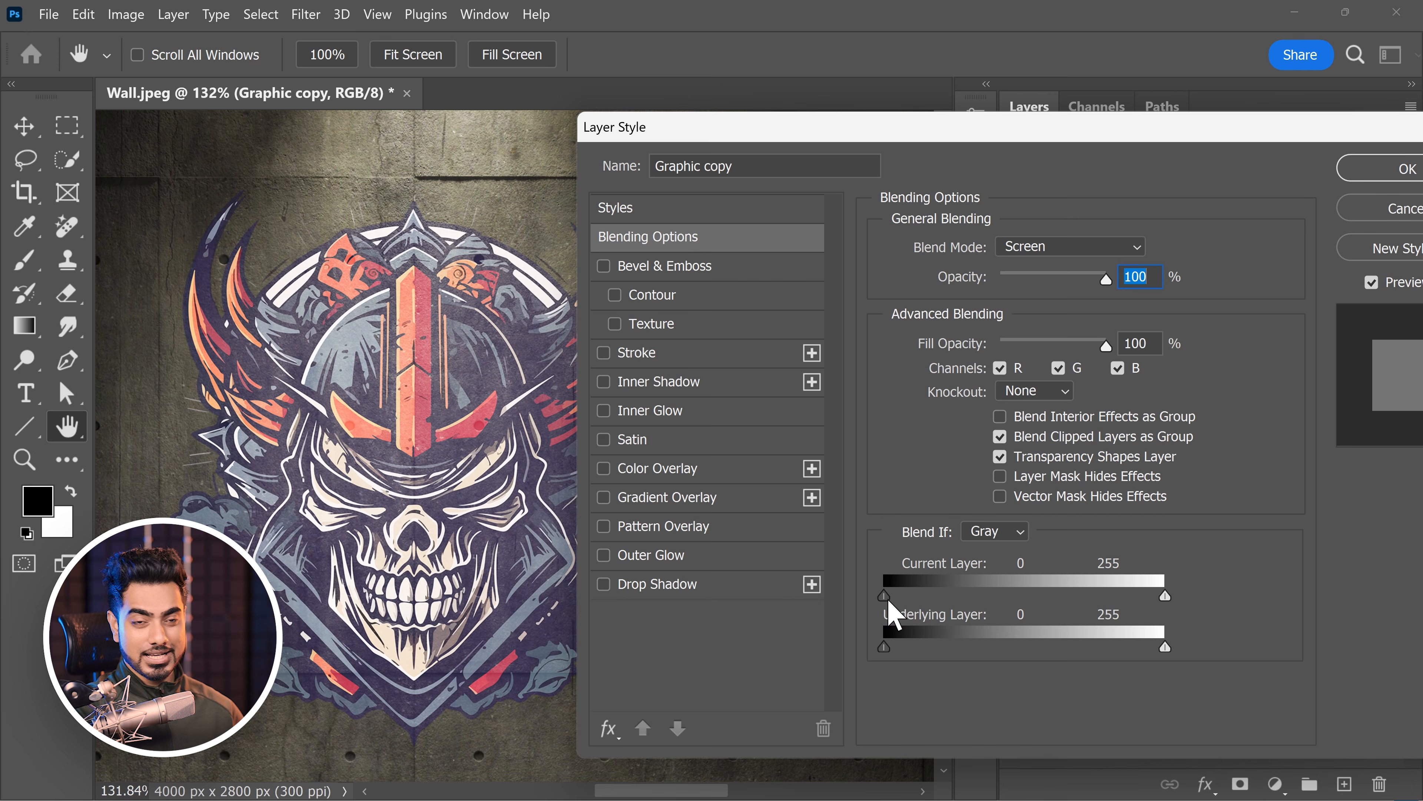
drag(884, 595, 1052, 597)
key(alt)
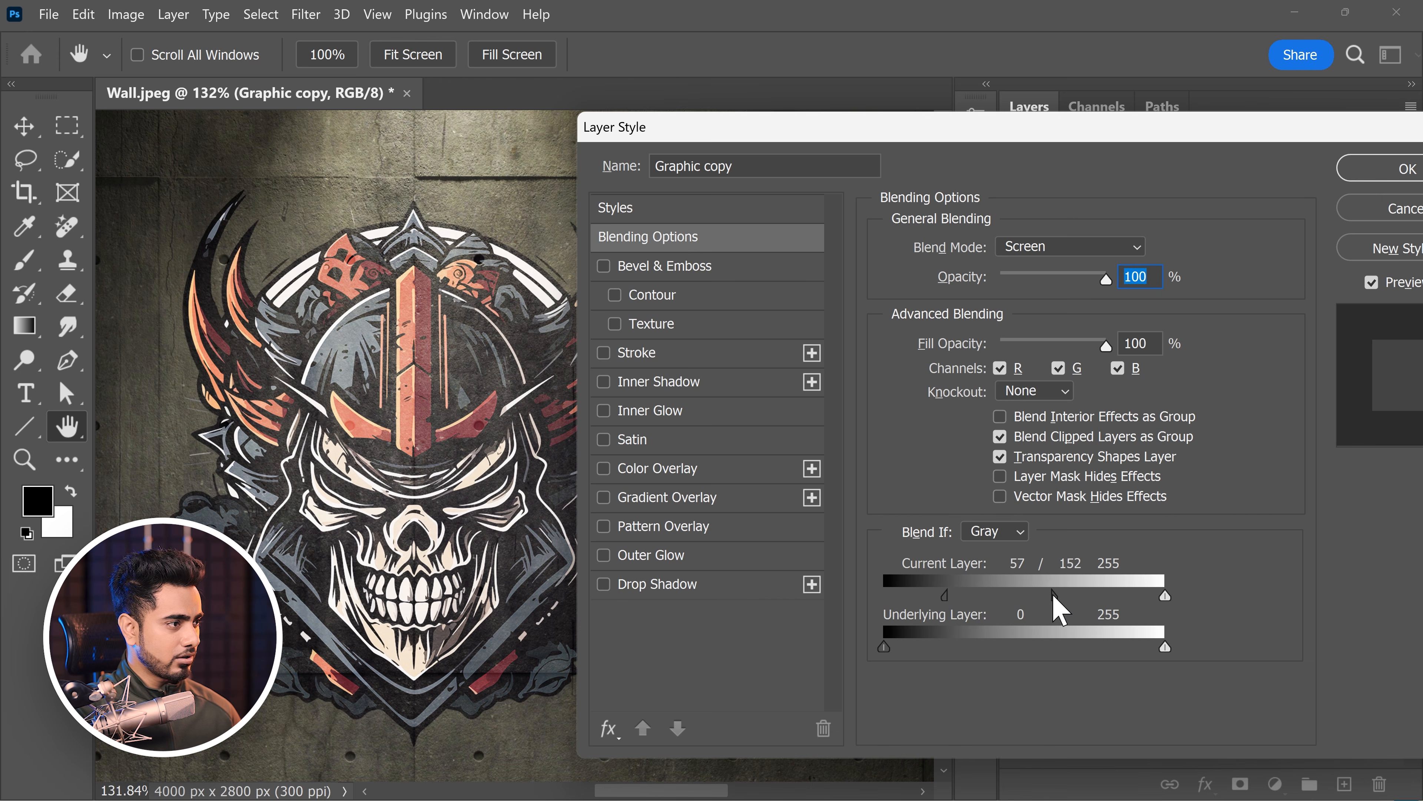
drag(946, 597, 953, 597)
drag(1063, 604, 1076, 600)
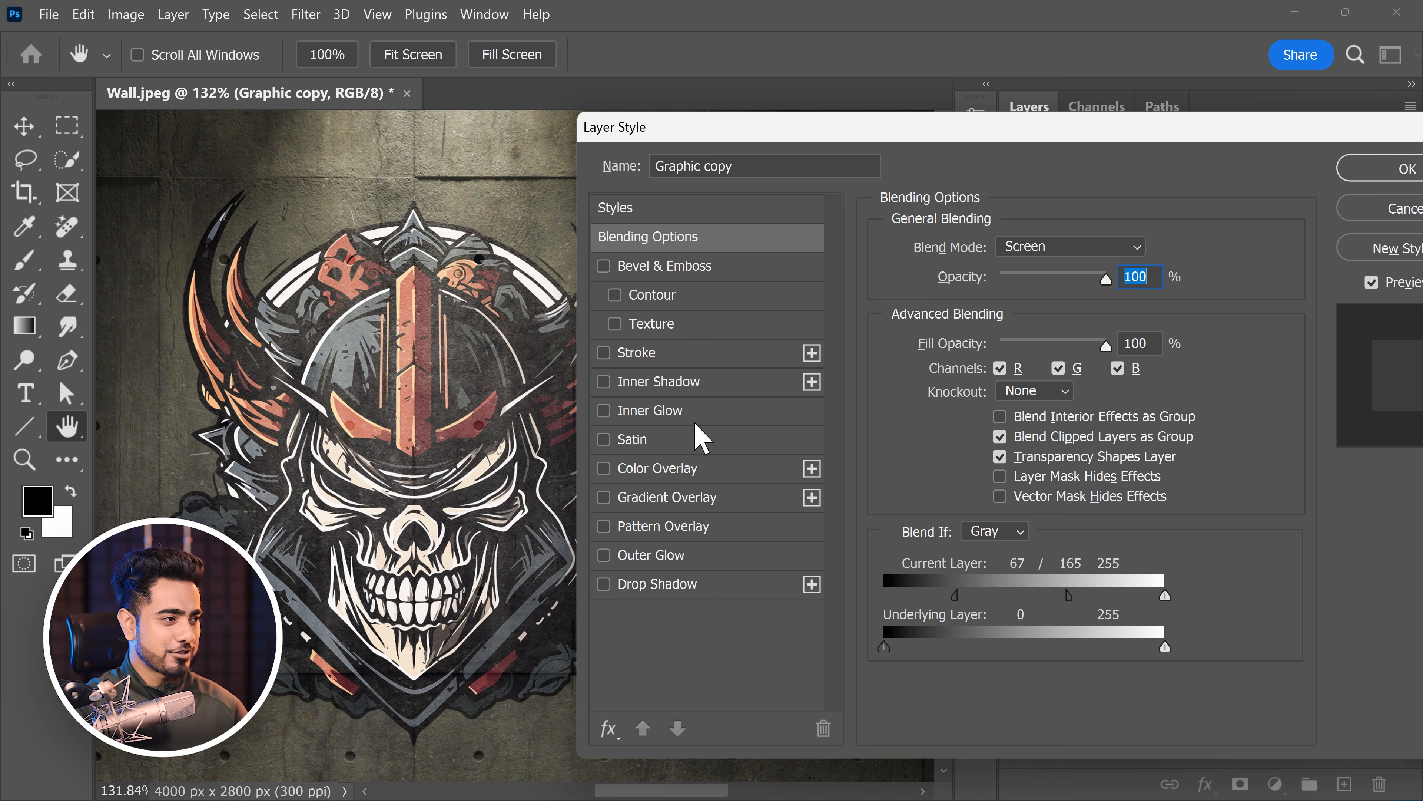
Raise Underlying Layer's black slider, split it to 49 / 172, and apply the Graphic copy layer's blending options
drag(884, 647, 1023, 655)
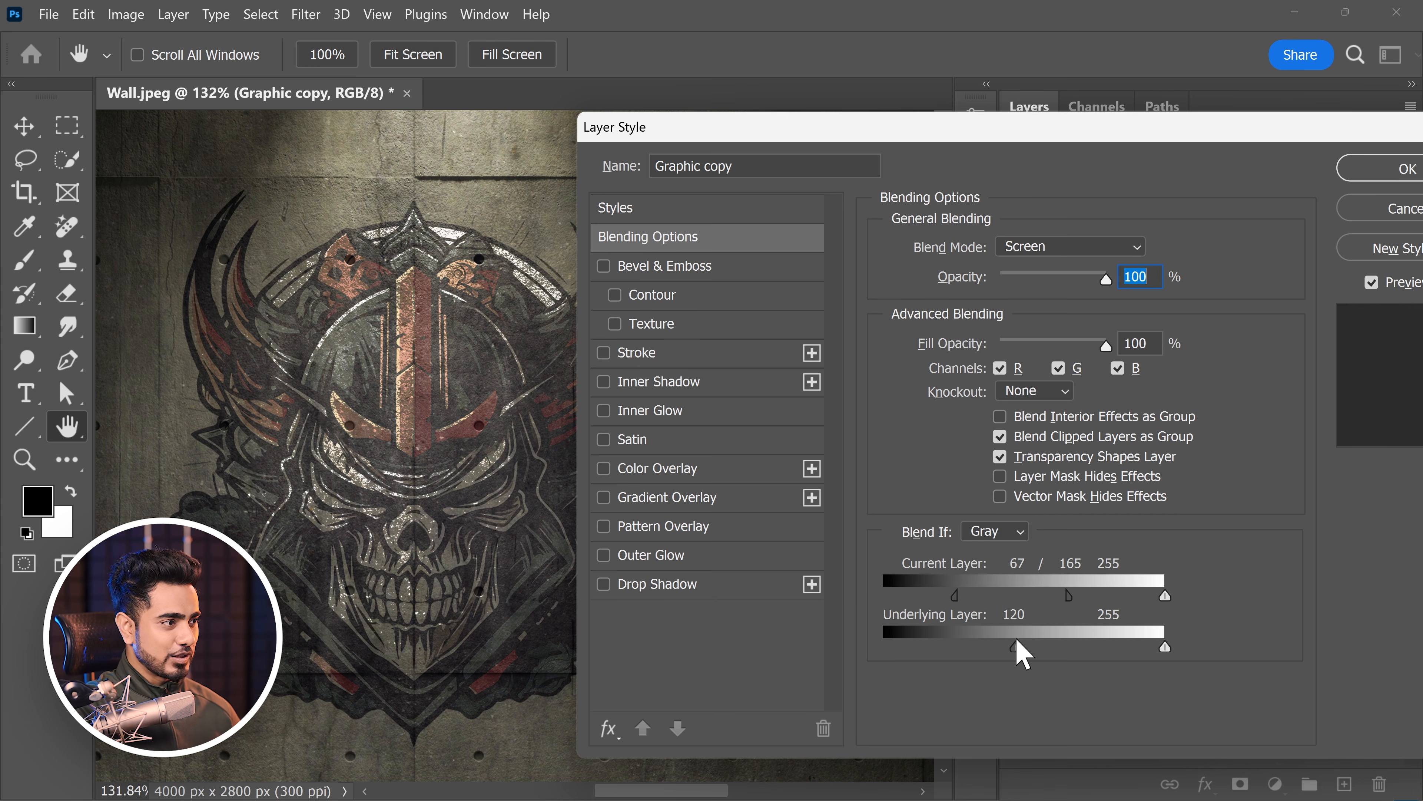
drag(555, 462, 403, 466)
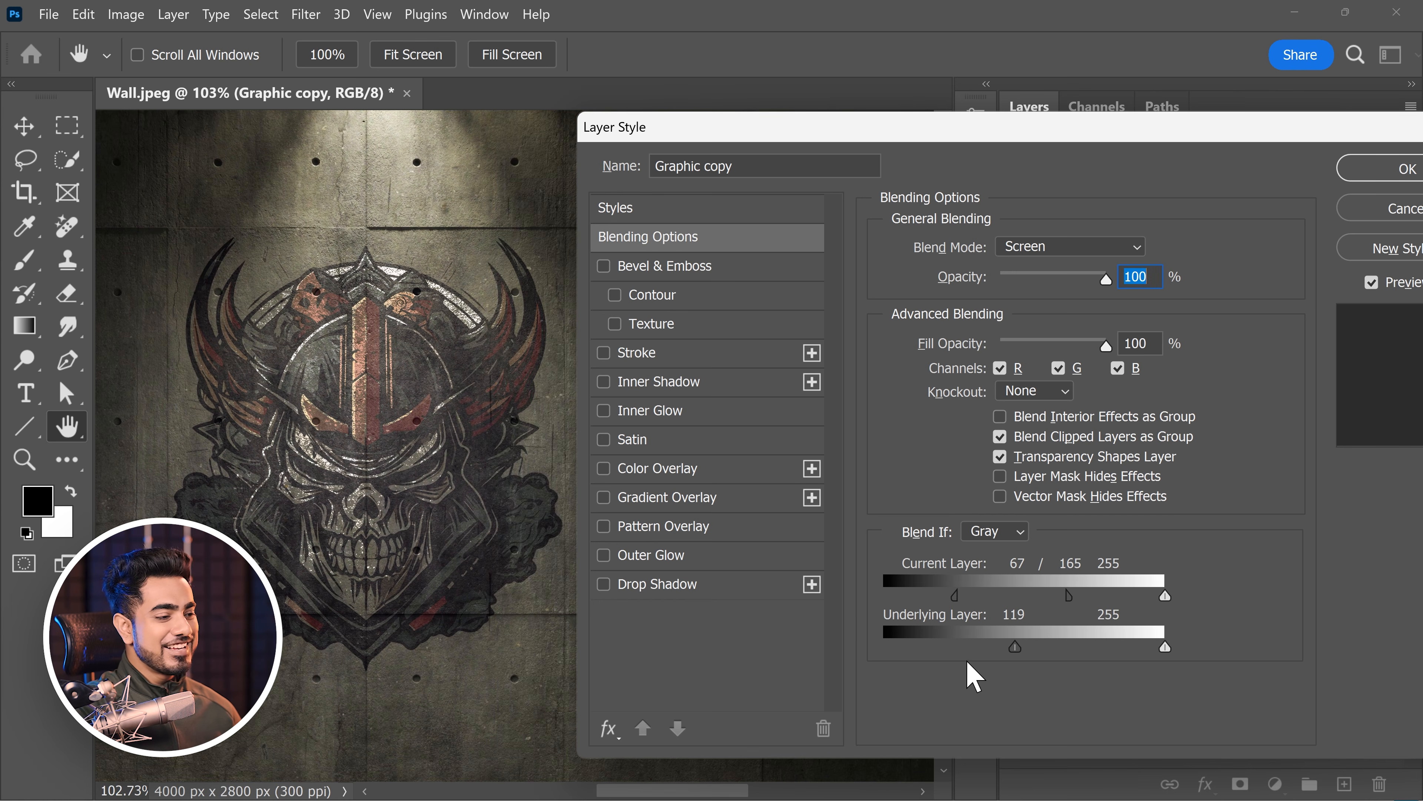
drag(1011, 651, 1076, 648)
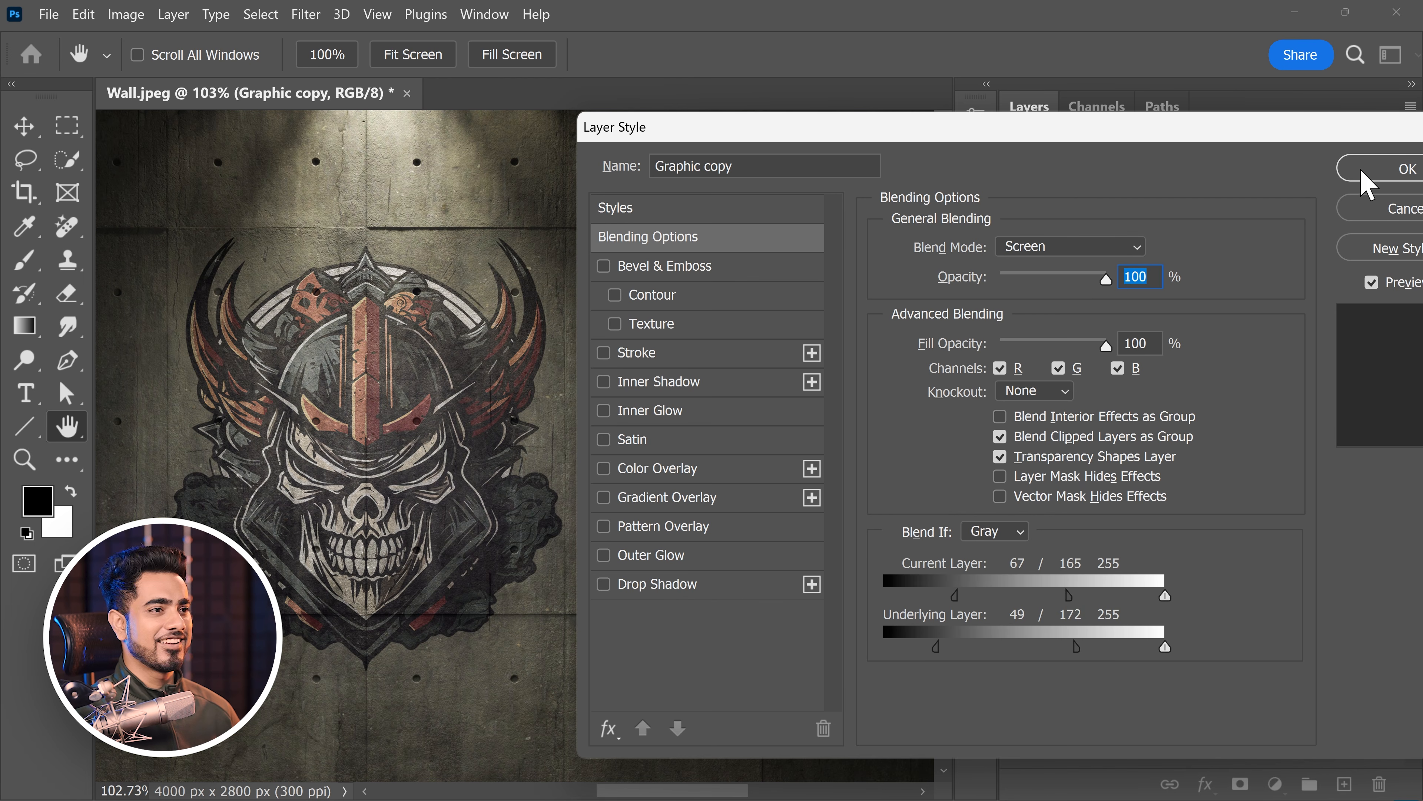
click(1362, 182)
Inspect the blended graphic's texture up close and rename the Graphic copy layer Screen
scroll(540, 426, up, 3)
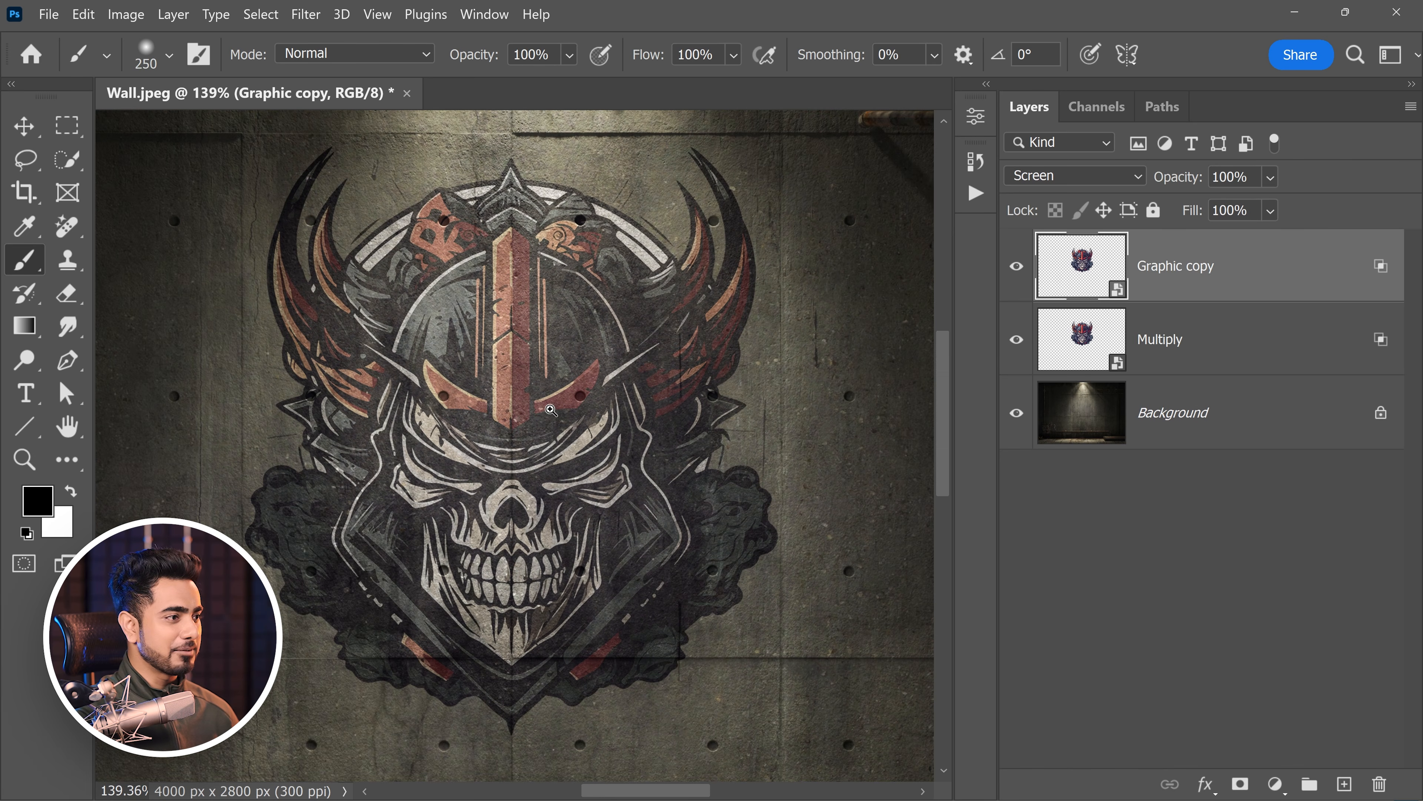
scroll(706, 234, up, 10)
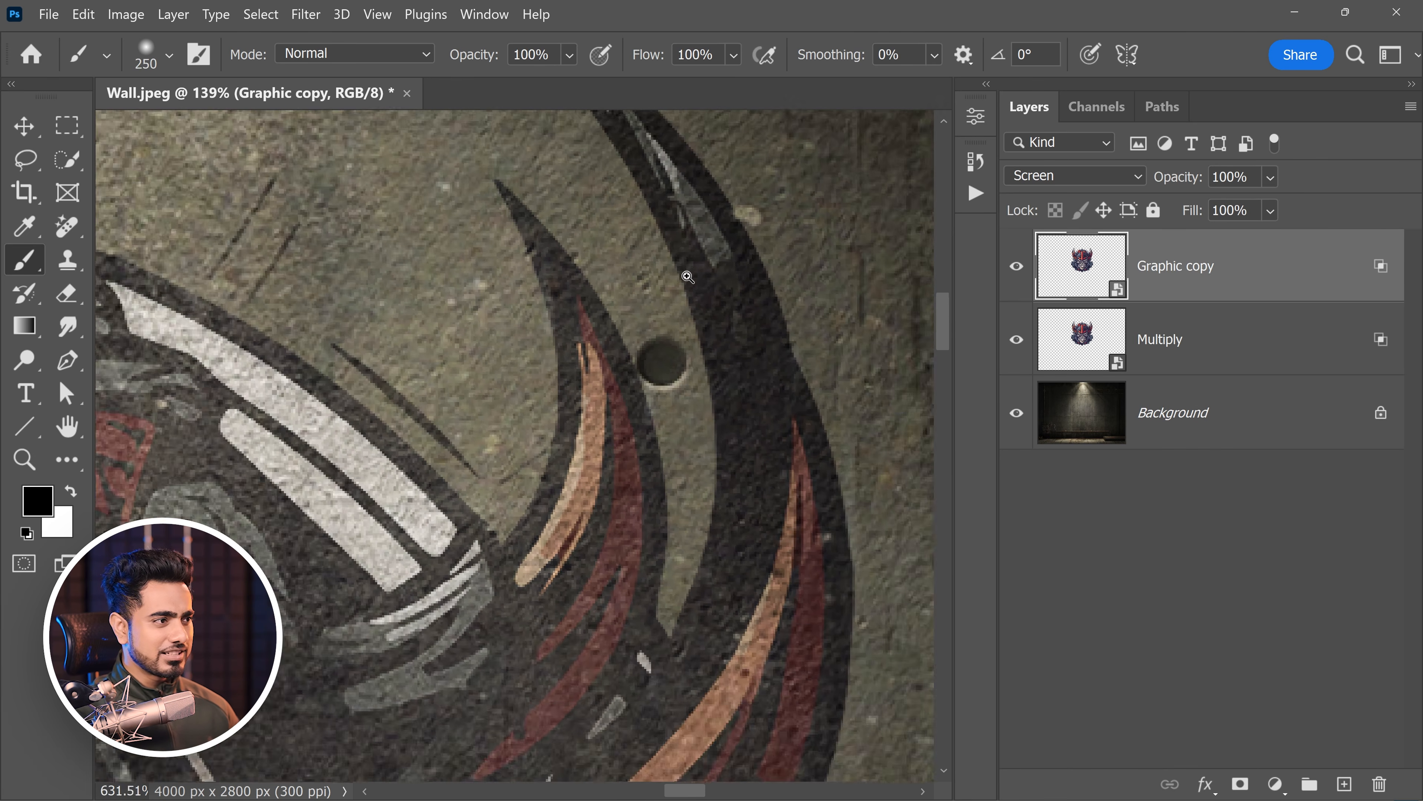
scroll(709, 304, down, 5)
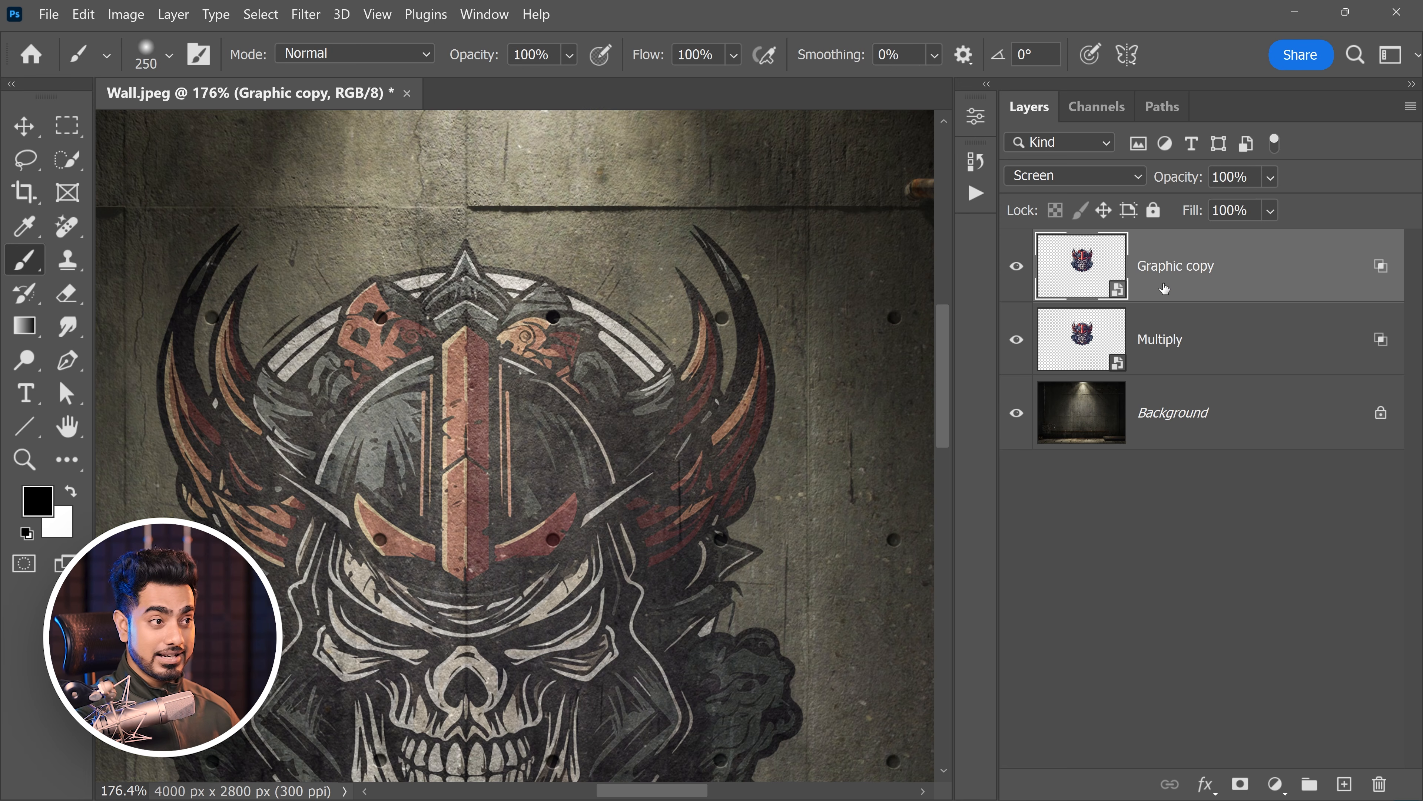
double_click(1191, 267)
text(Scree)
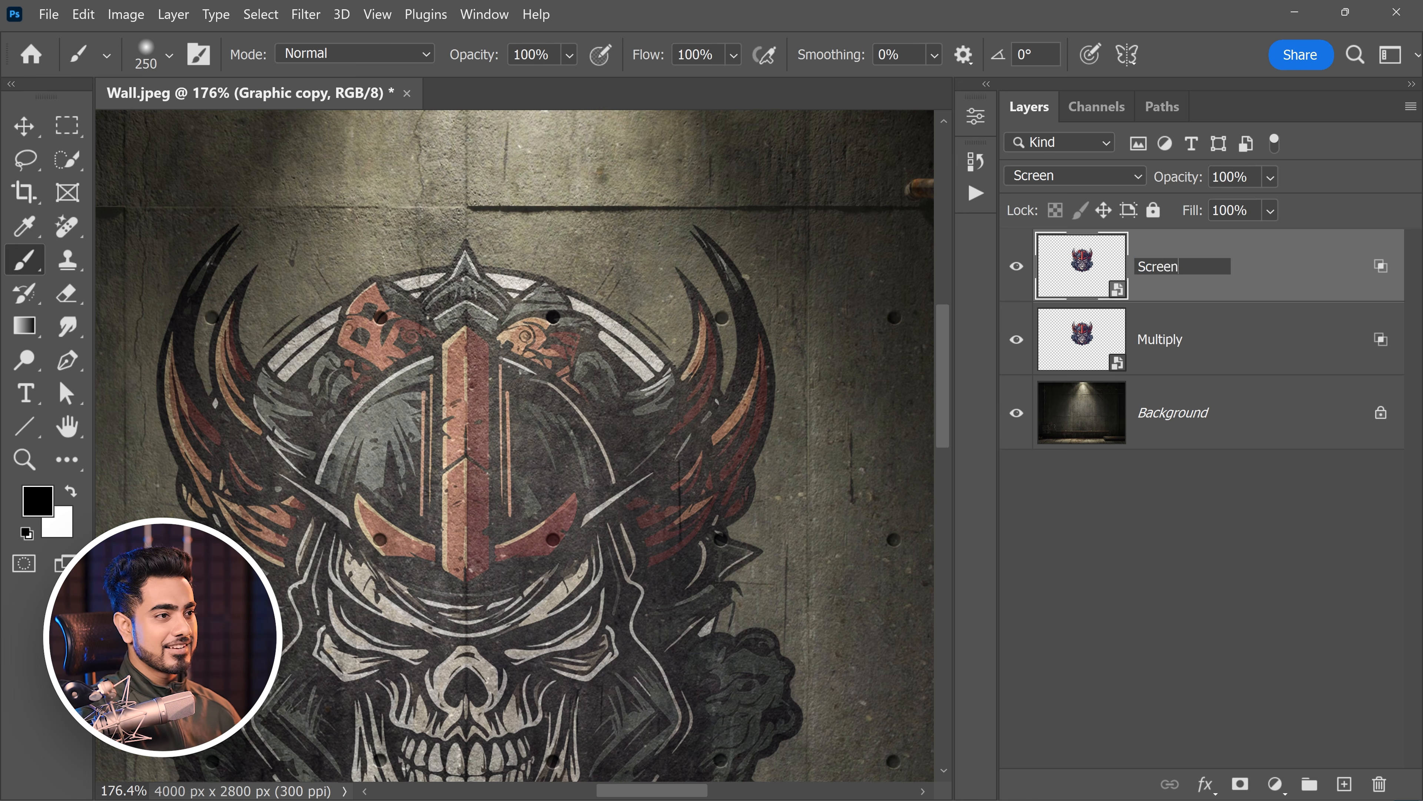
text(n)
key(Return)
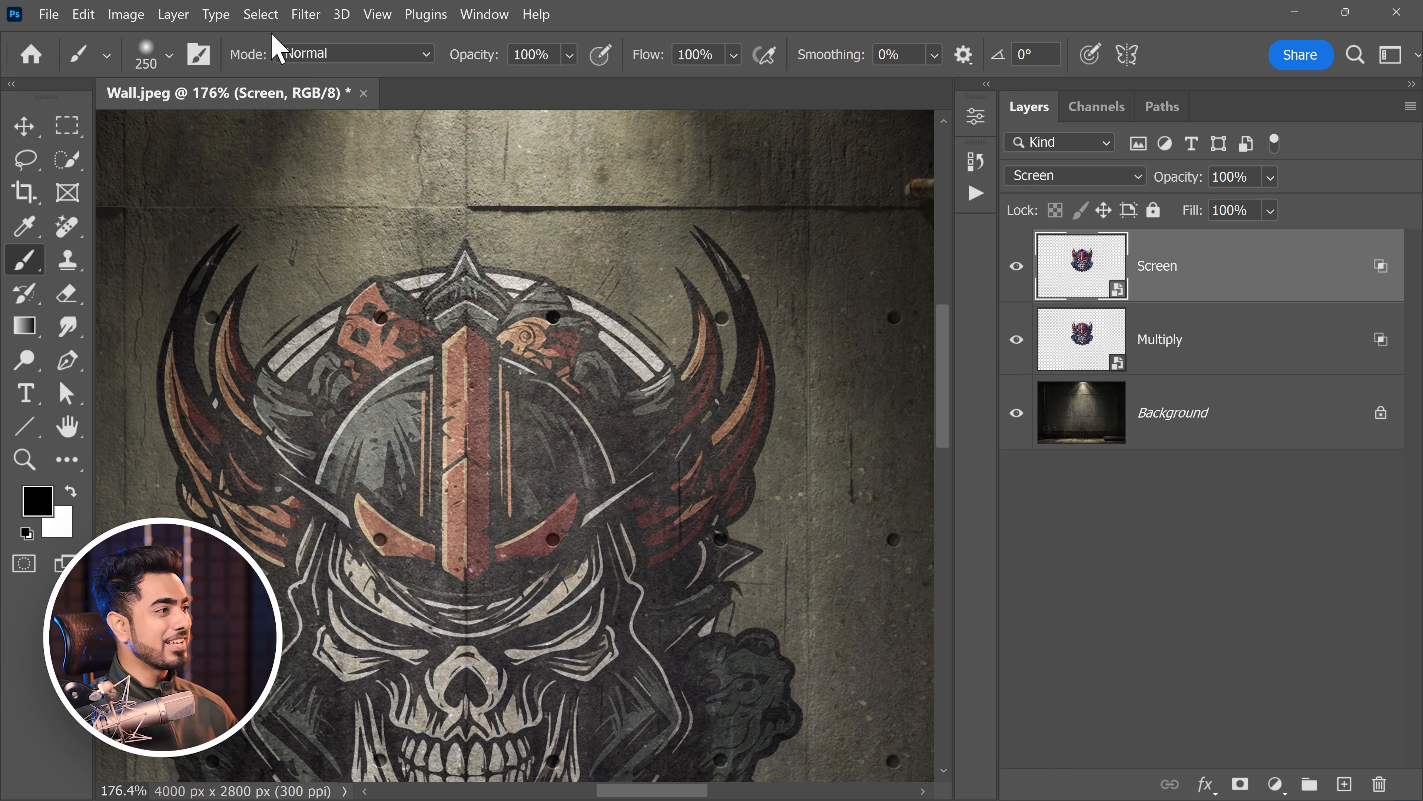
Apply a Gaussian Blur smart filter with a 2.0-pixel radius to the Screen layer
click(306, 14)
mouse_move(566, 275)
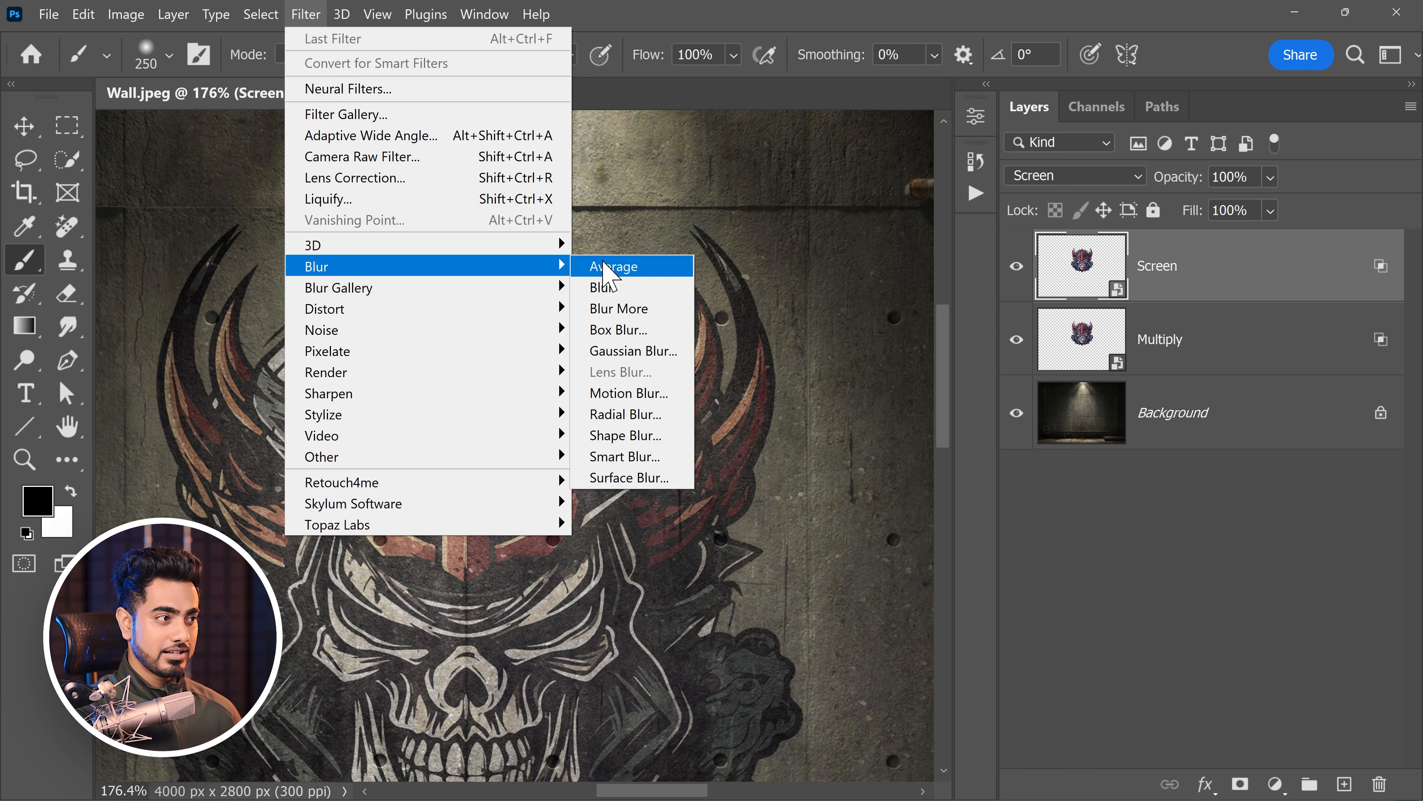
click(645, 351)
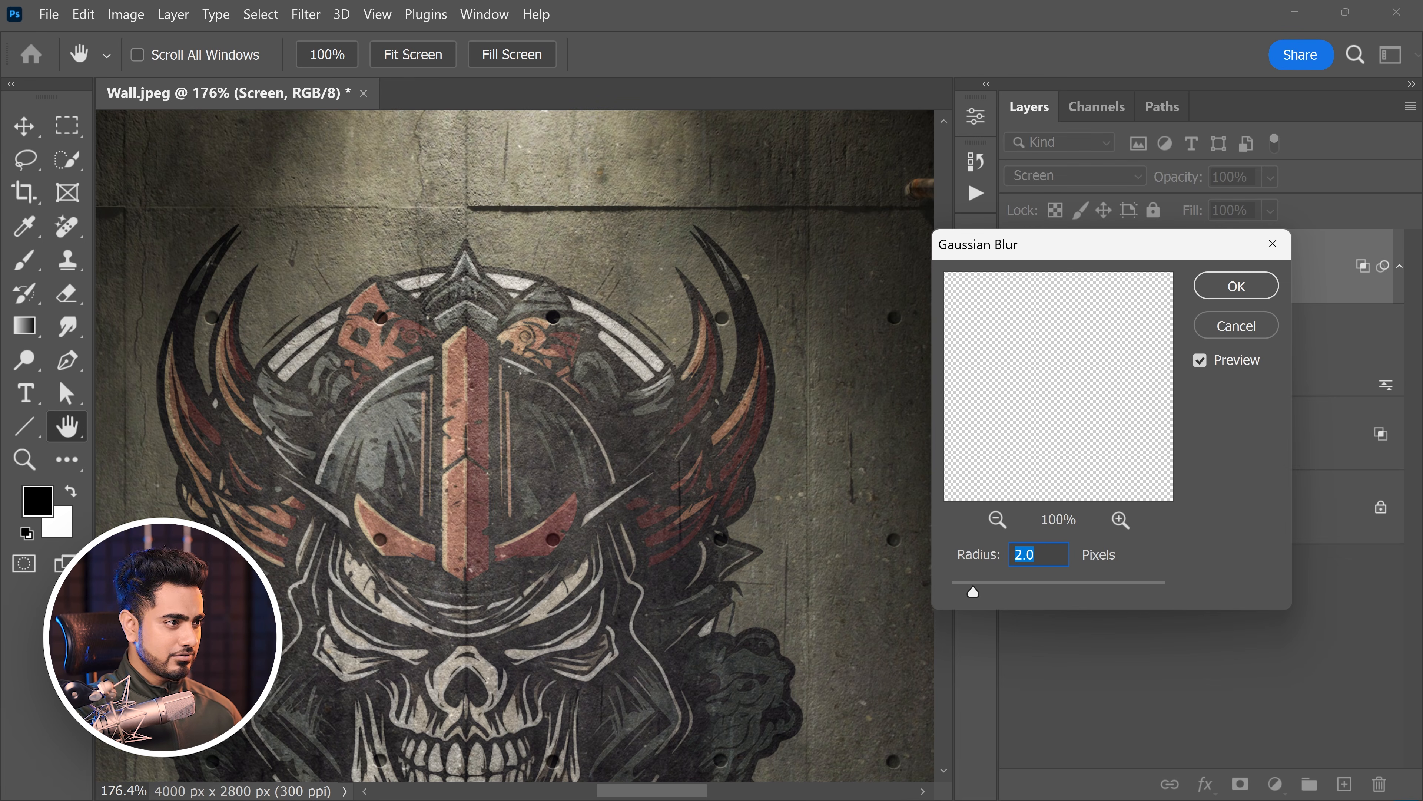
click(1239, 287)
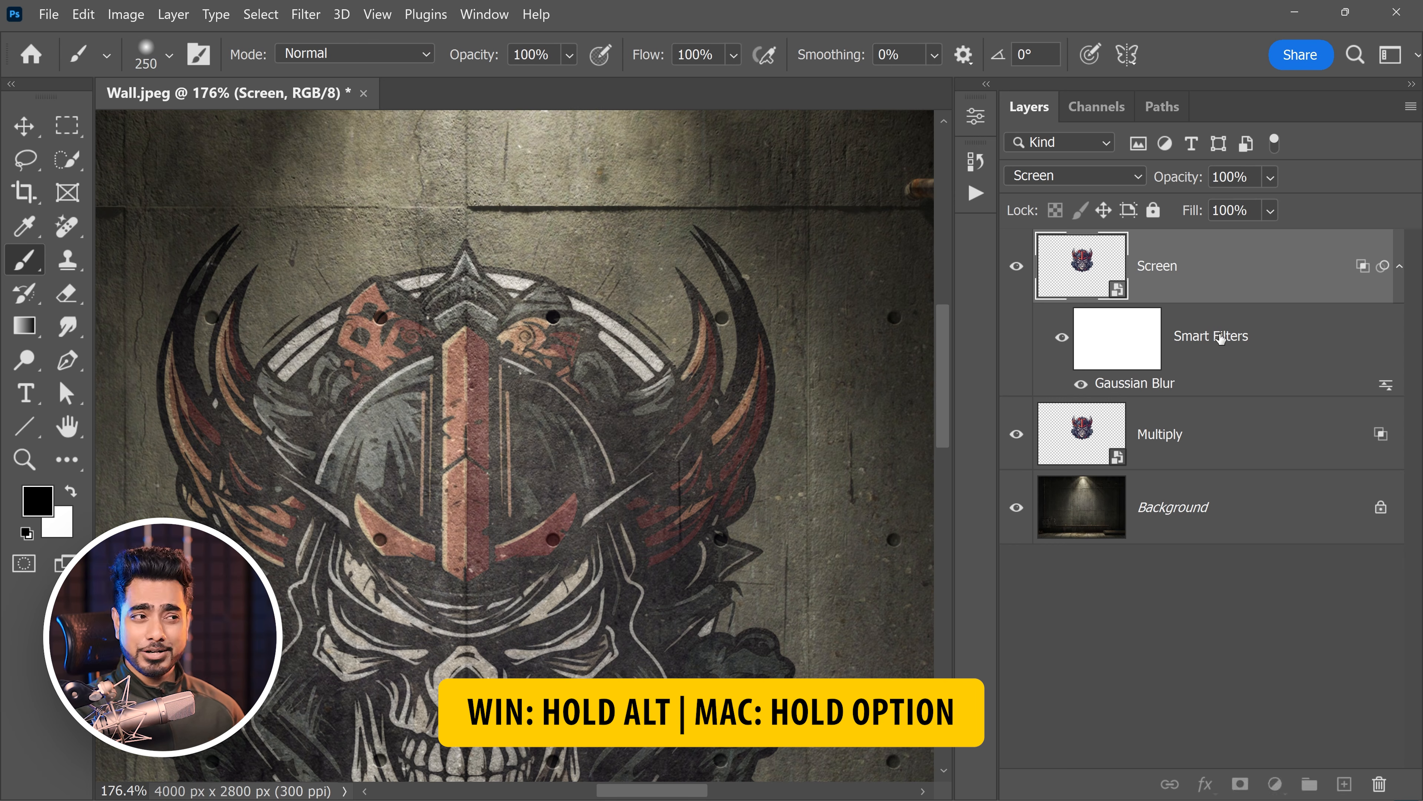
Copy the Screen layer's Gaussian Blur smart filter to the Multiply layer and collapse both layers' filter lists
drag(1219, 433, 1218, 440)
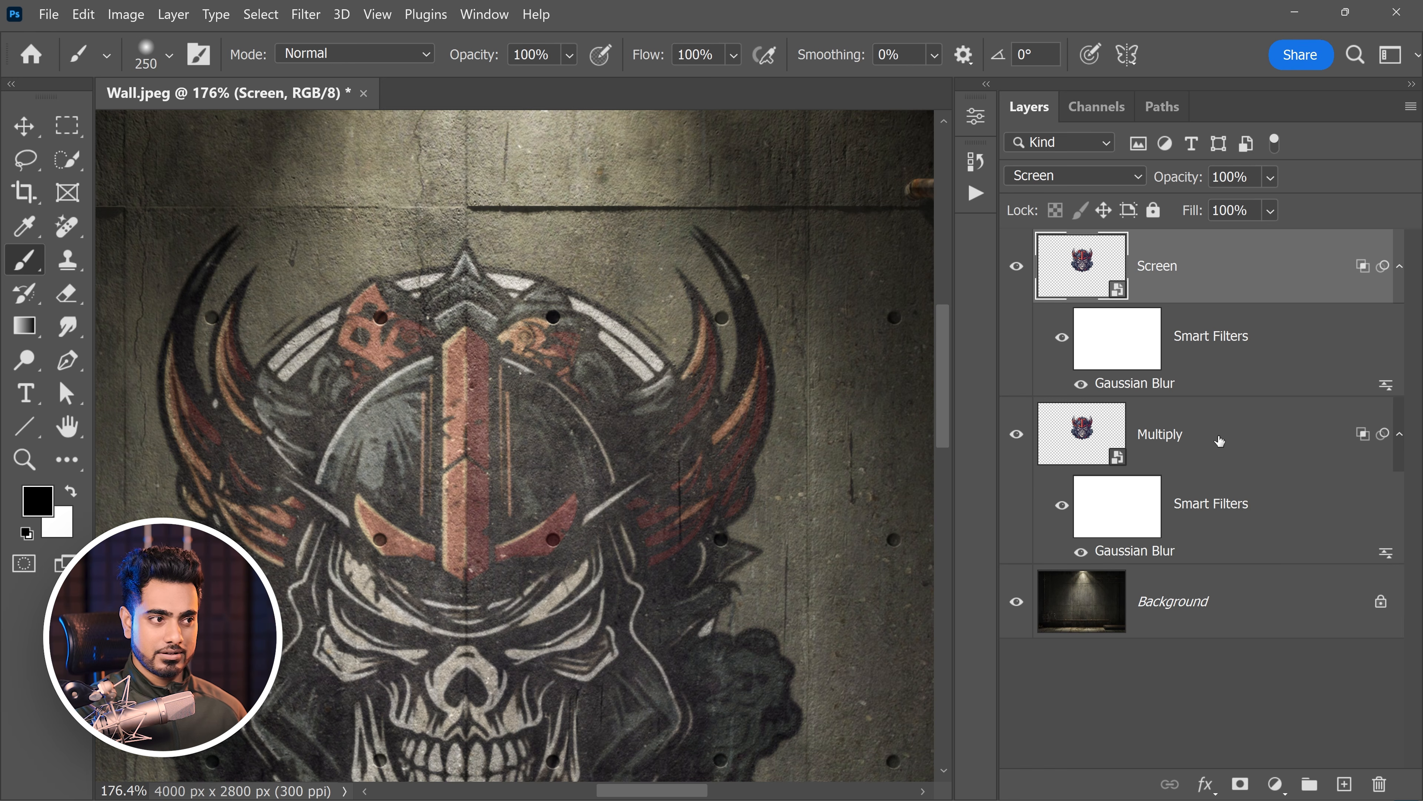
click(1403, 435)
click(1399, 268)
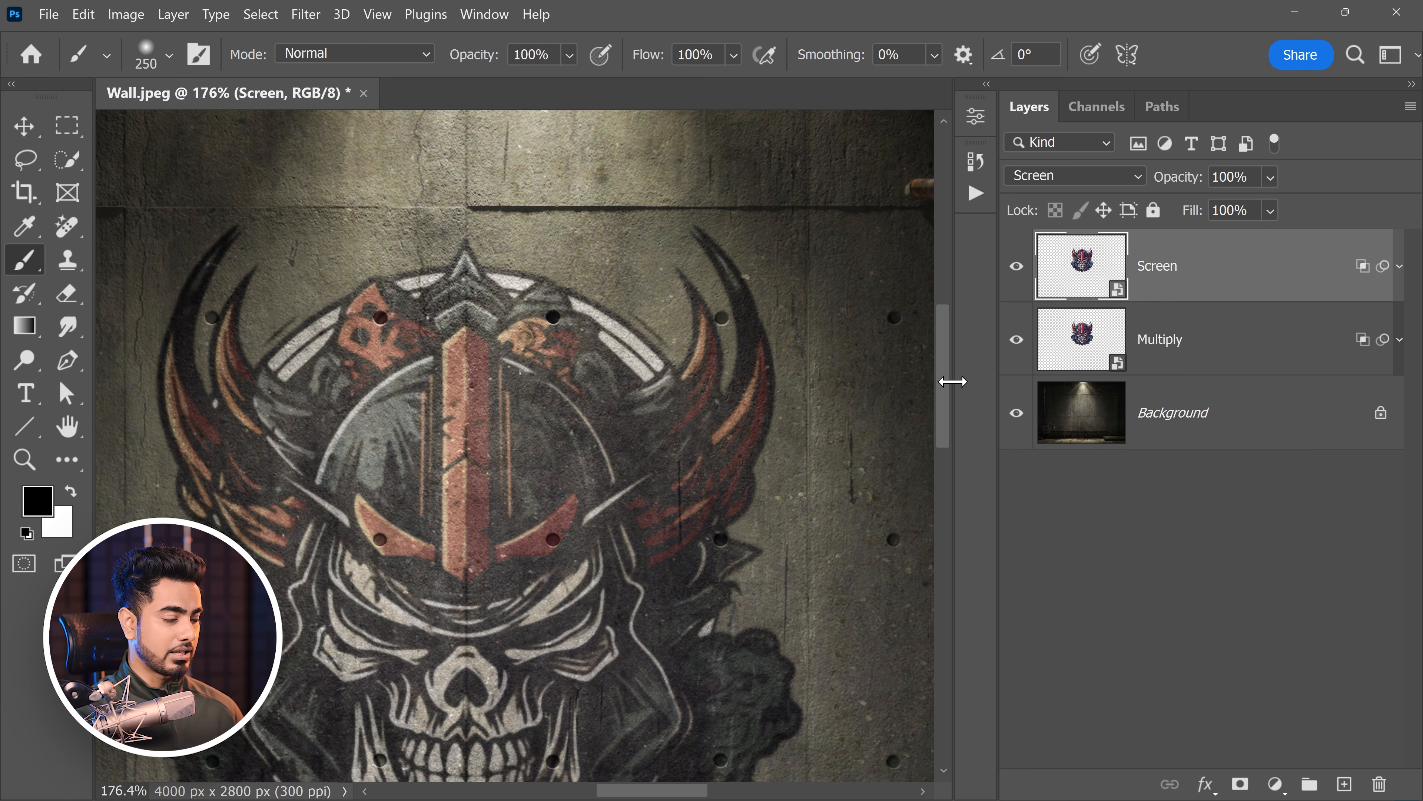
Check the graphic's edges up close, expand both layers' smart filters, and set the Screen layer's Gaussian Blur radius to 1.2 pixels
drag(729, 352, 764, 346)
drag(727, 339, 750, 513)
drag(700, 399, 688, 398)
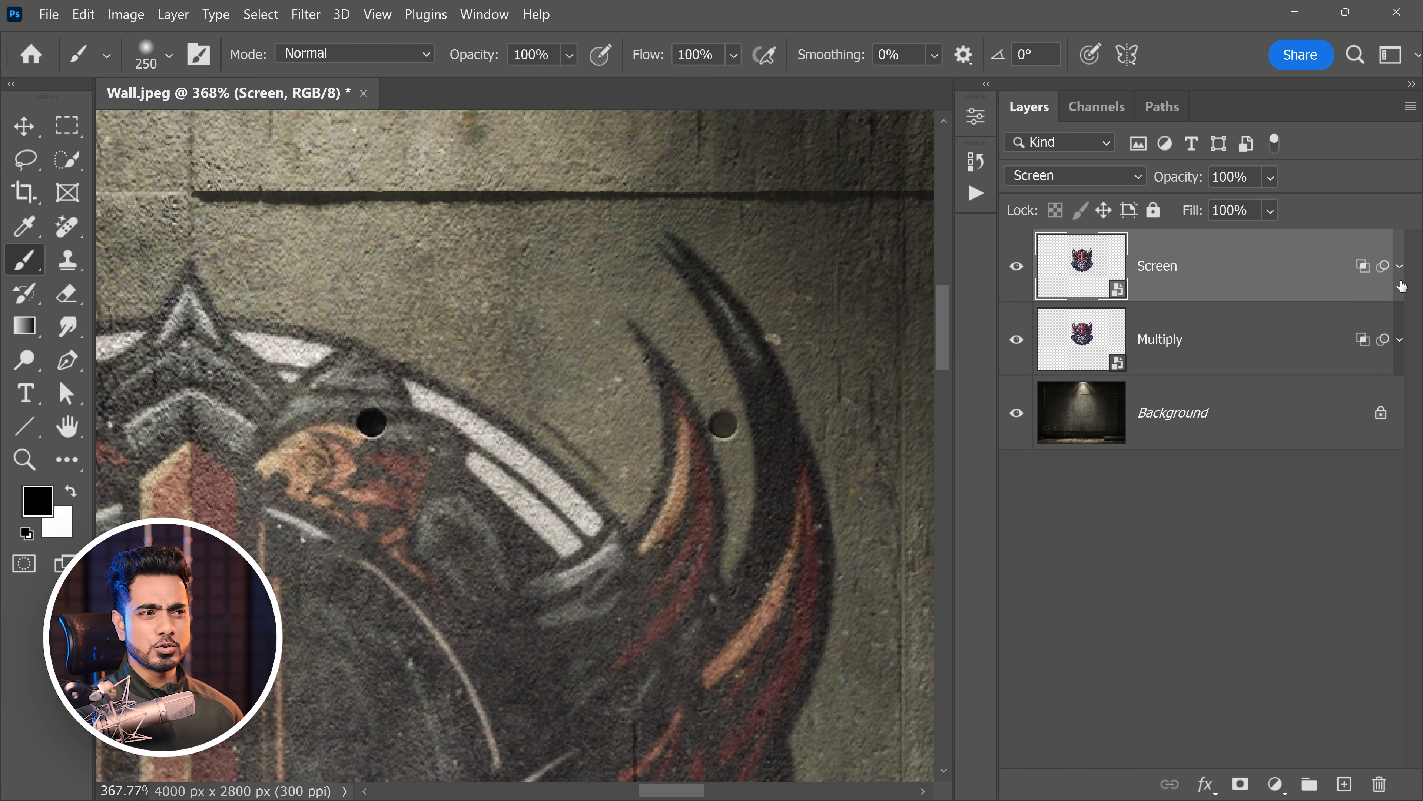
click(1399, 267)
click(1401, 435)
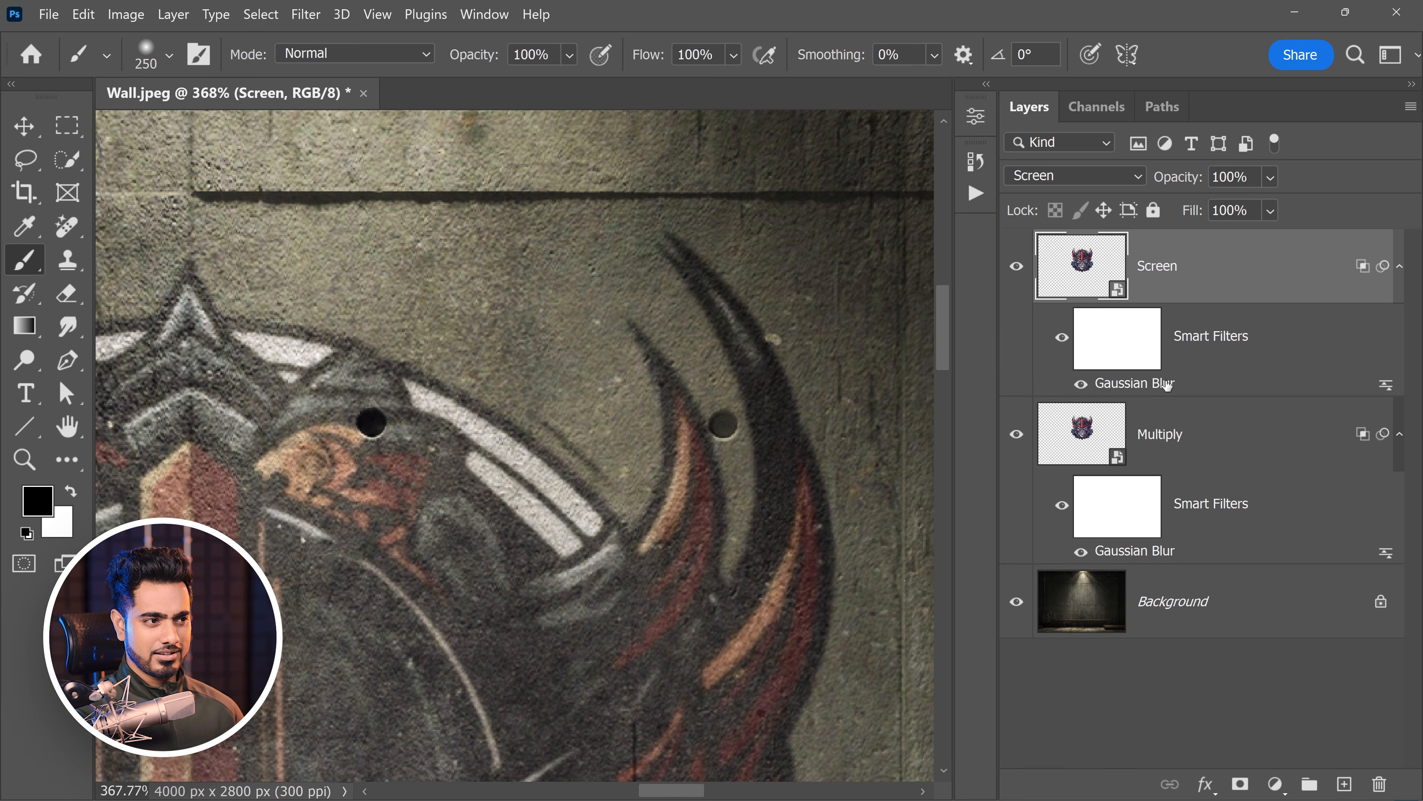
double_click(1135, 387)
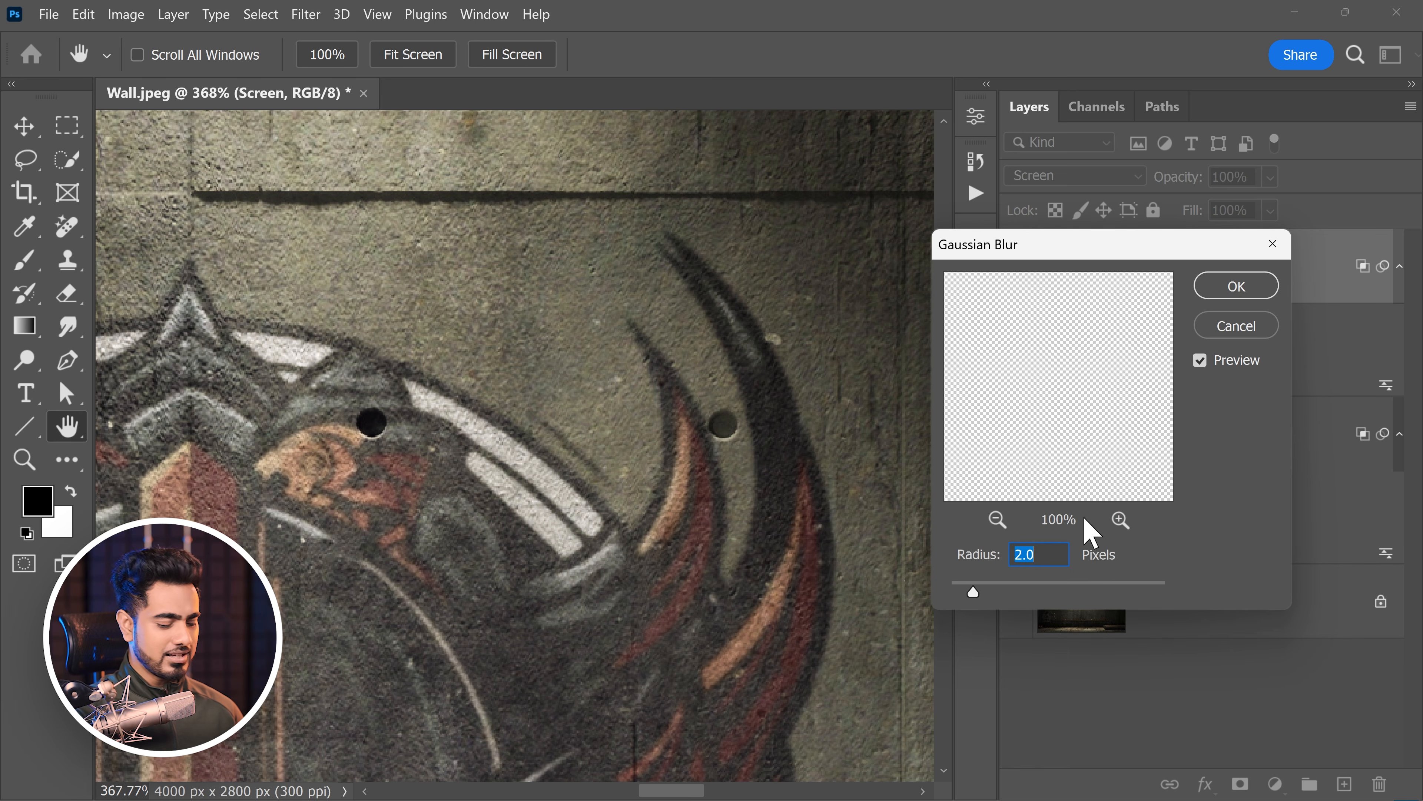
text(1.2)
key(Return)
key(b)
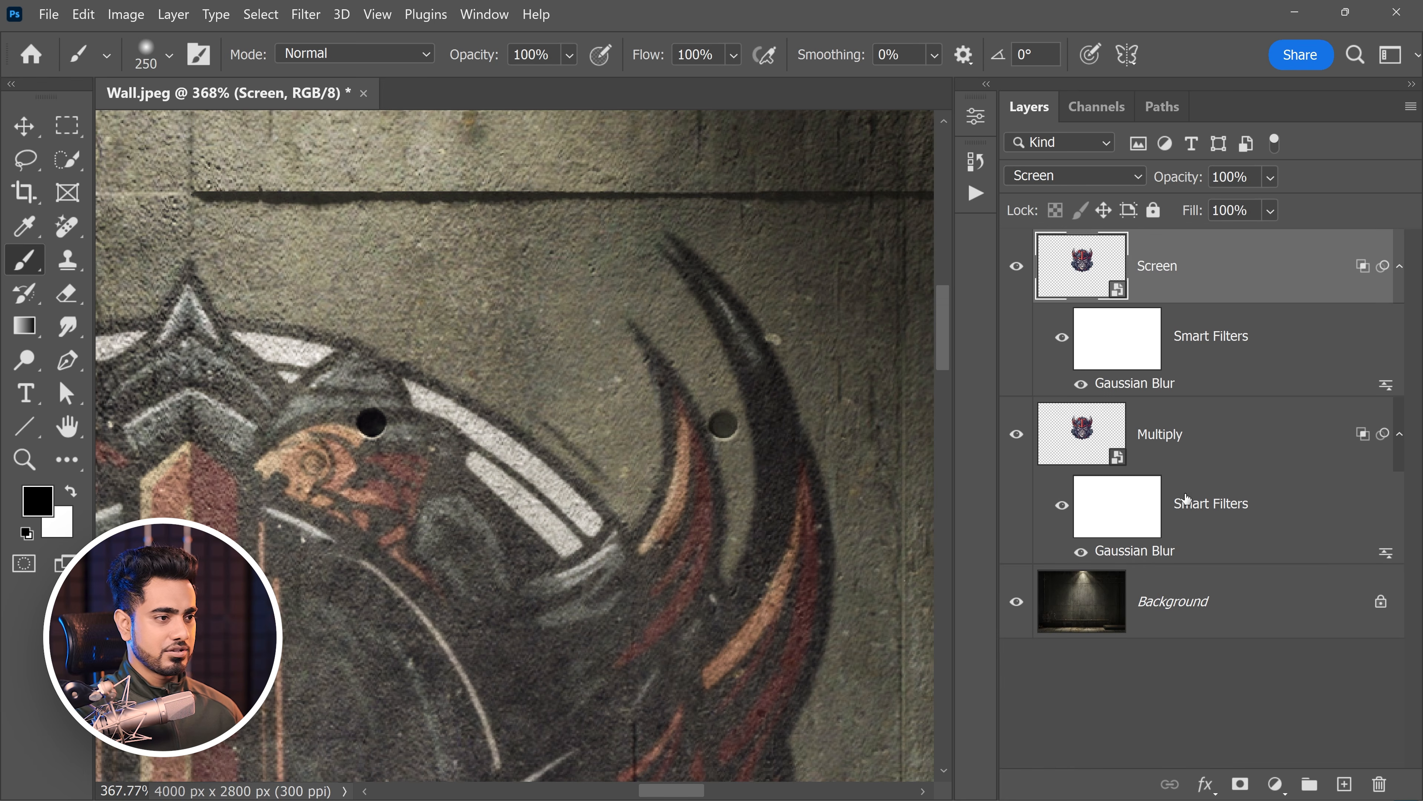
Set the Multiply layer's Gaussian Blur radius to 1.2 pixels
double_click(1150, 555)
text(1.2)
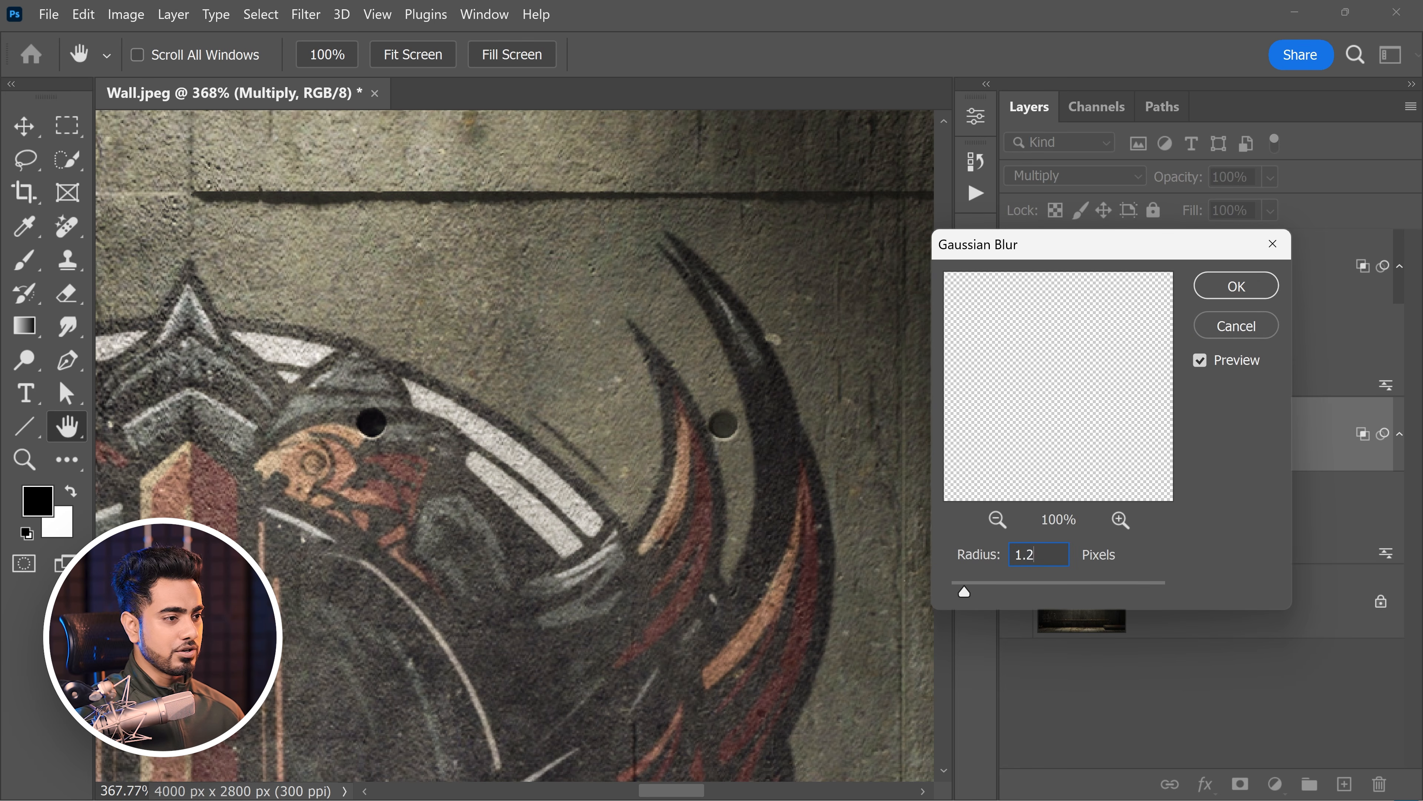
key(Return)
scroll(704, 445, down, 5)
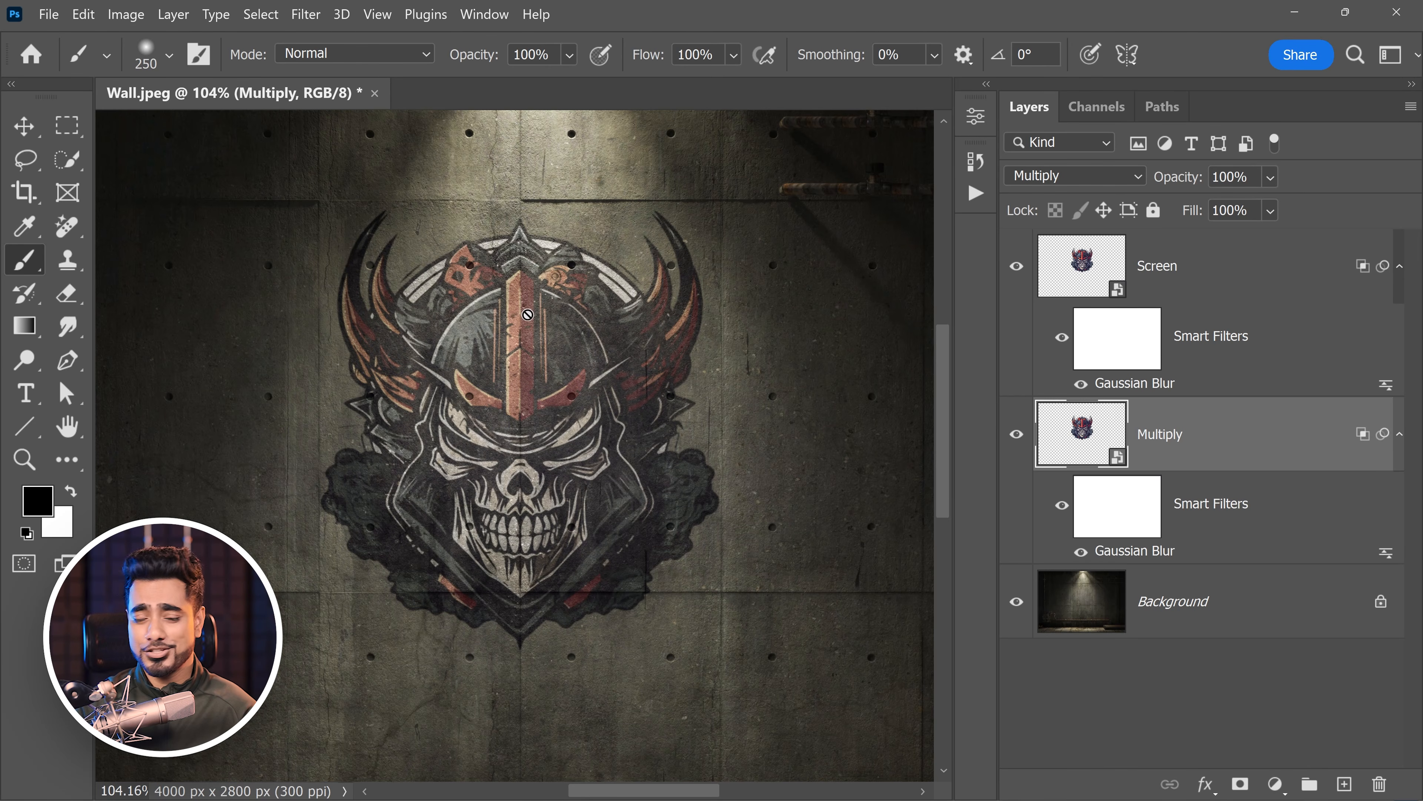
Group the Screen and Multiply layers together
click(1195, 269)
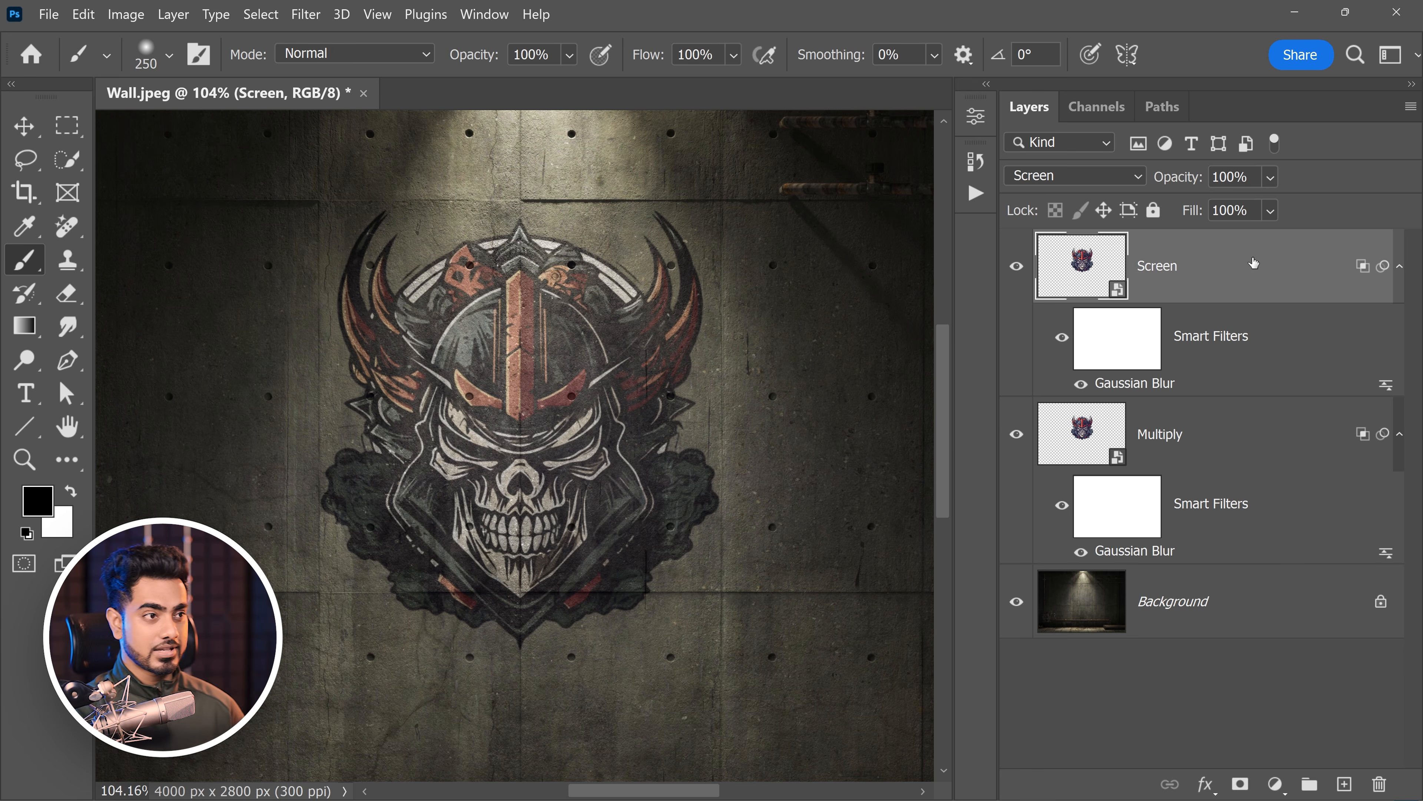
ctrl+click(1254, 427)
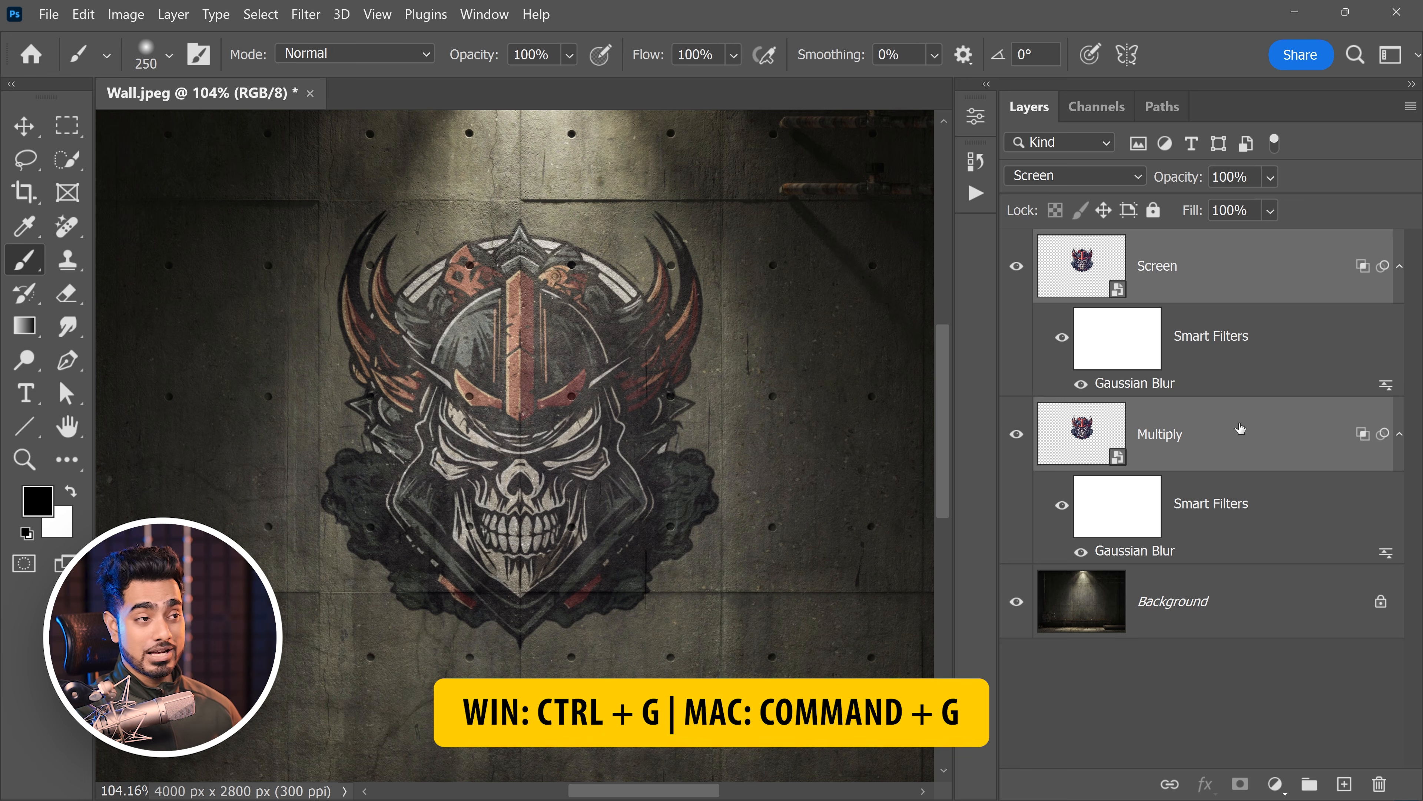
key(ctrl+g)
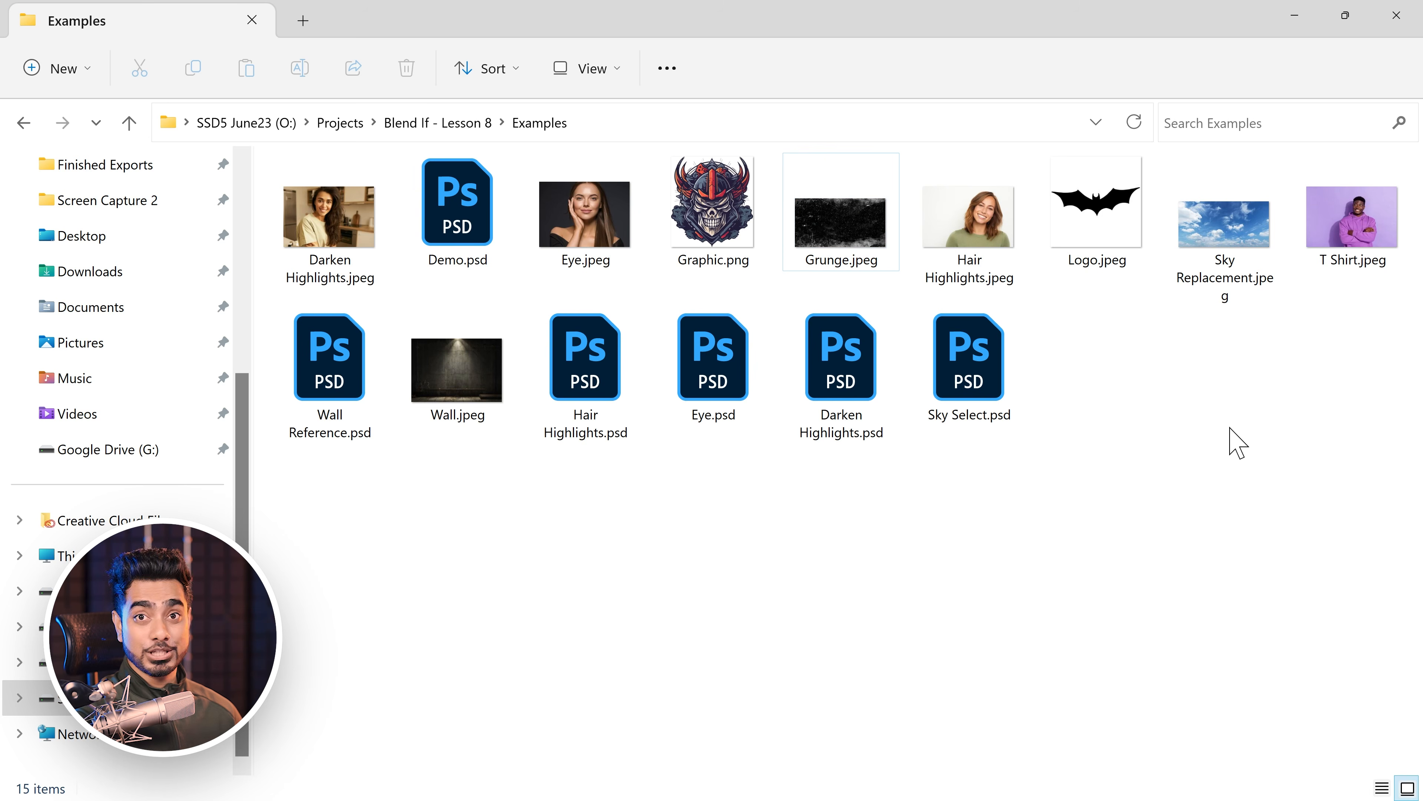
Preview the Grunge.jpeg texture, then open it in Photoshop and select the entire image
double_click(847, 221)
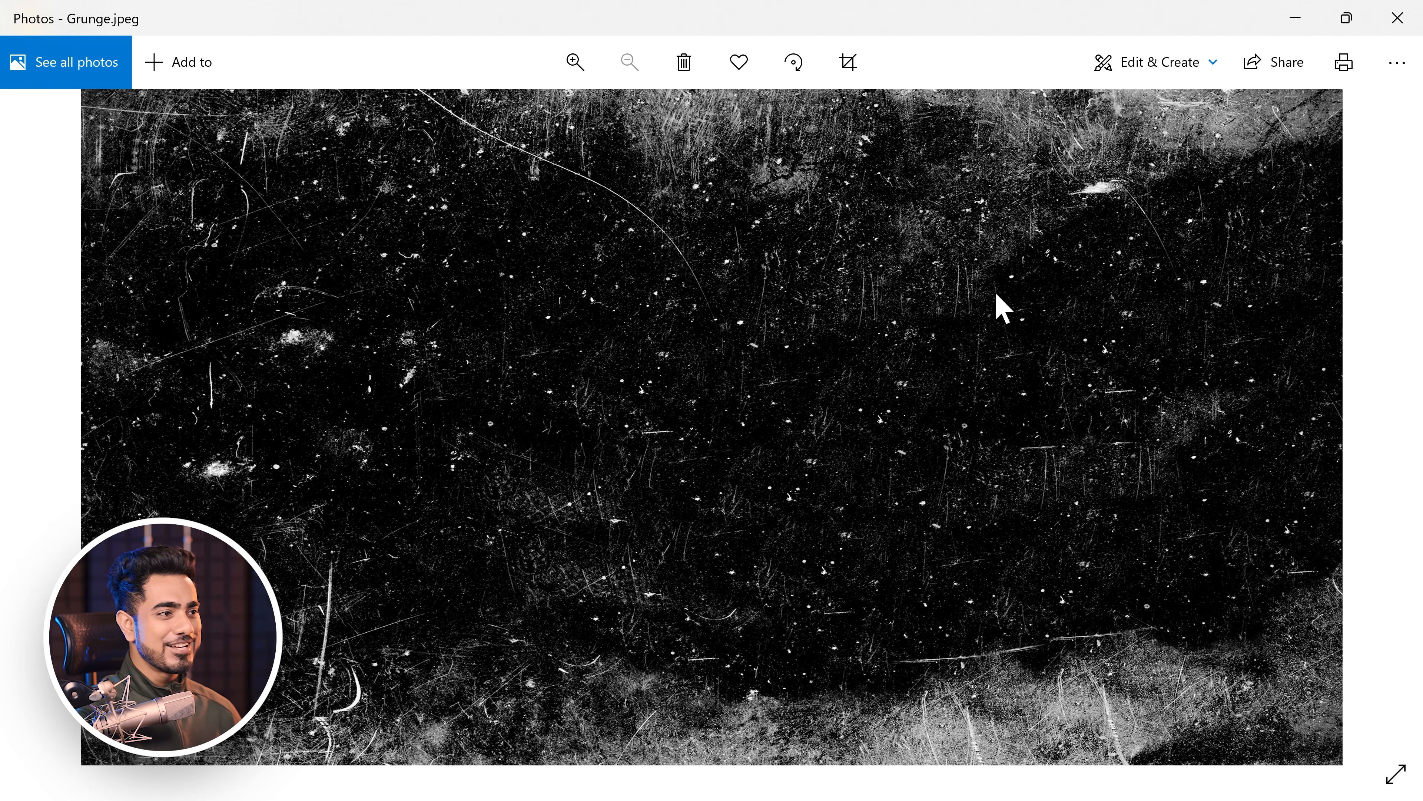
click(1398, 18)
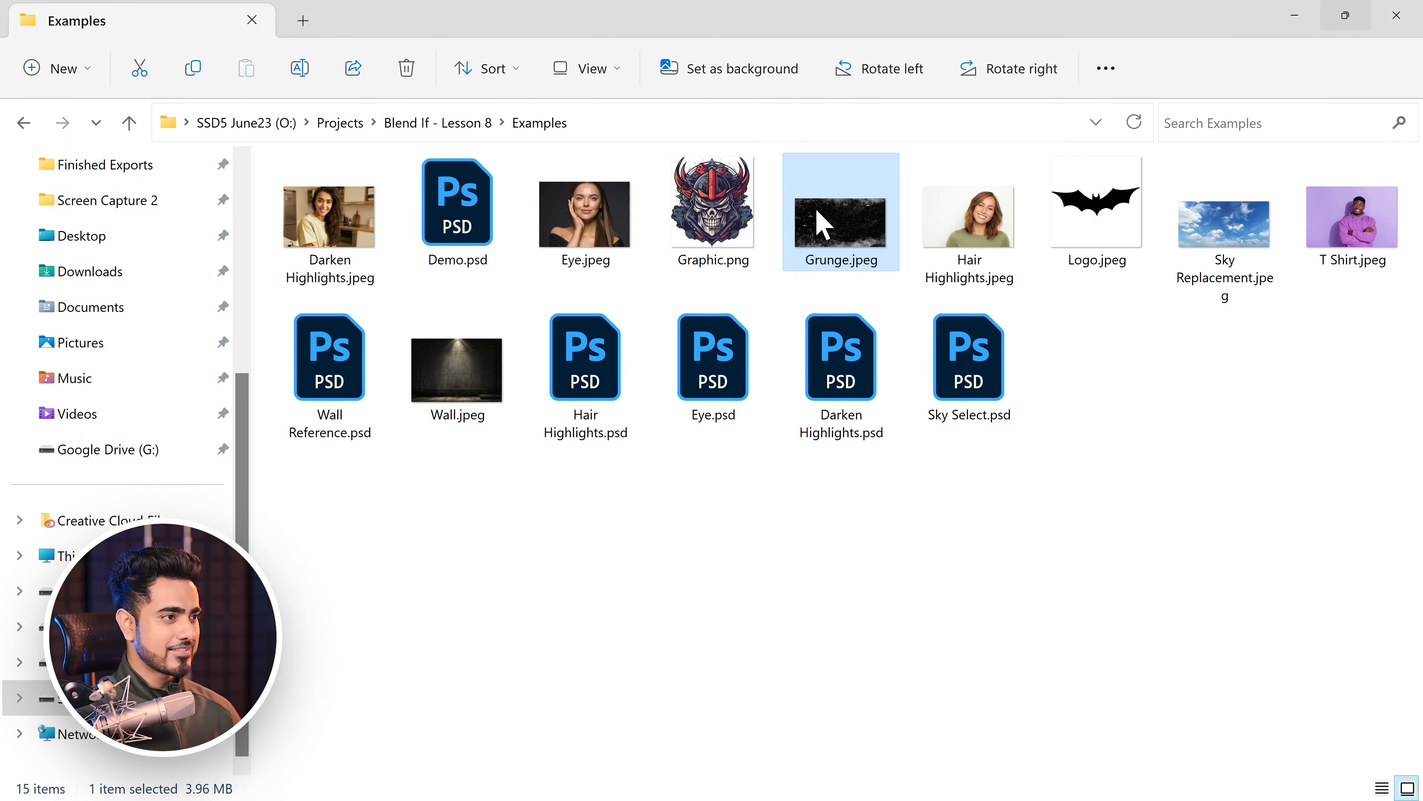
drag(833, 224, 613, 107)
click(796, 371)
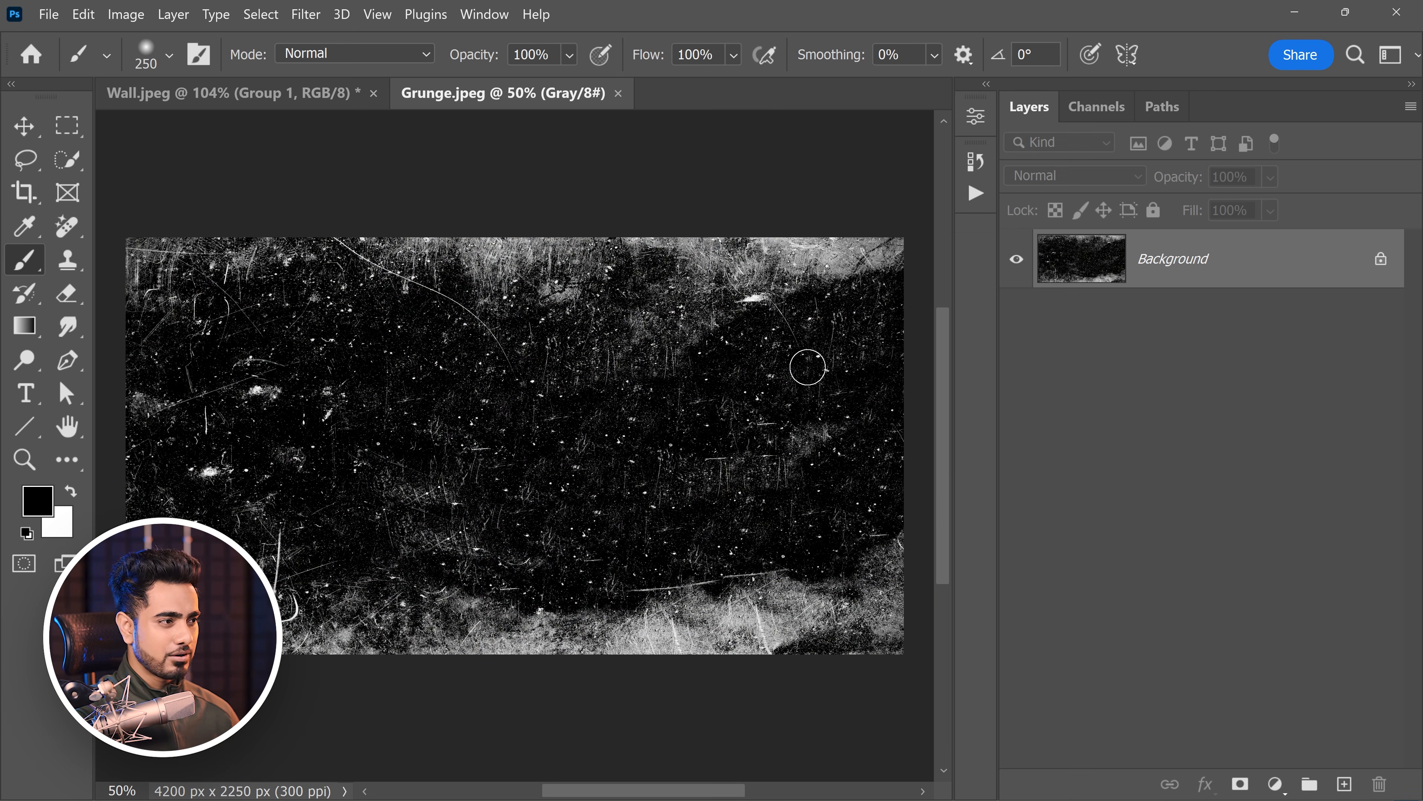
key(ctrl+a)
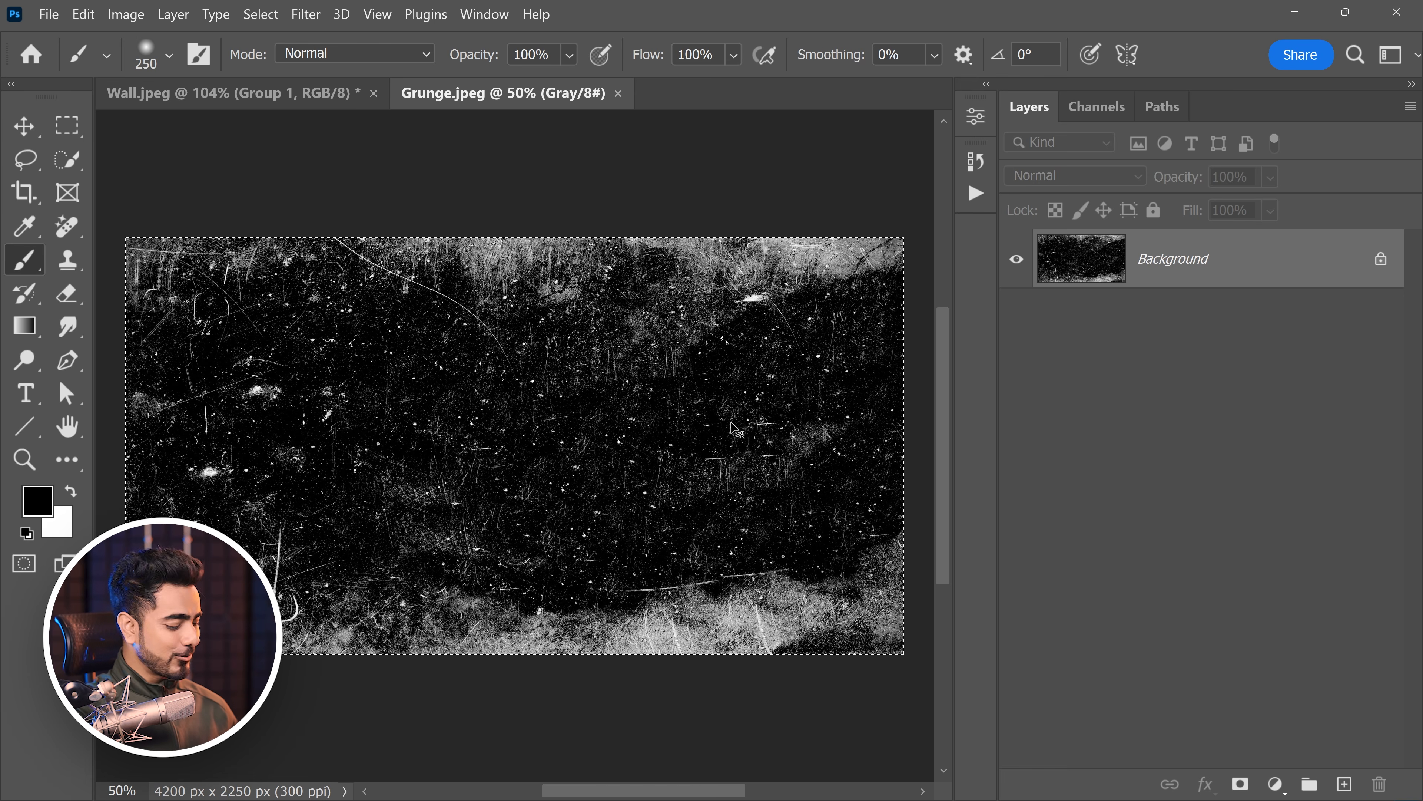
Add a white layer mask to Group 1 in Wall.jpeg and display the mask itself on the canvas
click(274, 100)
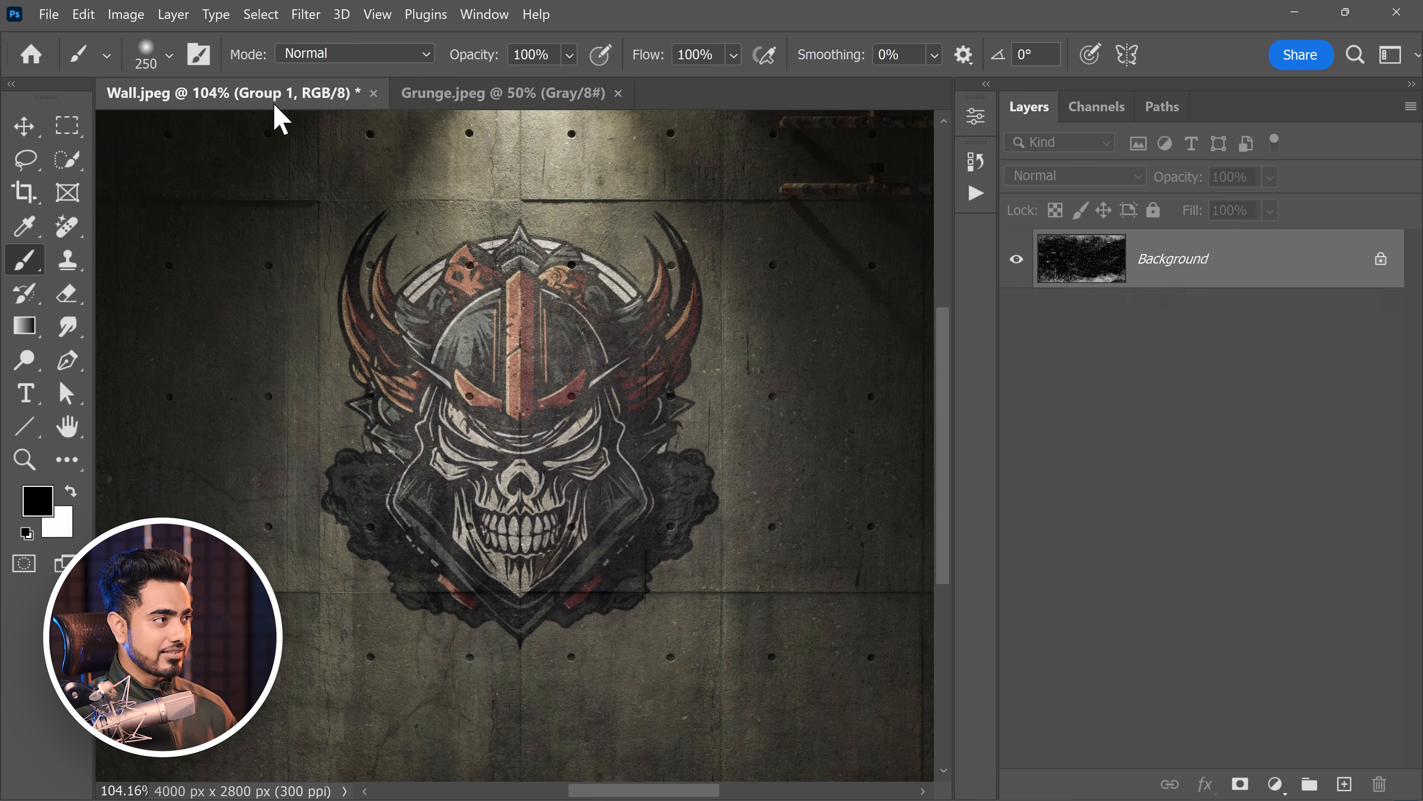
click(1242, 782)
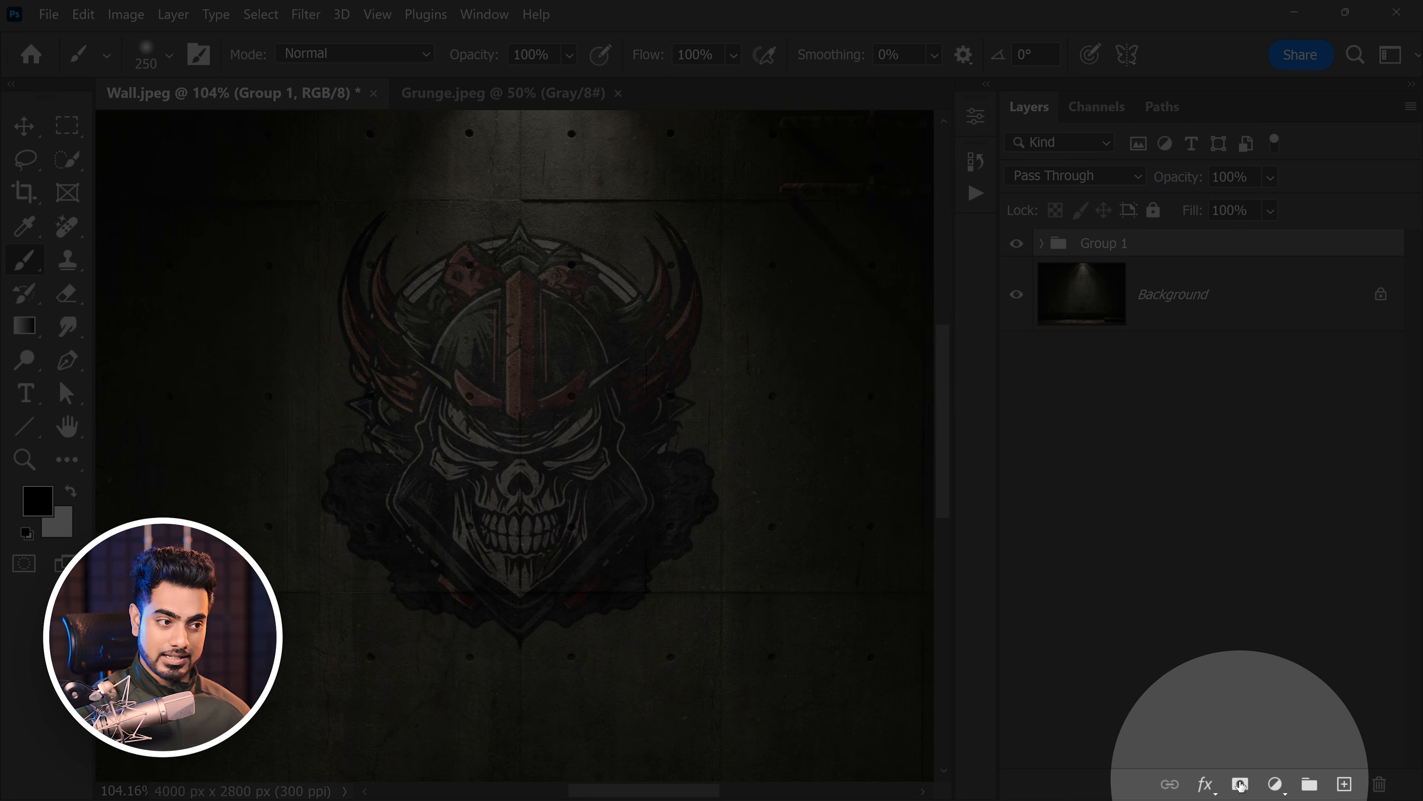
click(1242, 783)
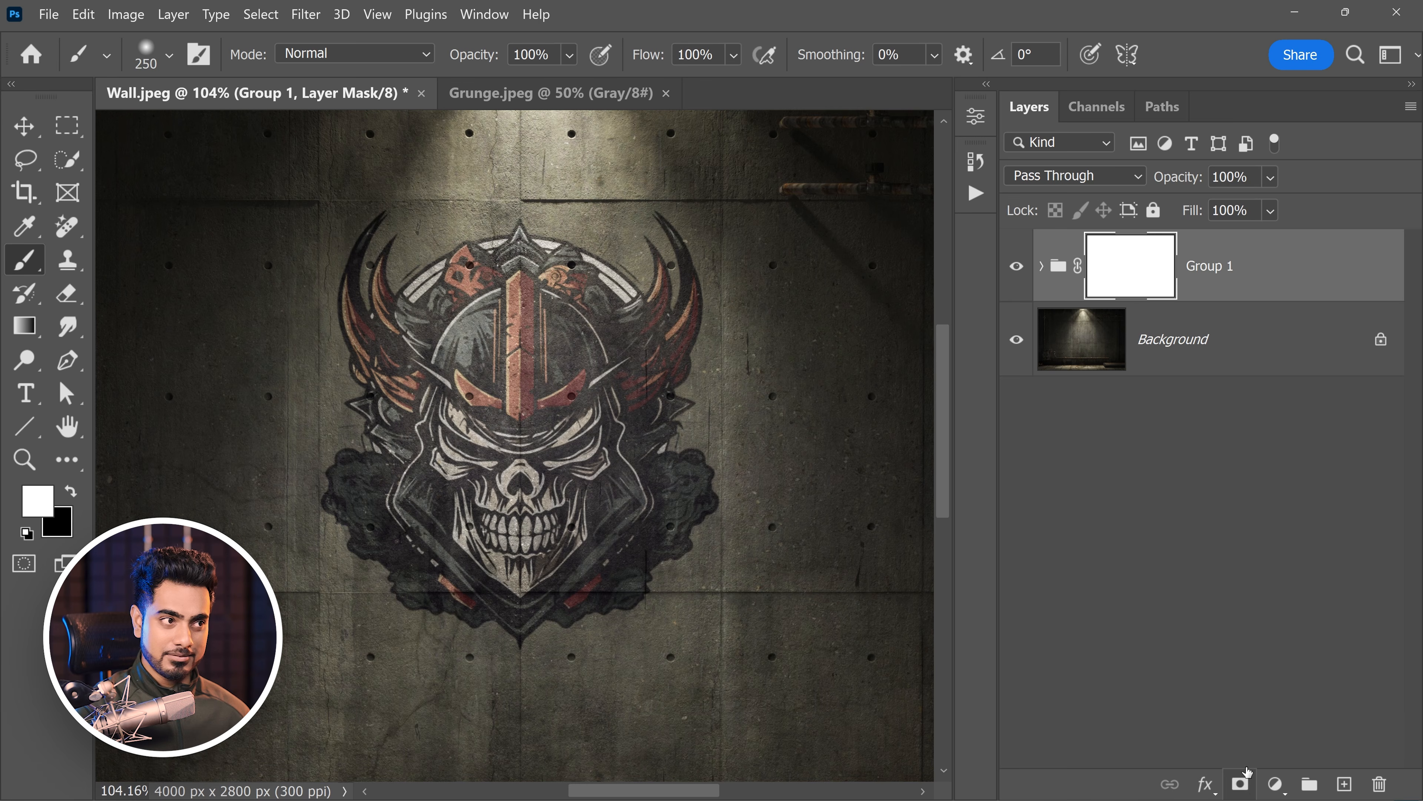
alt+click(1141, 279)
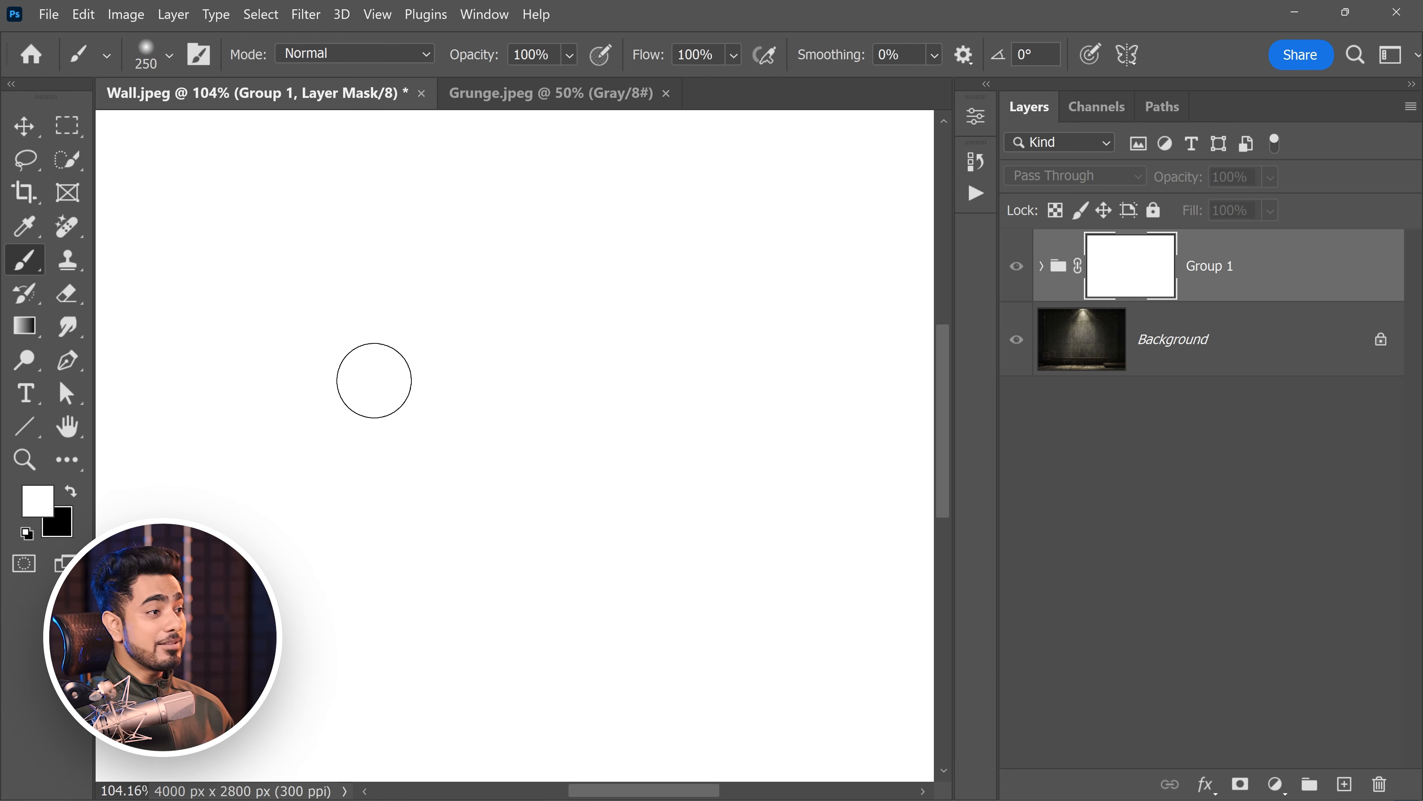
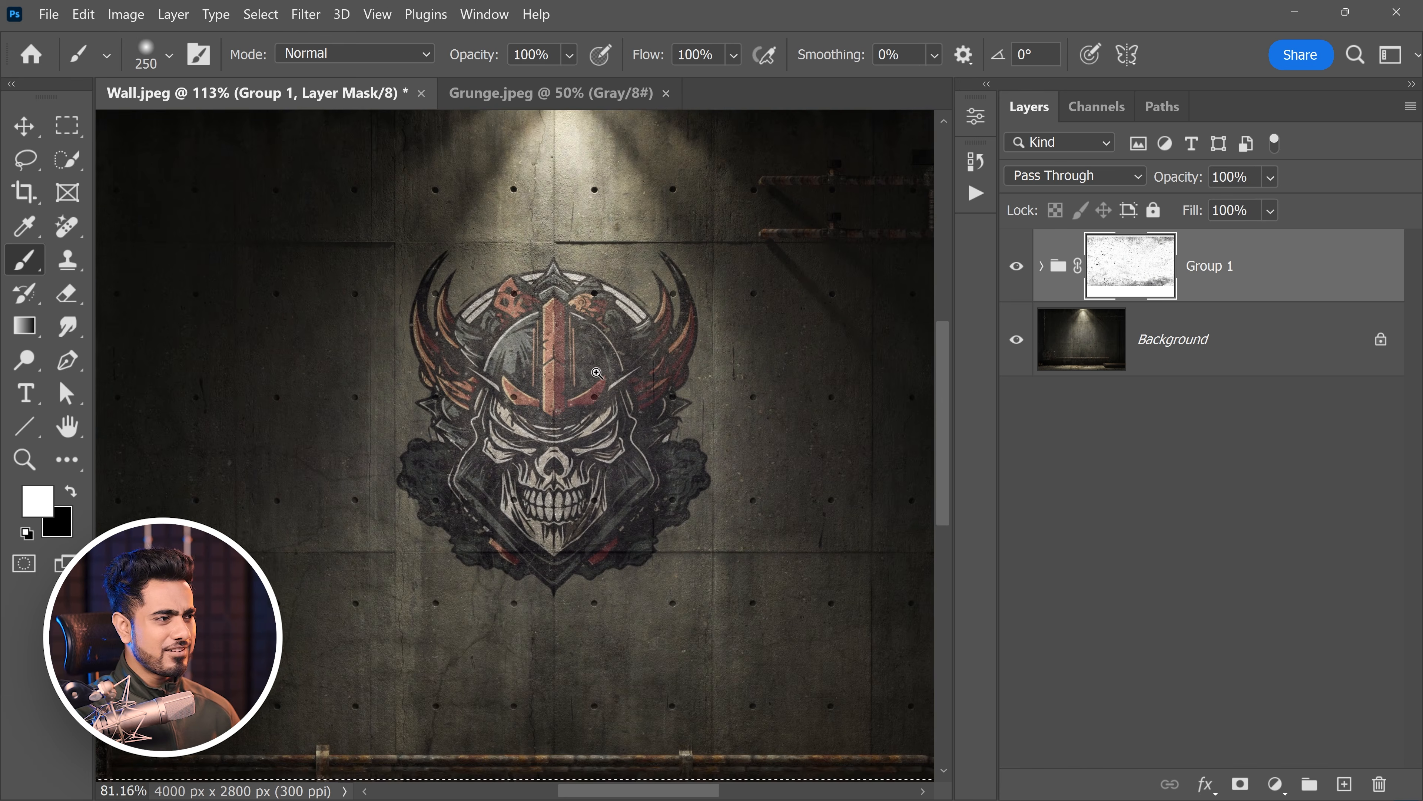
Deselect the active selection on the Group 1 mask
key(ctrl+a)
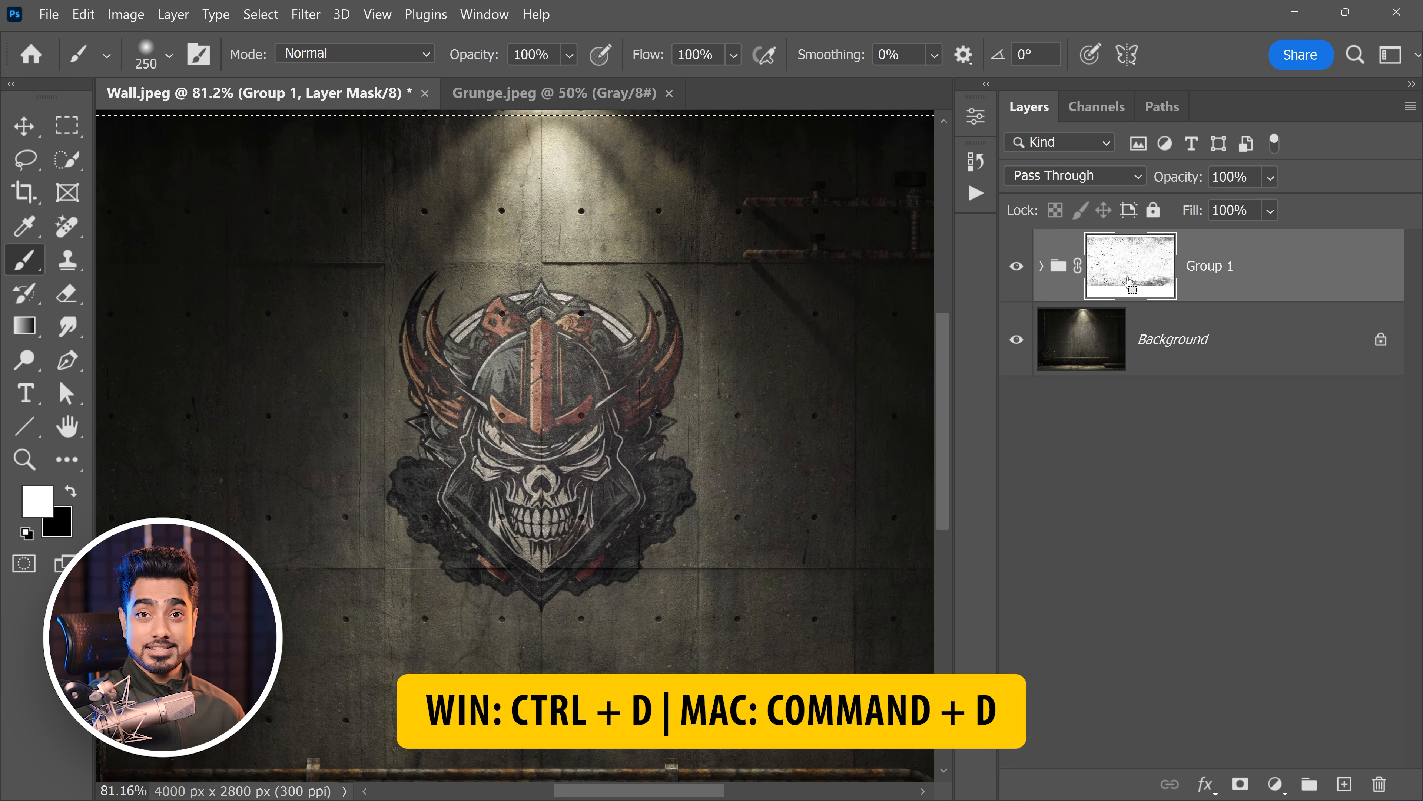
key(ctrl+d)
scroll(856, 283, down, 2)
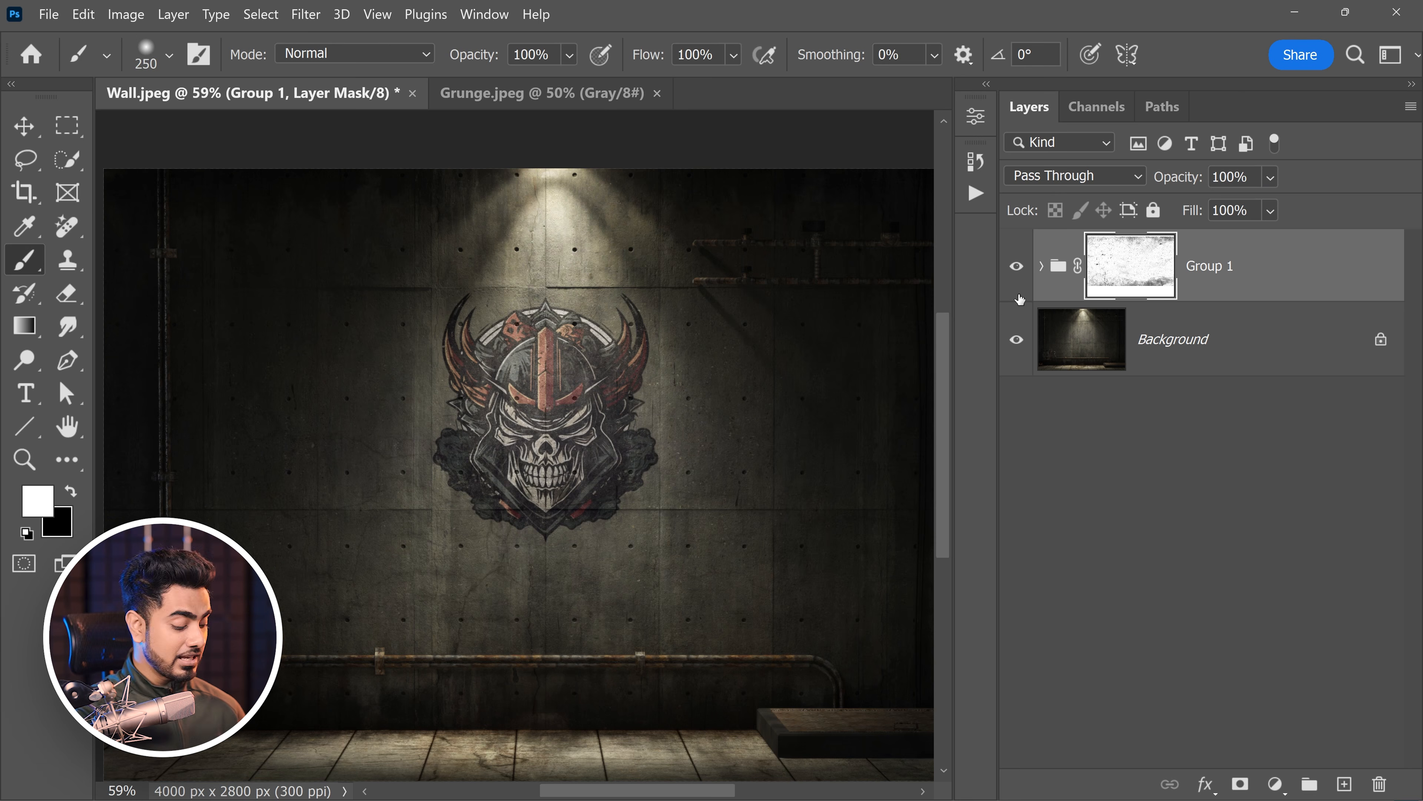
key(ctrl+t)
scroll(830, 241, right, 2)
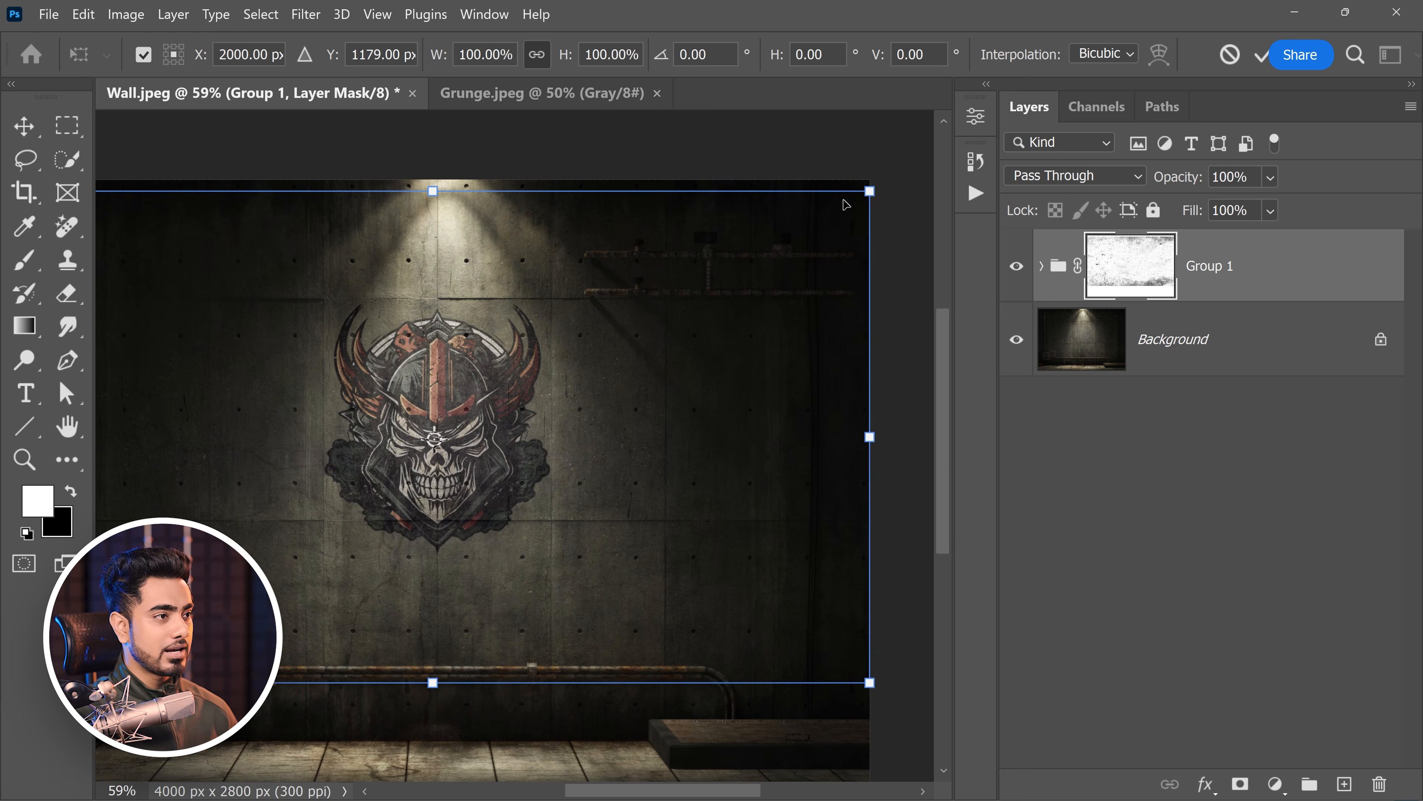
mouse_move(870, 192)
mouse_down()
mouse_move(690, 293)
mouse_move(869, 191)
mouse_up()
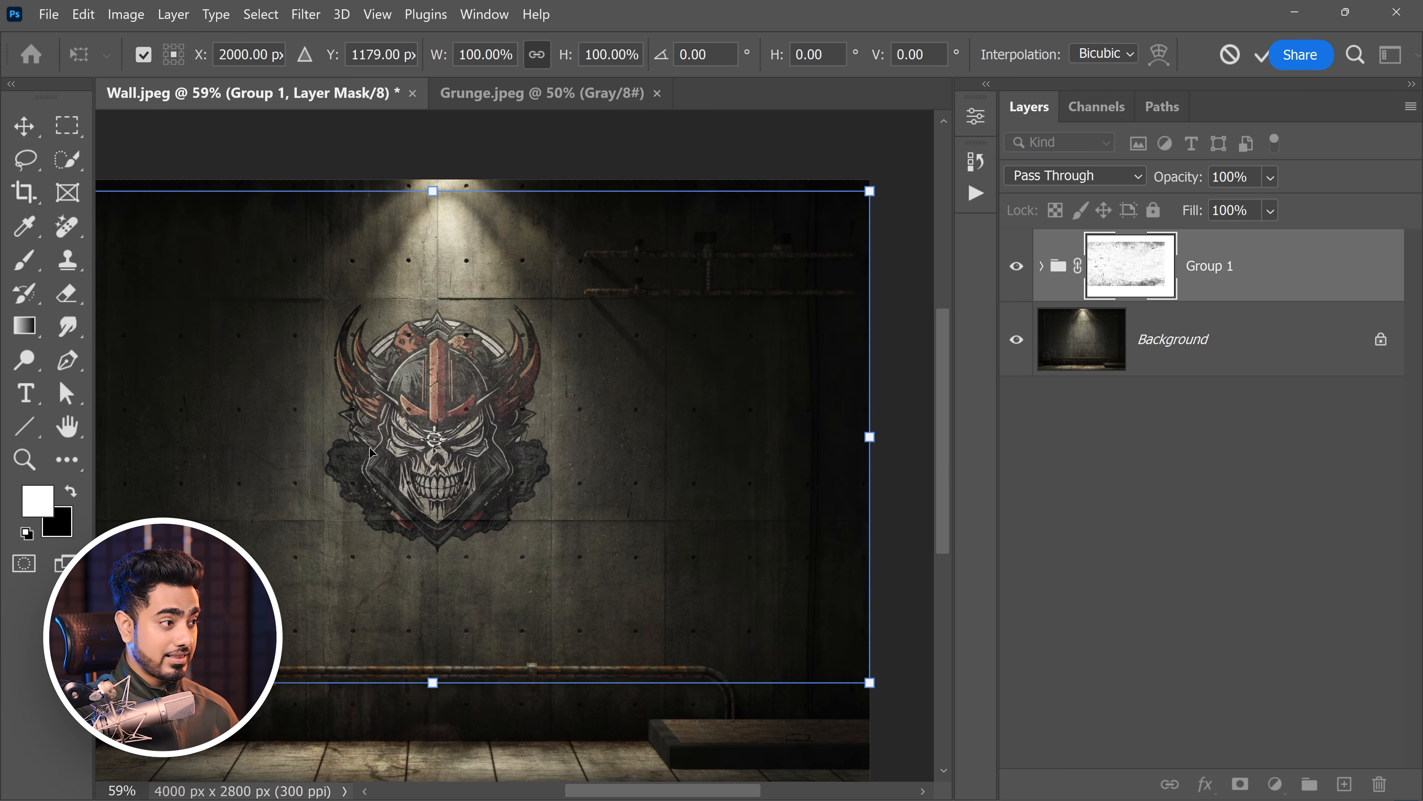
key(Return)
key(b)
key(x)
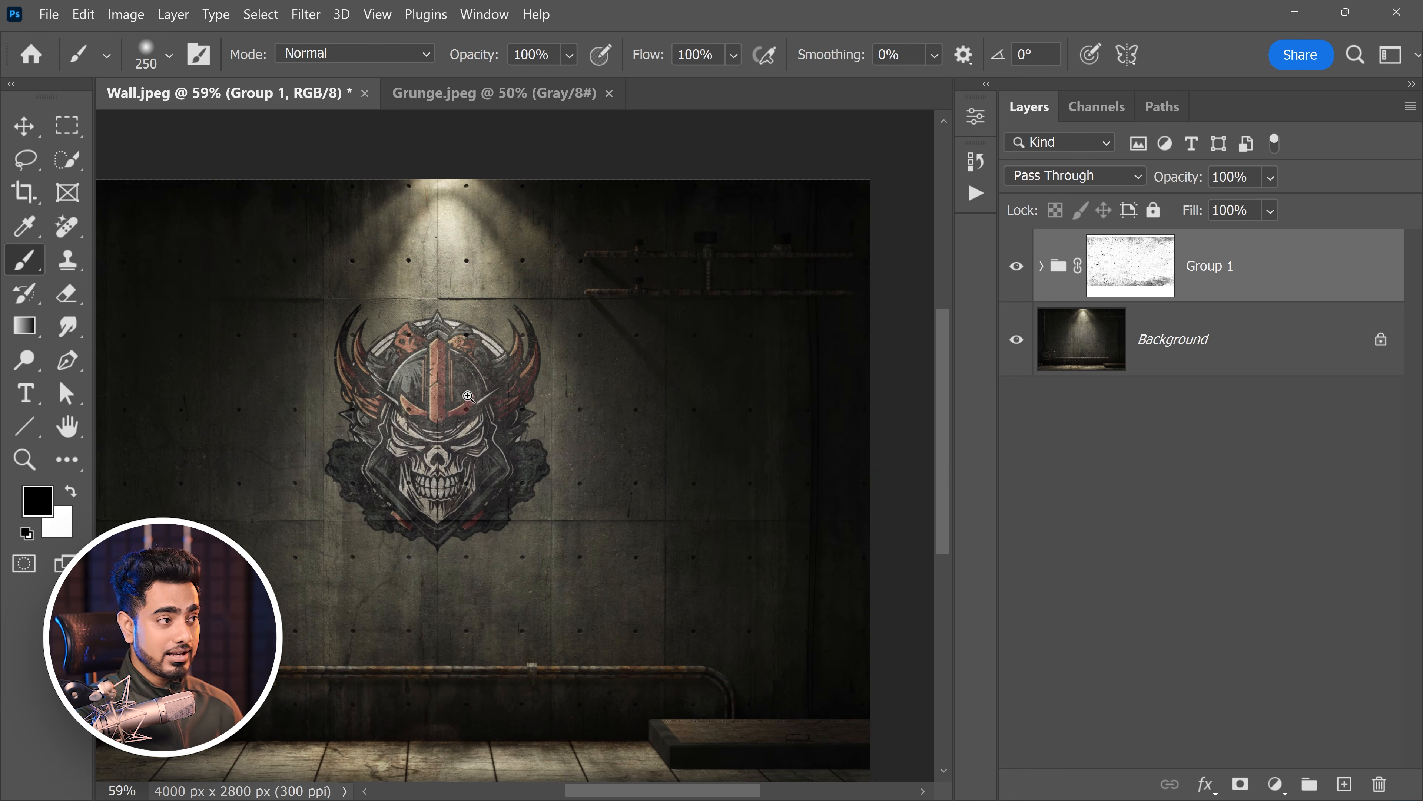
drag(468, 395, 564, 402)
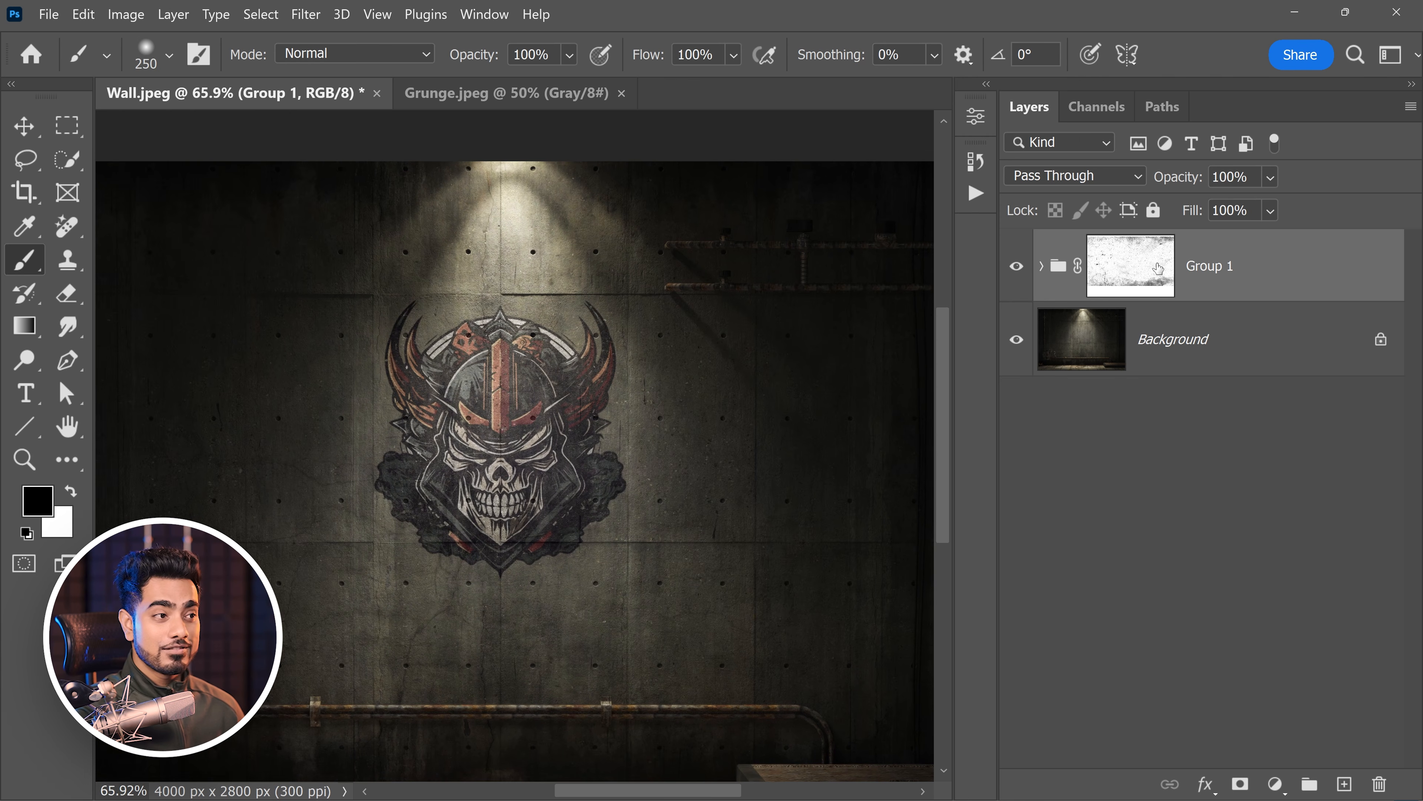
Unlink the mask from Group 1, then scale the grunge texture to about 51.6% height and narrow it to fit over the graphic
click(1111, 291)
key(x)
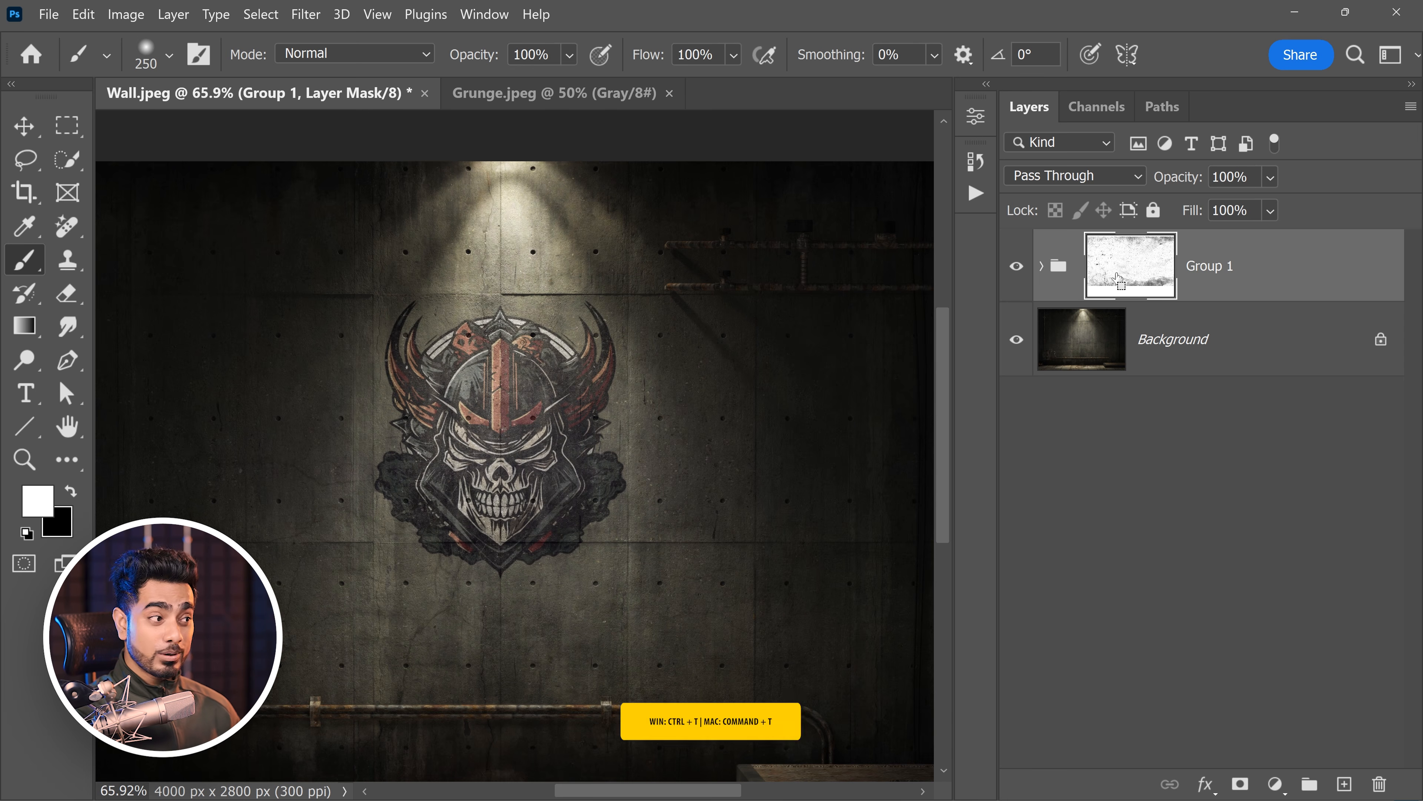
key(ctrl+t)
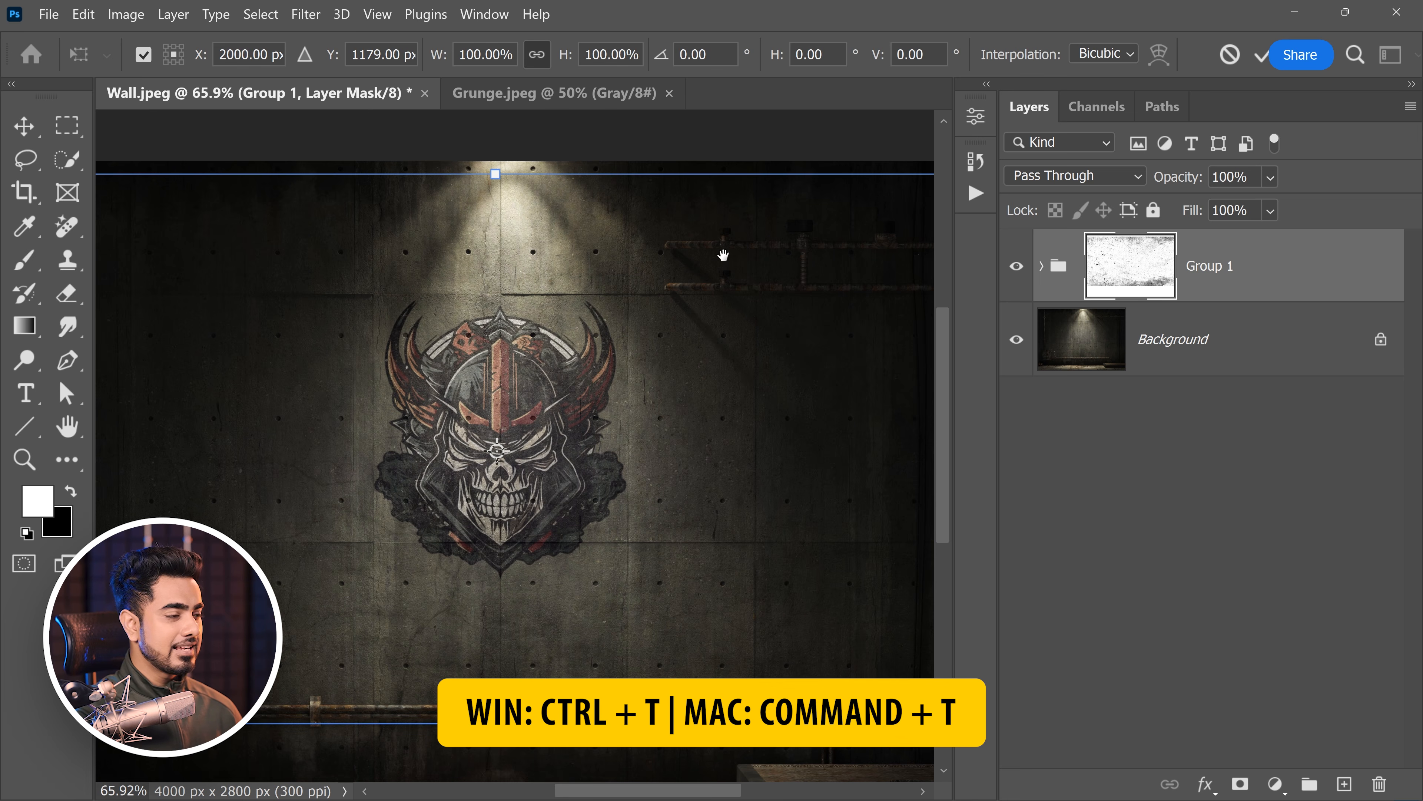
drag(698, 281, 557, 391)
scroll(556, 391, down, 2)
drag(397, 695, 393, 470)
drag(672, 400, 609, 398)
scroll(253, 436, down, 1)
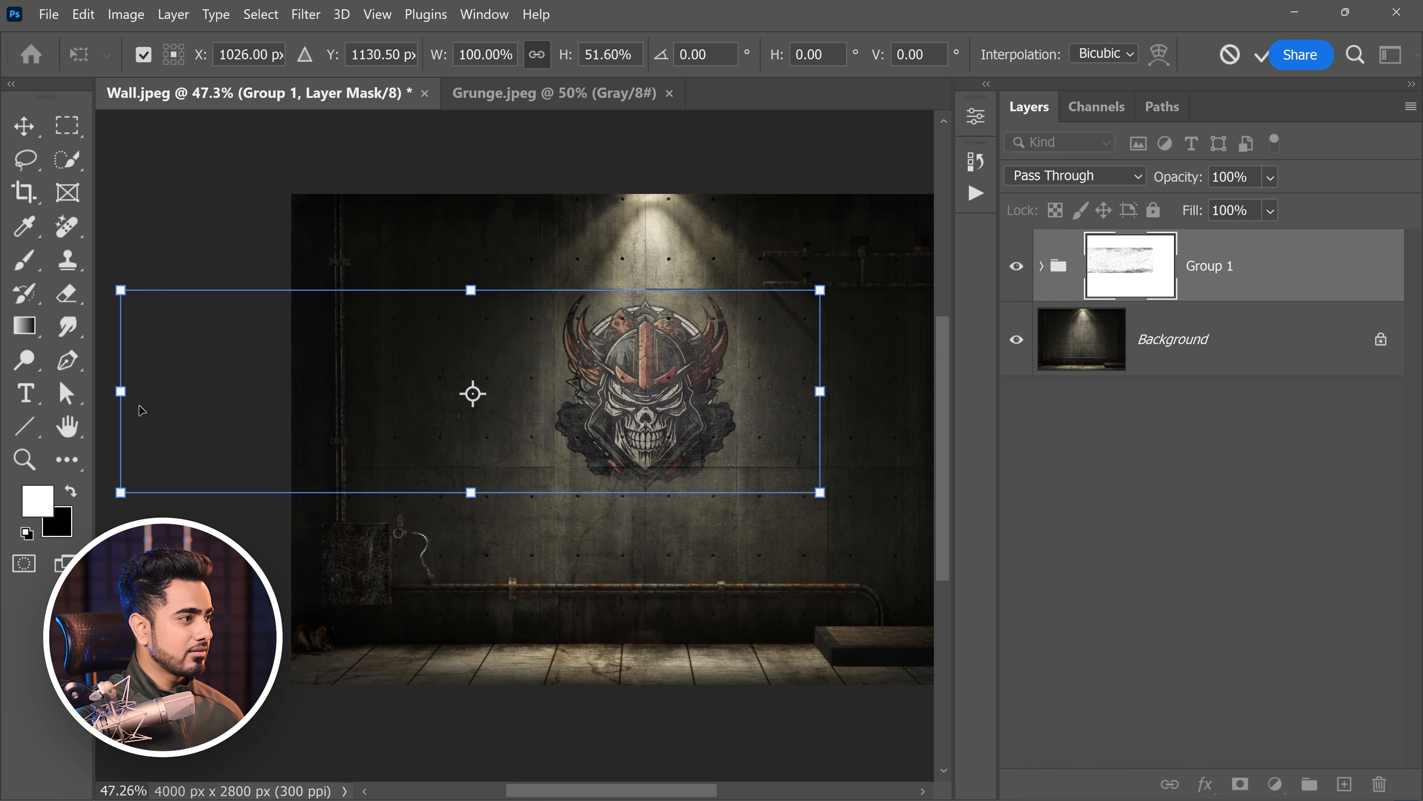
mouse_move(120, 391)
mouse_down()
mouse_move(459, 391)
mouse_move(405, 389)
mouse_up()
key(Return)
key(b)
key(x)
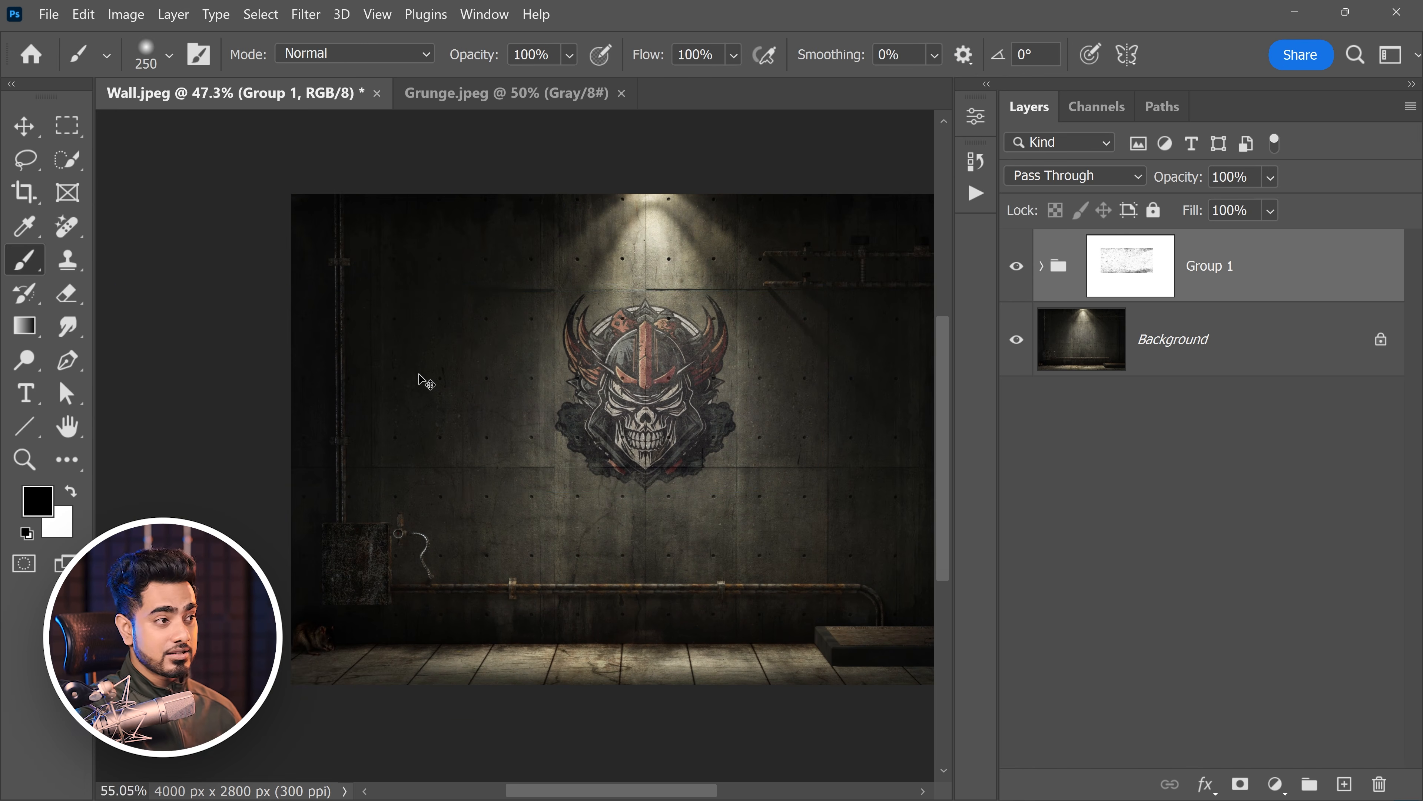
Strengthen the grunge in the Group 1 mask with Curves by raising the black point and setting a curve point at input 221, output 108
scroll(709, 336, up, 6)
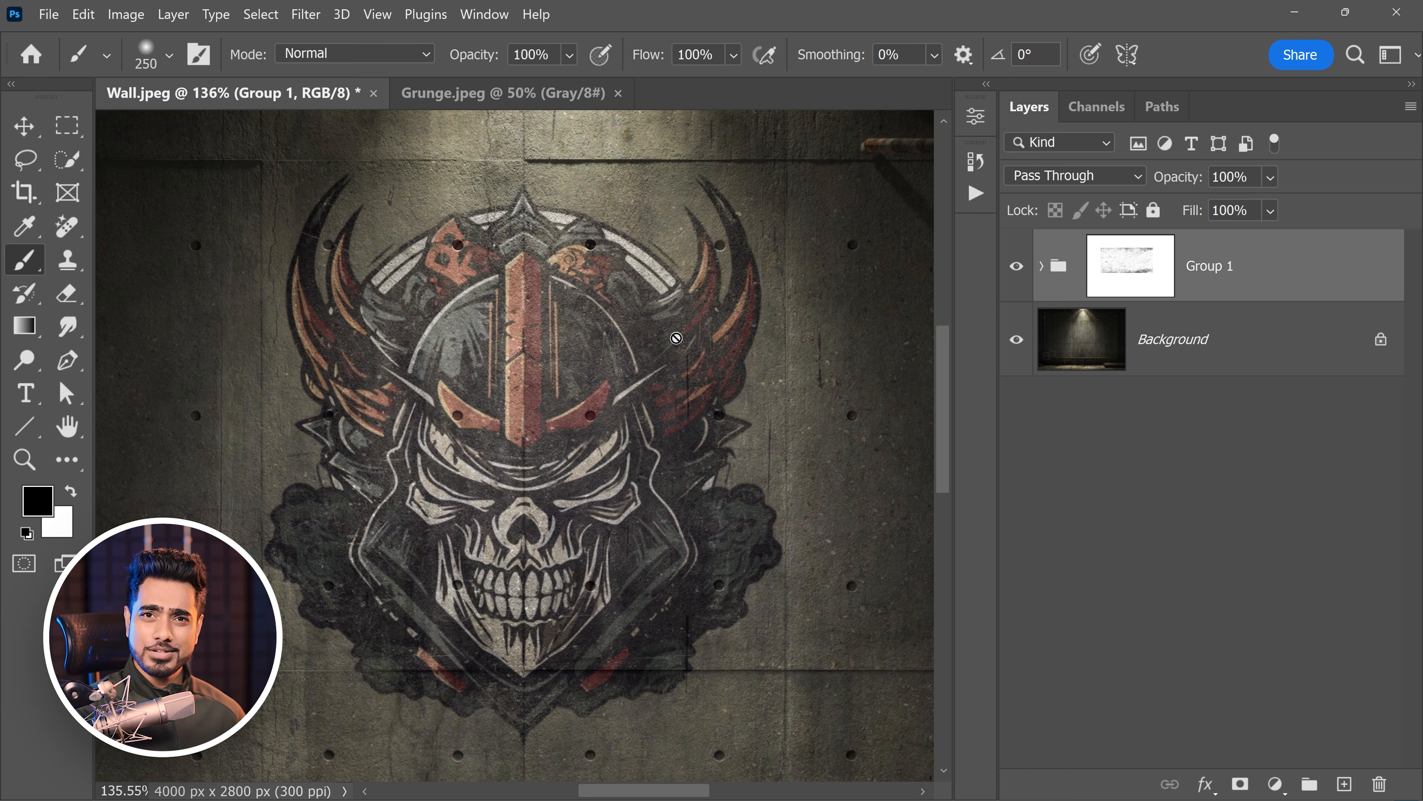
click(1131, 284)
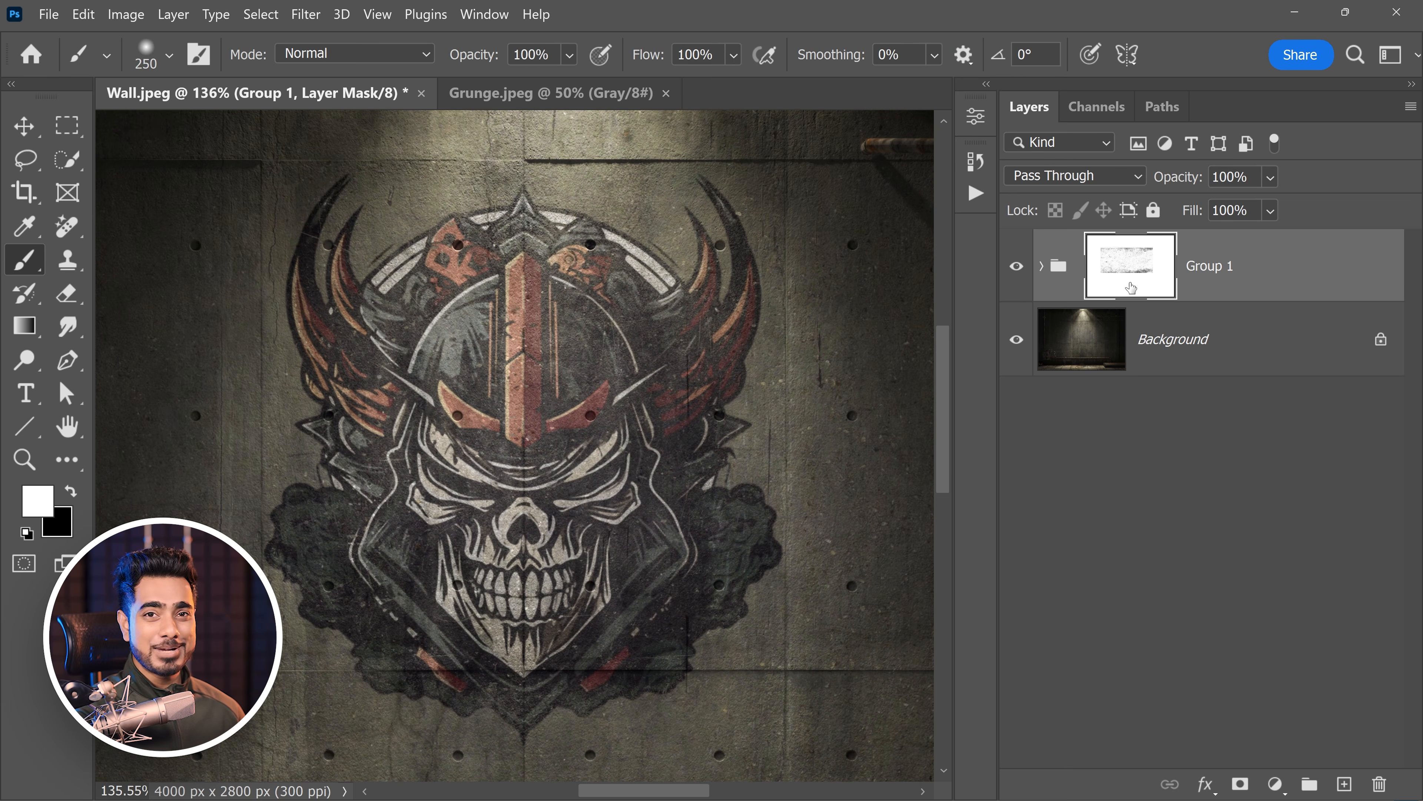
key(ctrl+m)
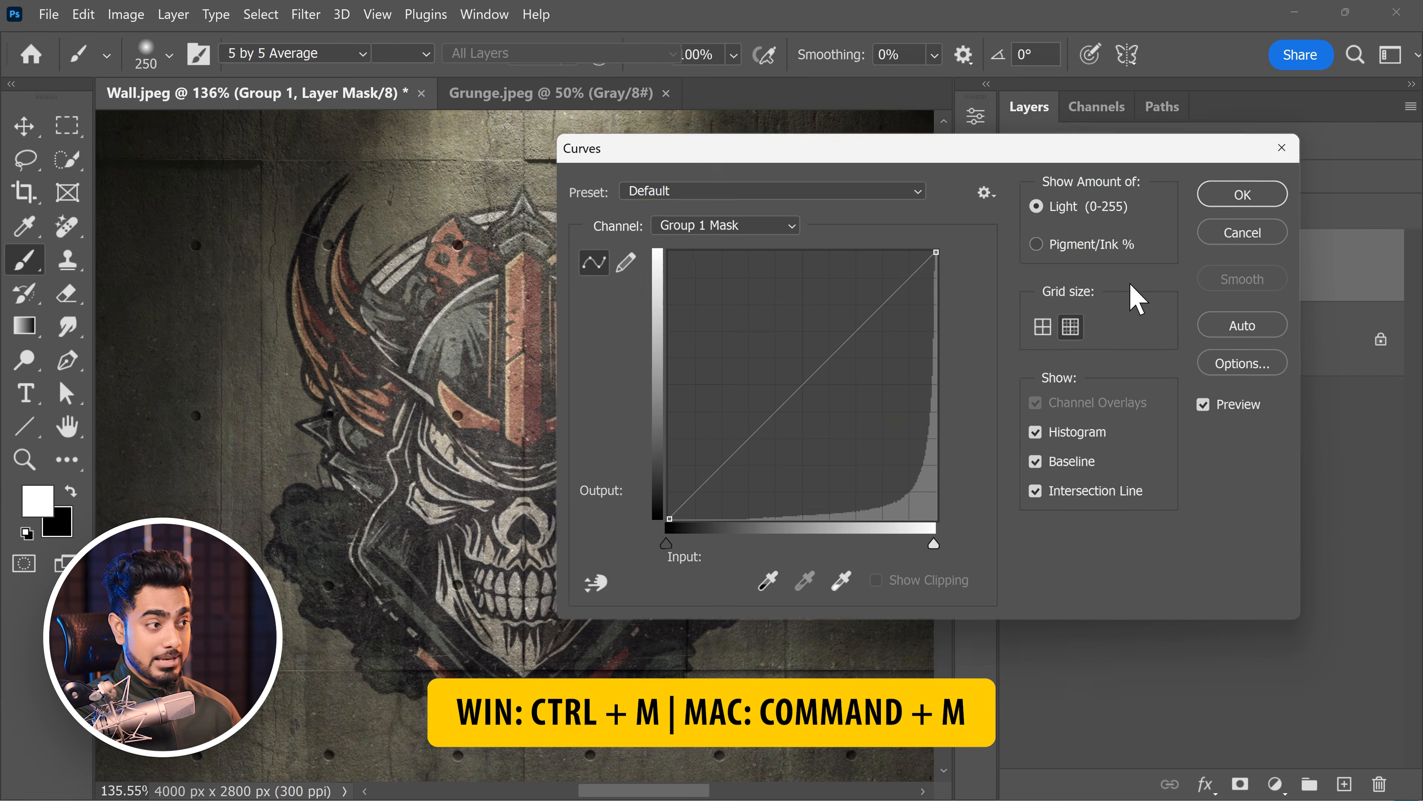
drag(588, 137, 785, 128)
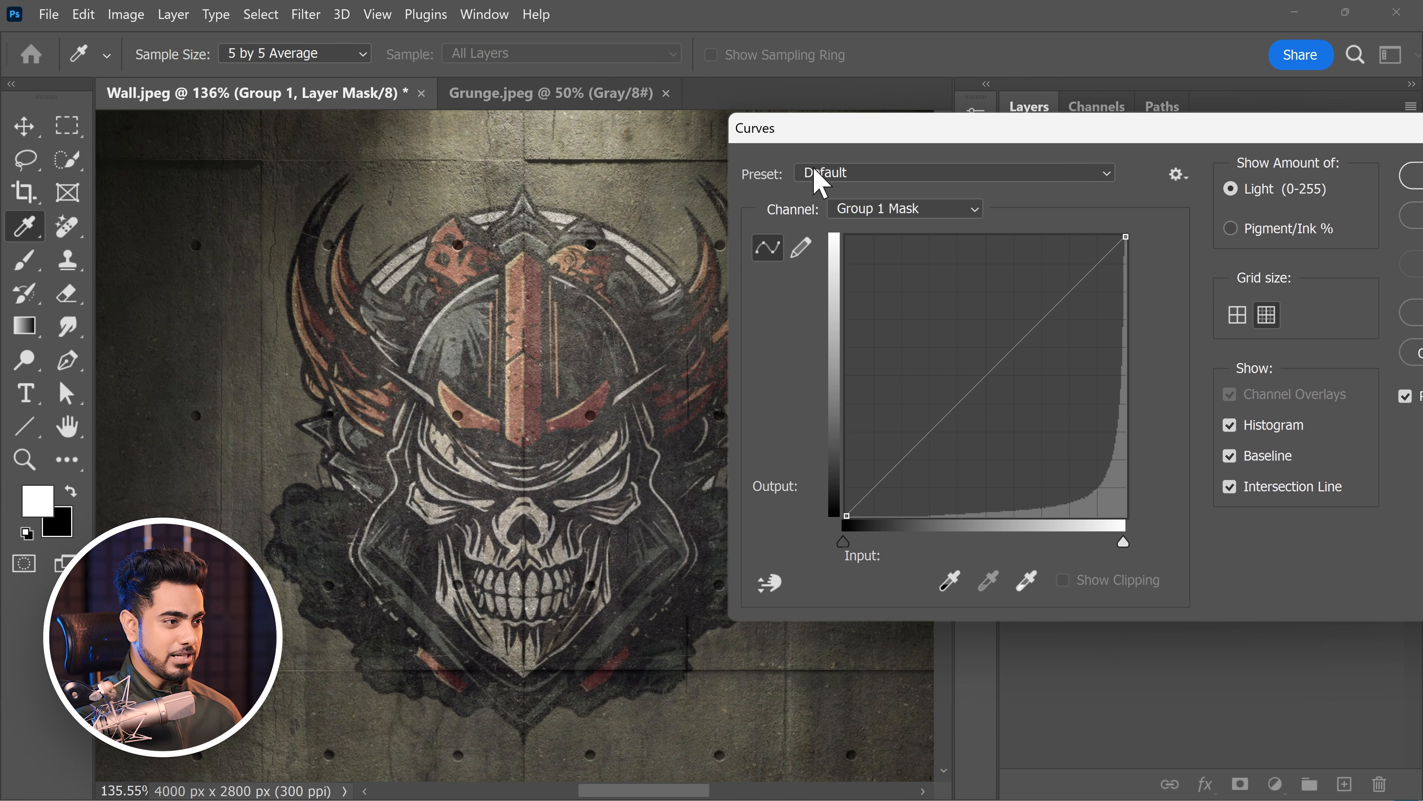
drag(854, 539, 1030, 544)
click(1076, 390)
drag(1081, 391, 1100, 398)
drag(1032, 515, 1000, 515)
drag(1100, 397, 1090, 398)
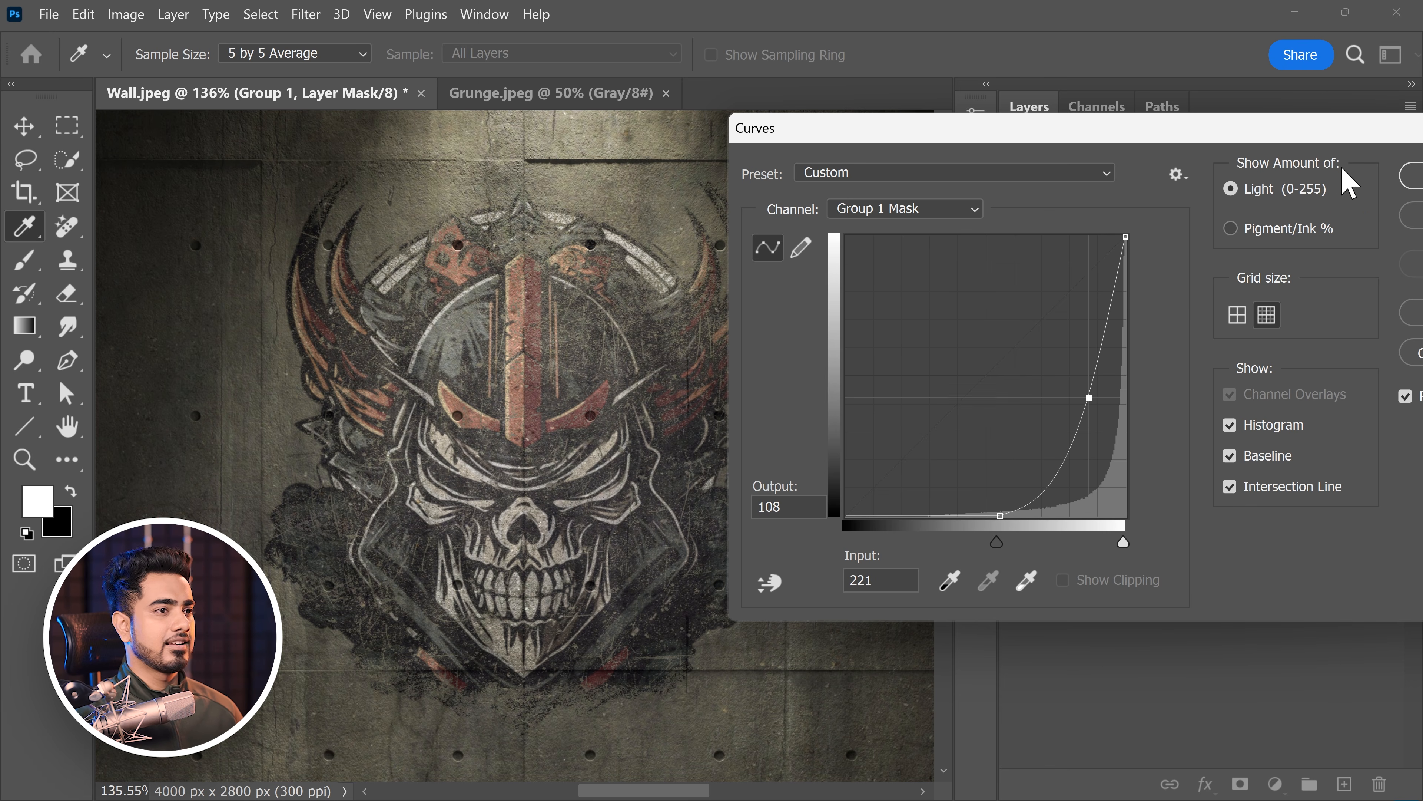
click(1409, 175)
Compare the graphic with the Group 1 grunge mask disabled and enabled
shift+click(1143, 268)
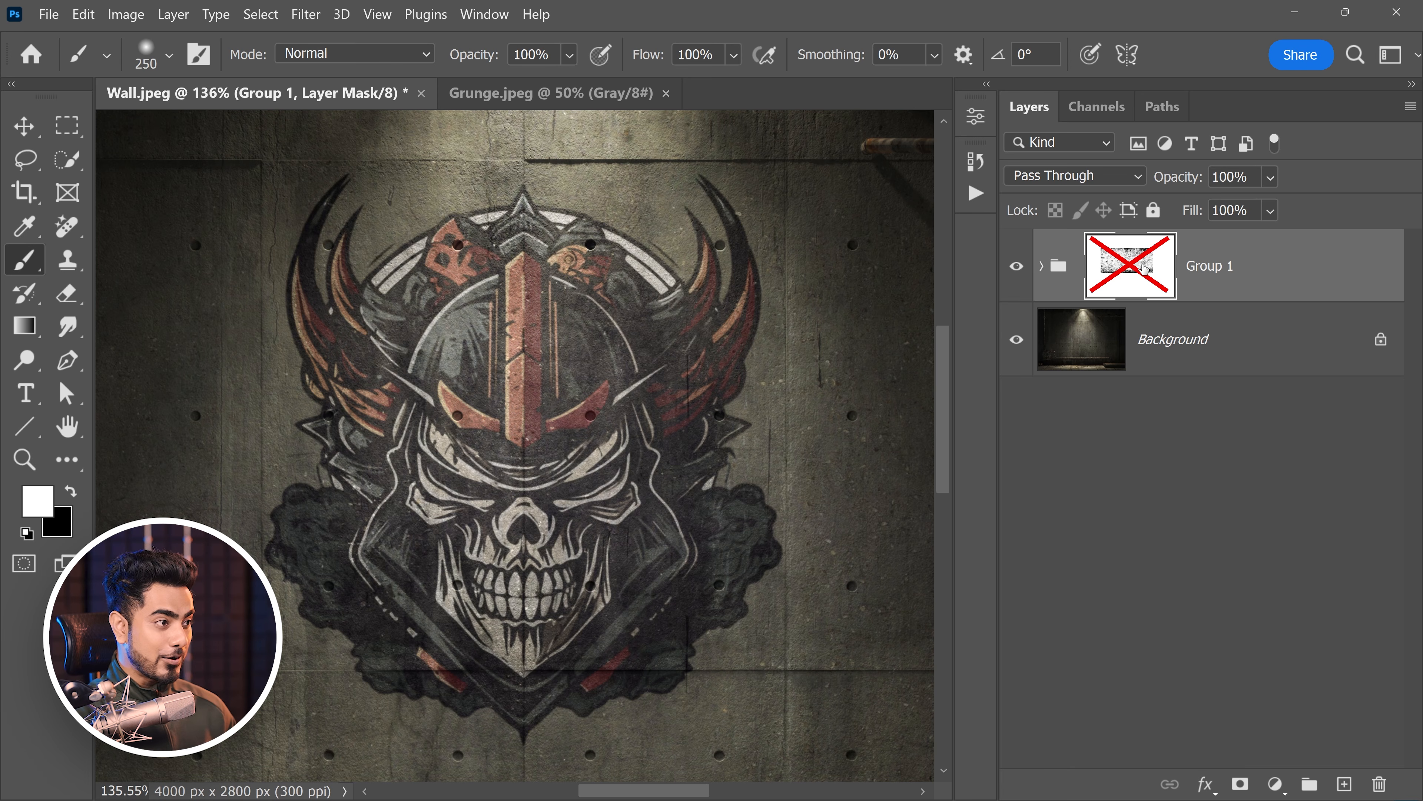
scroll(798, 341, down, 5)
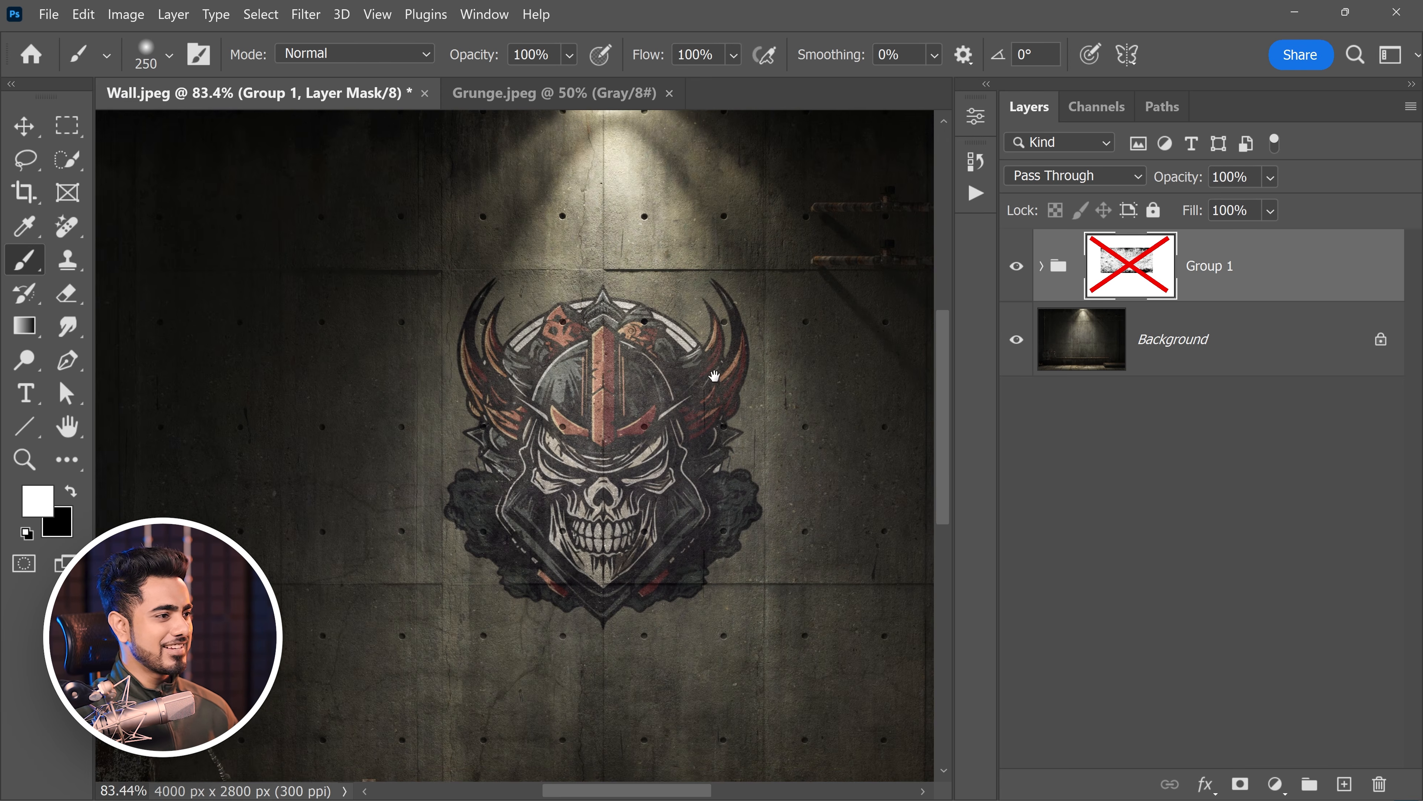
shift+click(1133, 261)
scroll(655, 505, up, 4)
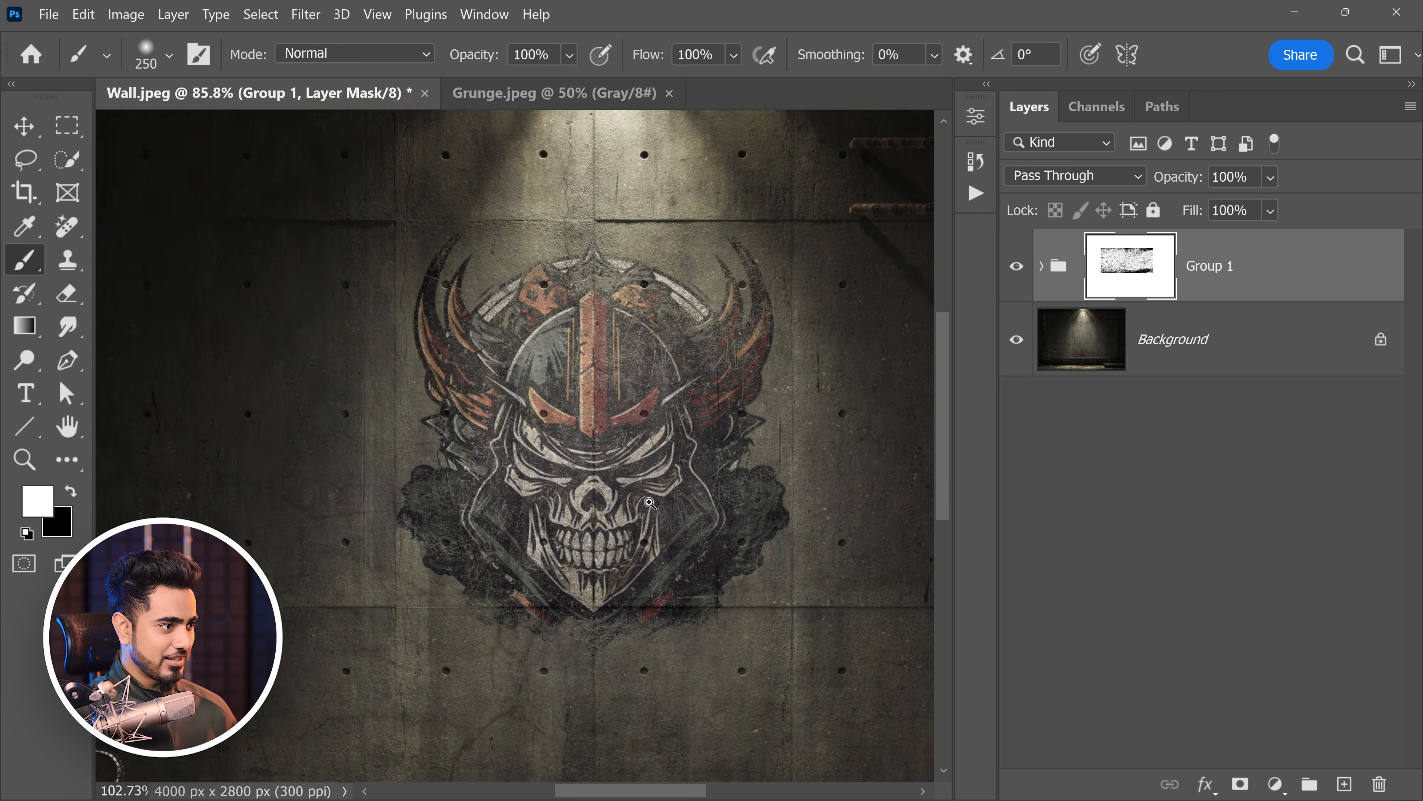
scroll(675, 489, down, 5)
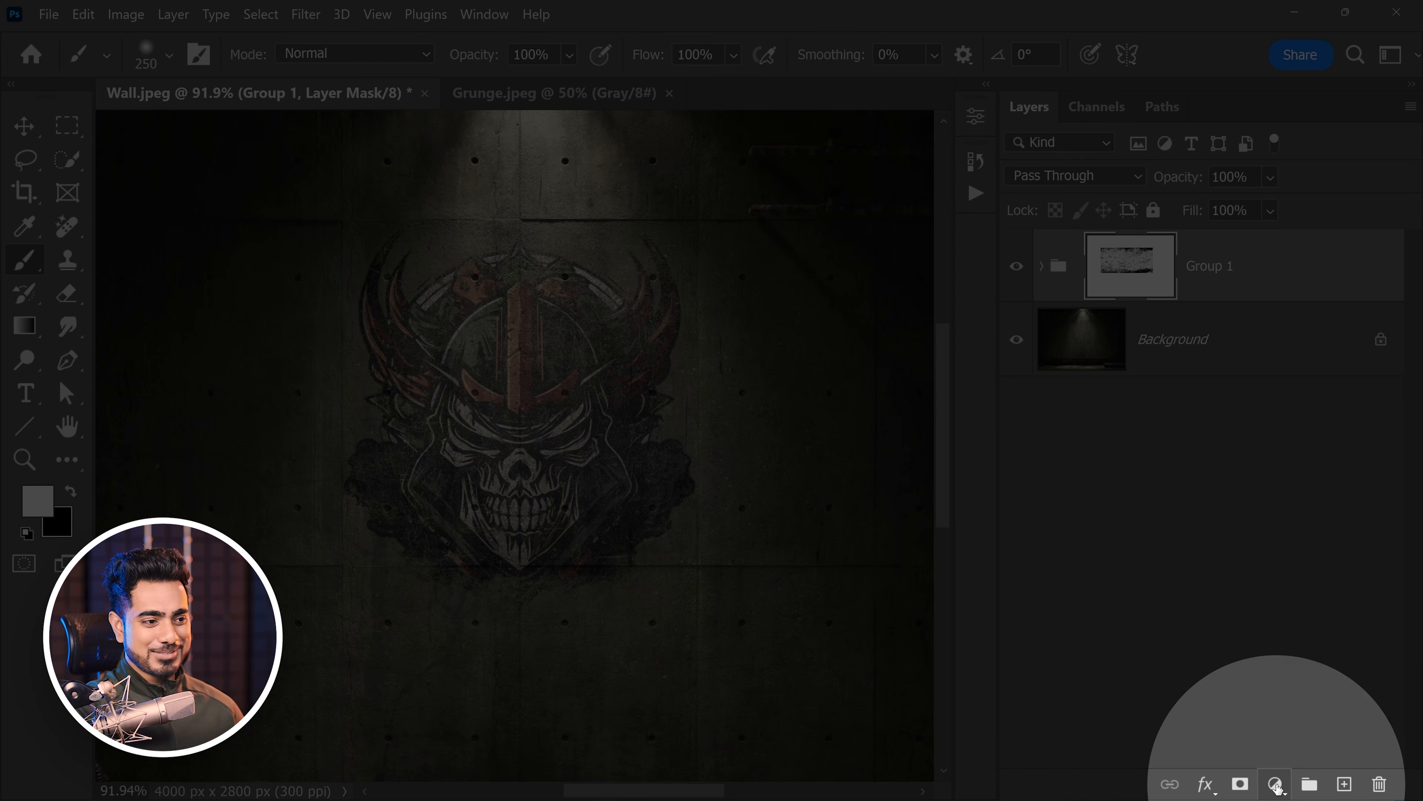
Add a Color Lookup adjustment layer above Group 1 using the Crisp_Warm.look 3D LUT
click(1275, 785)
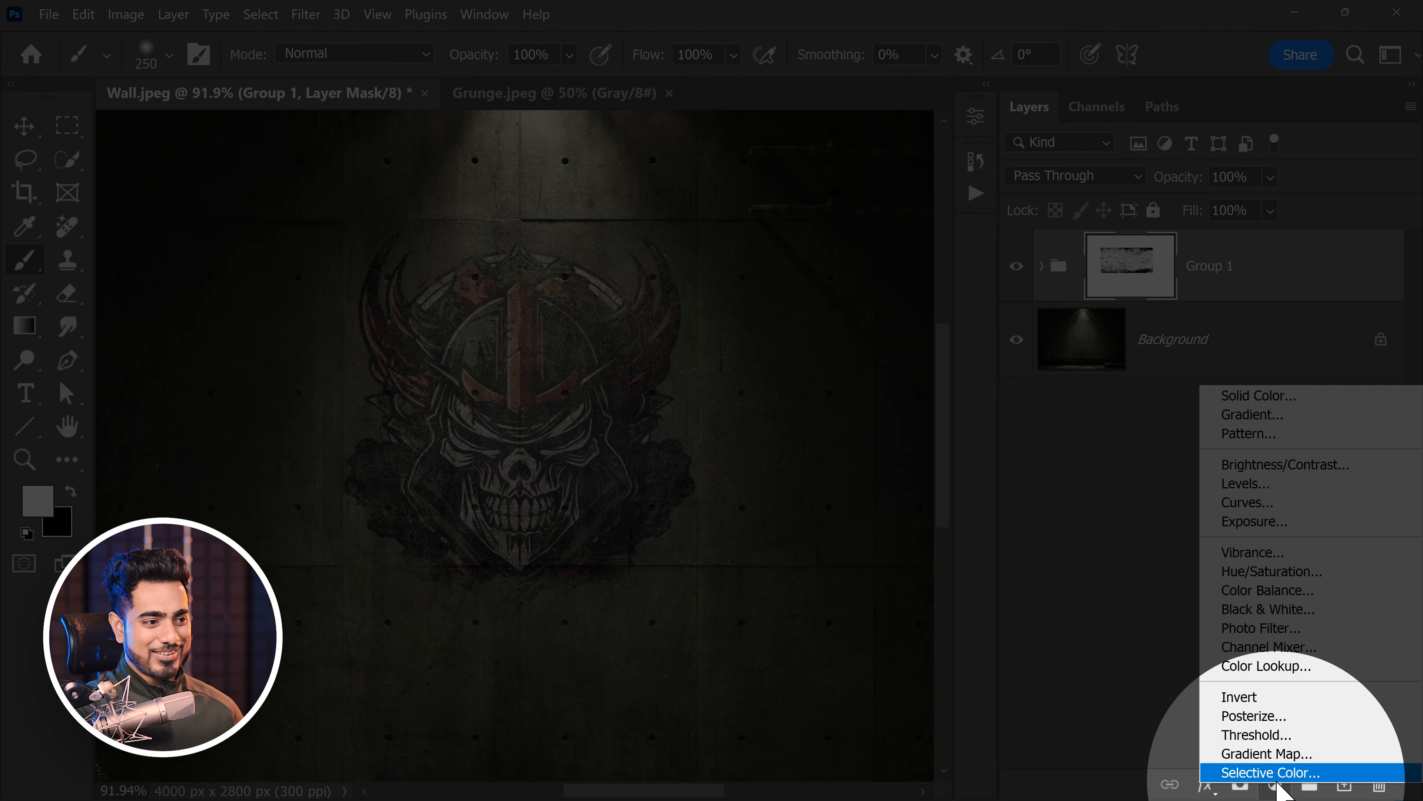
click(1233, 667)
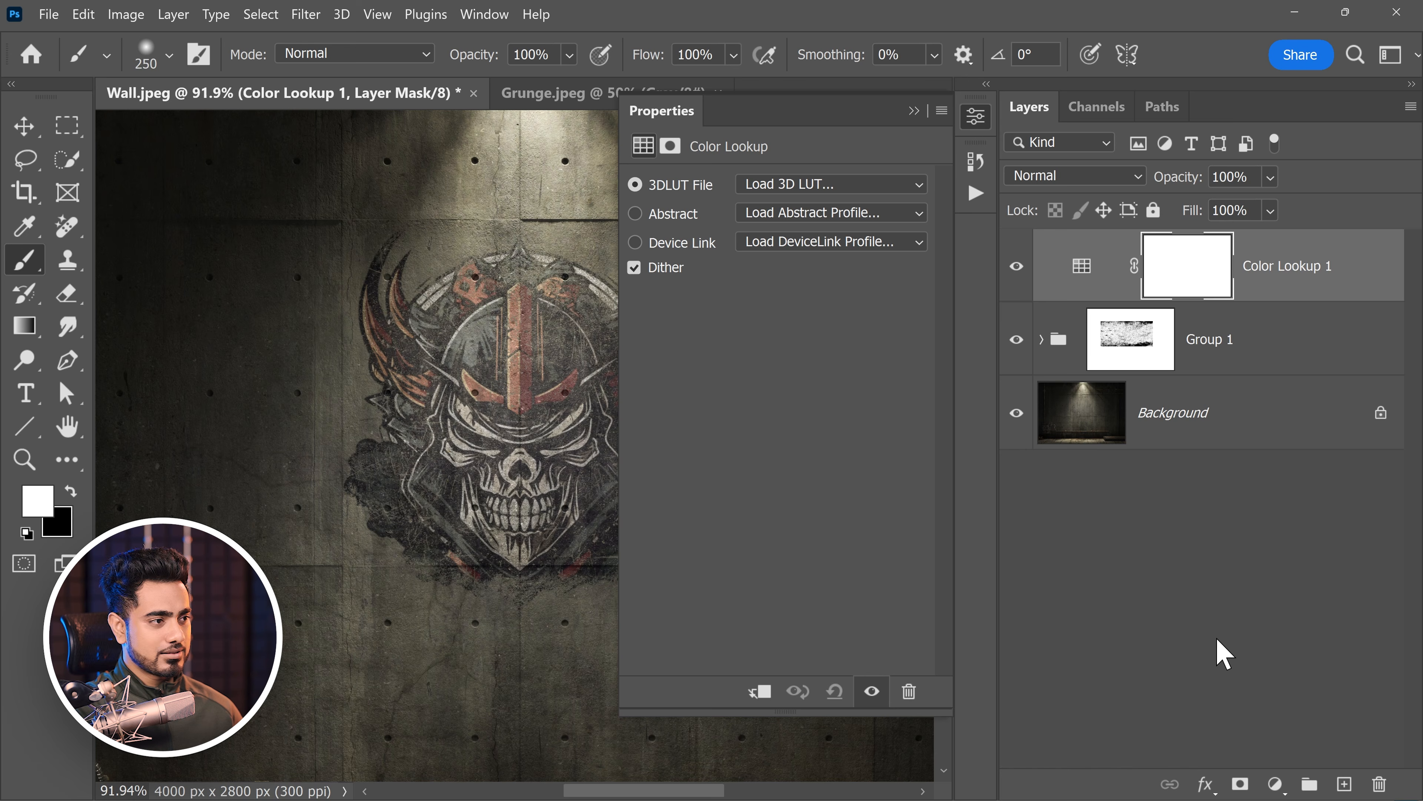
scroll(409, 367, right, 3)
click(810, 184)
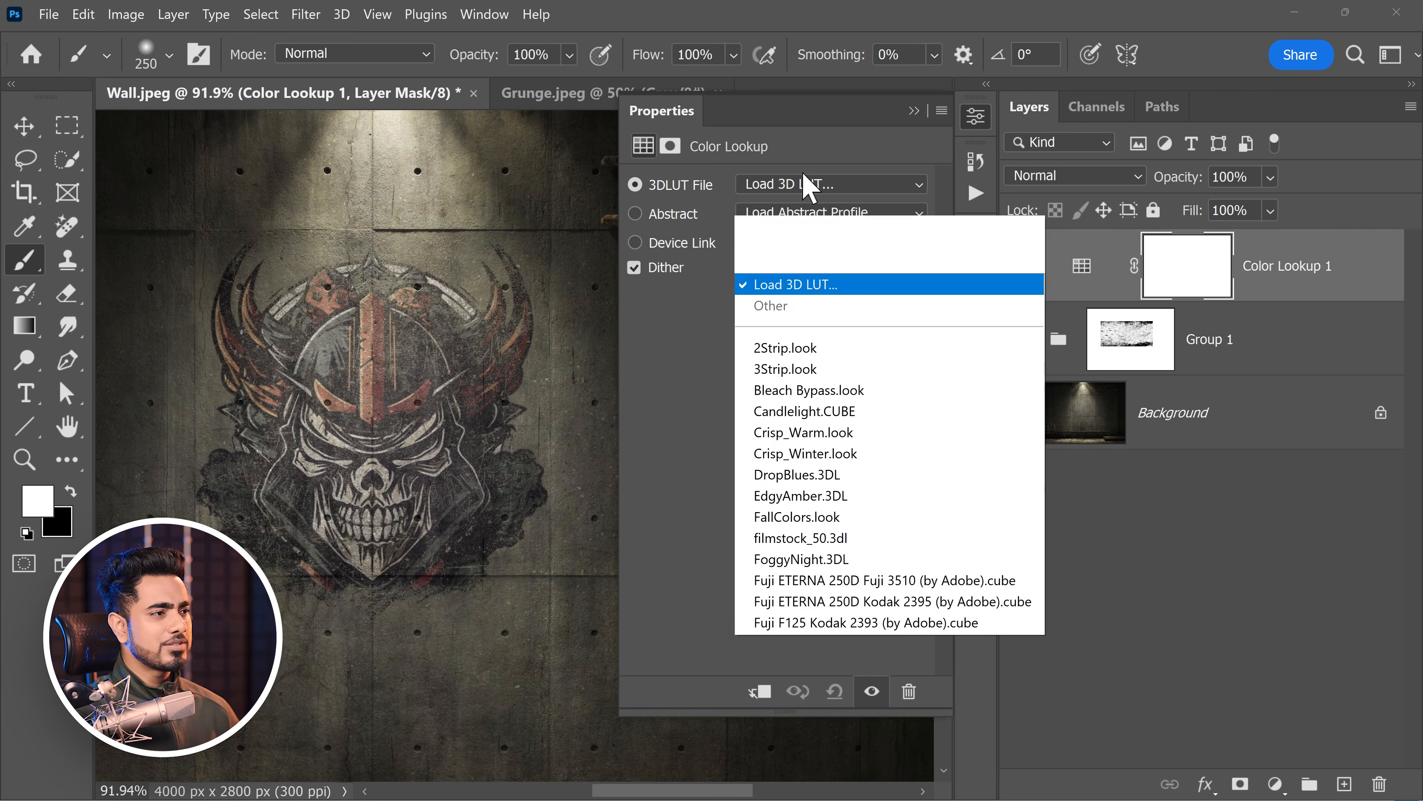
click(831, 160)
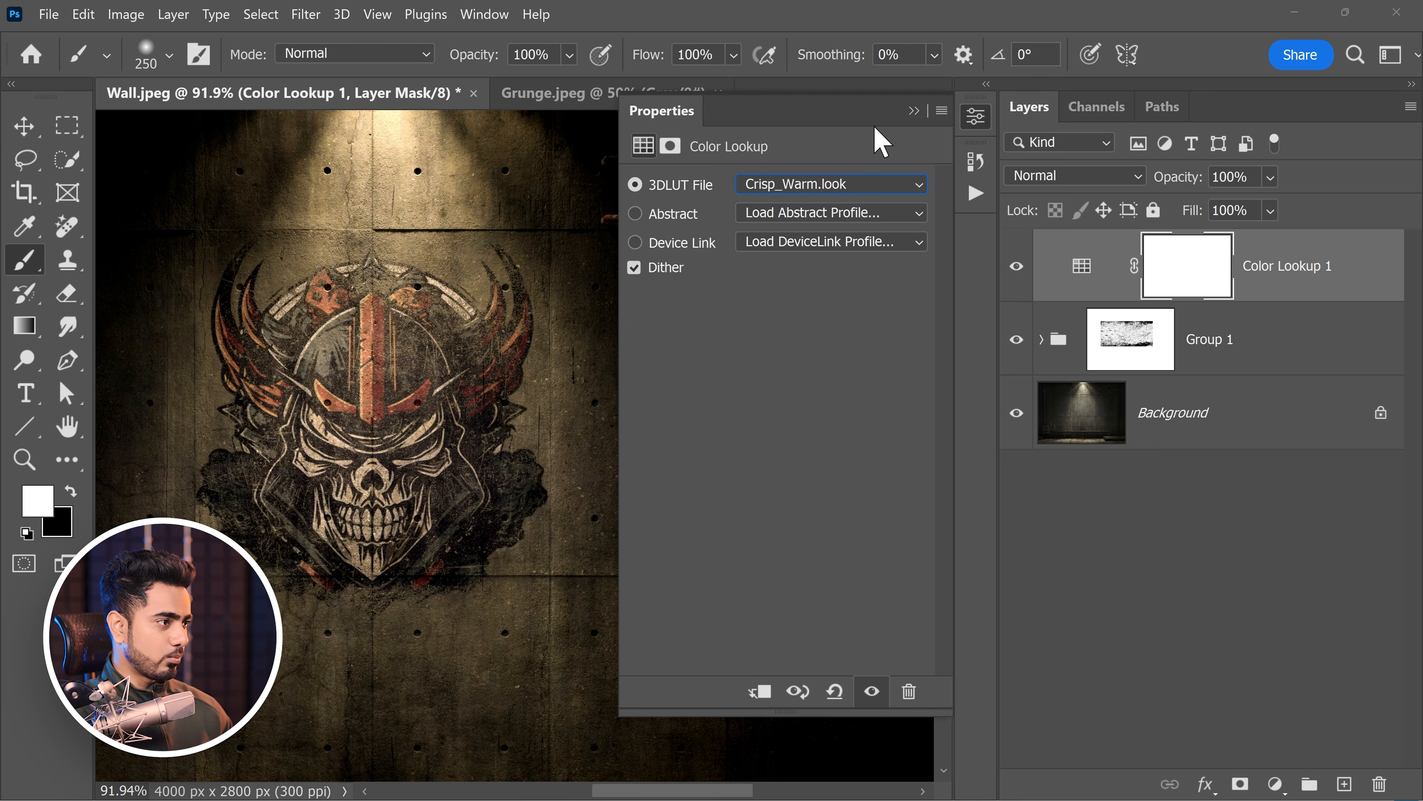
click(915, 112)
scroll(642, 295, down, 1)
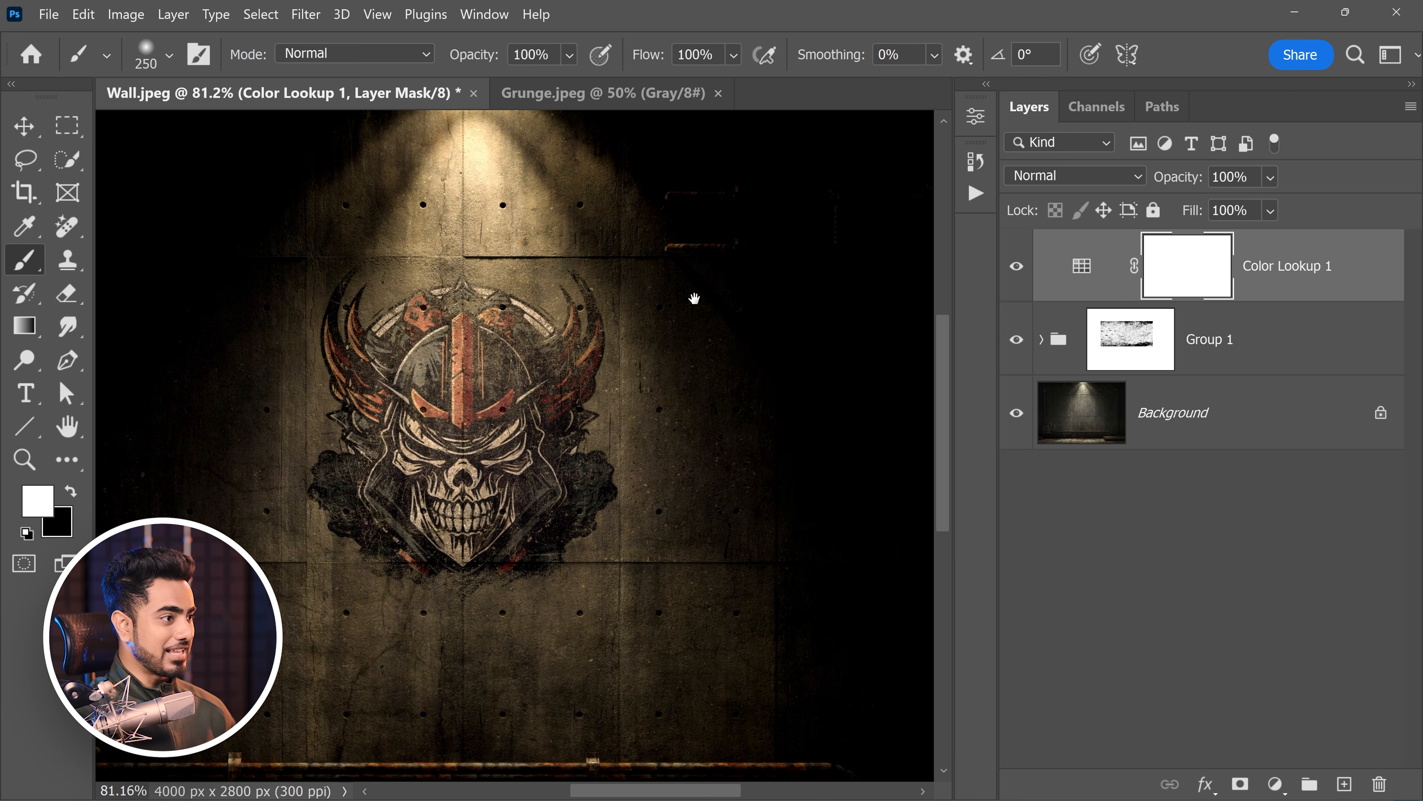
scroll(683, 299, down, 1)
scroll(664, 296, down, 1)
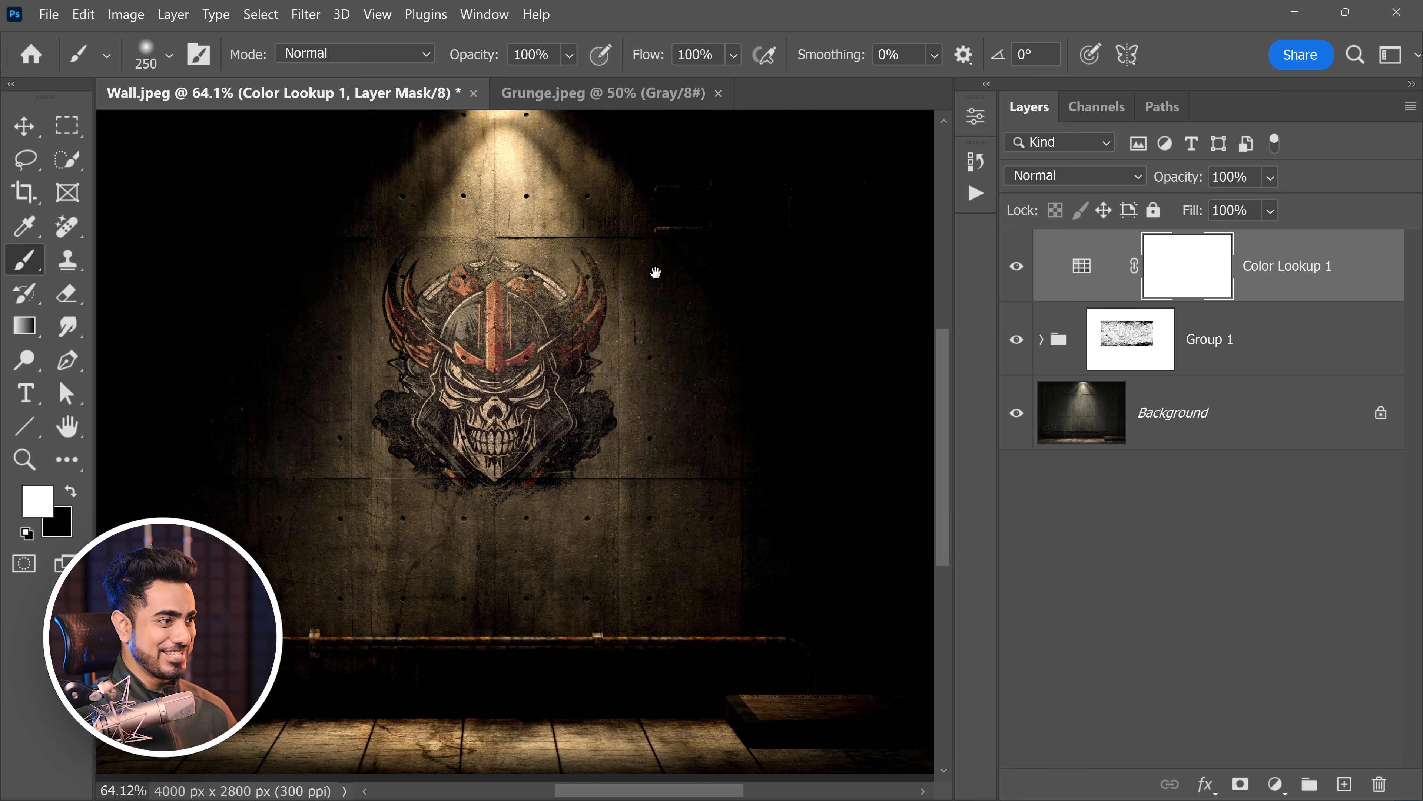
scroll(648, 280, up, 1)
drag(658, 286, 693, 238)
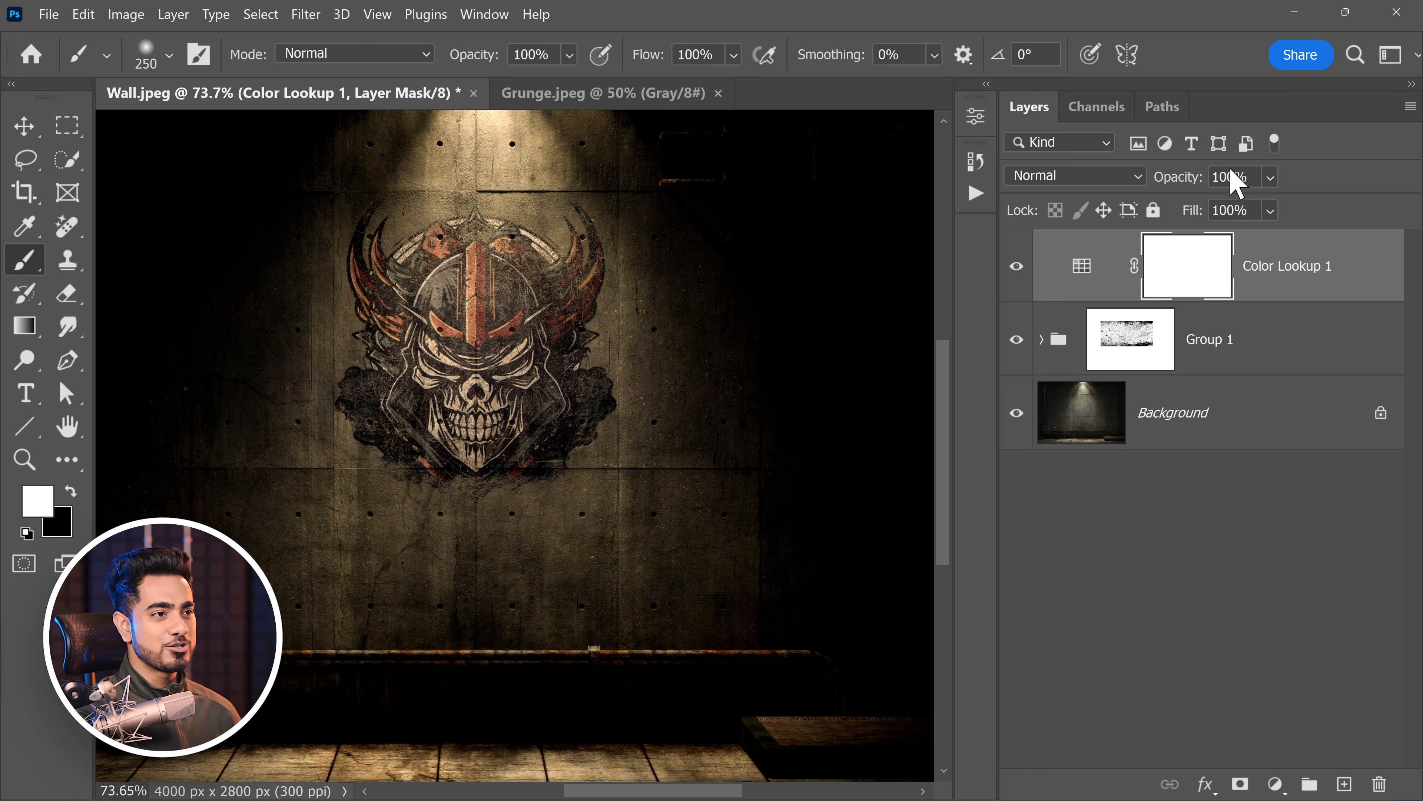
Set Color Lookup 1 opacity to 60% and add a Curves layer above Group 1 with a point at input 126, output 171
text(60)
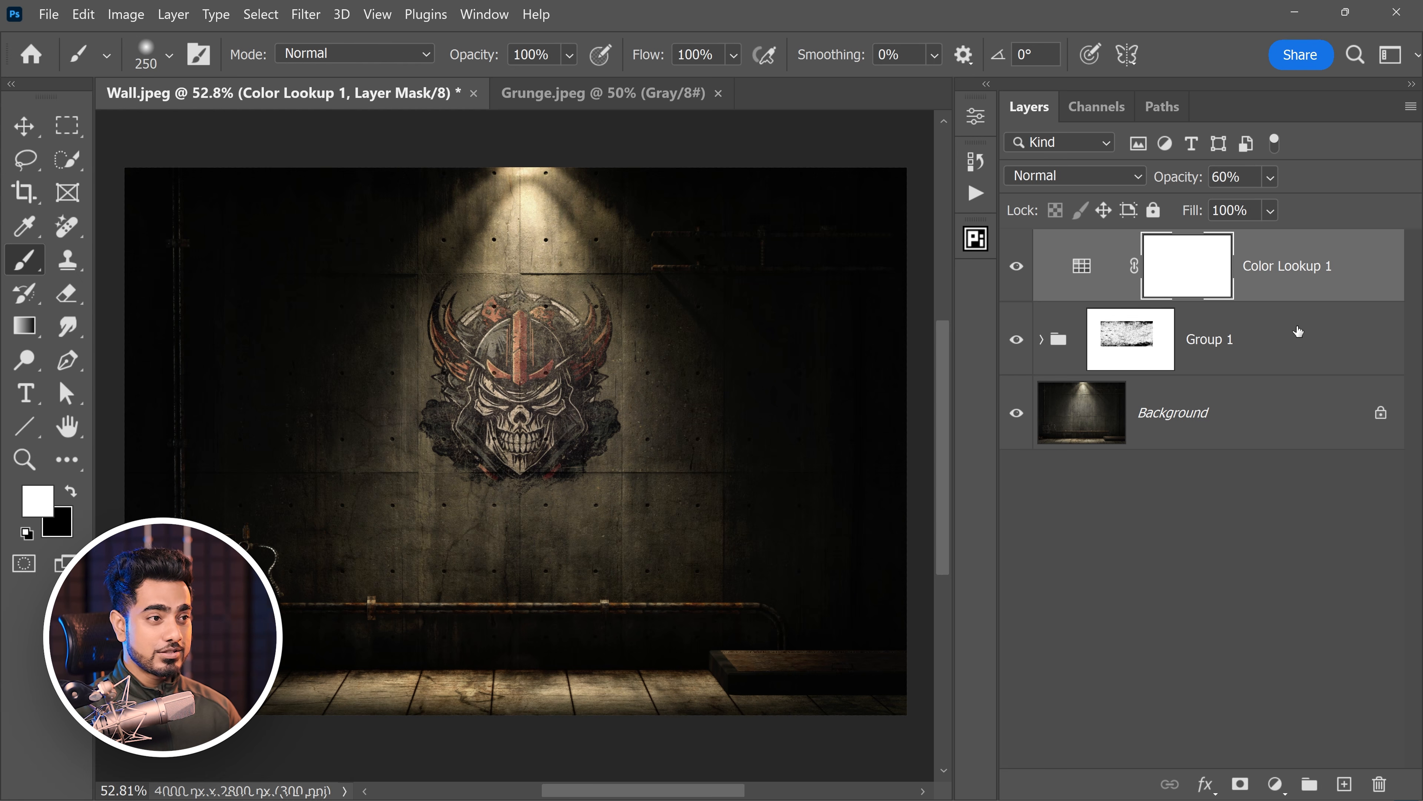
click(1248, 361)
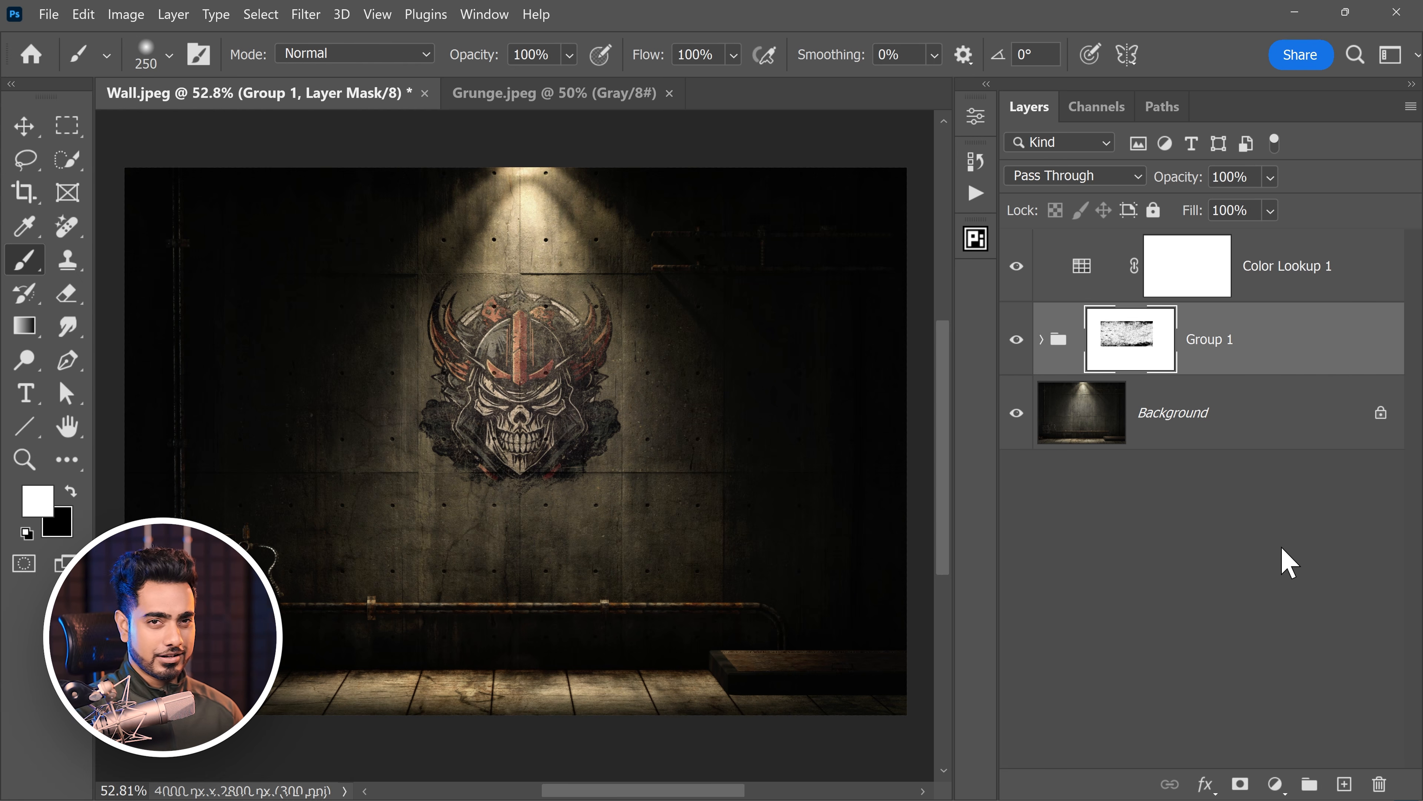
click(1275, 783)
click(1271, 499)
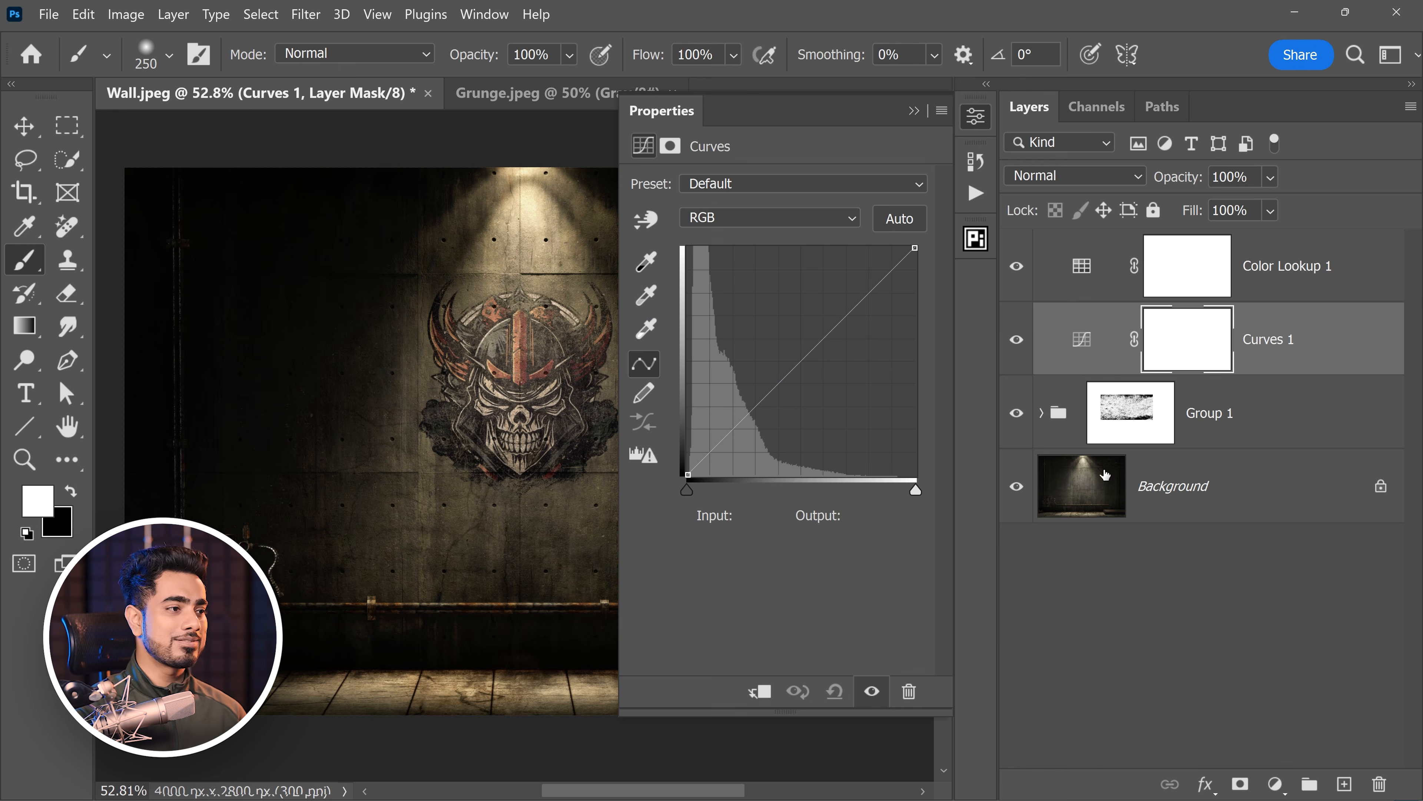
drag(804, 353, 800, 321)
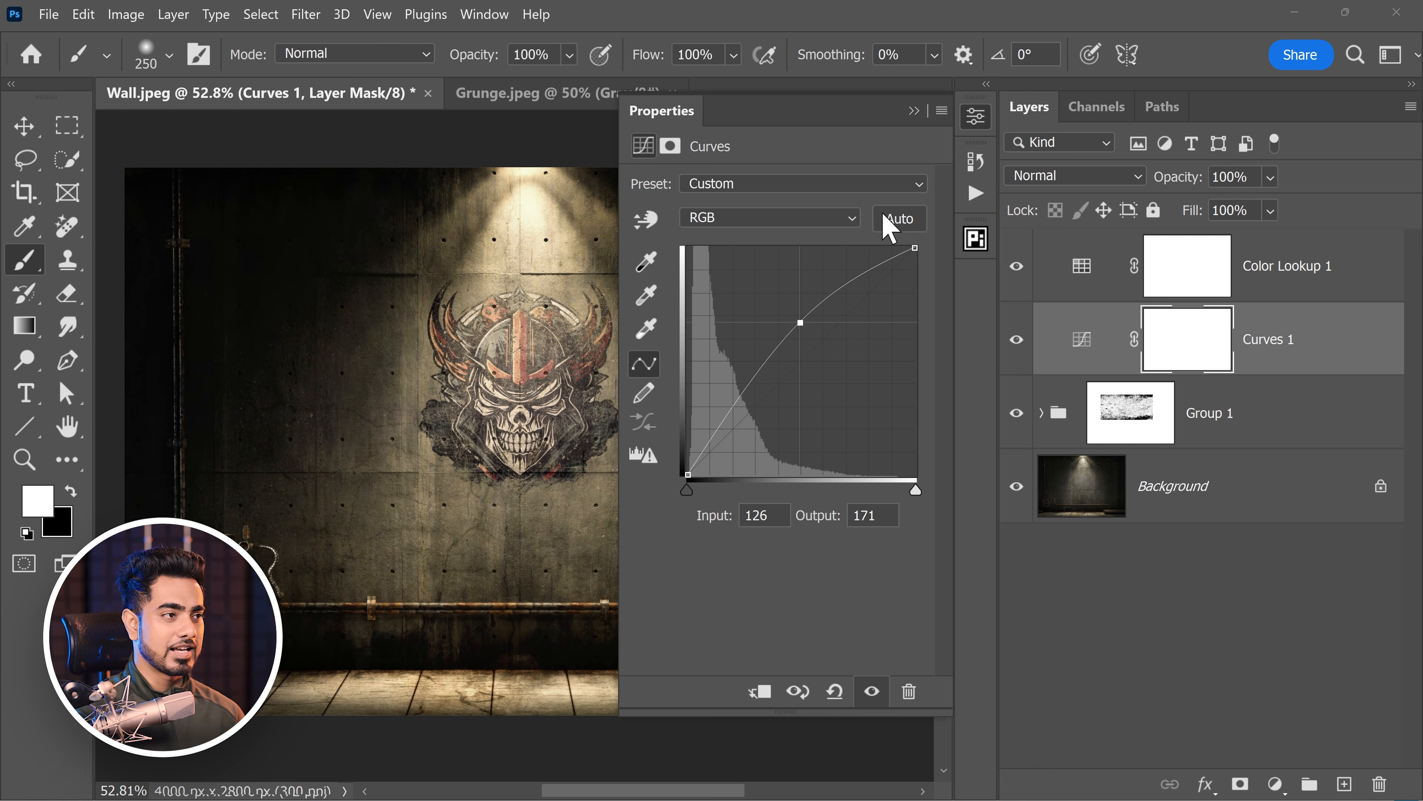
click(915, 111)
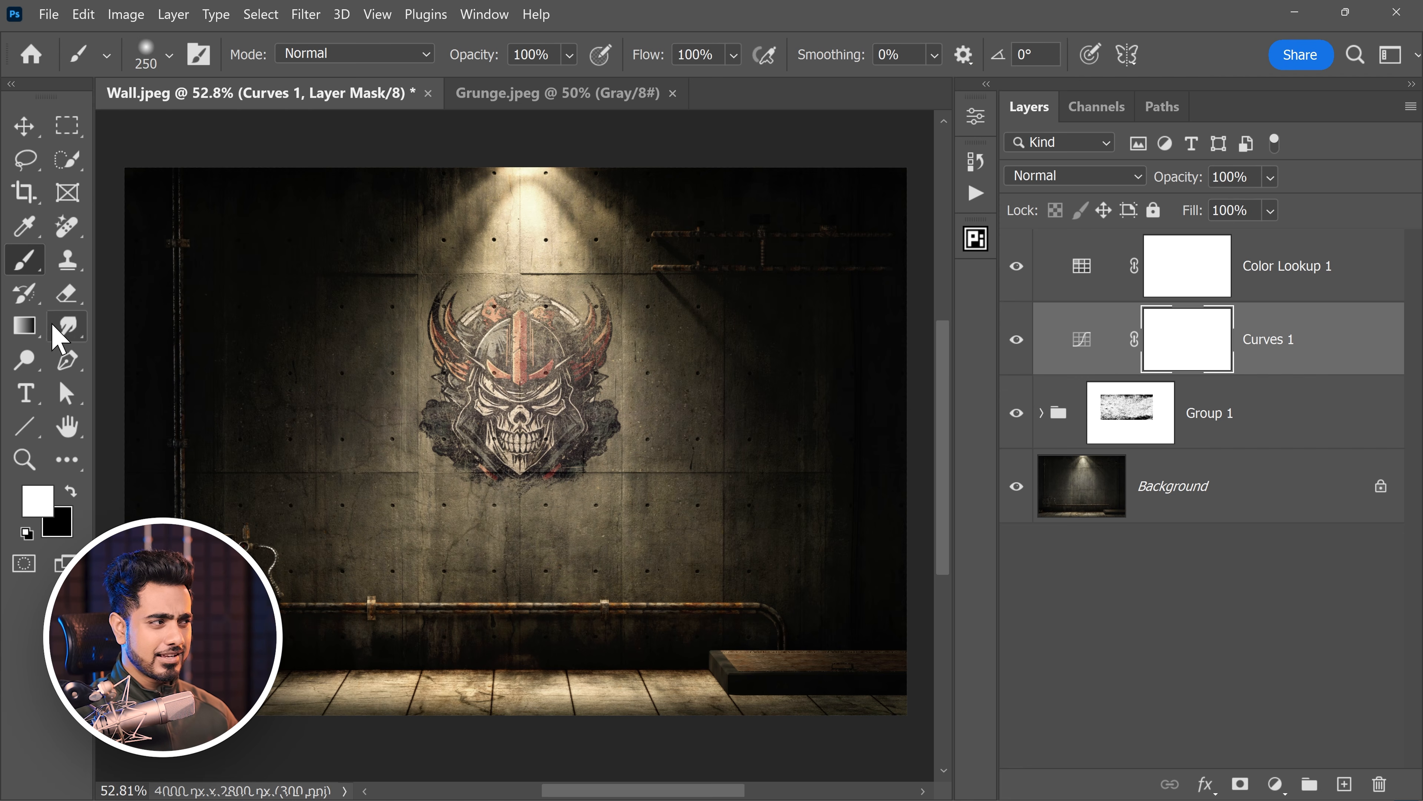
Limit the Curves 1 brightening to the graphic with a white-to-black radial gradient on its mask, drawn outward from the helmet
click(26, 331)
click(207, 53)
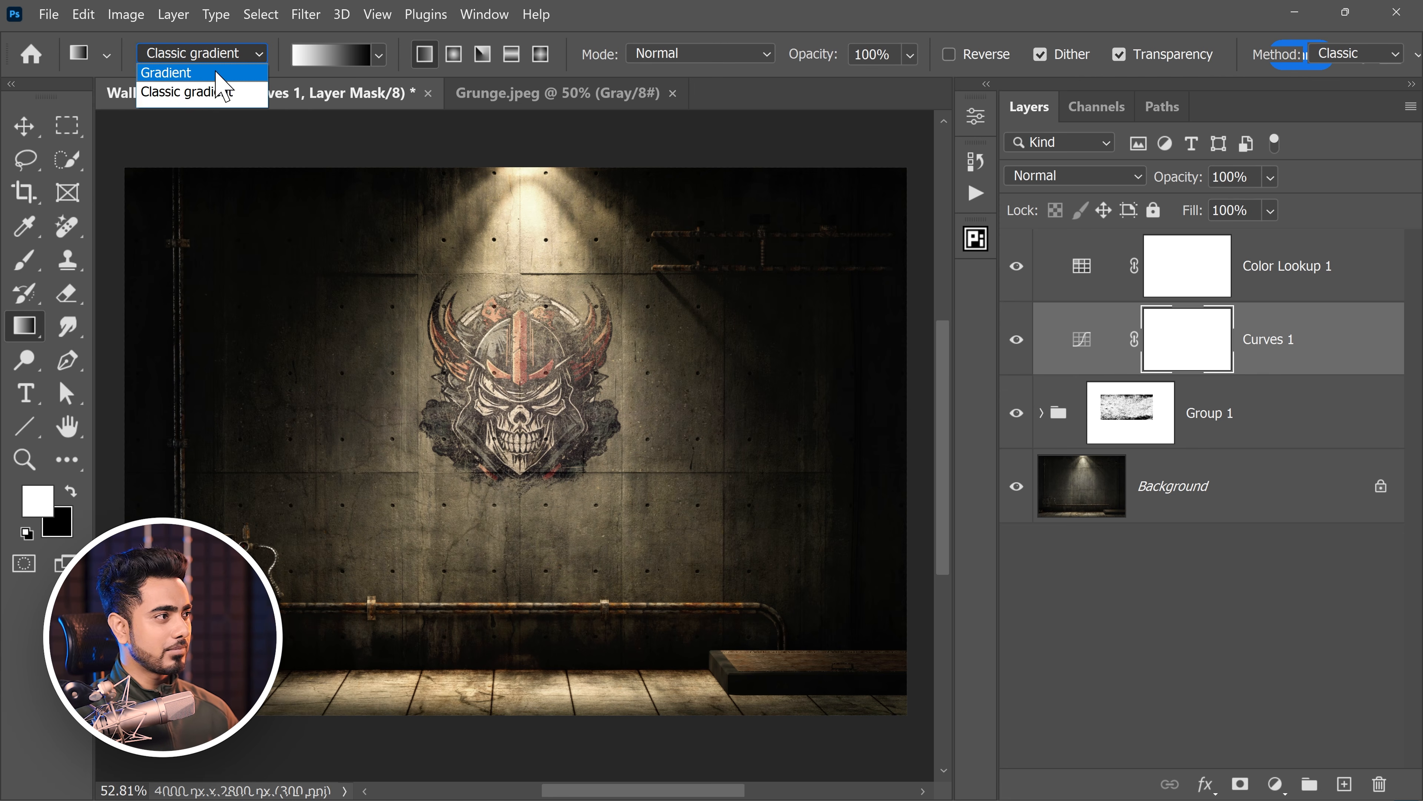
click(167, 74)
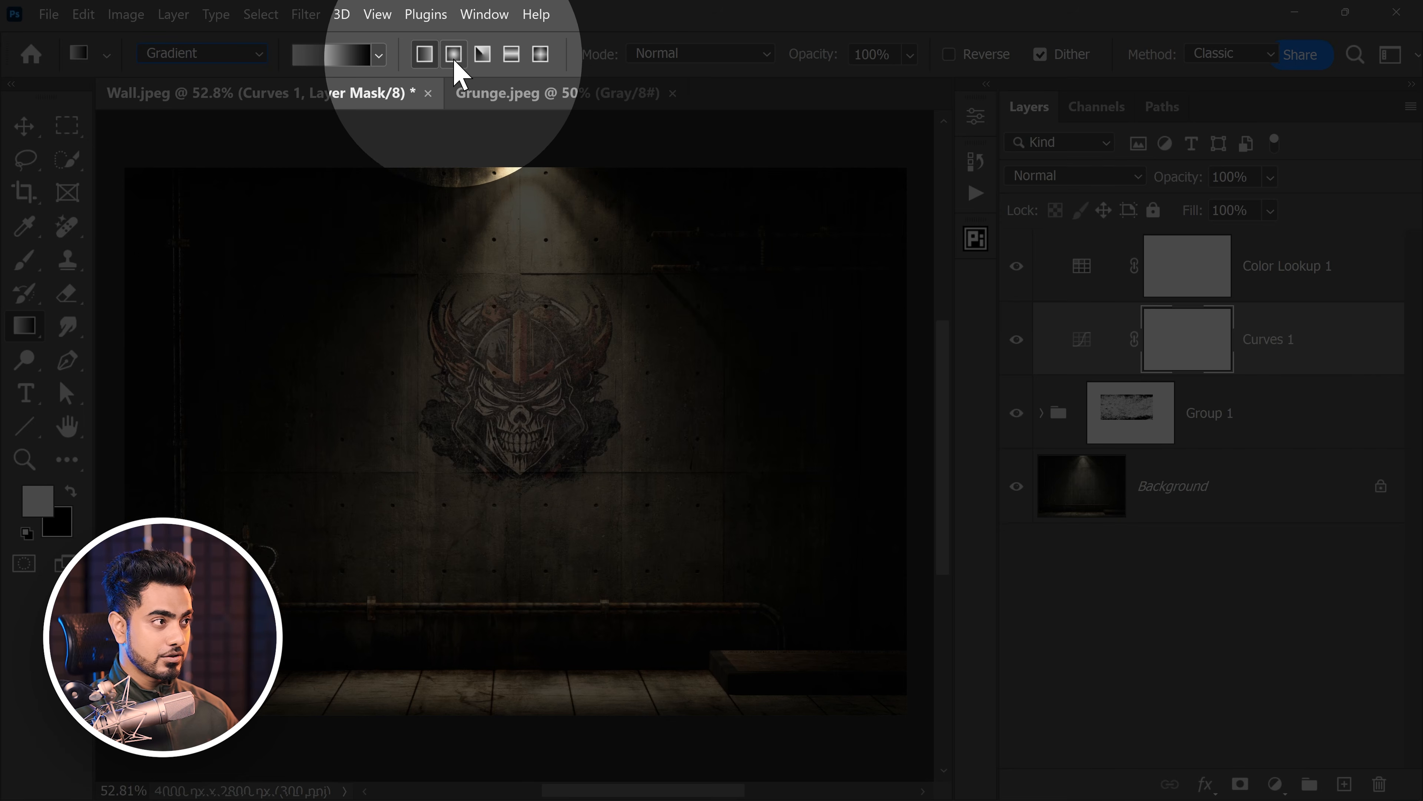
click(453, 54)
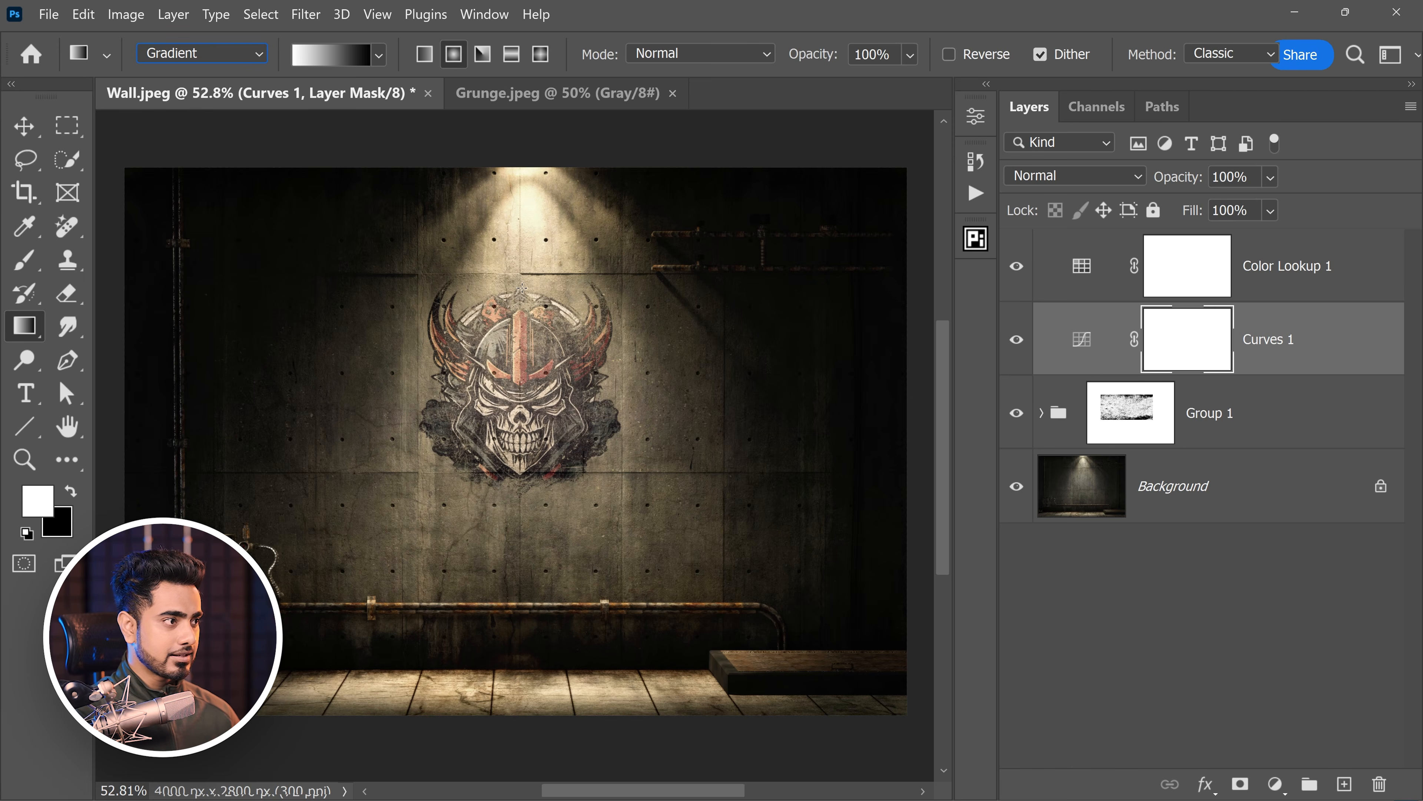
drag(522, 288, 640, 420)
Brighten Curves 1 further by moving its curve point to input 117, output 181
double_click(1082, 343)
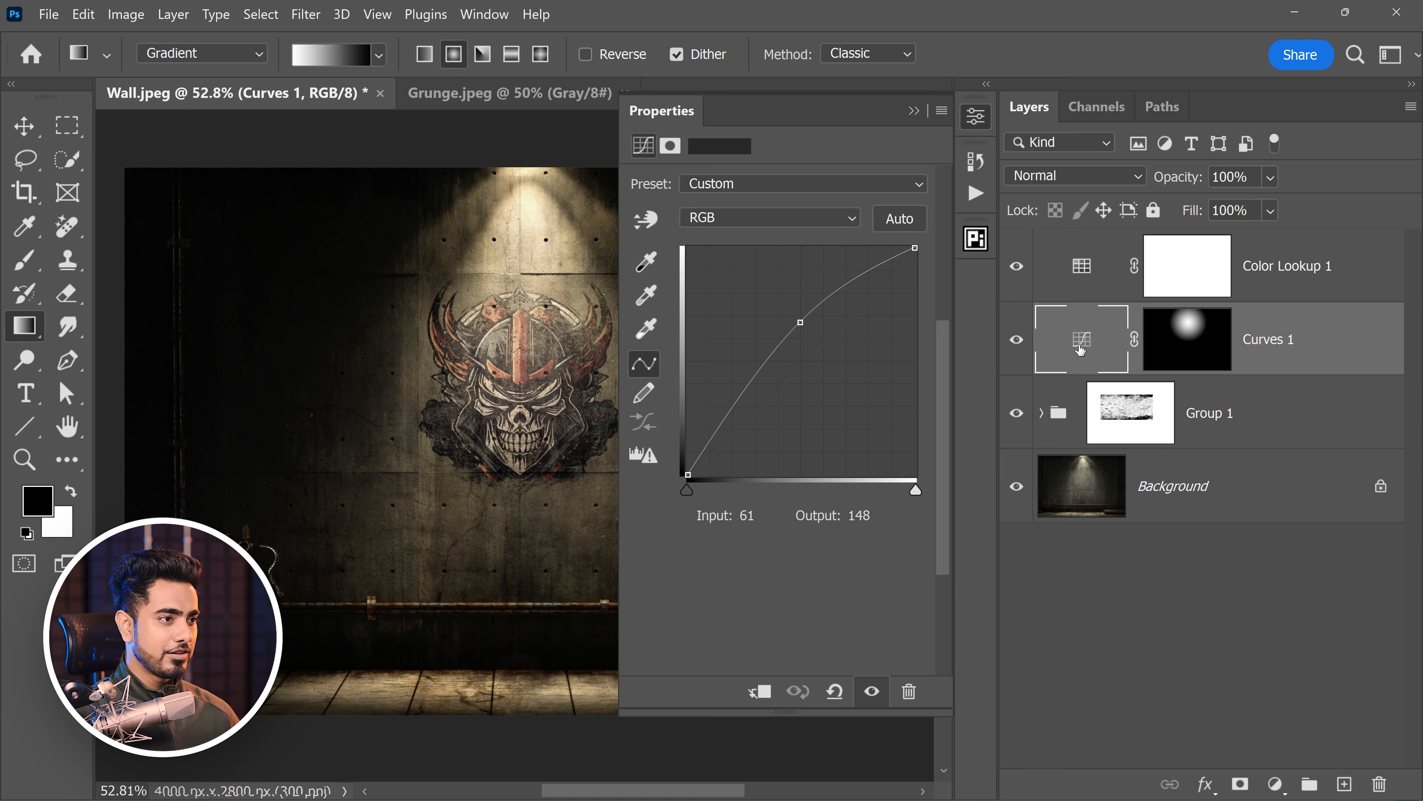
drag(799, 321, 792, 313)
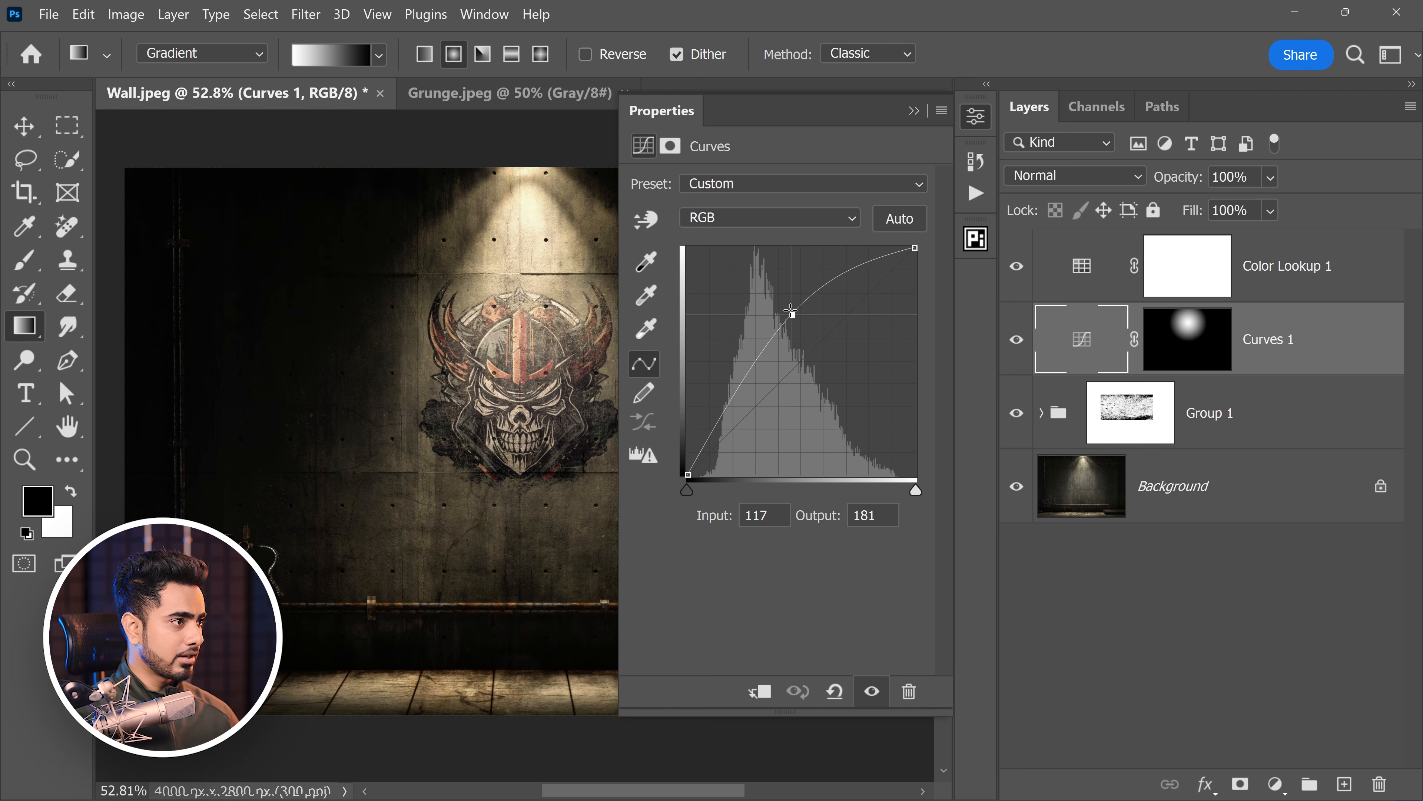
click(914, 111)
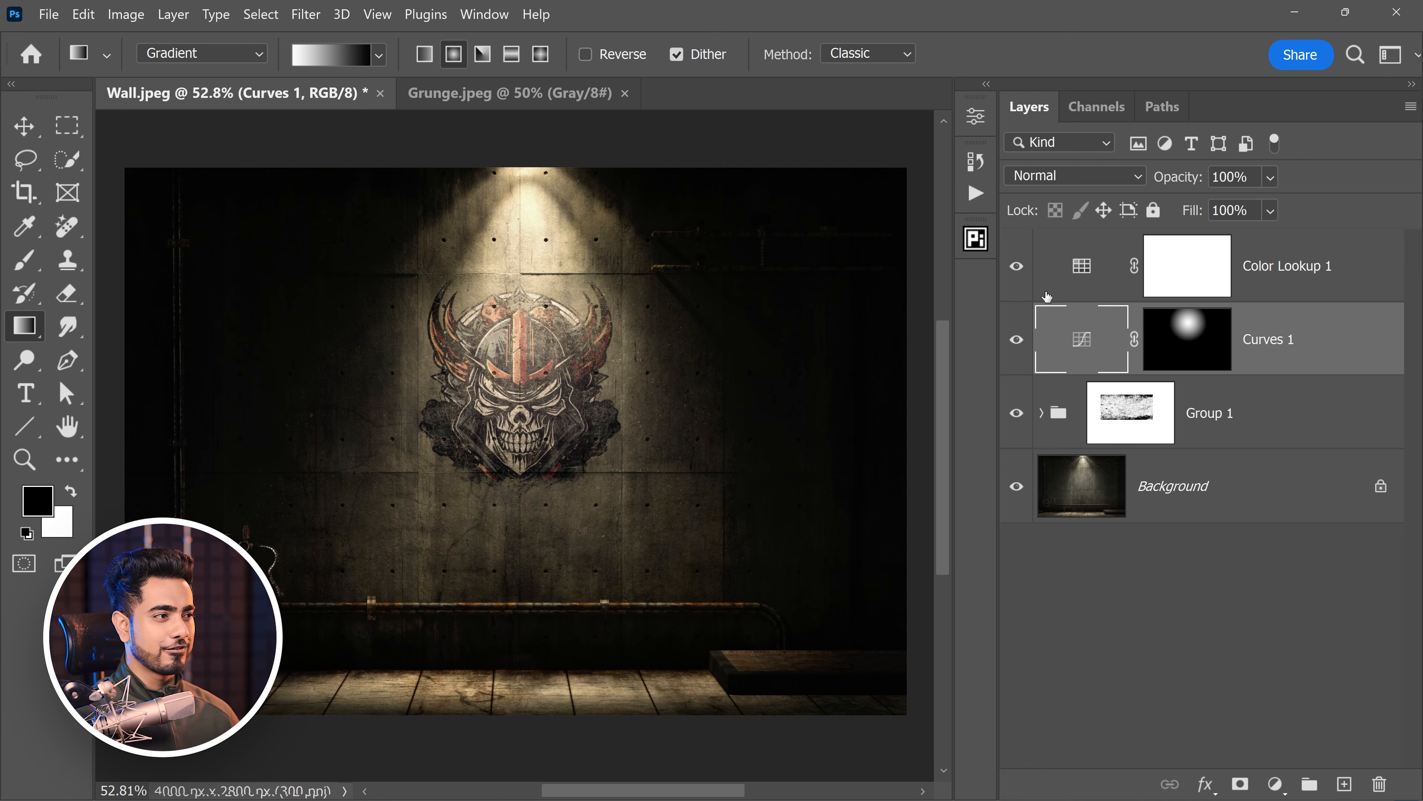
Compare the image with Color Lookup 1 hidden and shown, and examine the dark wall beside the graphic
click(1016, 271)
click(1016, 272)
scroll(953, 286, up, 3)
drag(813, 267, 681, 245)
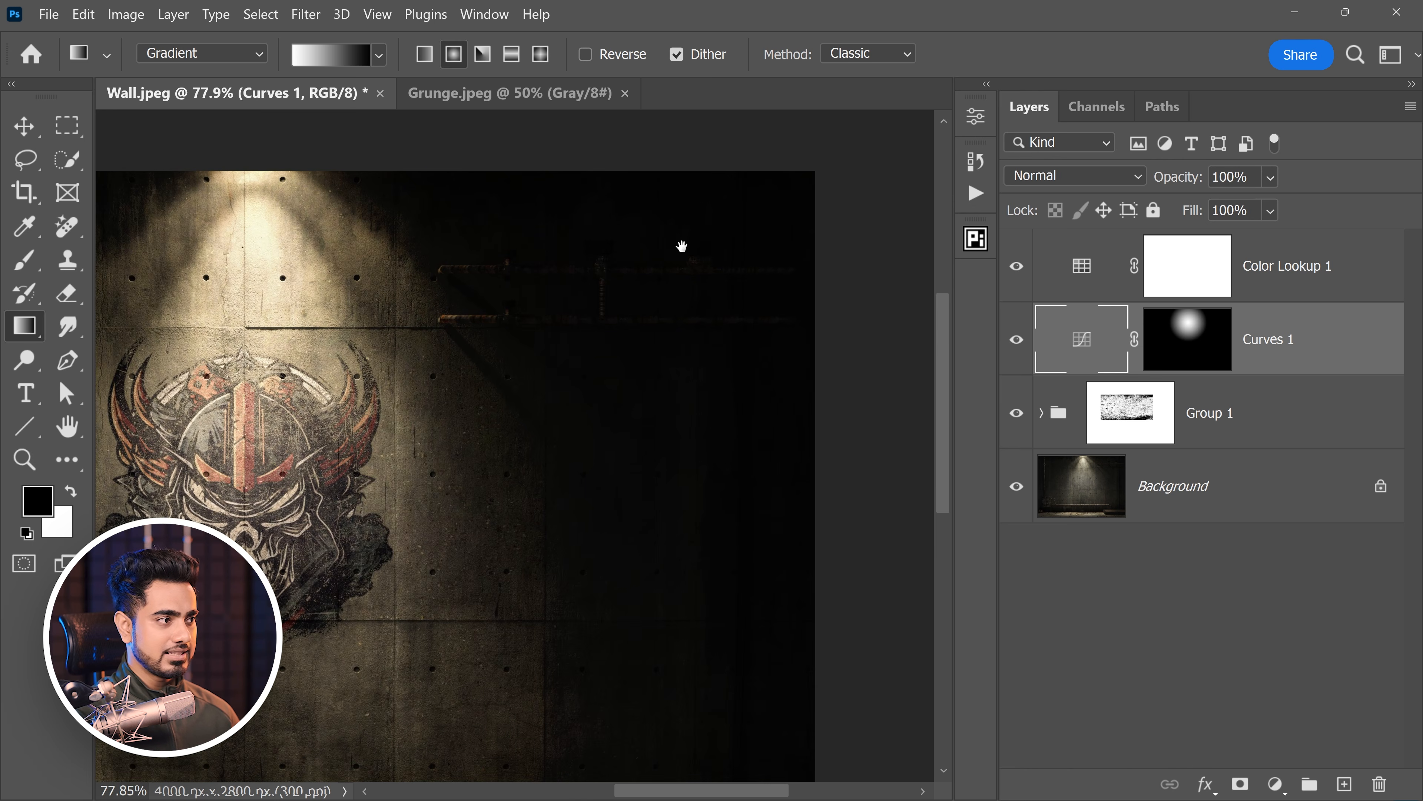
scroll(670, 305, down, 3)
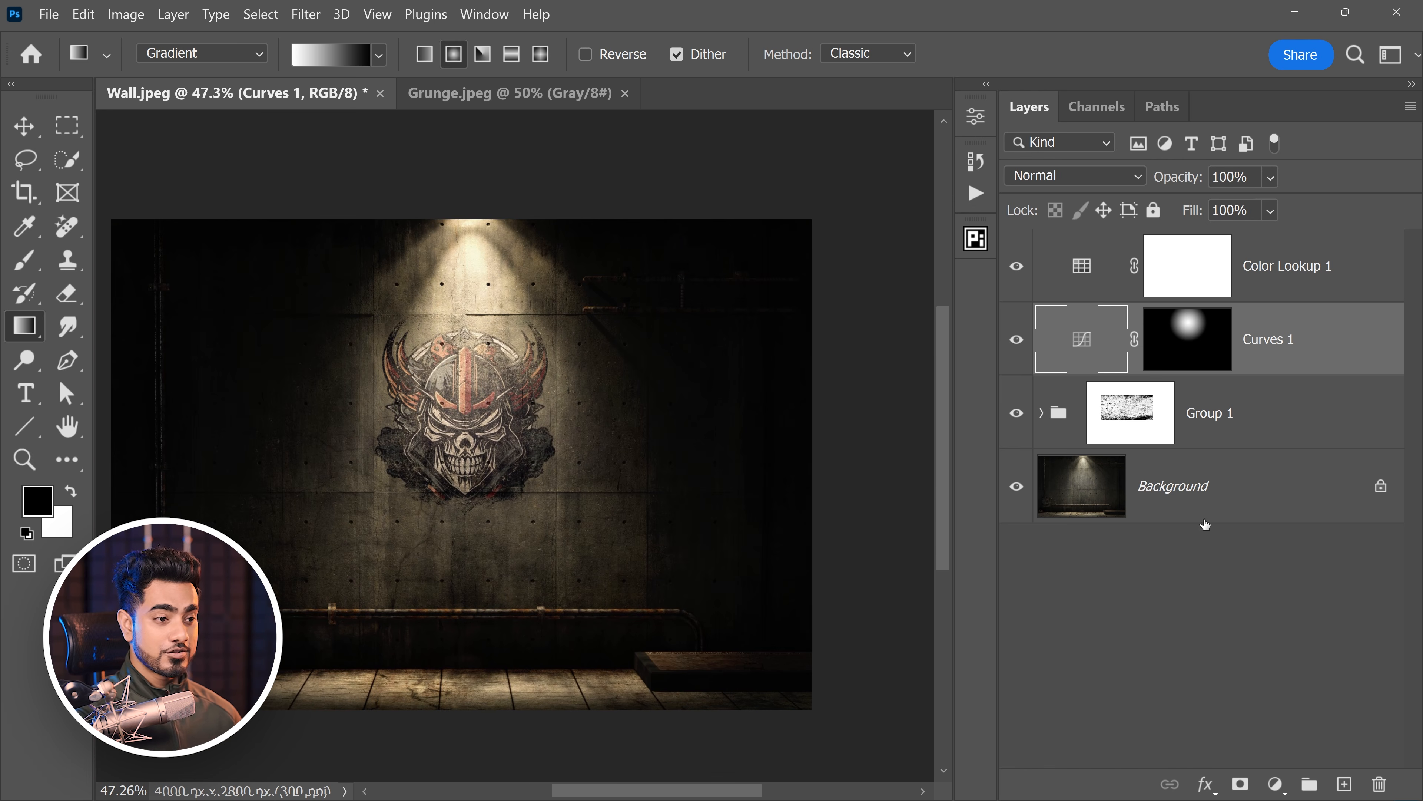
Add another Curves layer above Curves 1, lift the black point to output 20, set a point at input 91, output 85, and raise the midtones
click(1276, 784)
click(1261, 501)
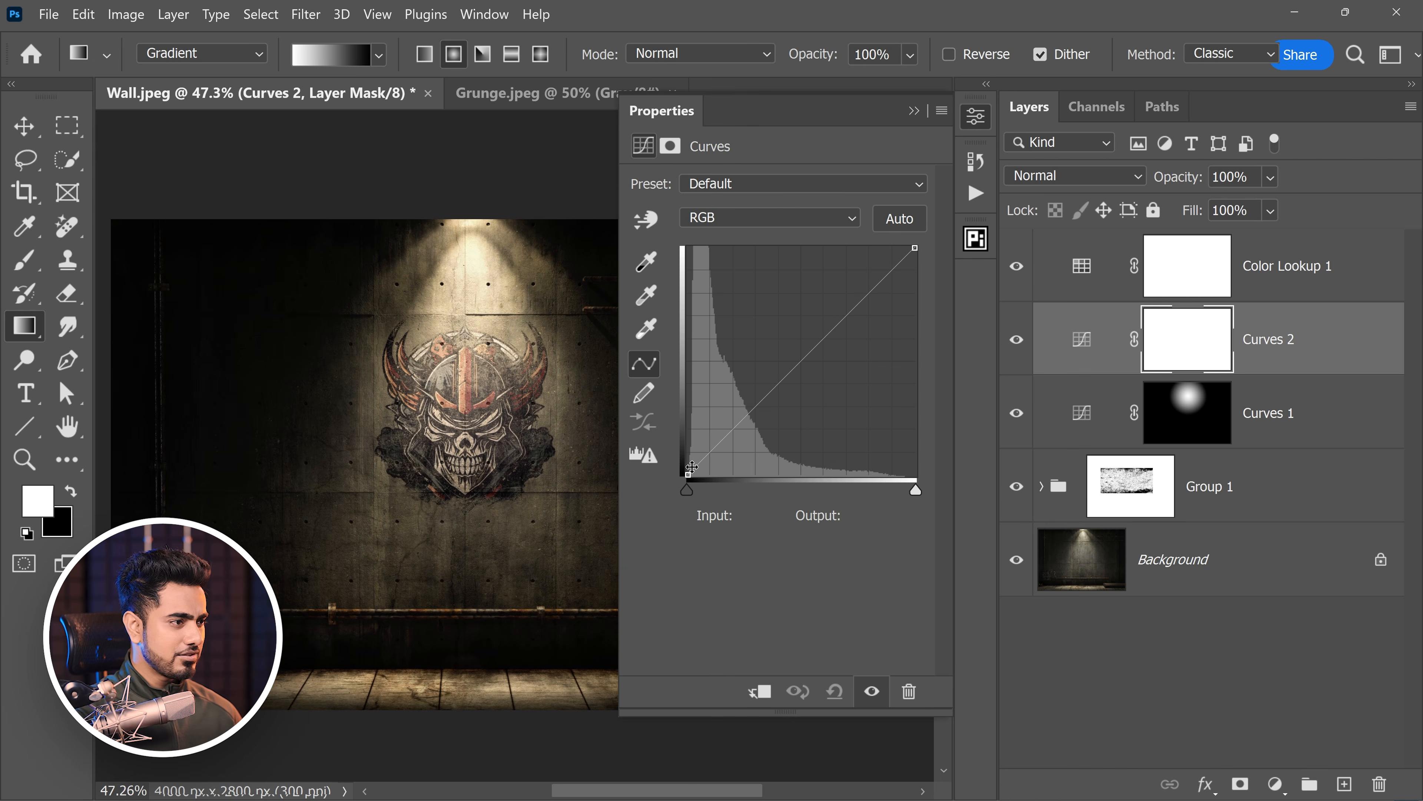
drag(687, 477, 685, 457)
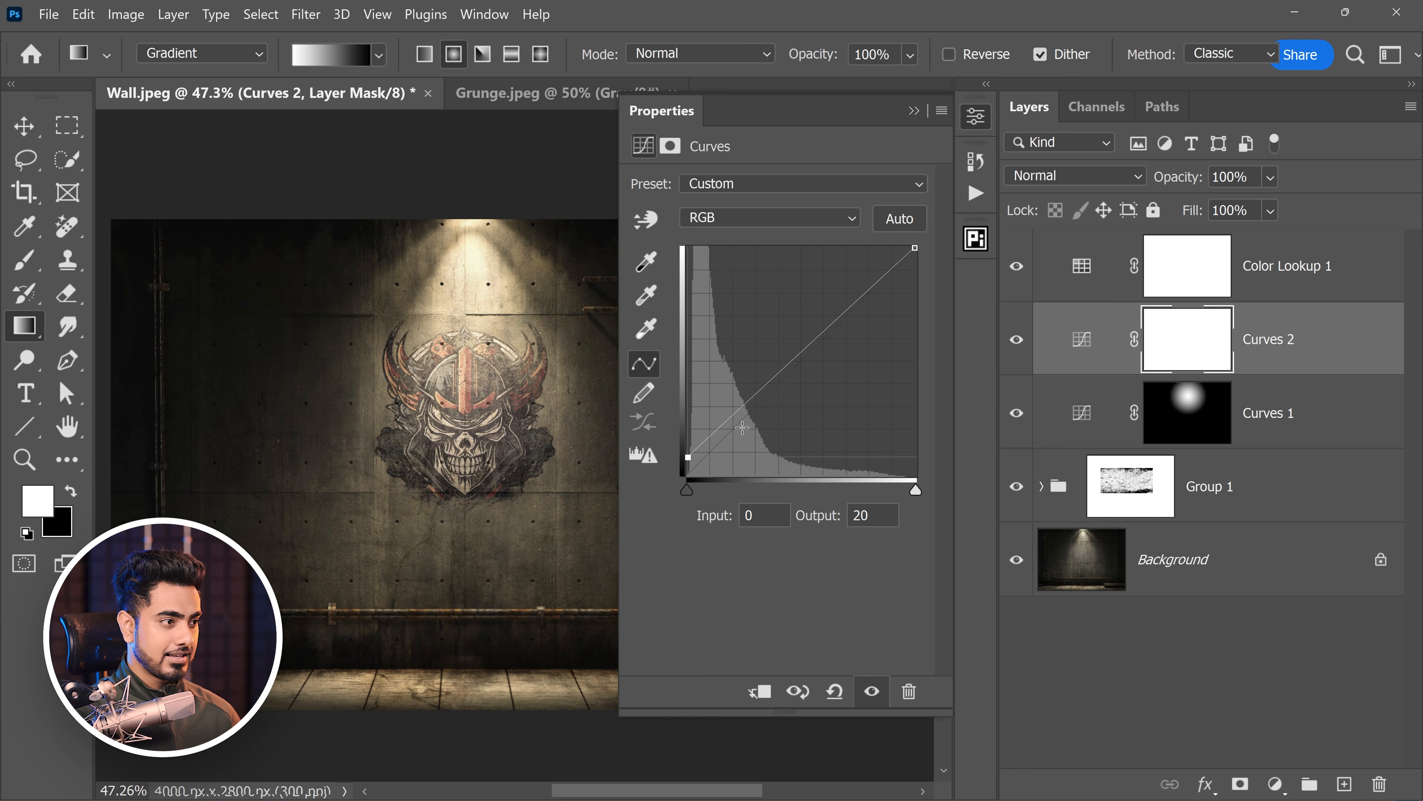
drag(764, 387, 771, 396)
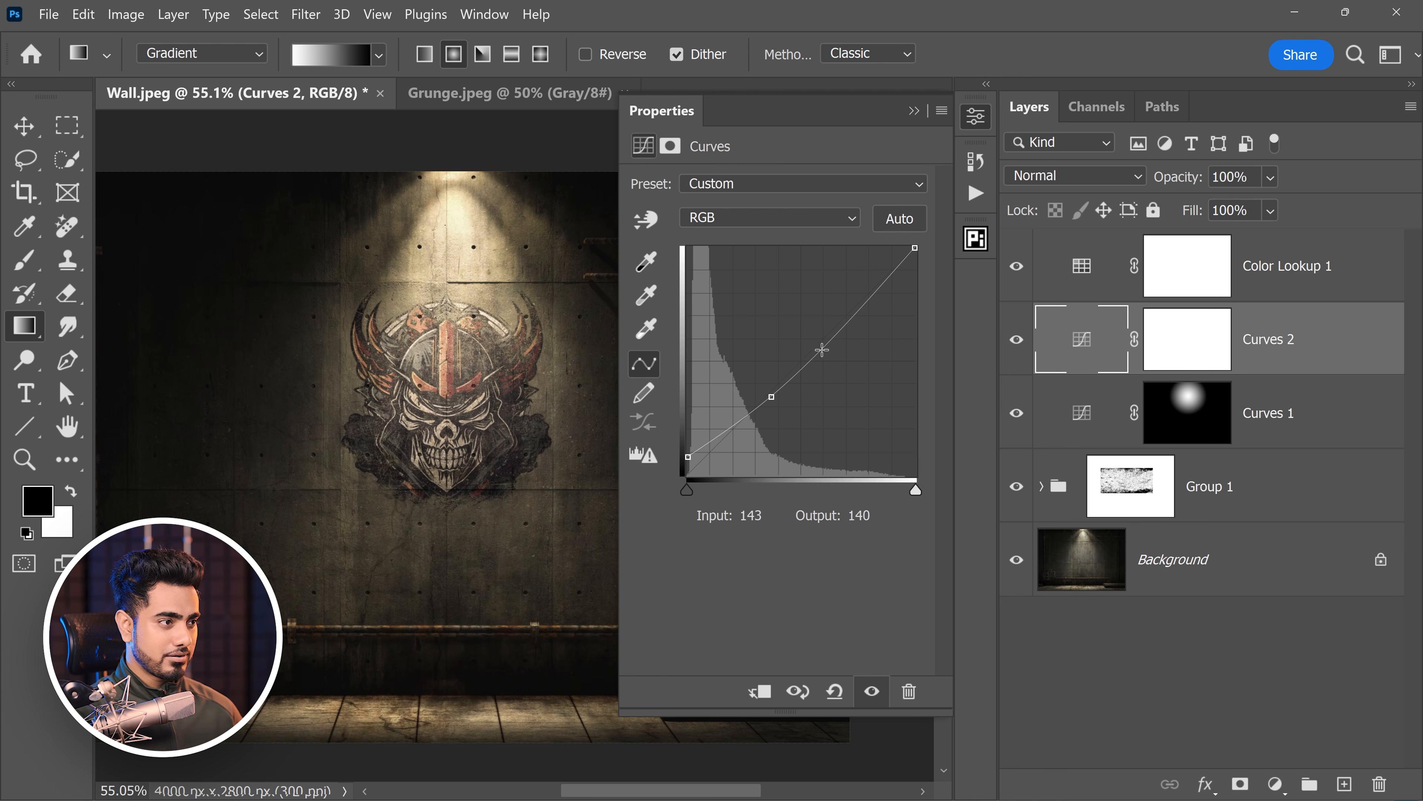
drag(823, 350, 819, 342)
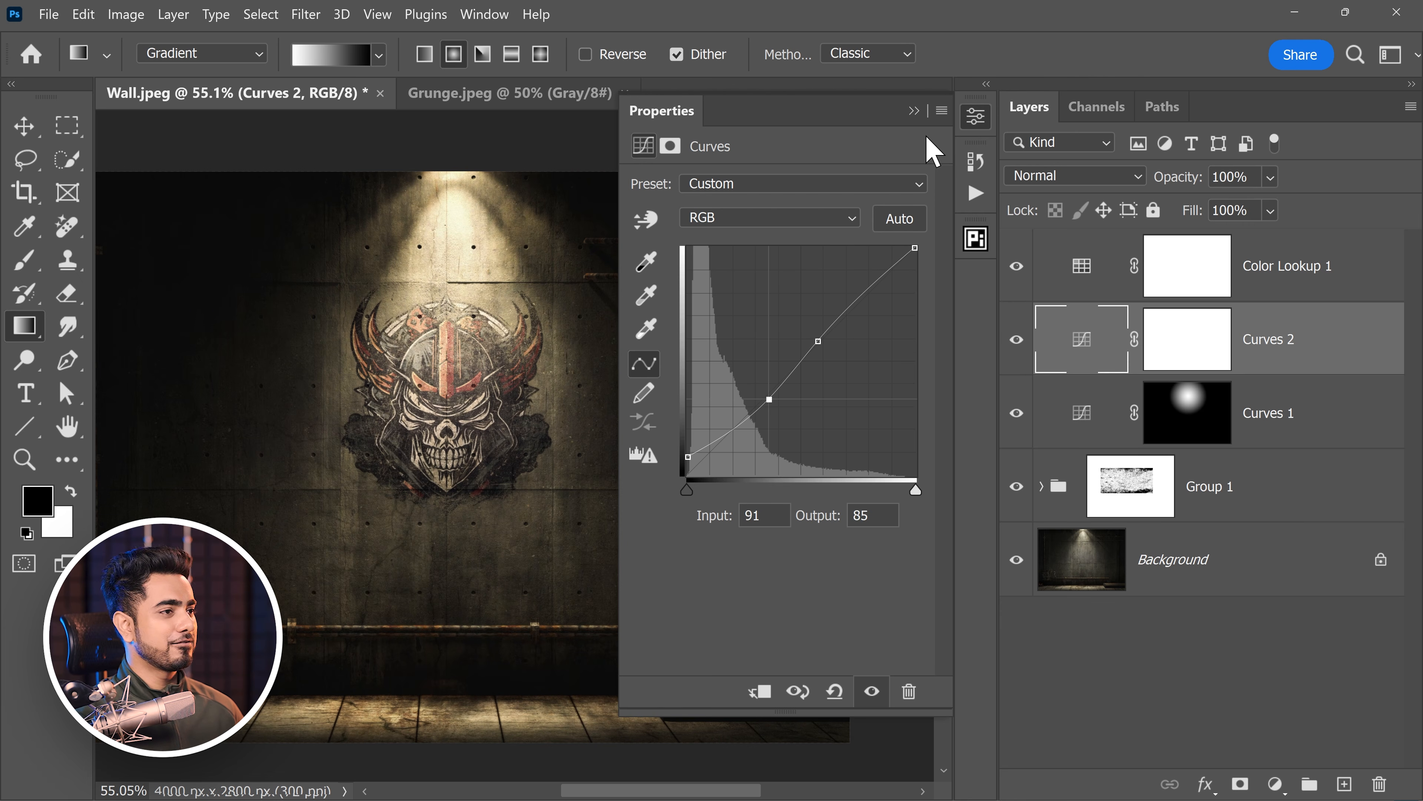
click(915, 111)
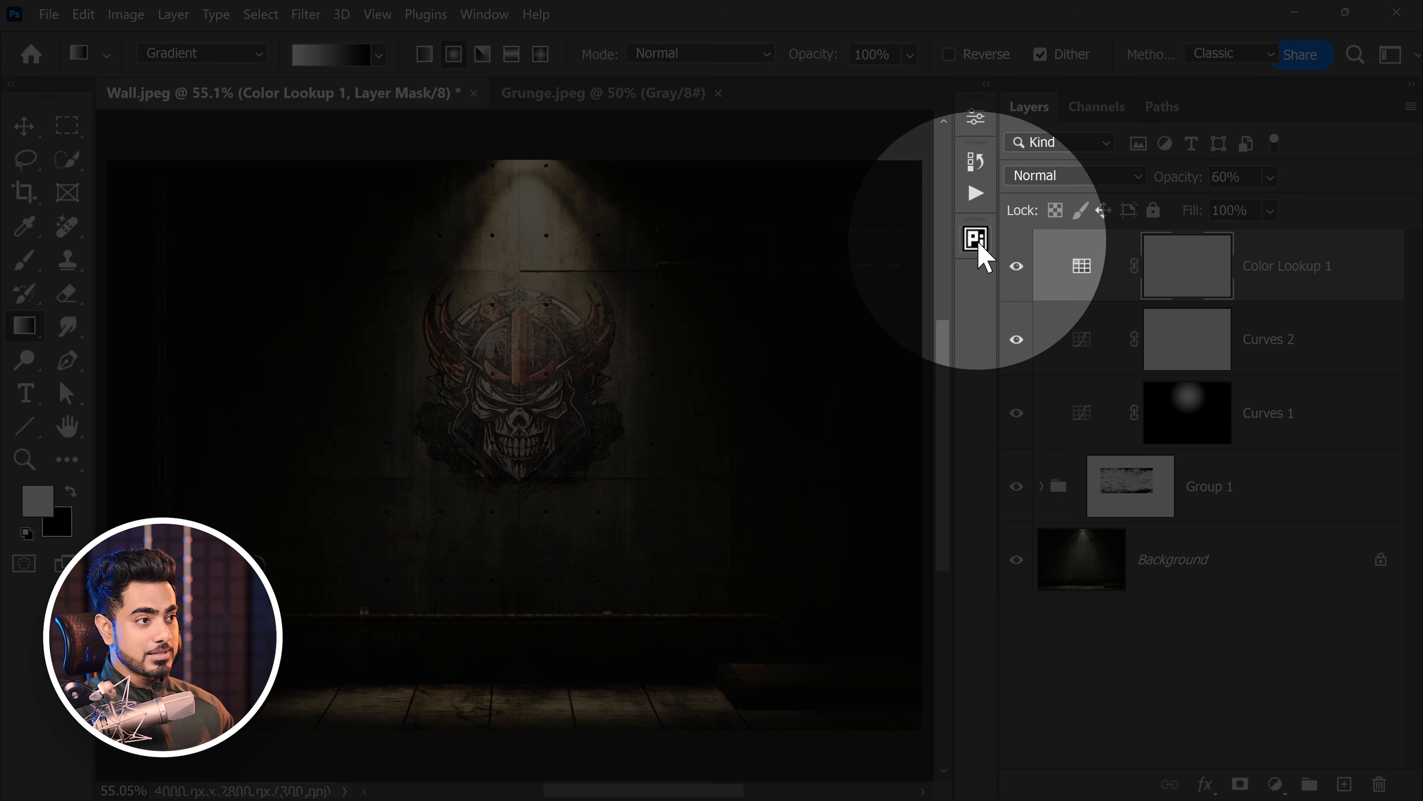
Open the PiXimperfect Compositing plugin and look at its Presets section
click(975, 240)
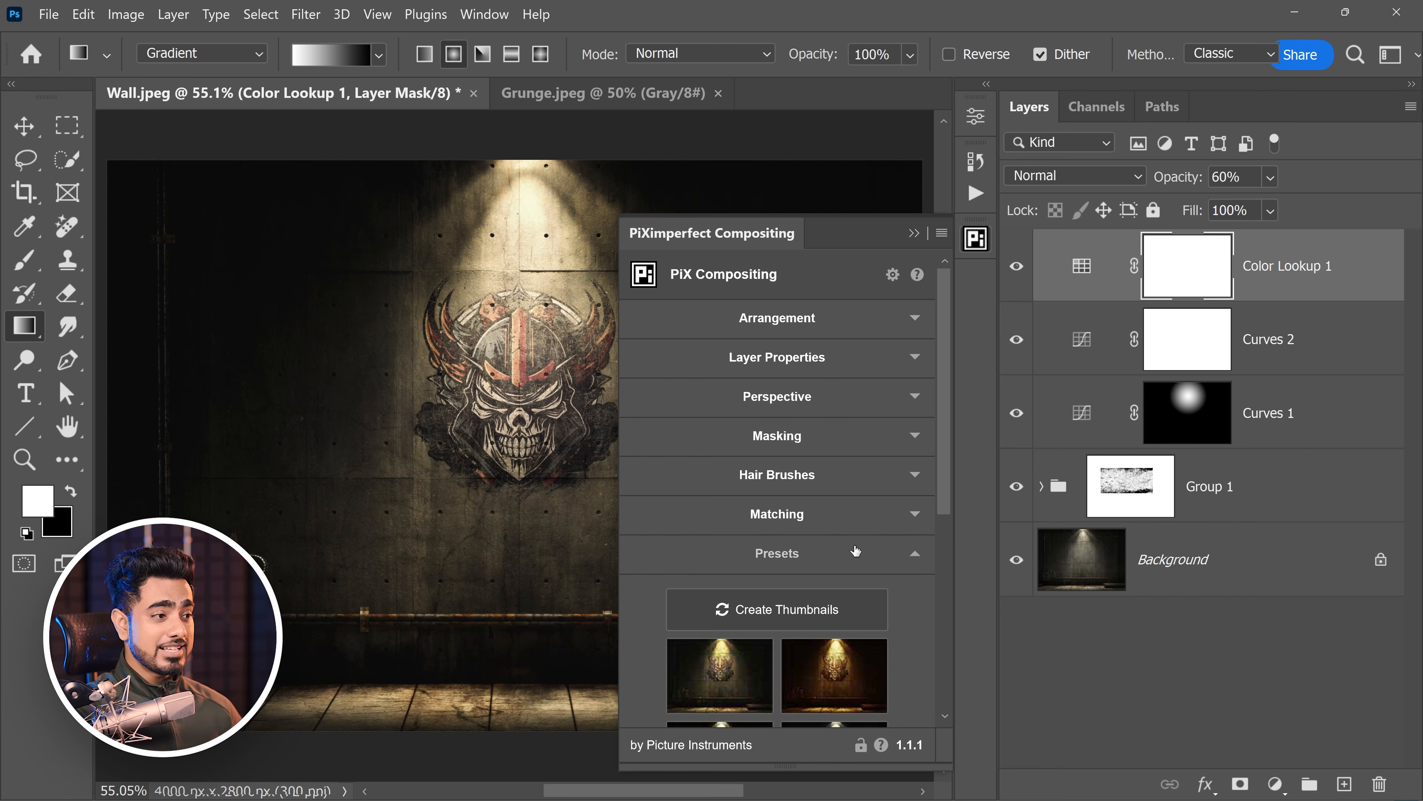
click(856, 550)
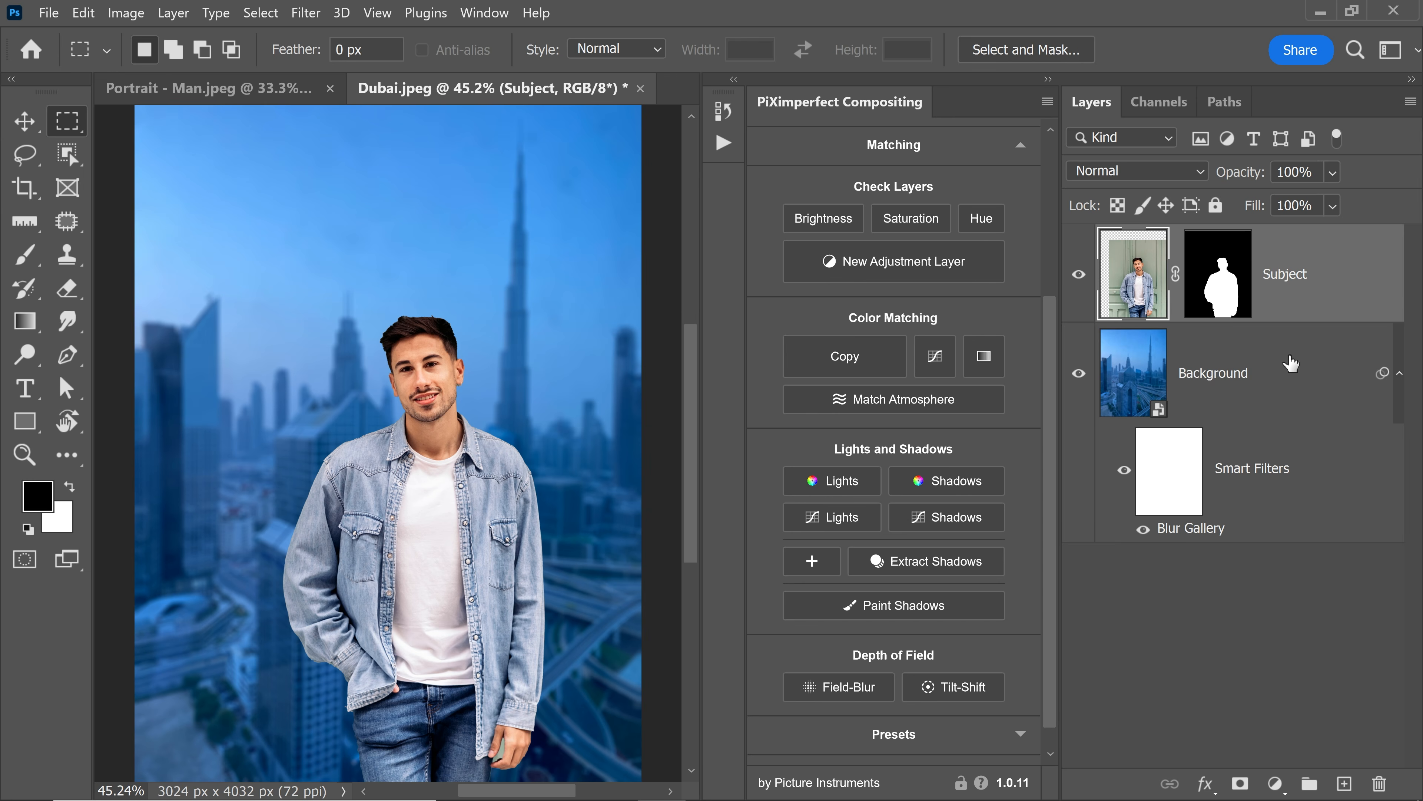
In Dubai.jpeg, copy the Background layer's color with the plugin's Color Matching and apply the match using Curves
click(1067, 364)
click(879, 358)
click(934, 369)
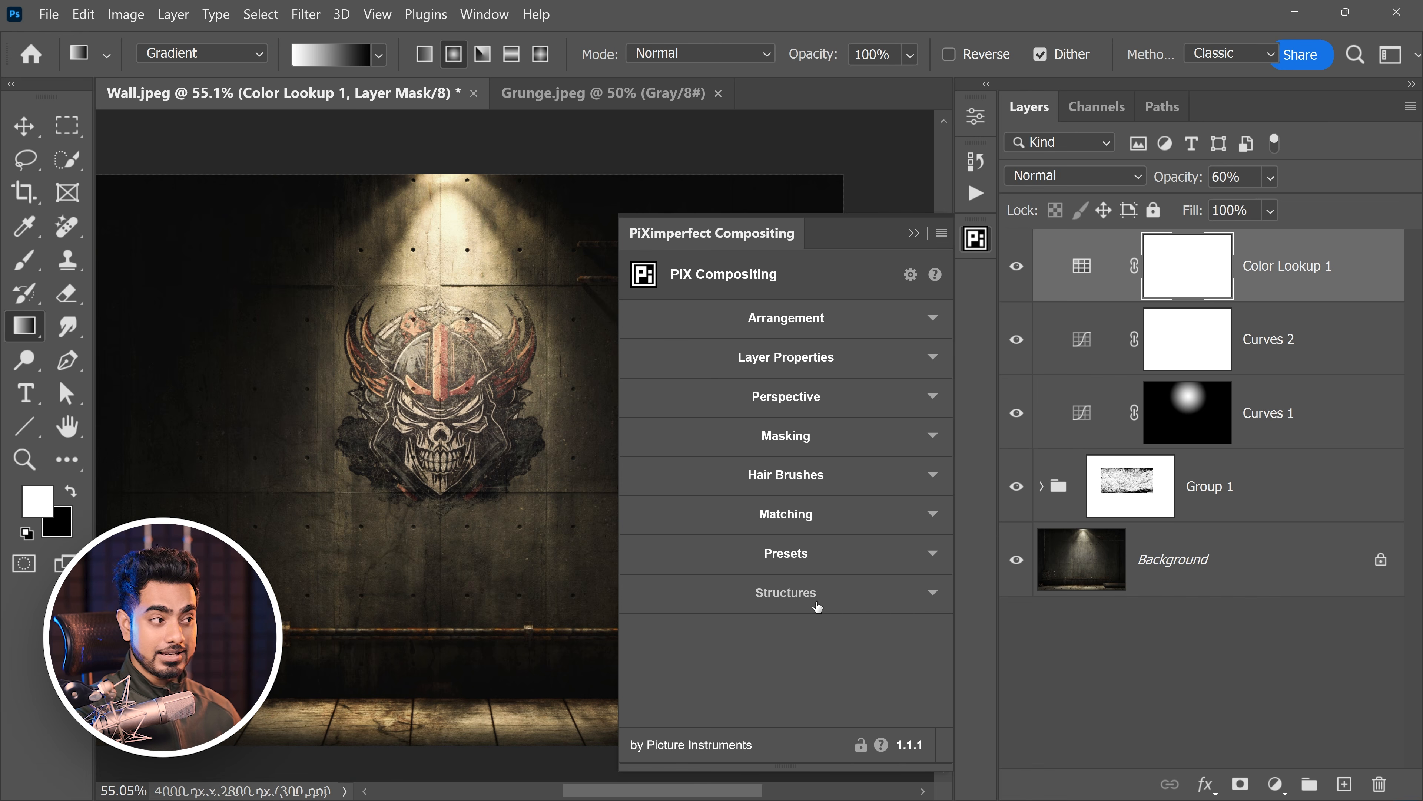
In Wall.jpeg, add the grunge pattern texture from the plugin's Structures section above Color Lookup 1 and apply it
click(817, 606)
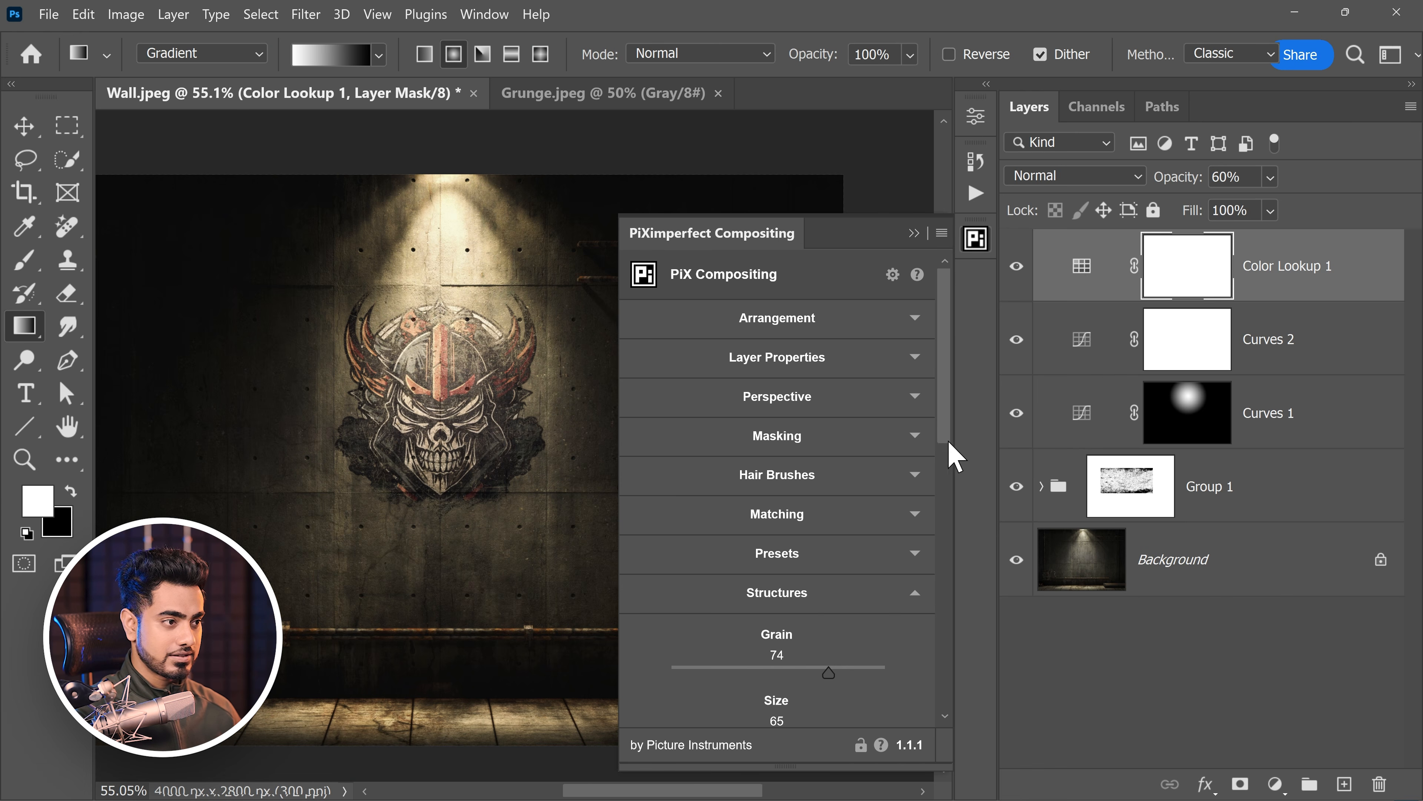
drag(947, 452, 950, 706)
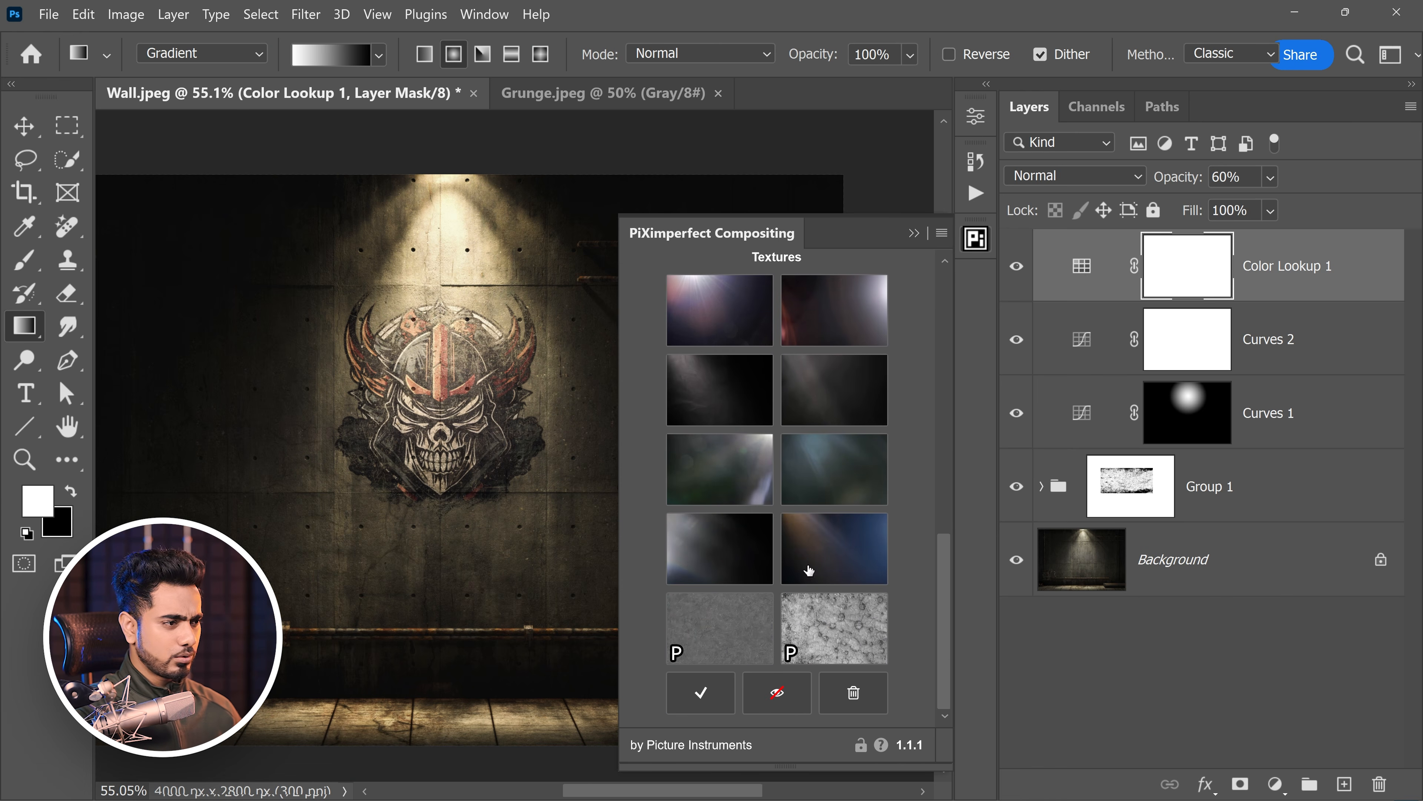
click(839, 634)
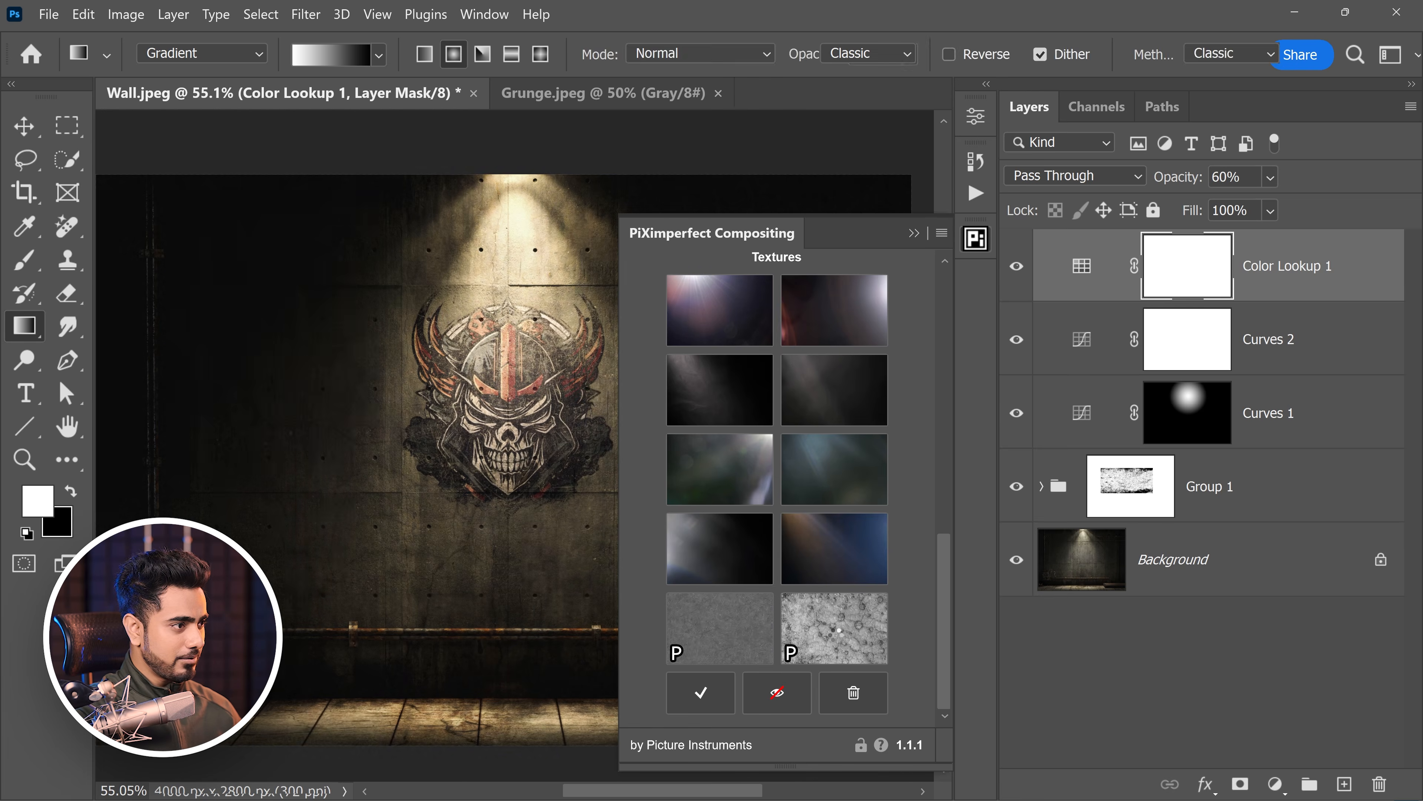
drag(421, 435, 390, 439)
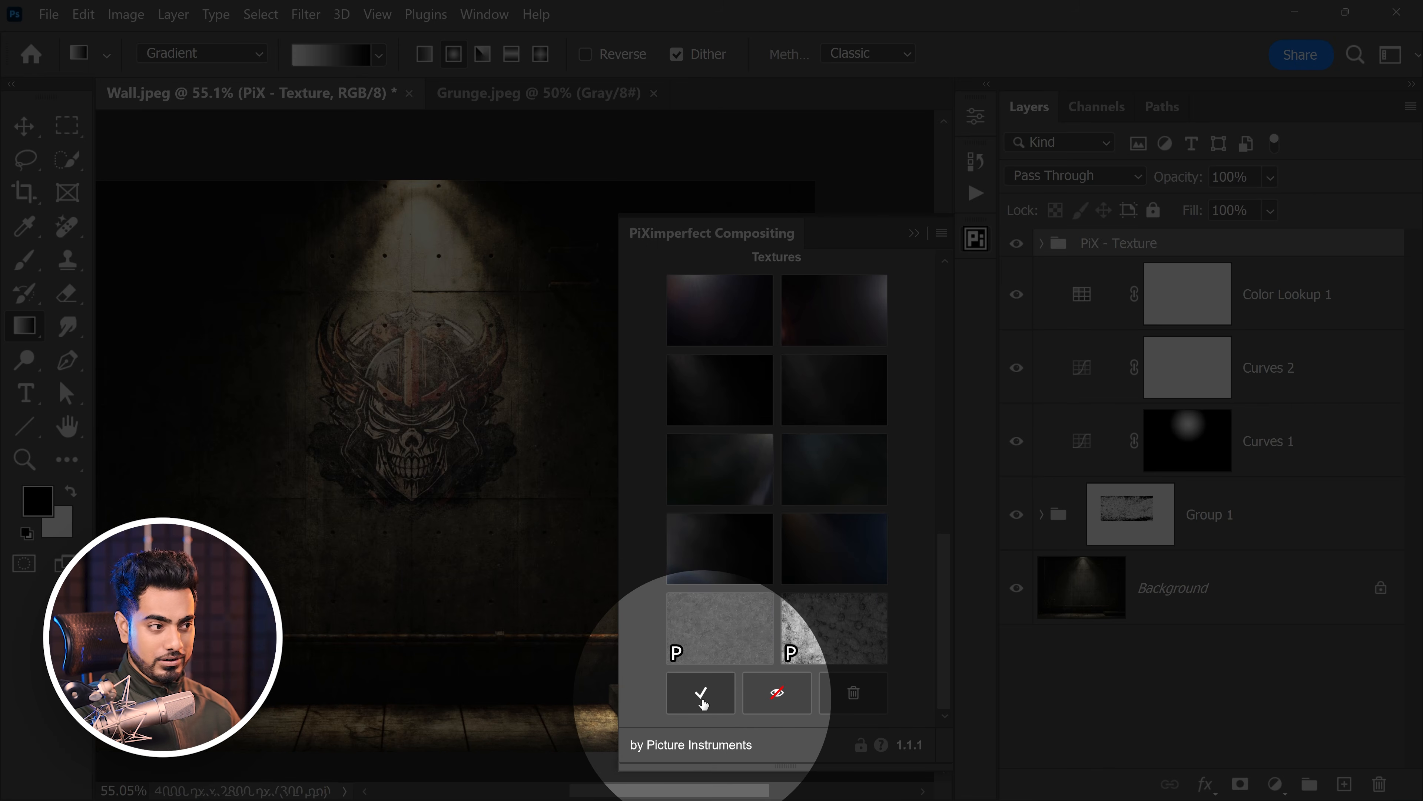
click(701, 706)
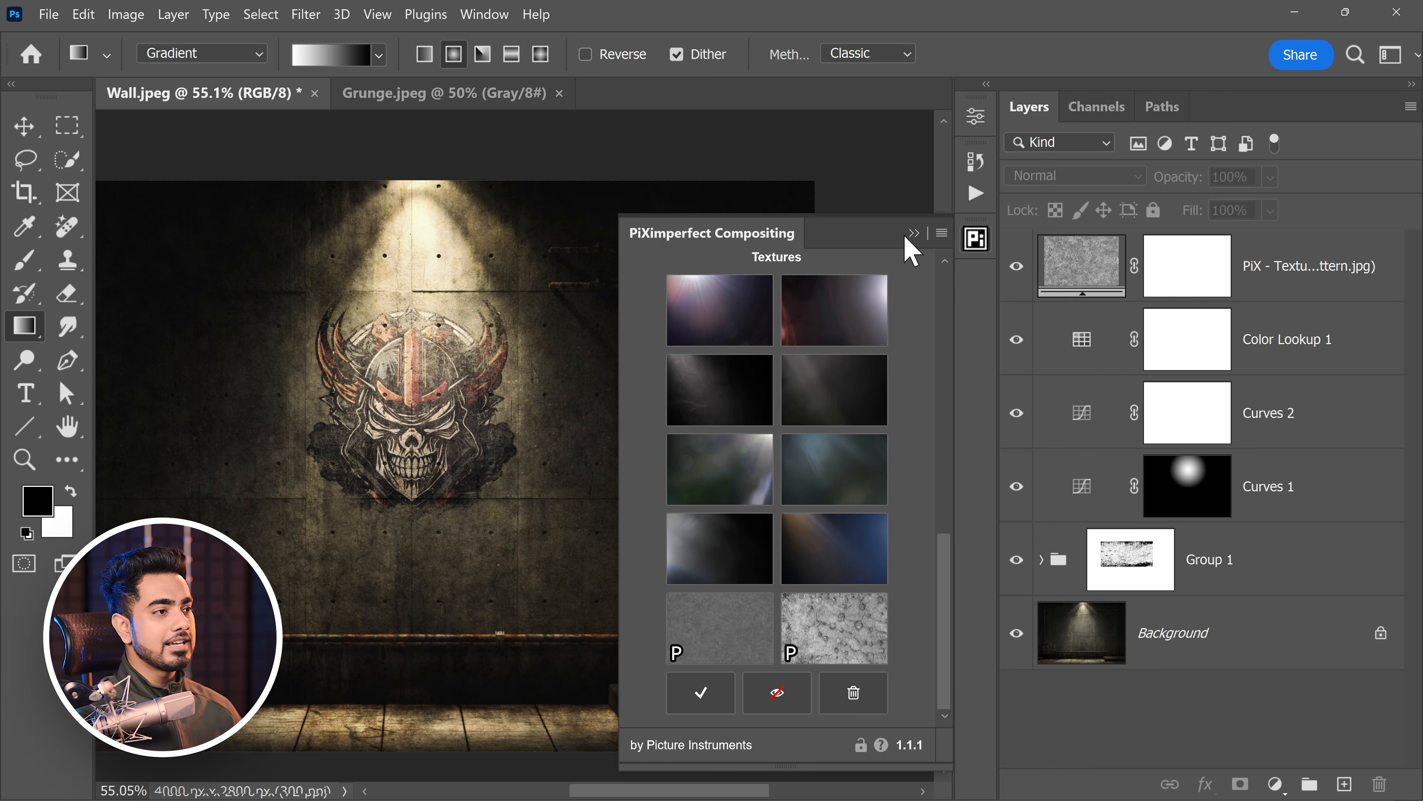
click(914, 233)
Reposition the grunge pattern fill over the wall and set its scale to 45%
double_click(1073, 264)
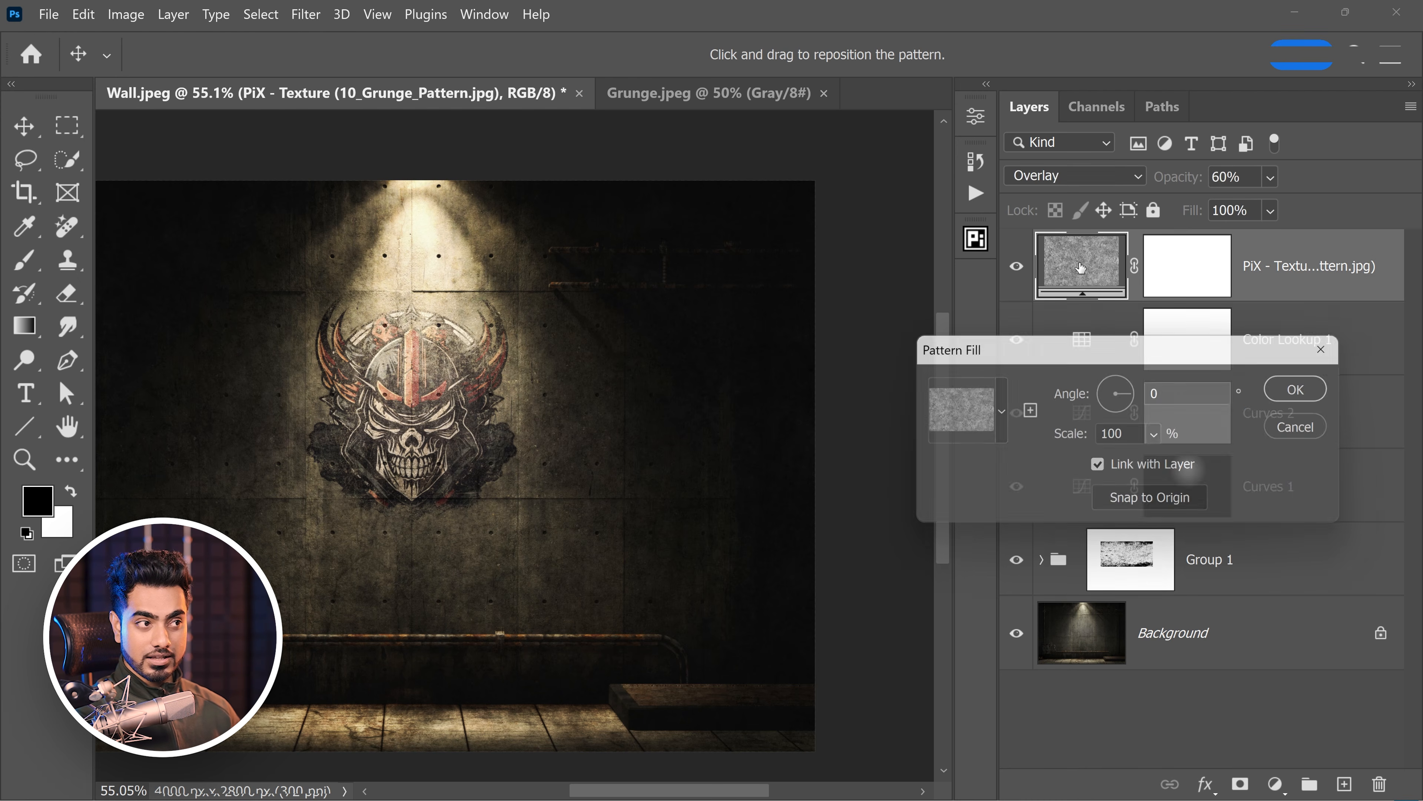
drag(427, 577, 509, 561)
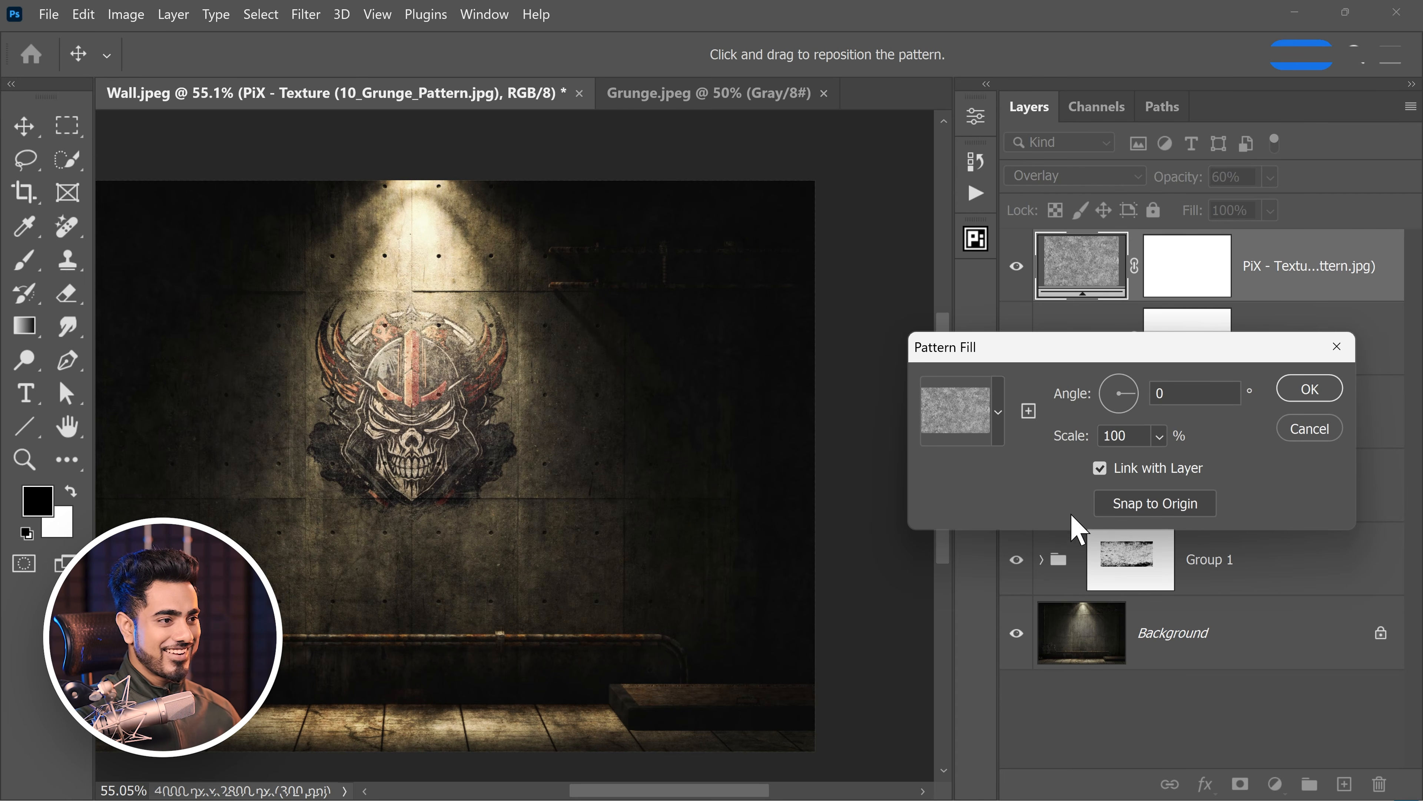
click(1159, 436)
drag(1171, 465, 1170, 463)
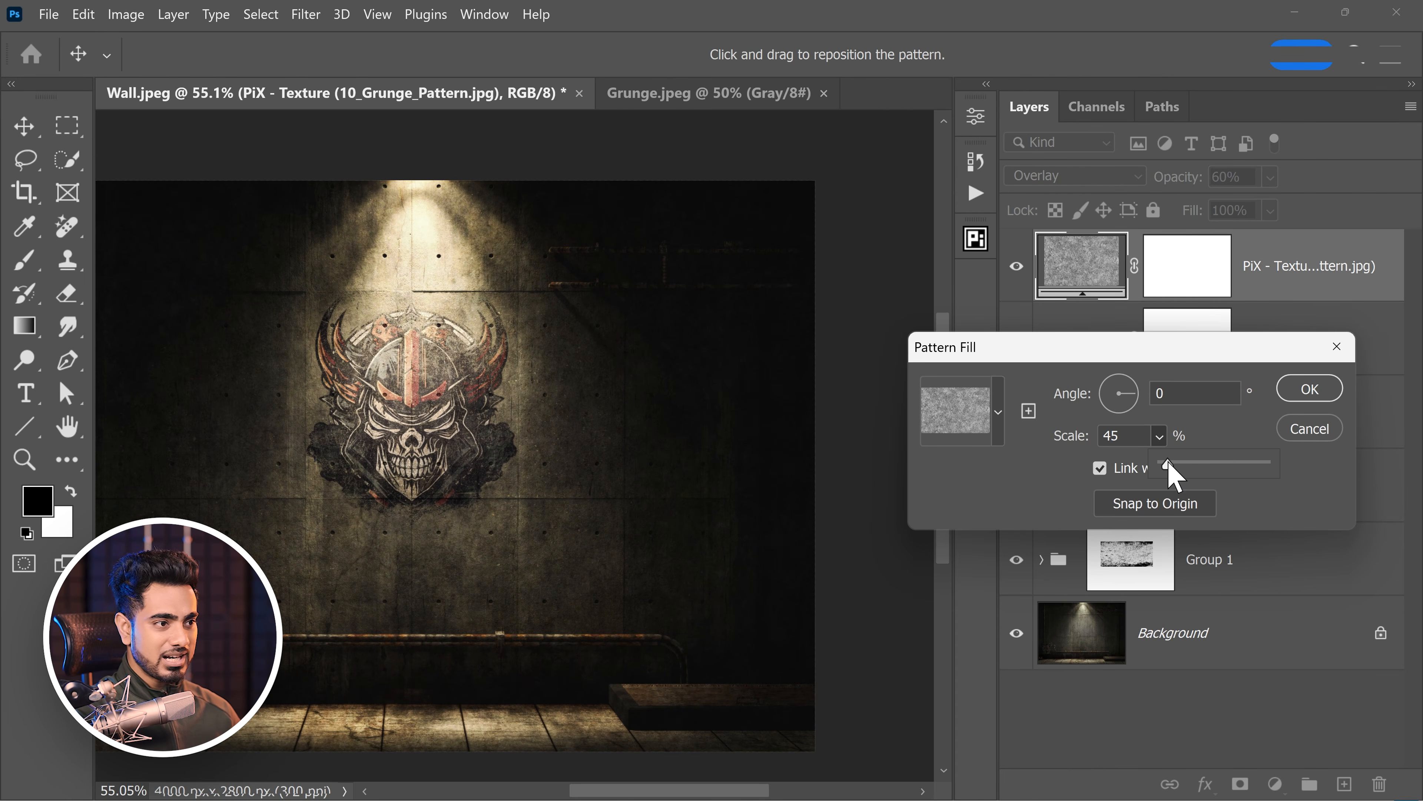
click(1318, 388)
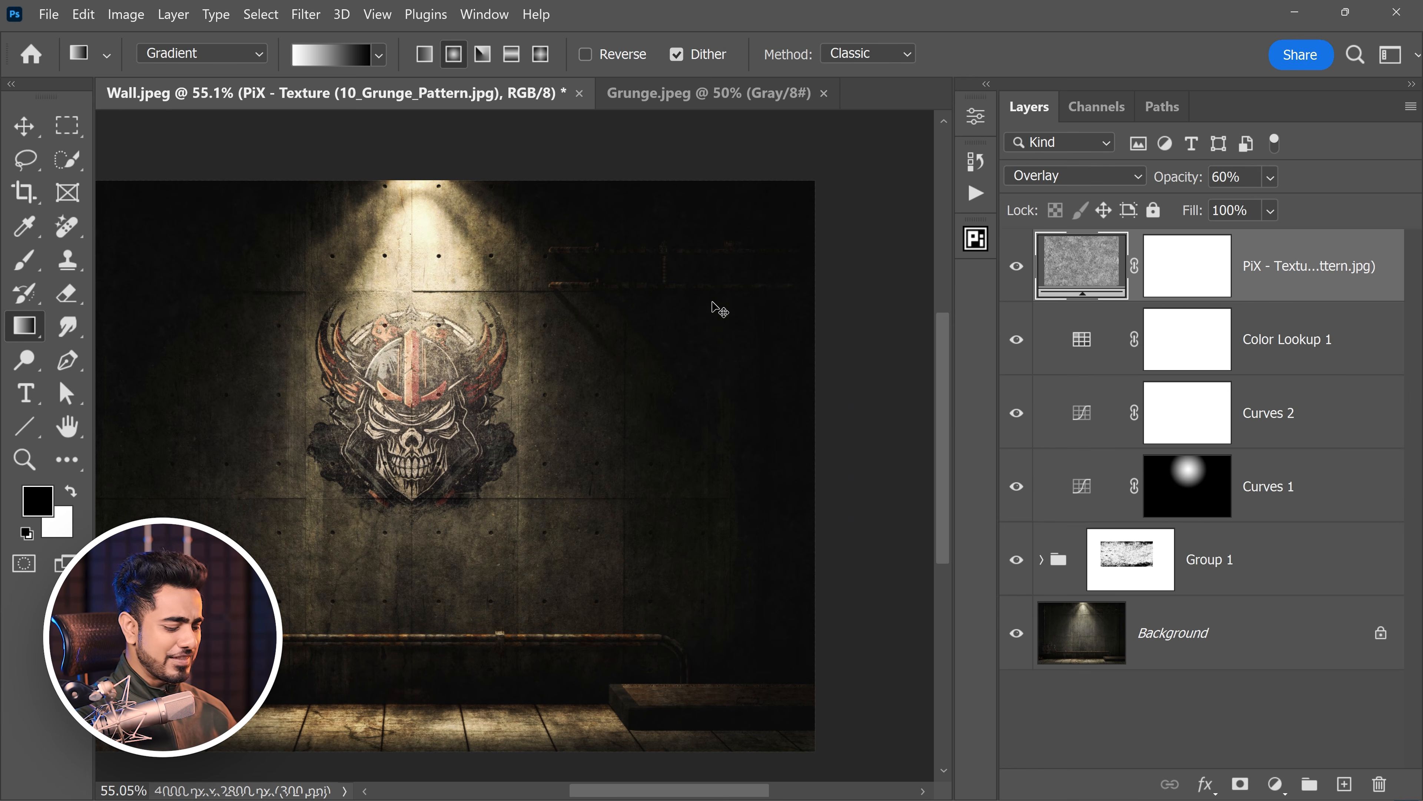
key(ctrl+0)
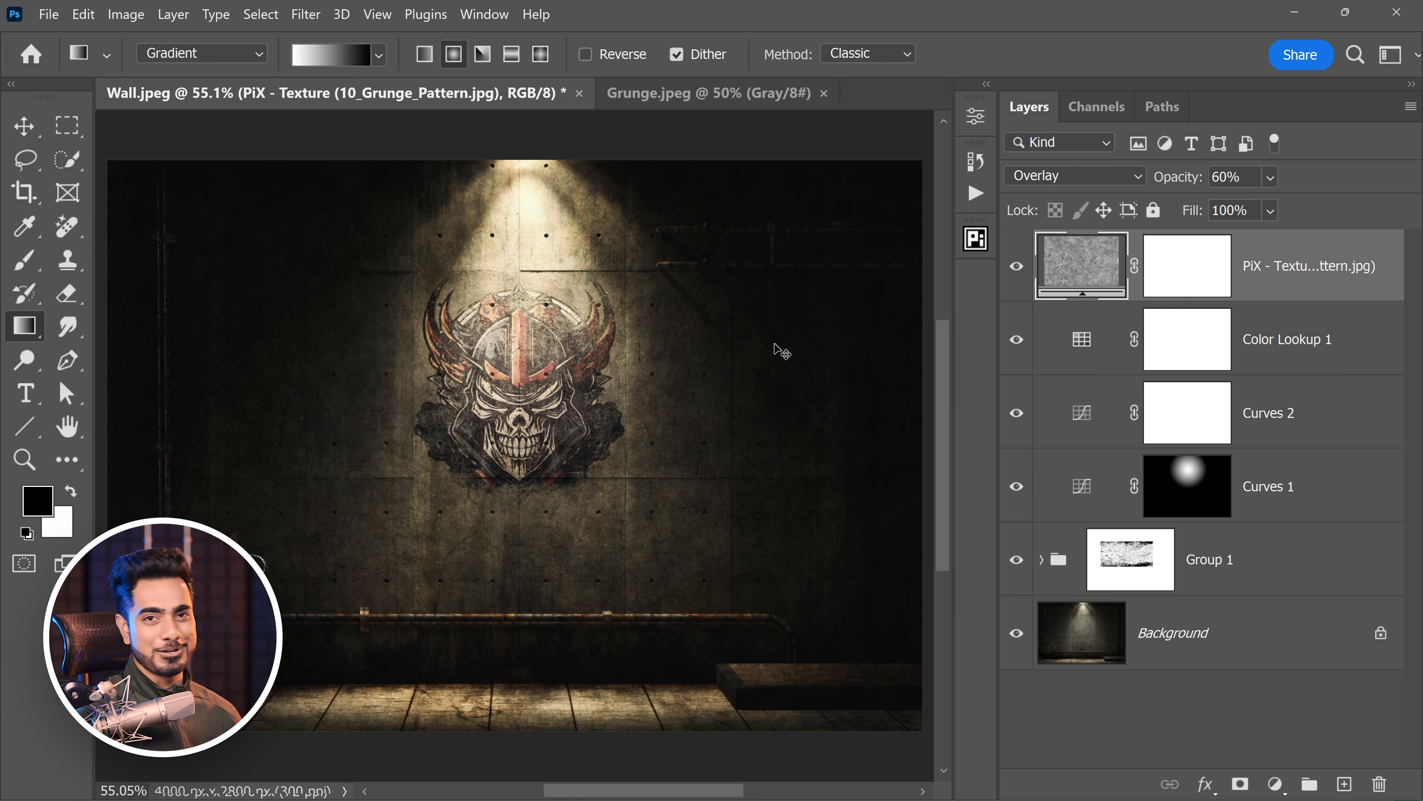